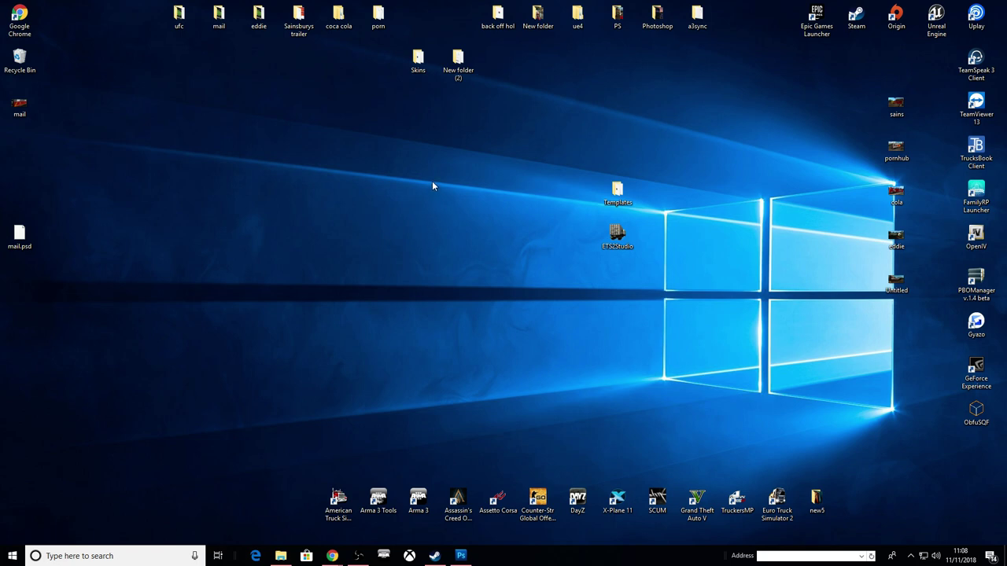
Step: Open the Templates folder on the desktop and examine the curtain sider and dry van template images
double_click(617, 192)
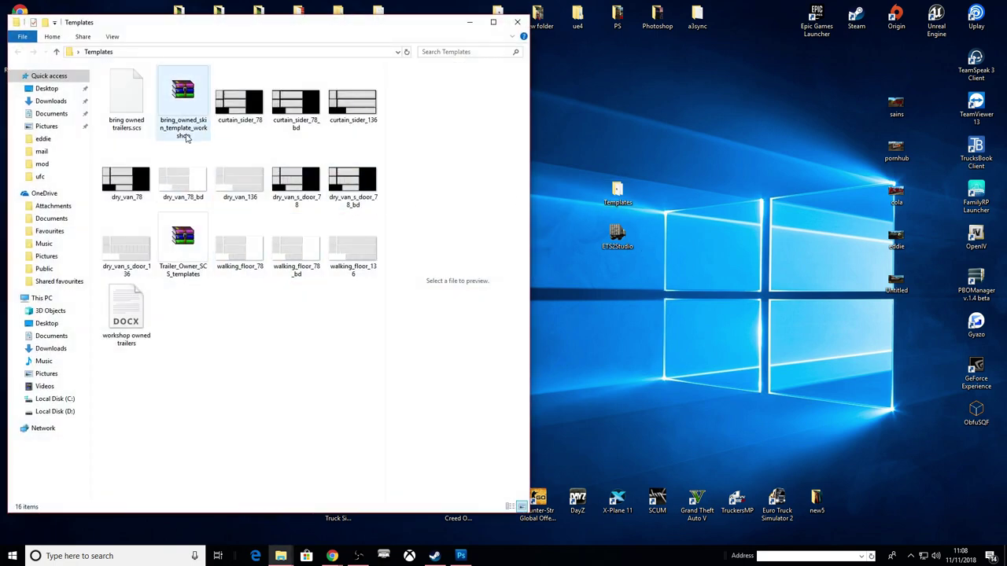
mouse_move(183, 135)
mouse_down()
mouse_move(183, 228)
mouse_move(187, 128)
mouse_up()
click(330, 346)
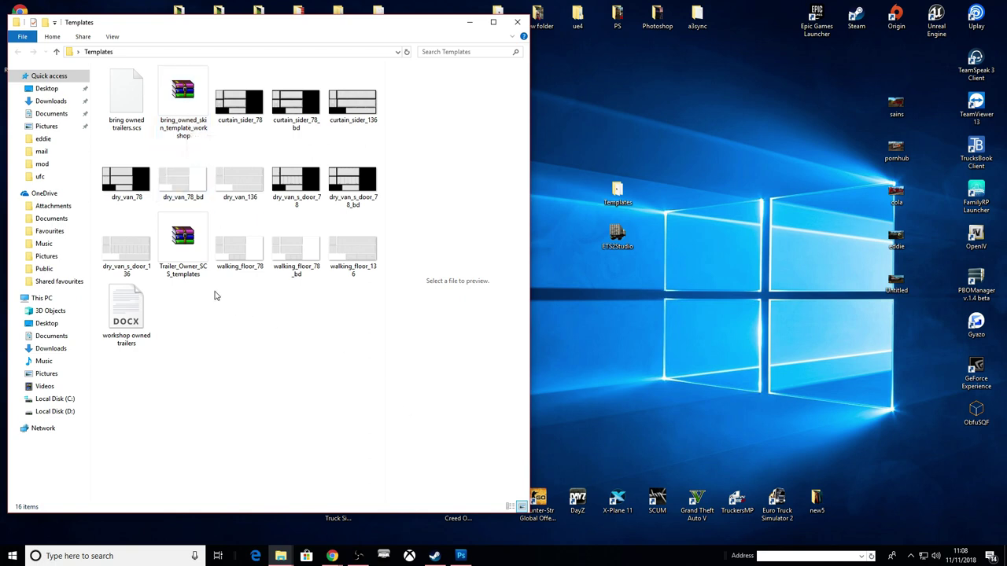
click(218, 126)
click(296, 114)
click(365, 118)
click(340, 158)
click(196, 168)
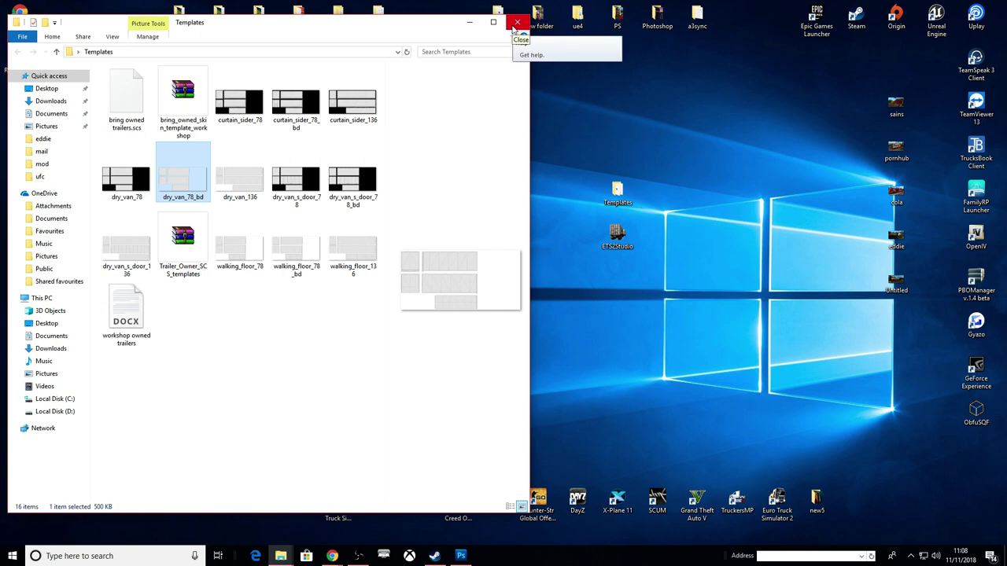
Step: Skim the workshop owned trailers document down to its texture file list, then close it and the Templates folder
double_click(126, 316)
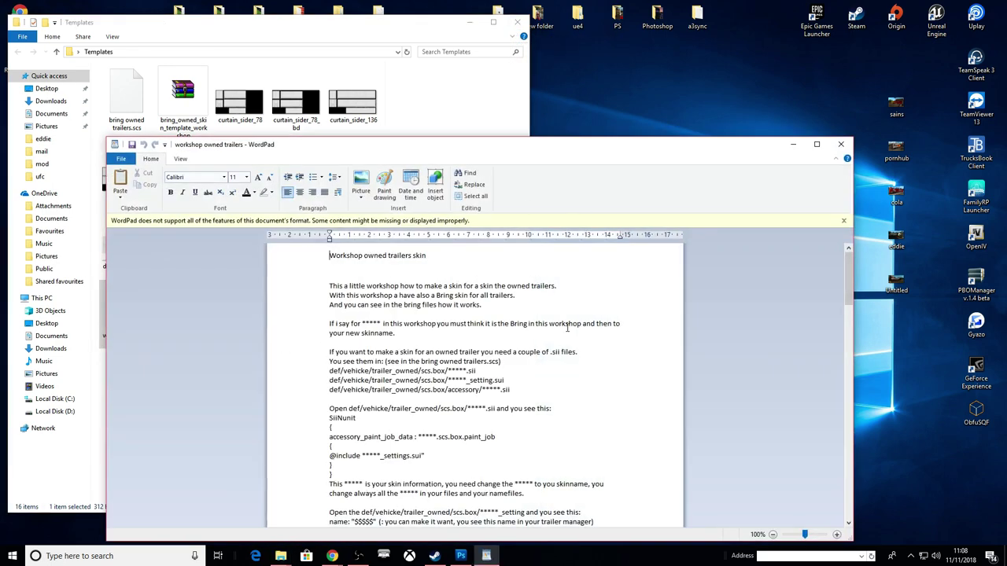
scroll(568, 356, down, 20)
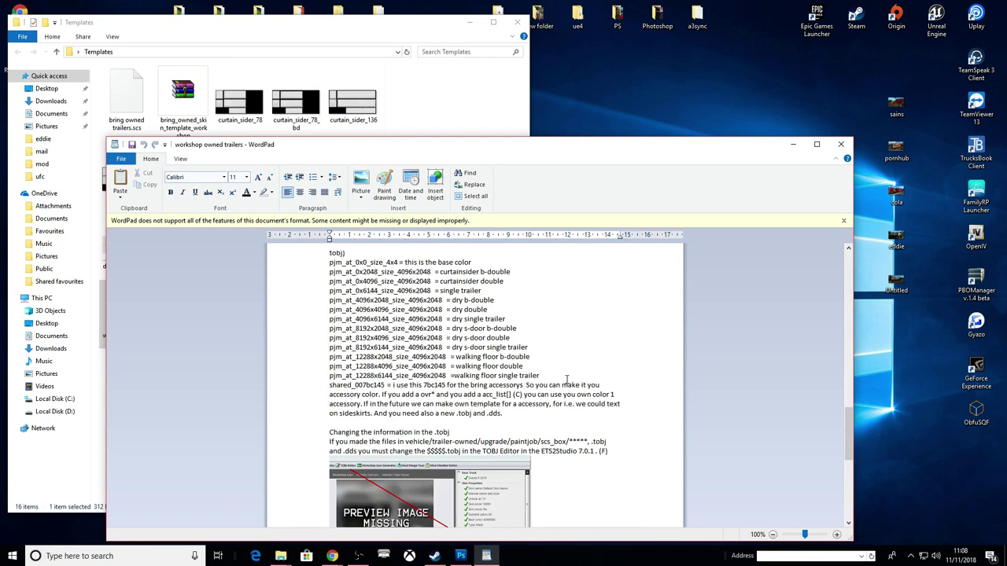
scroll(565, 378, up, 3)
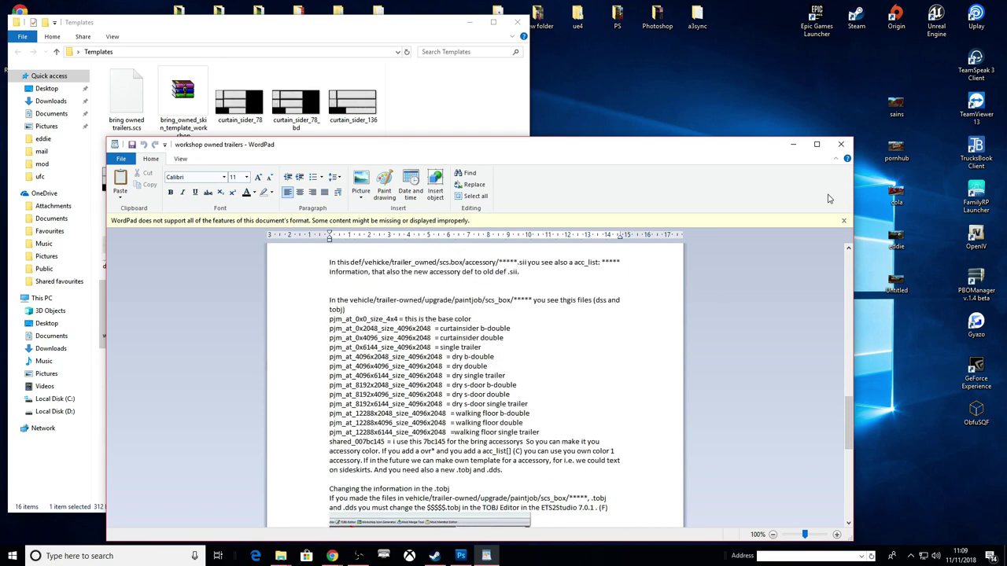
click(840, 146)
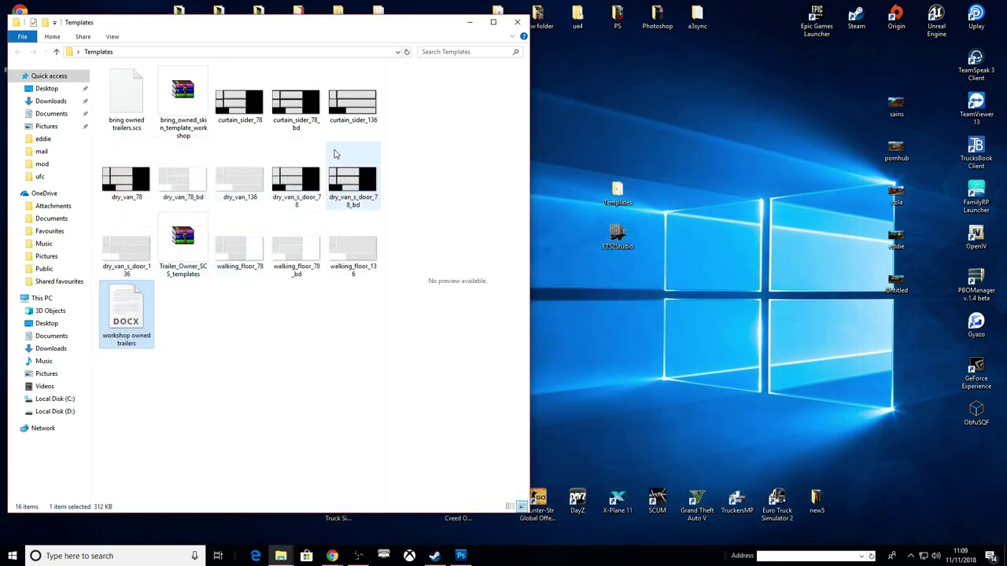
click(338, 157)
click(517, 23)
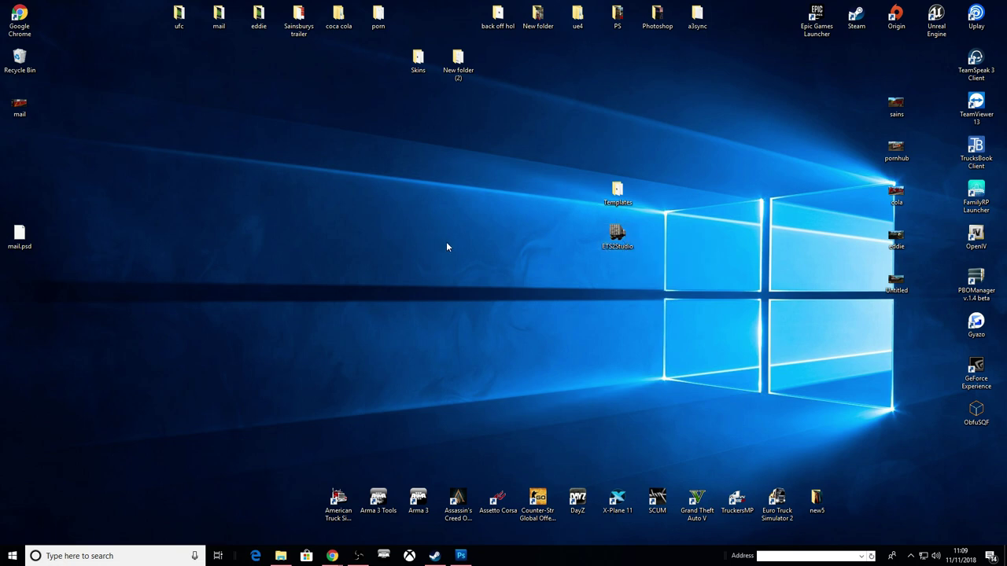
Step: Switch to Chrome and read which Photoshop versions the NVIDIA Texture Tools plugin supports, then minimise the browser
mouse_move(472, 561)
mouse_move(332, 556)
click(465, 515)
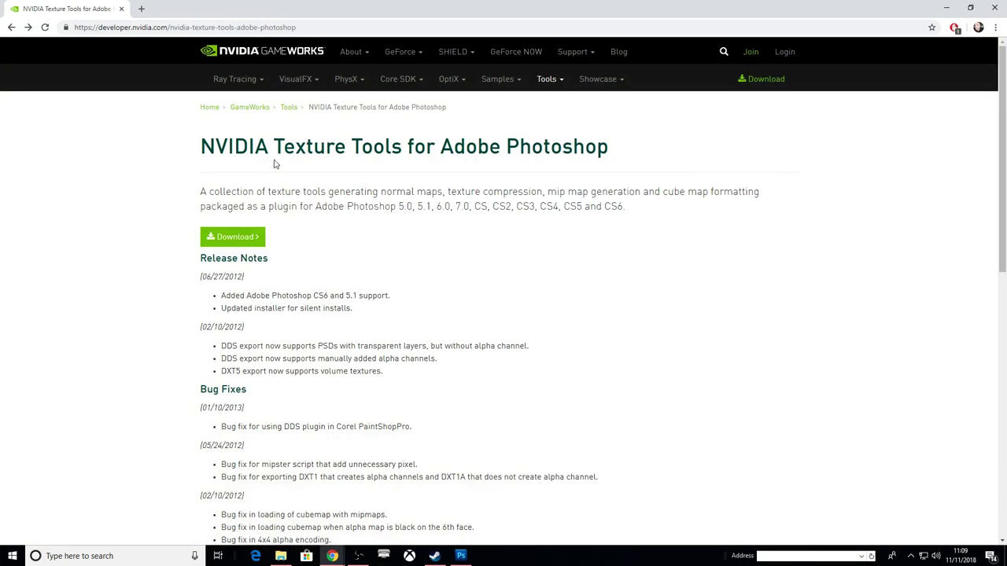
drag(326, 191, 475, 206)
click(304, 217)
drag(200, 206, 203, 252)
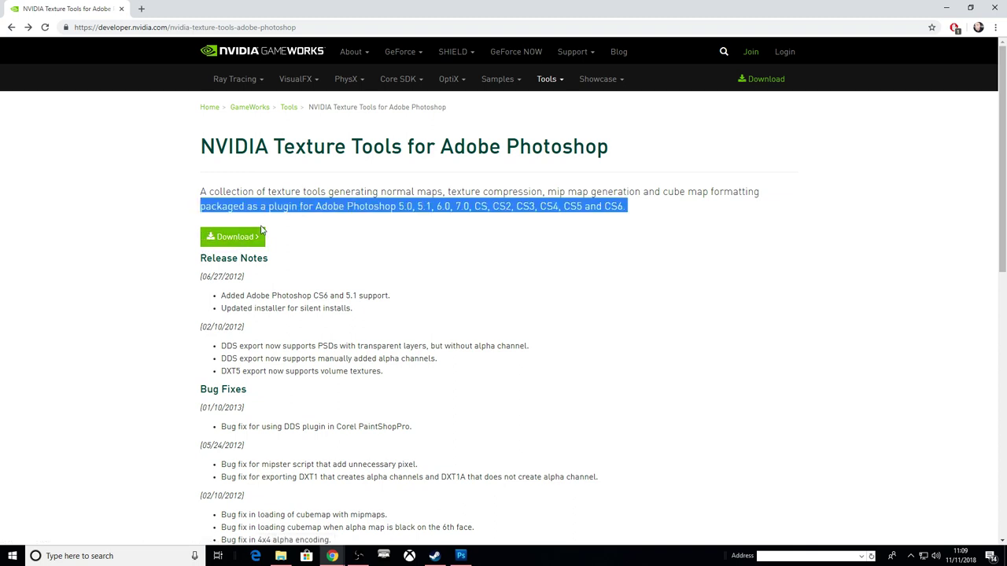
click(295, 240)
click(946, 8)
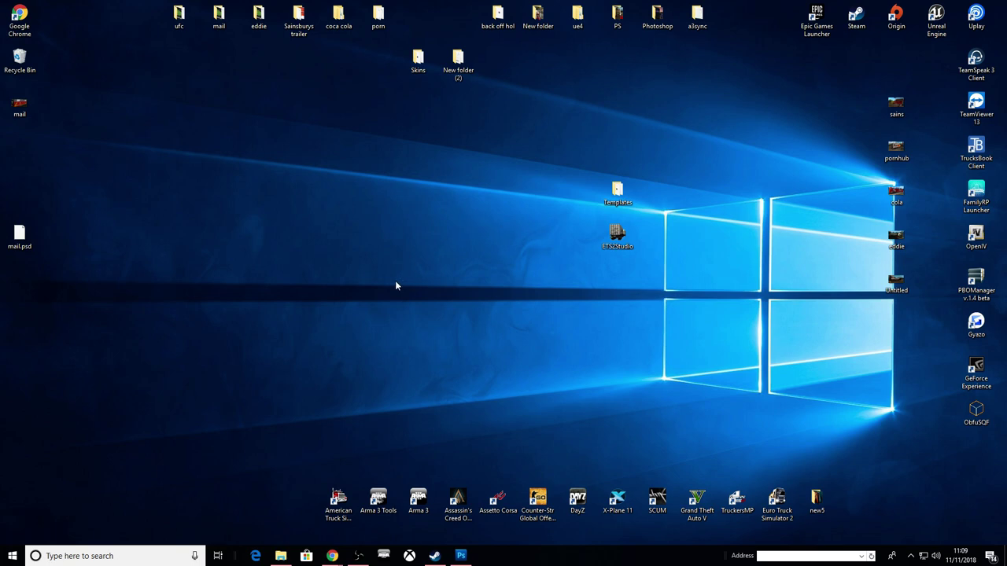
Step: Duplicate the mail skin folder on the desktop and place the copy in the empty central area
right_click(220, 17)
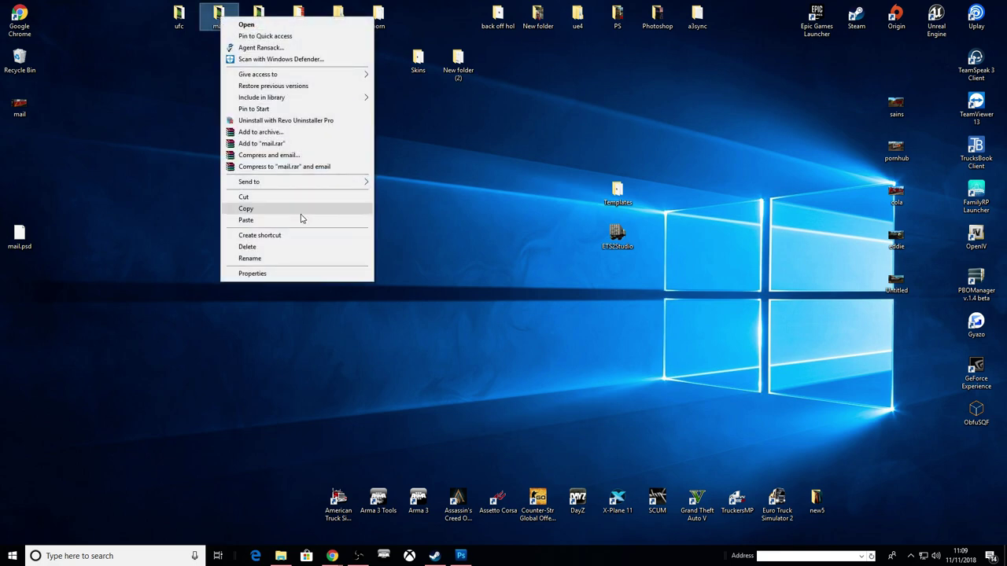
click(250, 209)
click(314, 247)
right_click(355, 229)
click(379, 274)
drag(333, 238, 491, 299)
Step: Rename the copied mail folder to brazzers
right_click(494, 295)
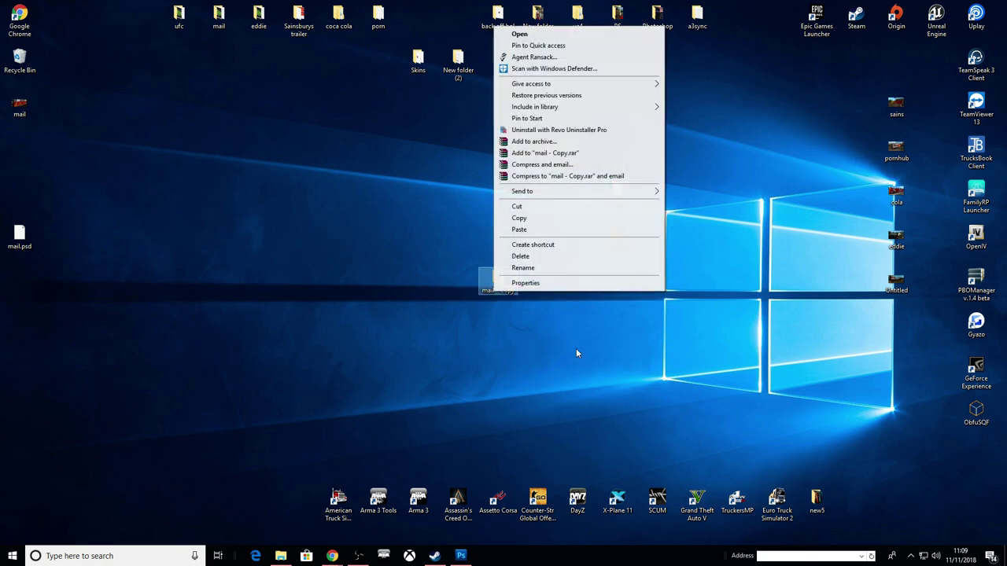
click(537, 268)
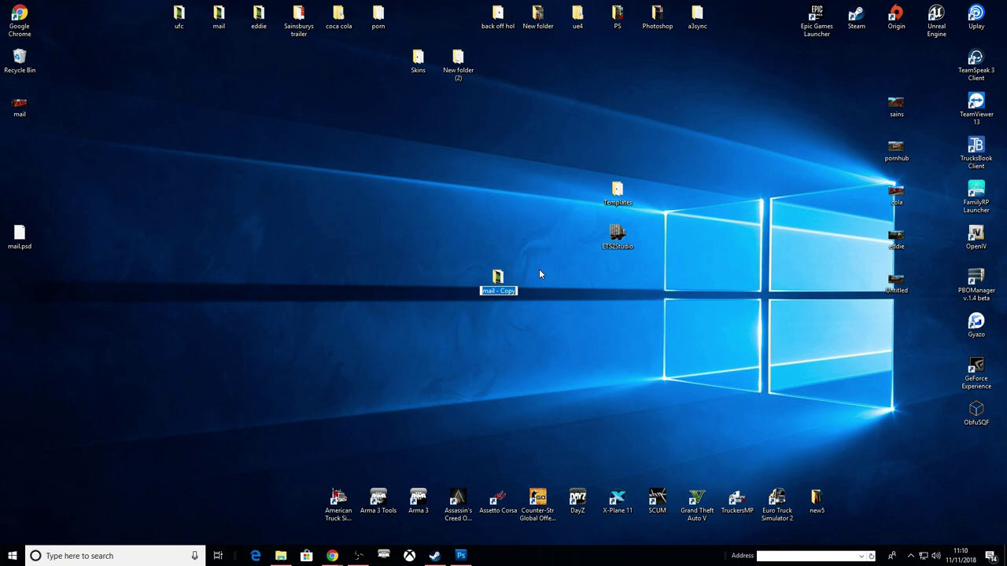
text(brazer)
key(BackSpace)
key(BackSpace)
text(zers)
key(Return)
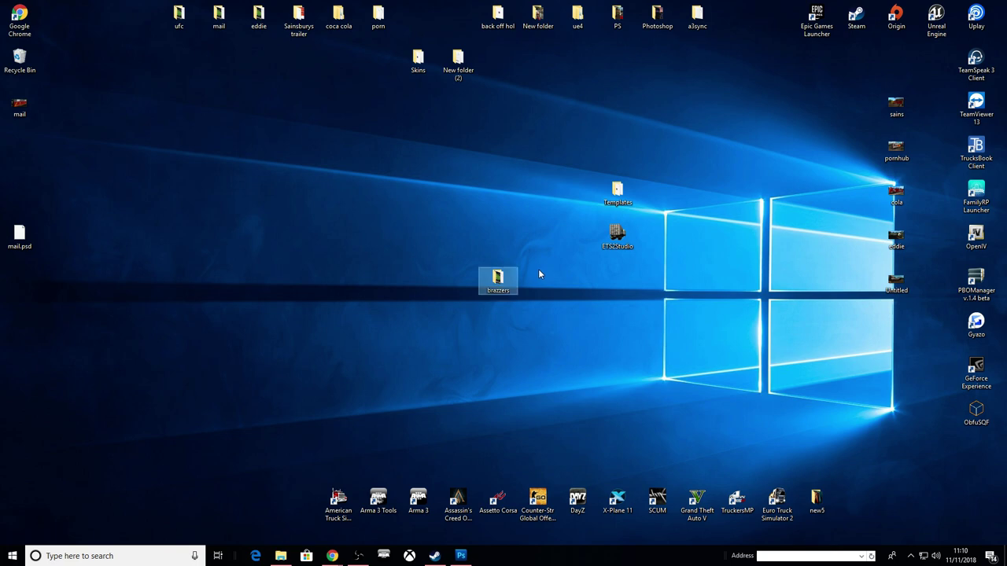
Step: Open brazzers/vehicle/trailer_owned/upgrade/paintjob/scs_box/mail and select the pjm_at_0x6144_size_4096x2048 DDS image
double_click(494, 277)
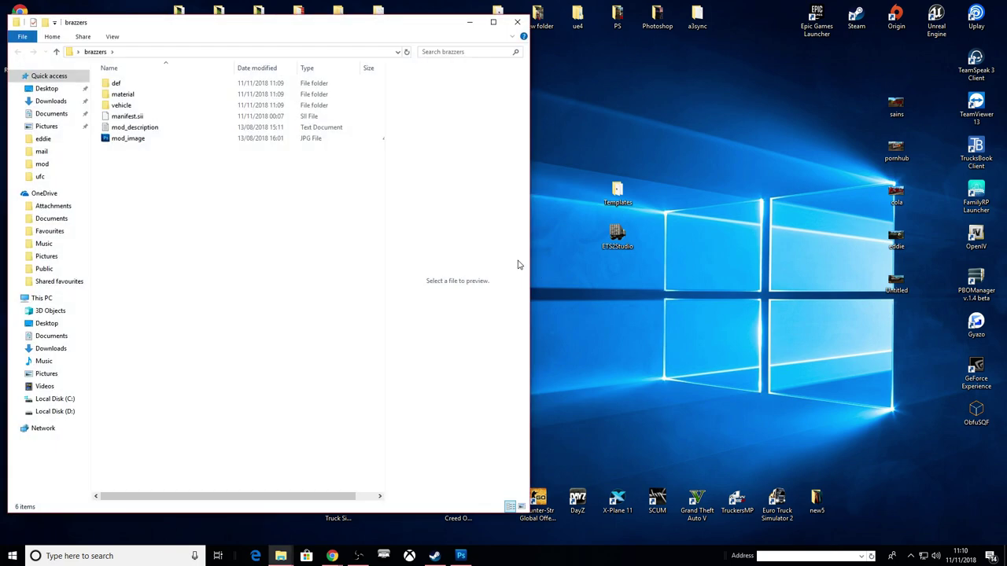
double_click(150, 107)
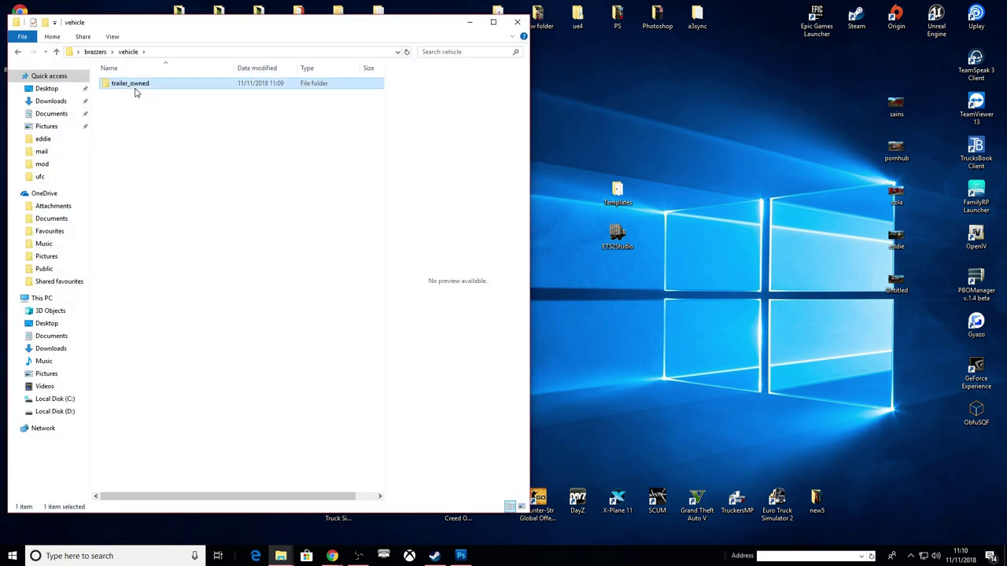
double_click(132, 85)
drag(320, 24, 767, 40)
double_click(582, 102)
double_click(577, 102)
double_click(575, 103)
click(573, 104)
double_click(573, 101)
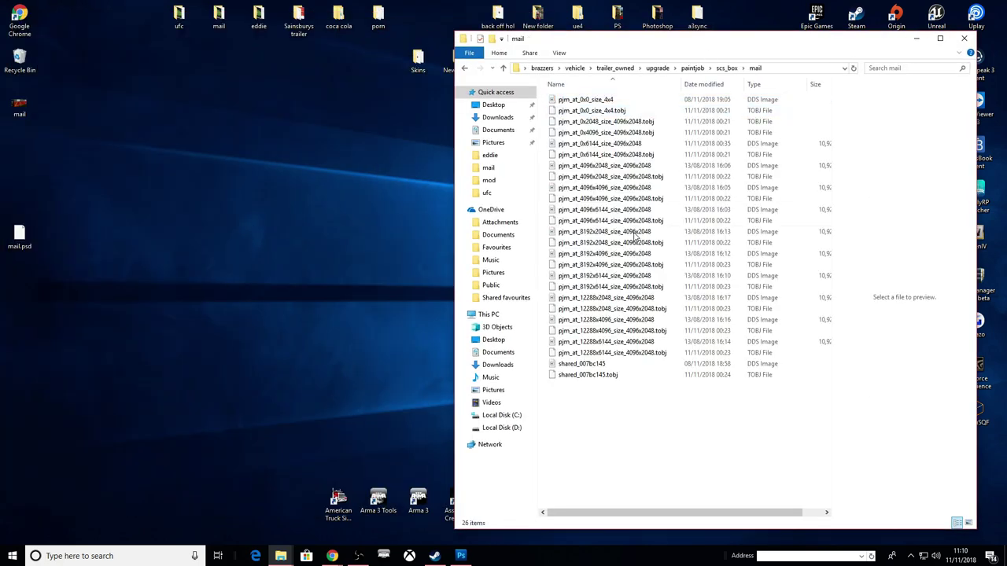
click(606, 145)
drag(666, 42, 283, 47)
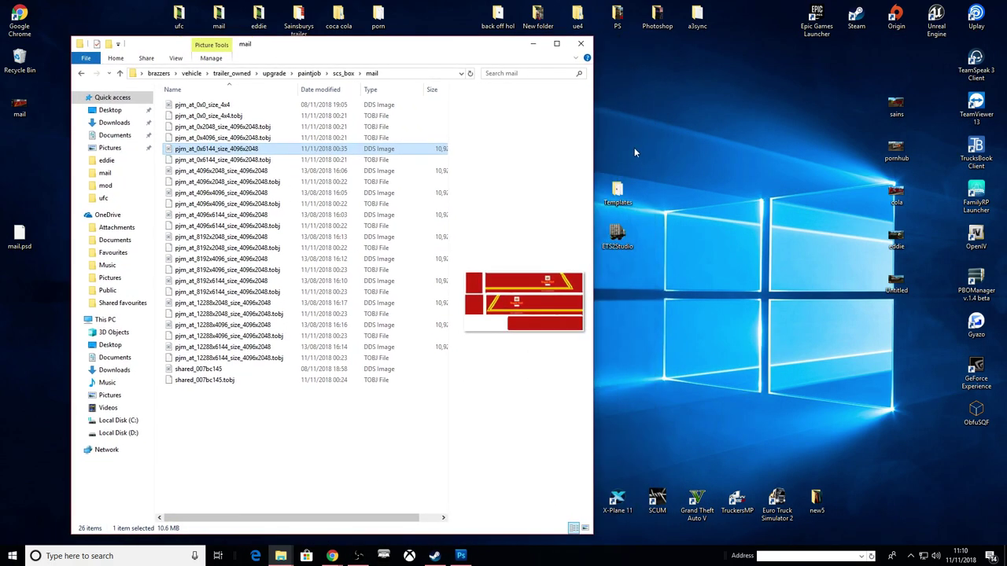
Step: Reopen the workshop owned trailers document from Templates beside the mail folder and find its list of texture file names
click(617, 197)
double_click(617, 196)
double_click(206, 291)
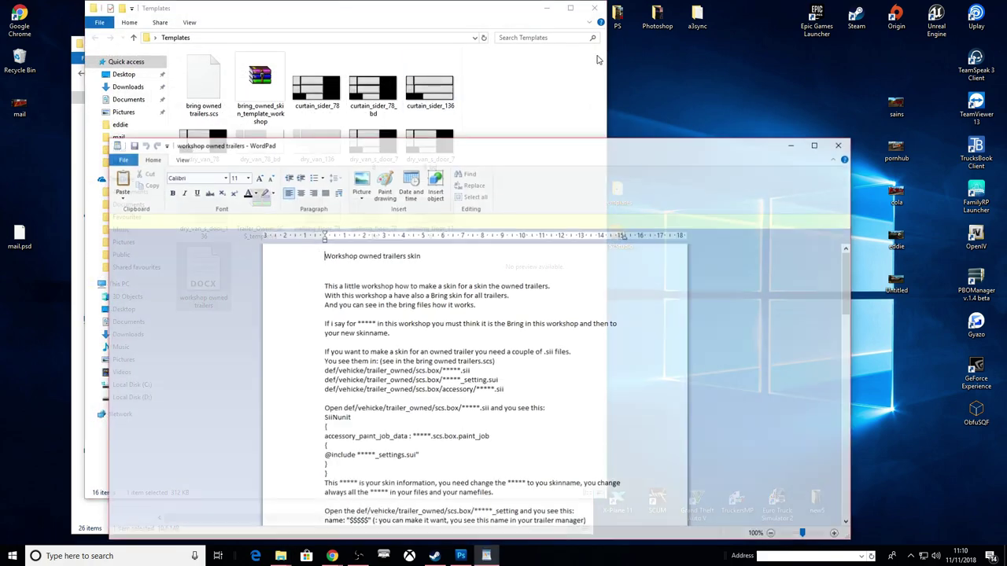
click(594, 9)
drag(272, 147, 592, 88)
click(191, 153)
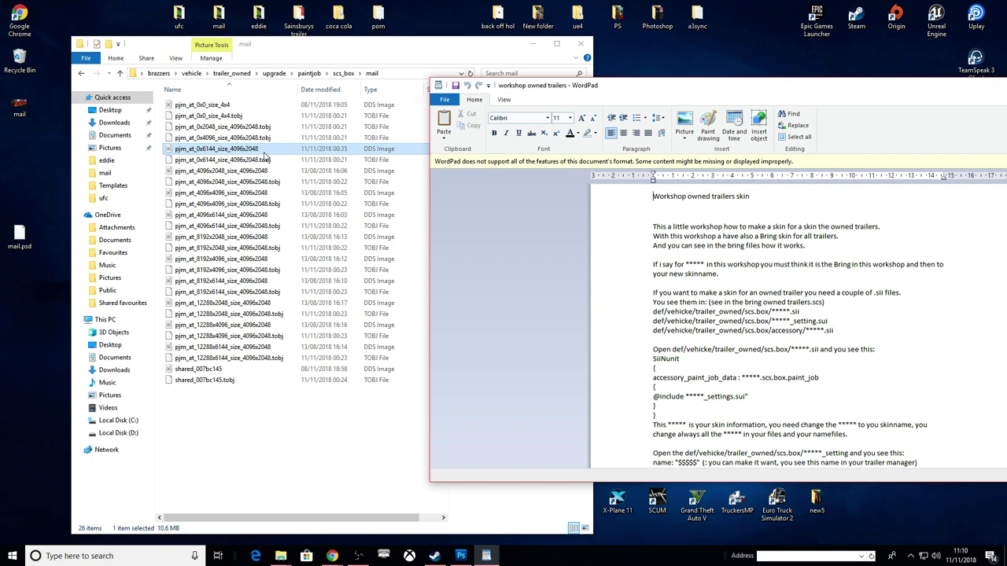
scroll(804, 347, down, 15)
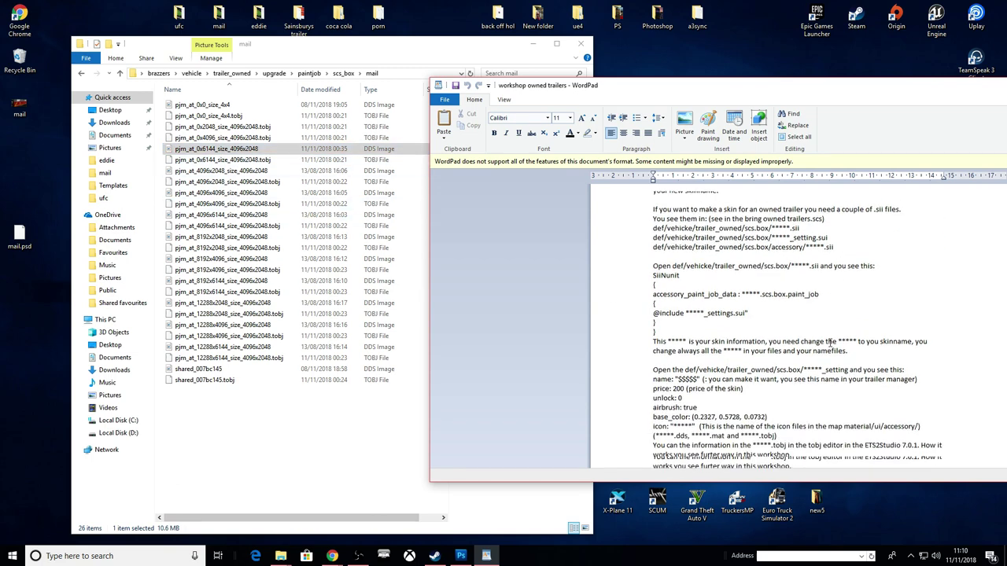
scroll(804, 347, up, 10)
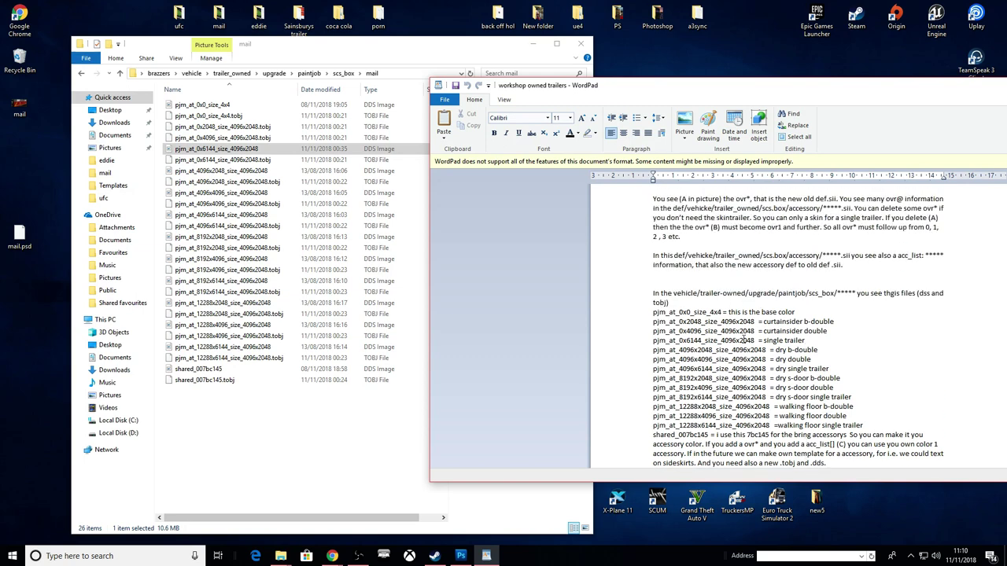
drag(550, 87, 753, 78)
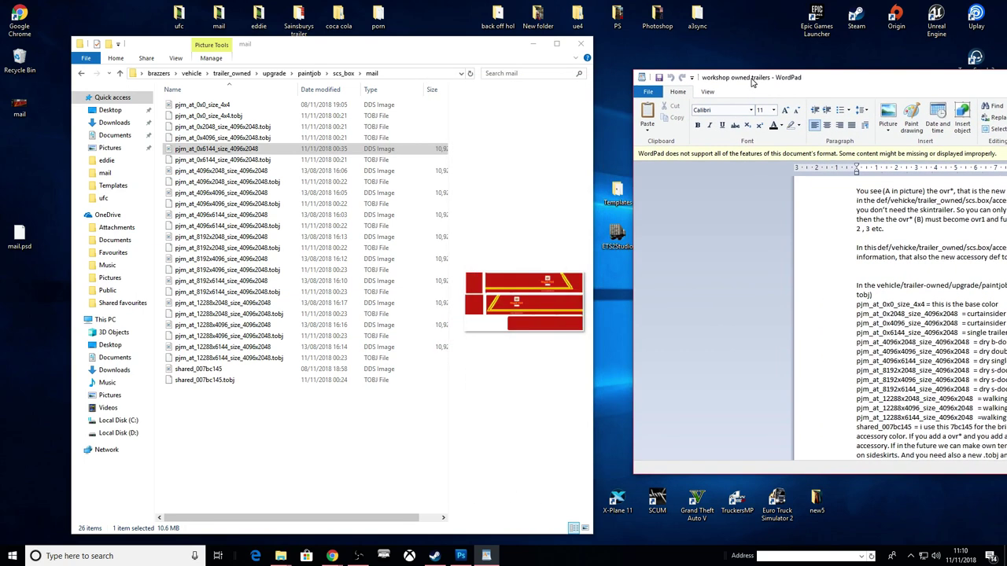
Step: Look up which trailer type the document gives for the pjm_at_0x6144_size_4096x2048 texture
click(281, 149)
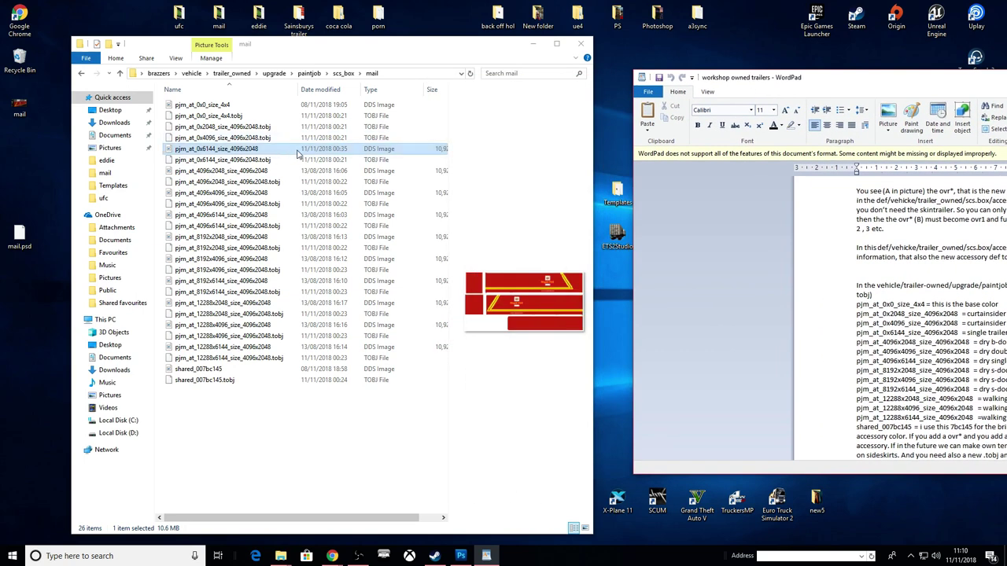
click(708, 92)
drag(768, 79, 654, 70)
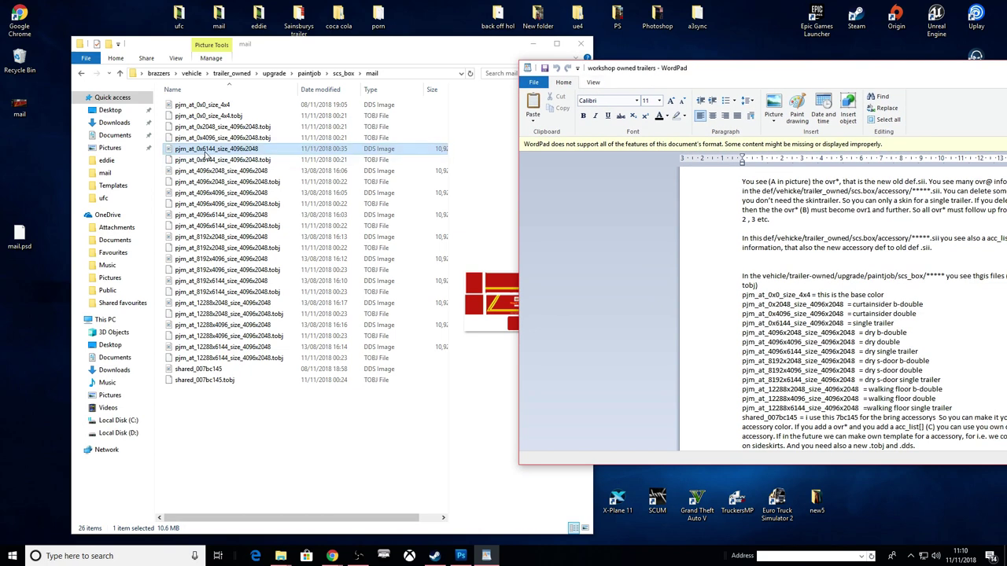
click(723, 330)
drag(760, 324, 829, 323)
drag(895, 323, 818, 323)
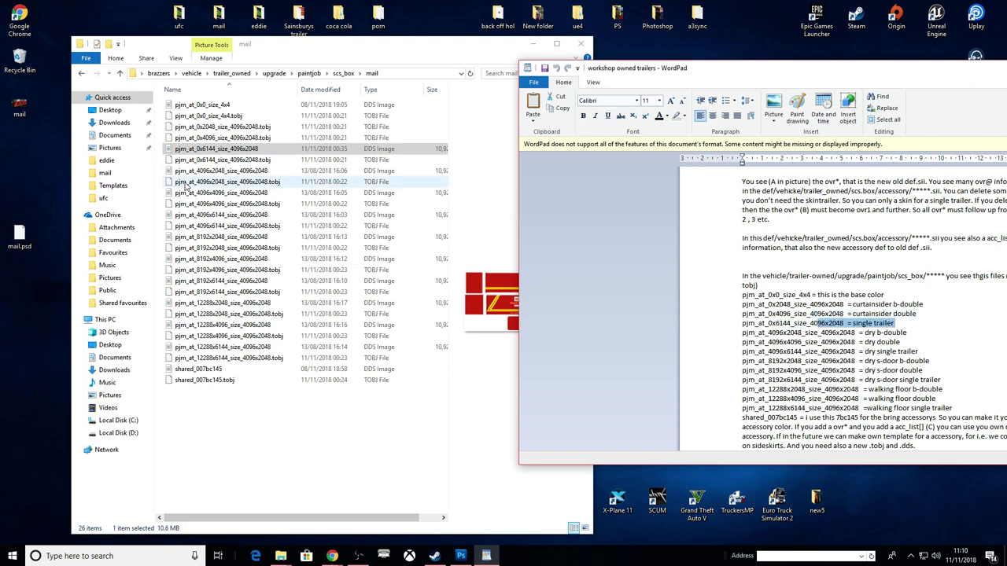
Step: Compare the document's dry s-door single trailer entry with the pjm_at_8192x6144 DDS preview, reselect pjm_at_0x6144_size_4096x2048, and put the document away
click(289, 150)
key(alt+Tab)
key(Down)
key(Down)
key(Down)
key(Down)
key(Down)
key(Down)
key(shift+Right)
key(shift+Right)
key(shift+Right)
key(shift+Right)
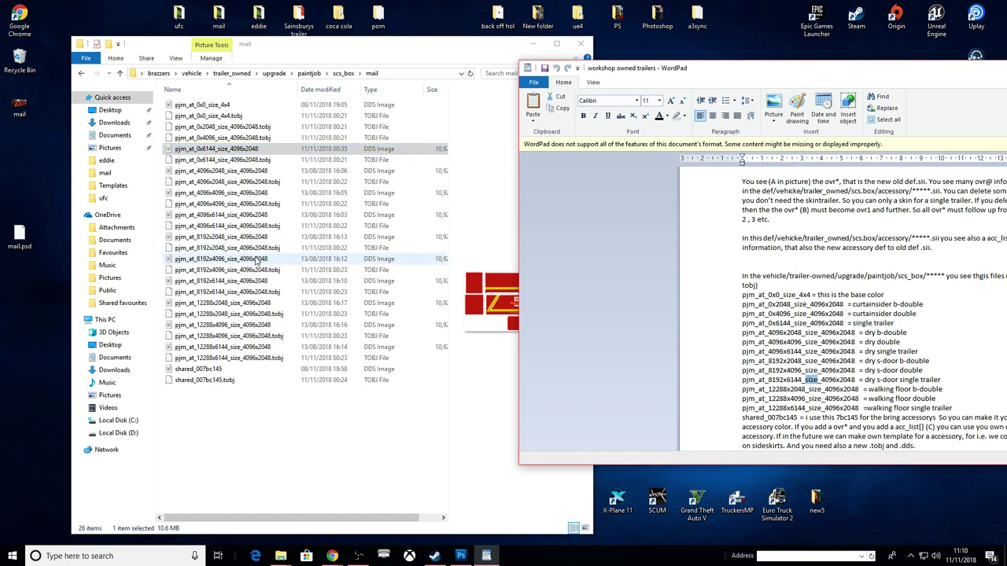
click(267, 237)
key(Down)
key(Down)
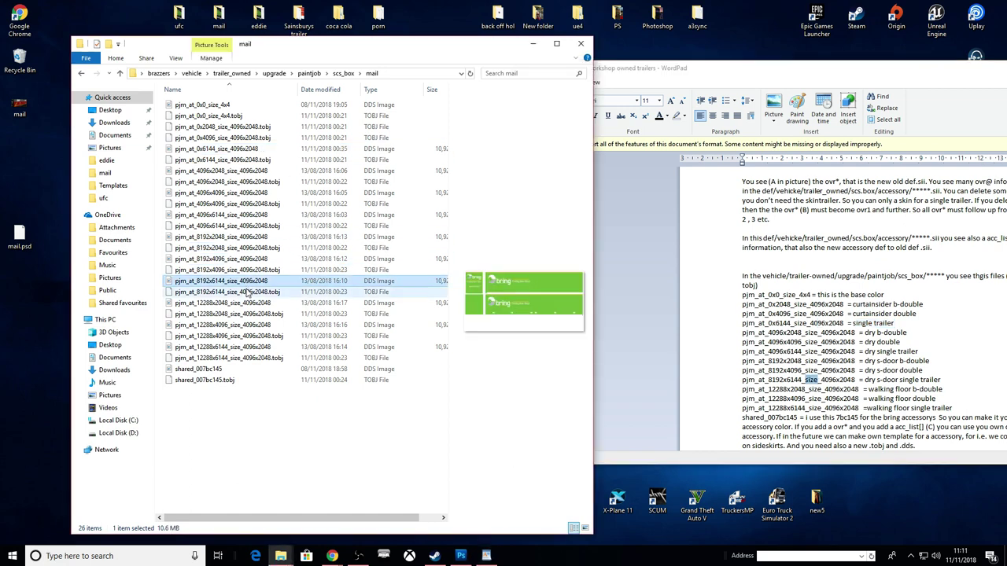
click(227, 149)
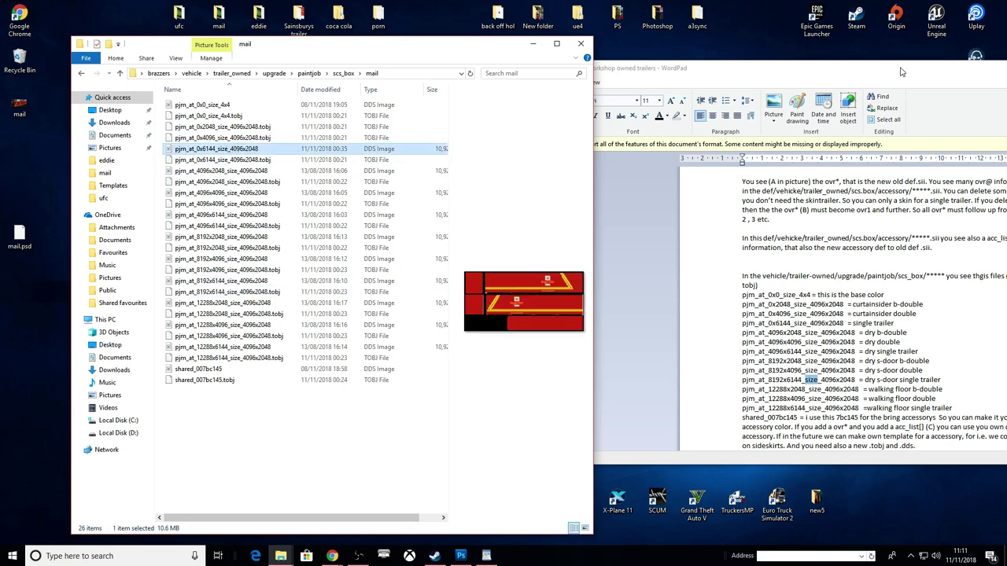
drag(902, 71, 627, 92)
click(929, 89)
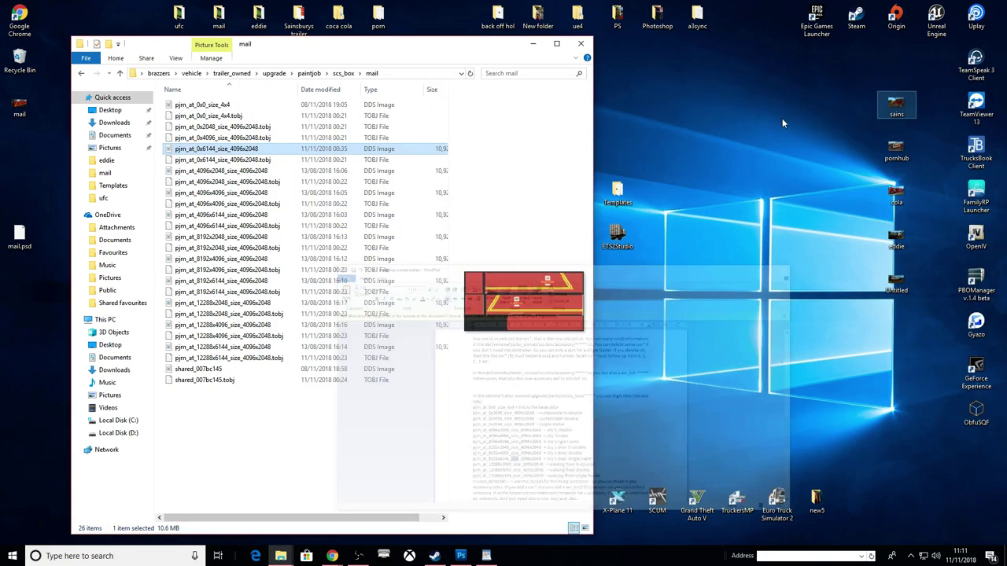
Step: Copy the pjm_at_0x6144_size_4096x2048 DDS image to the desktop and close the mail folder
drag(341, 50, 778, 35)
right_click(637, 137)
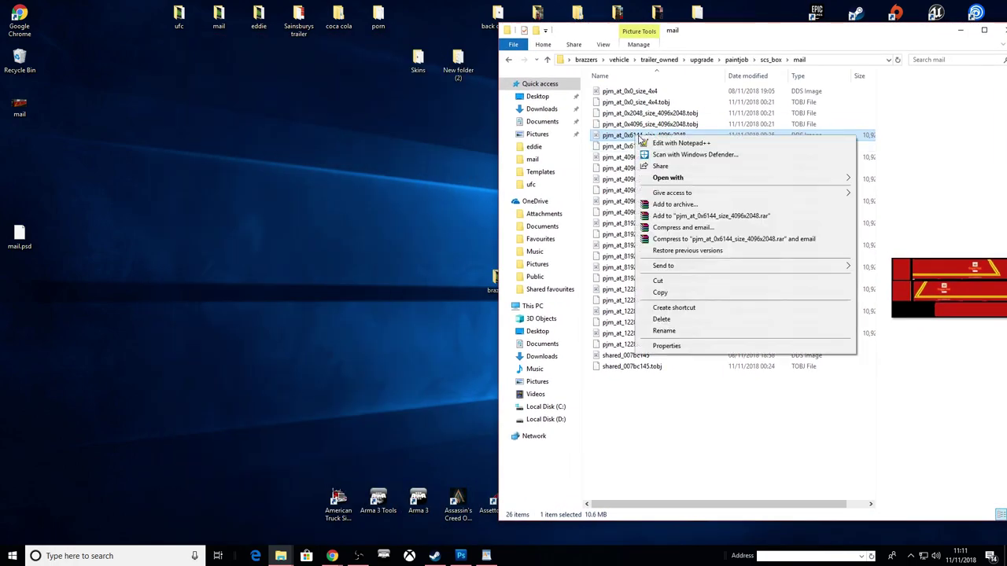
click(667, 293)
right_click(322, 234)
click(375, 280)
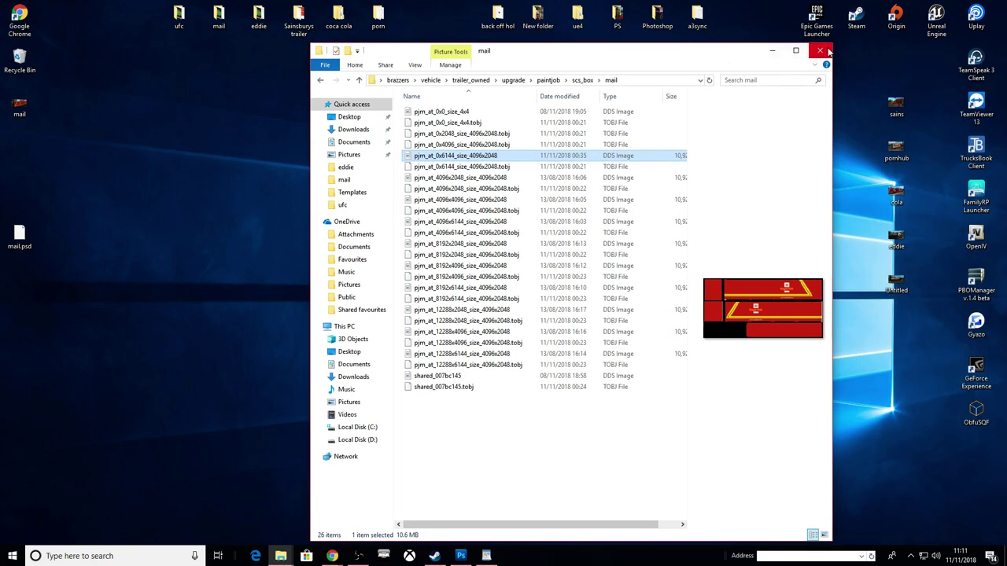
click(825, 50)
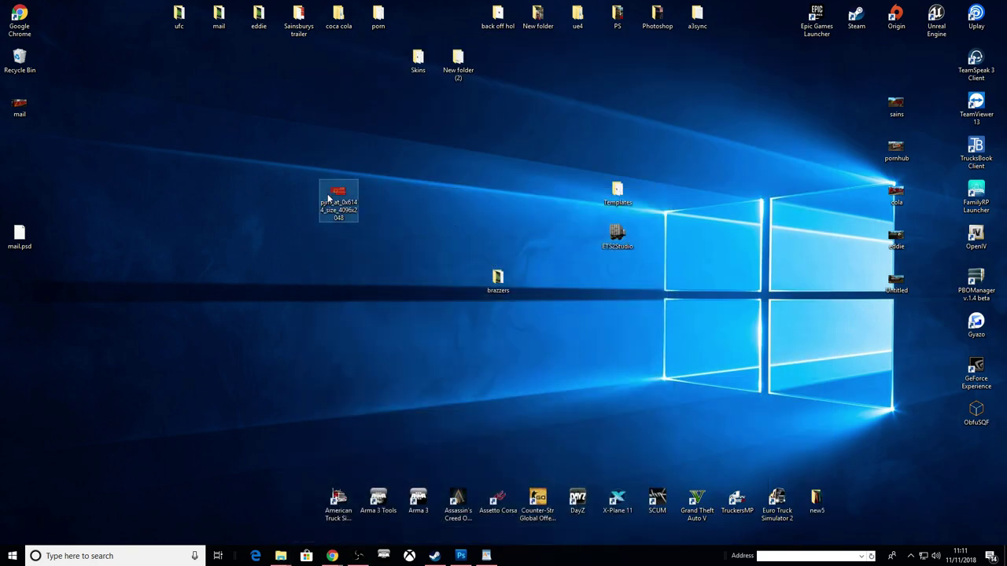
Step: Open the desktop pjm_at_0x6144_size_4096x2048 DDS file in Adobe Photoshop CS5, always using it for .dds files and loading with default sizes
double_click(332, 198)
click(478, 184)
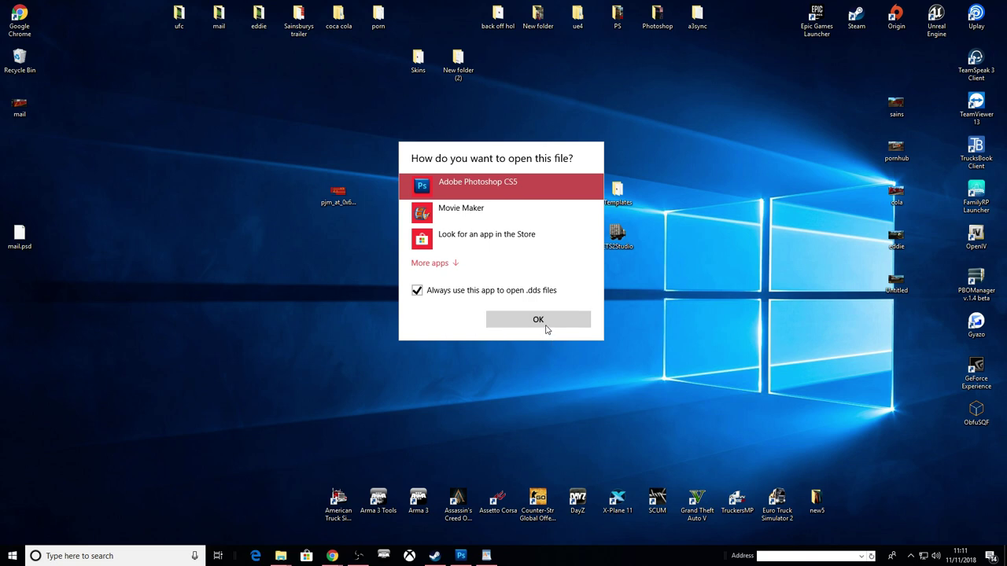
click(546, 329)
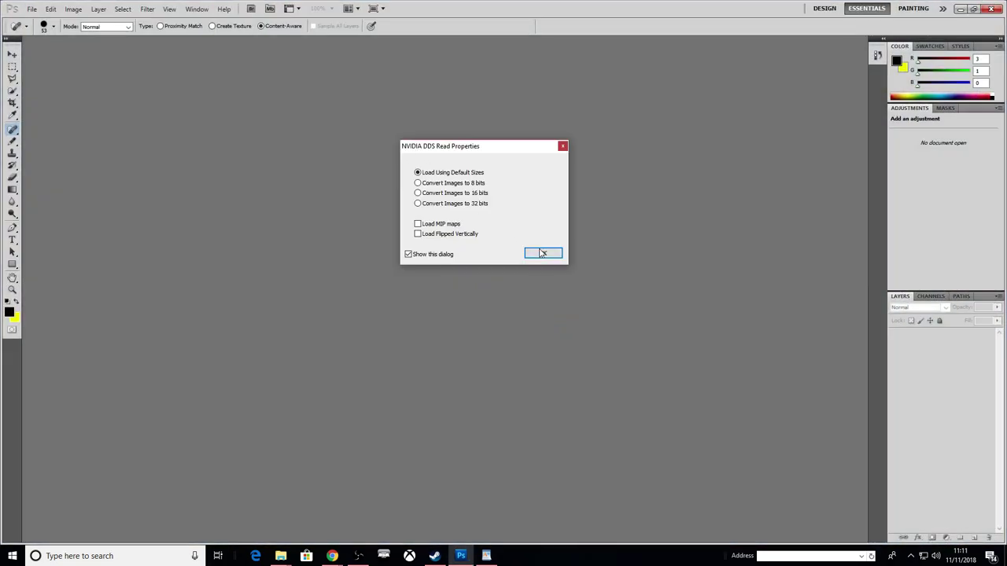
click(542, 254)
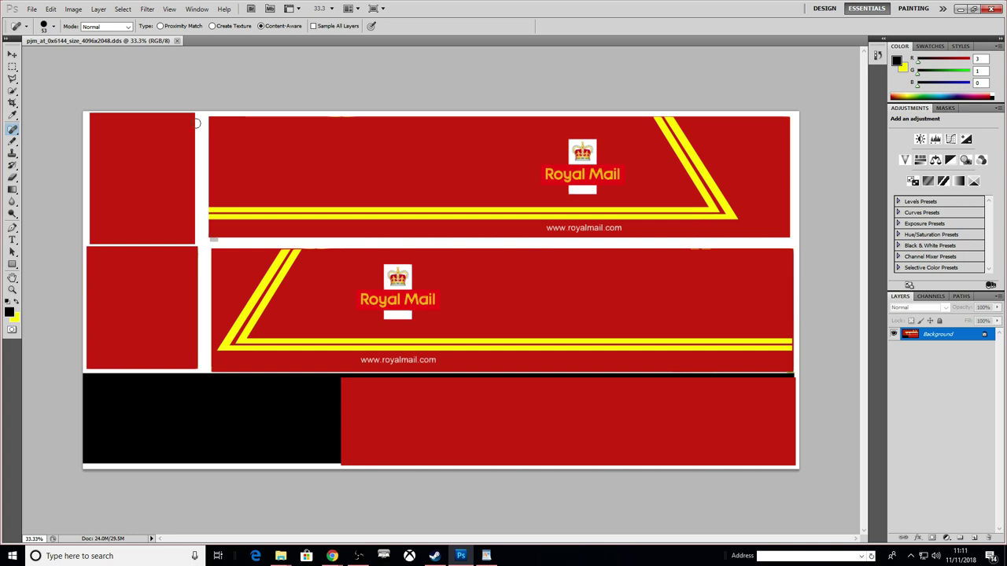
Step: Cover the two small red end panels of the texture with black rectangles using the Rectangle tool
click(12, 264)
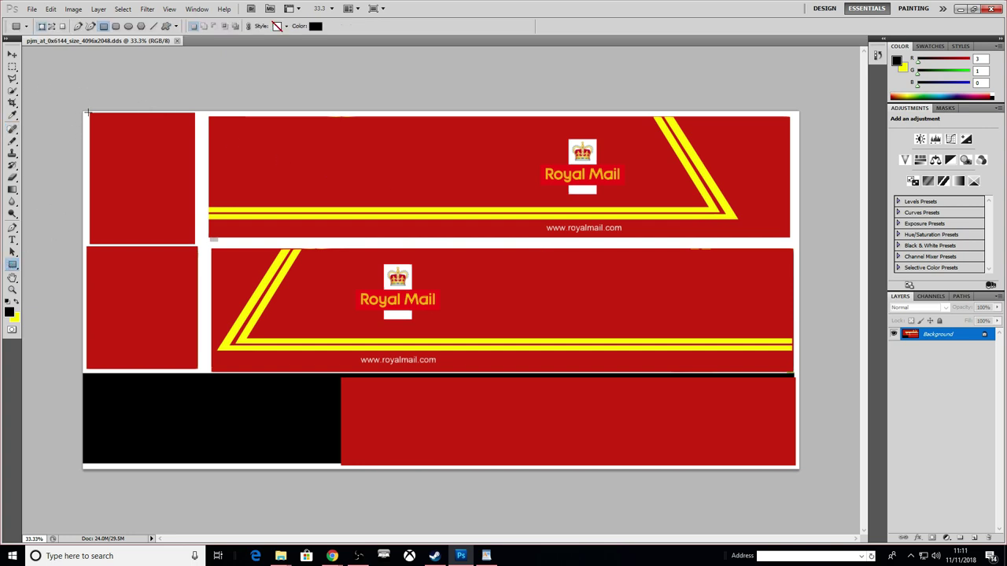
drag(88, 112, 196, 245)
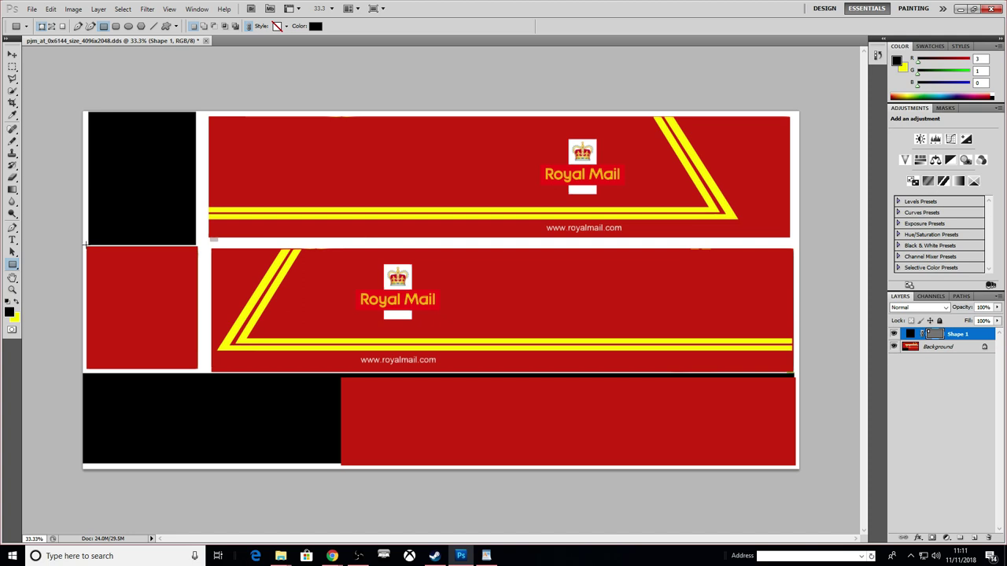
drag(86, 246, 120, 277)
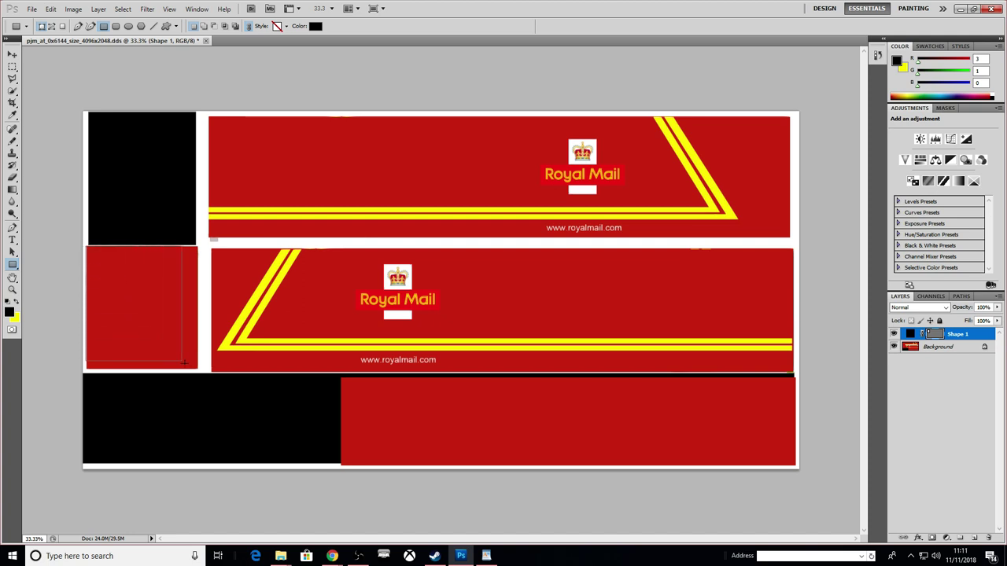
drag(187, 367, 199, 370)
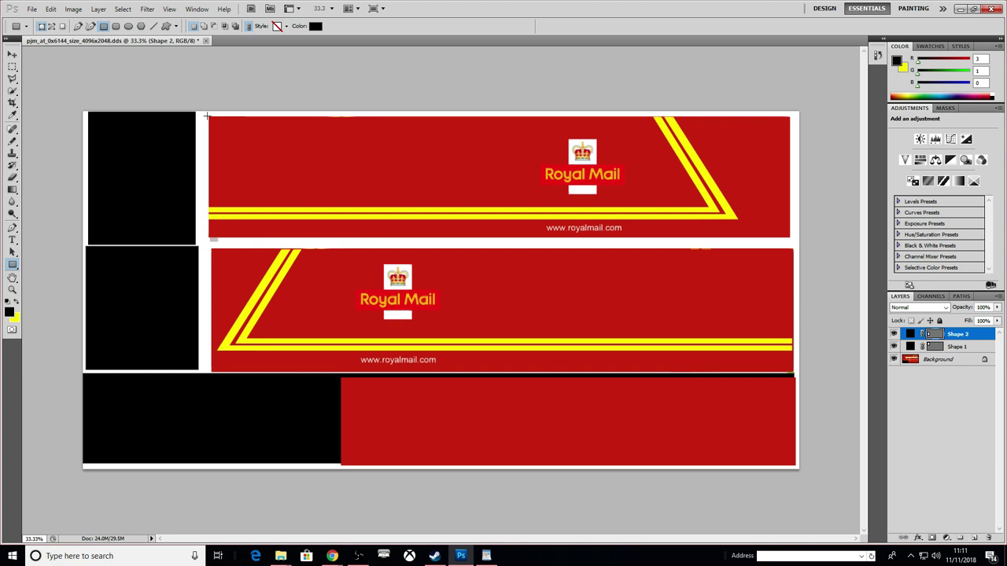
Step: Cover both long Royal Mail side panels and the plain red lower panel with black rectangles, finishing with the Move tool
drag(207, 115, 790, 240)
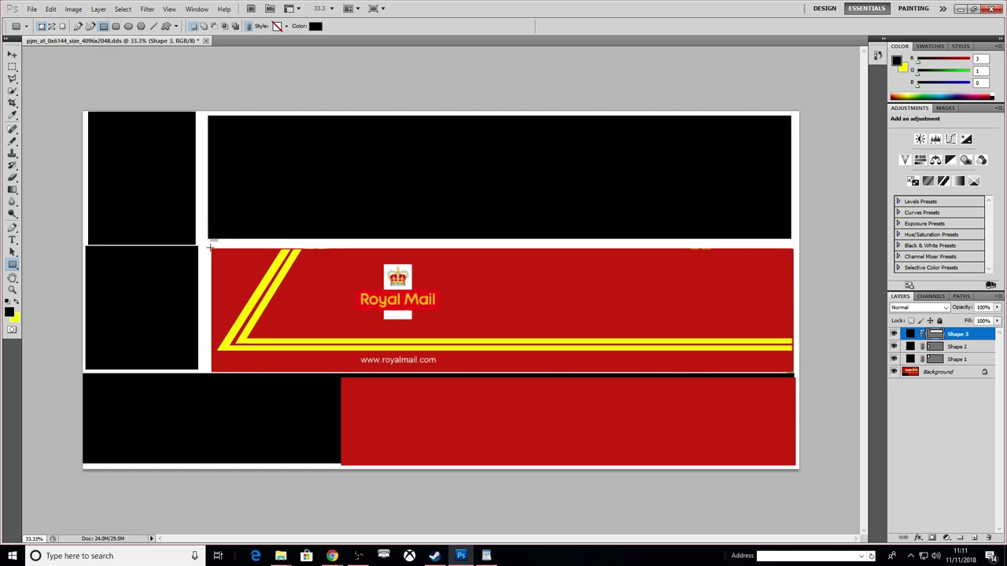
drag(209, 247, 794, 374)
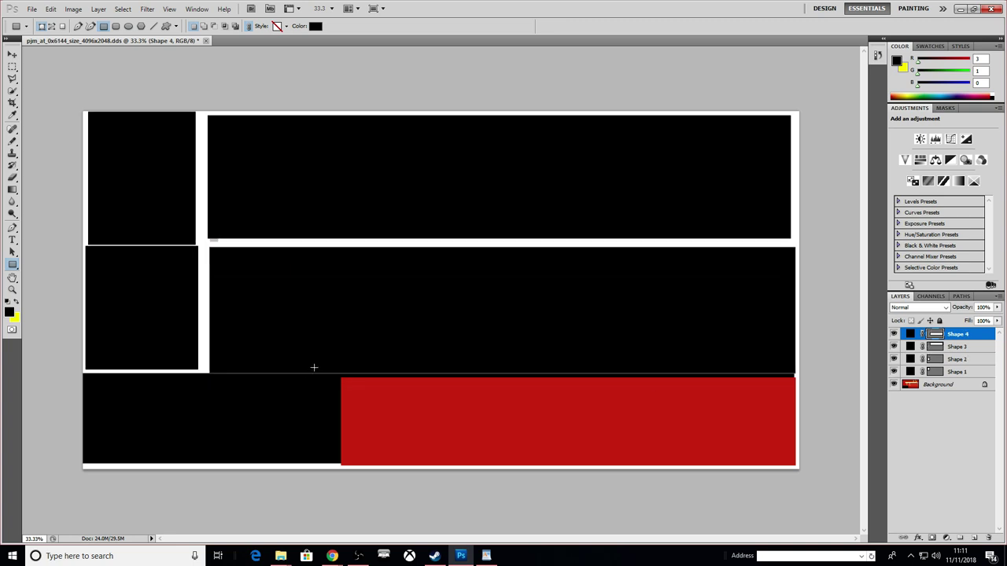
drag(339, 377, 796, 467)
right_click(796, 467)
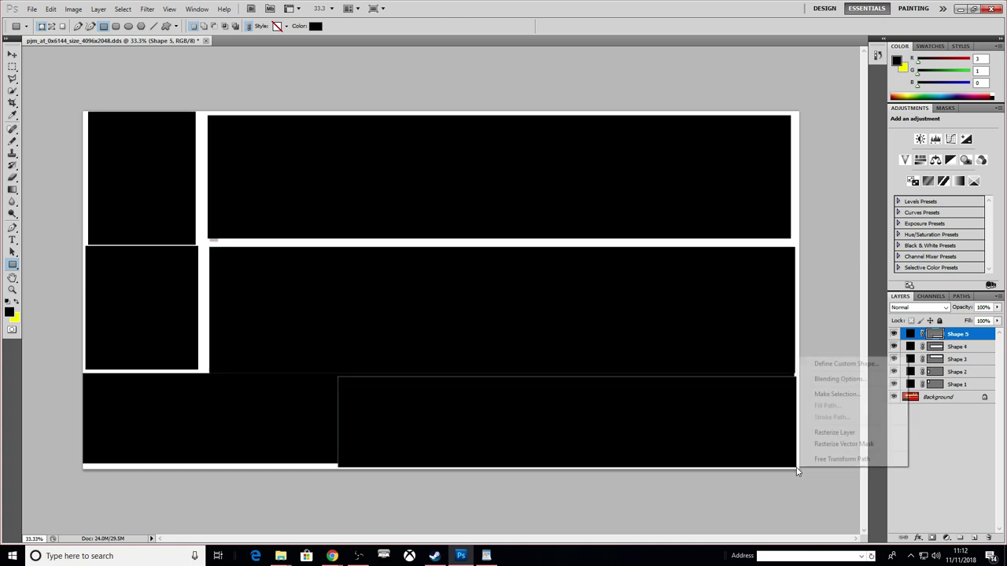
click(13, 55)
click(12, 55)
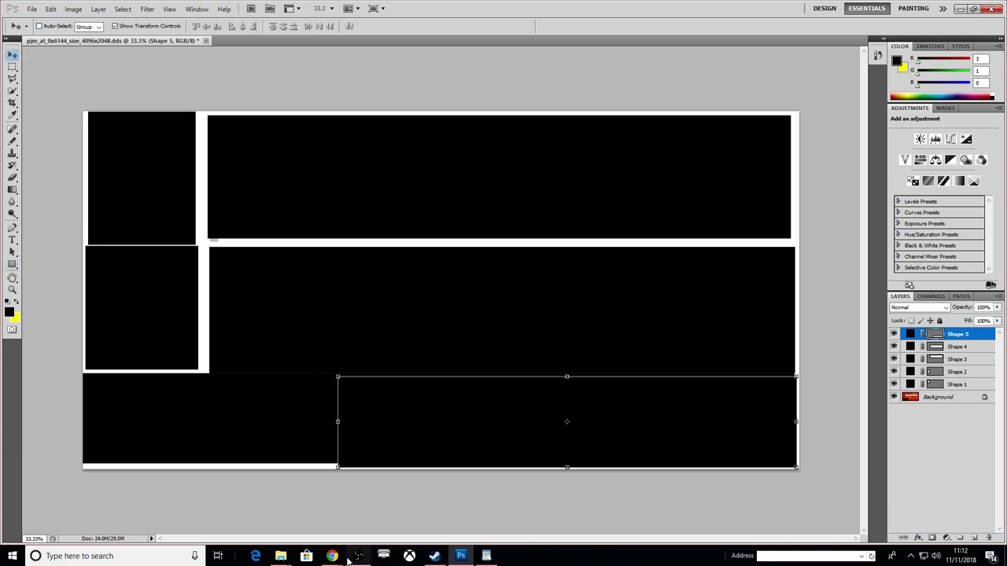
Step: Switch to Chrome and search Google Images for "brazzers logo png"
click(332, 556)
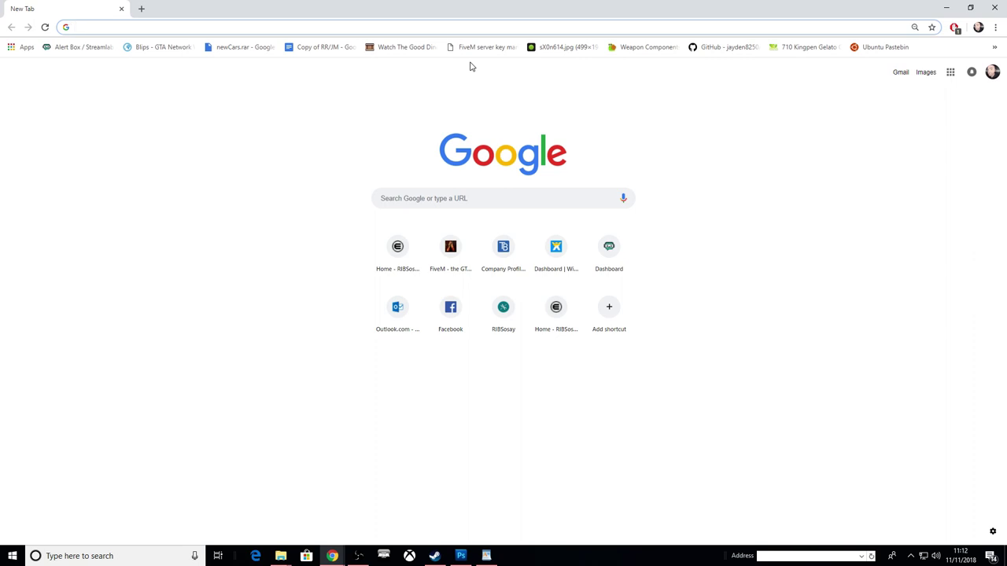
text(brazzers)
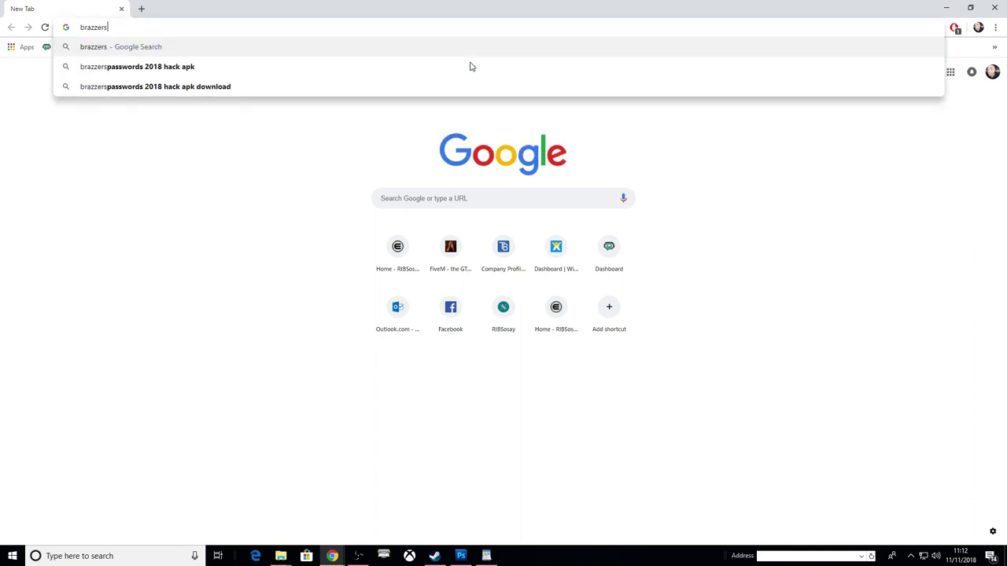
text( logo png)
key(Return)
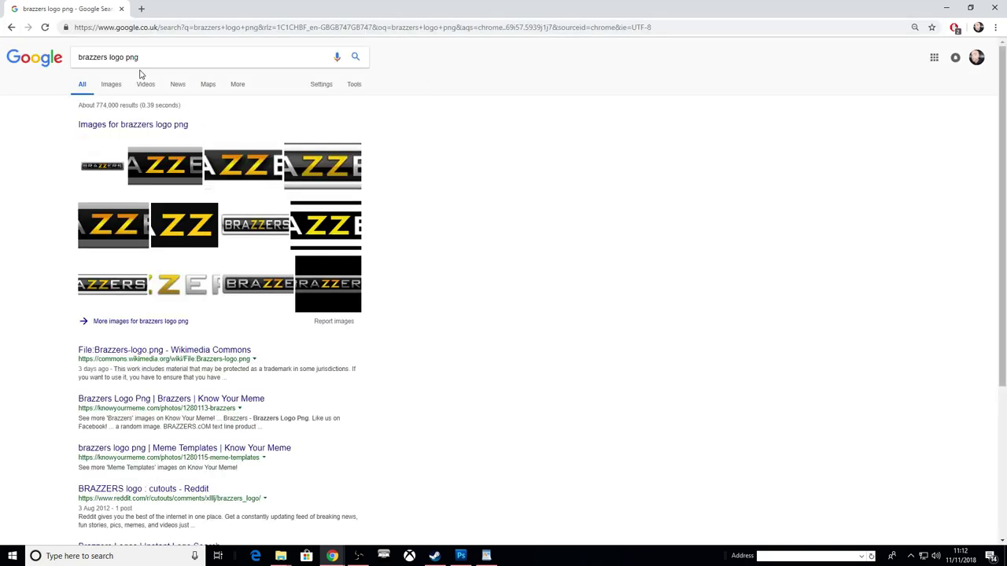
click(110, 84)
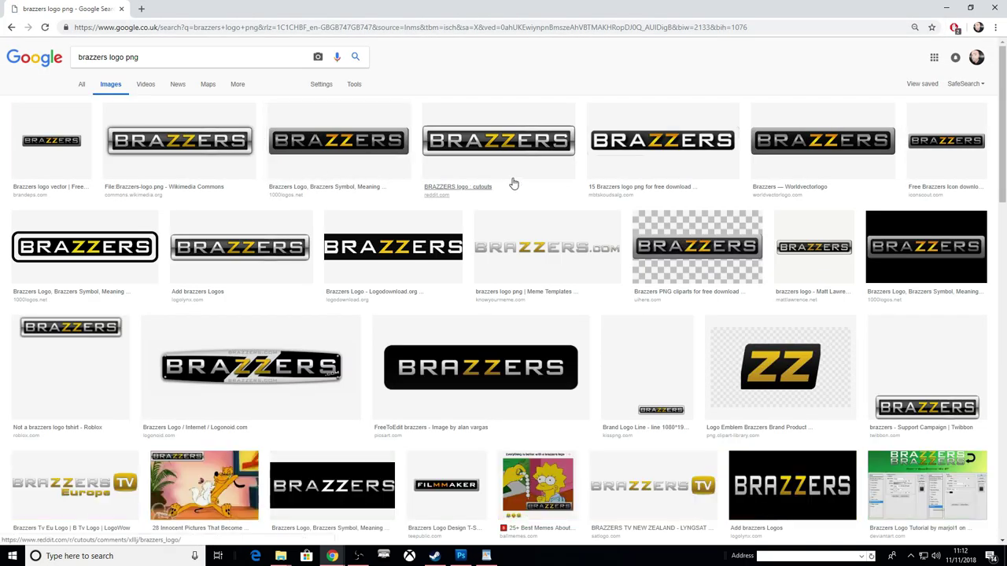
Step: Save the 2300 × 550 logo image from 1000logos.net to the Desktop as the PNG file Brazzers-Logo
click(324, 156)
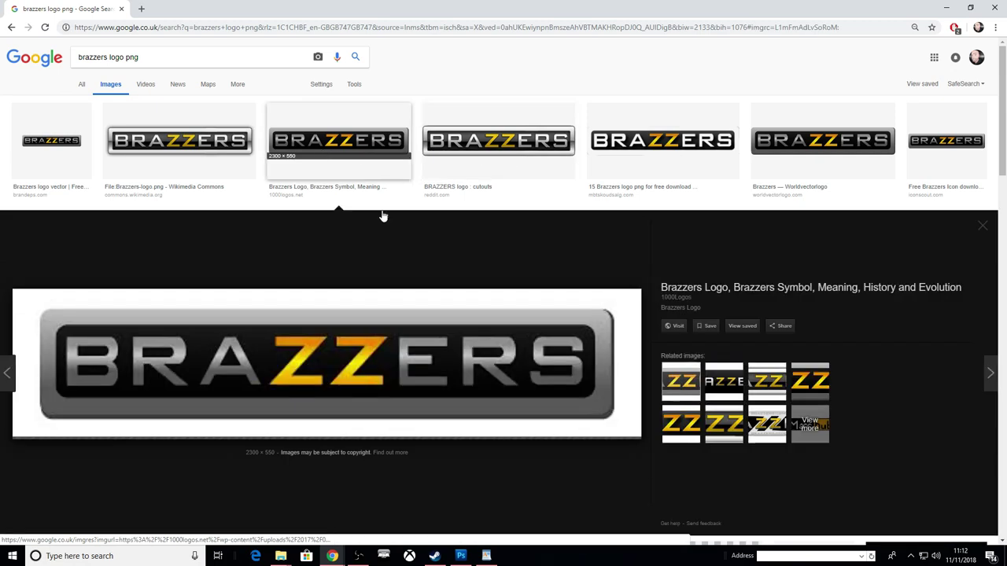
right_click(389, 346)
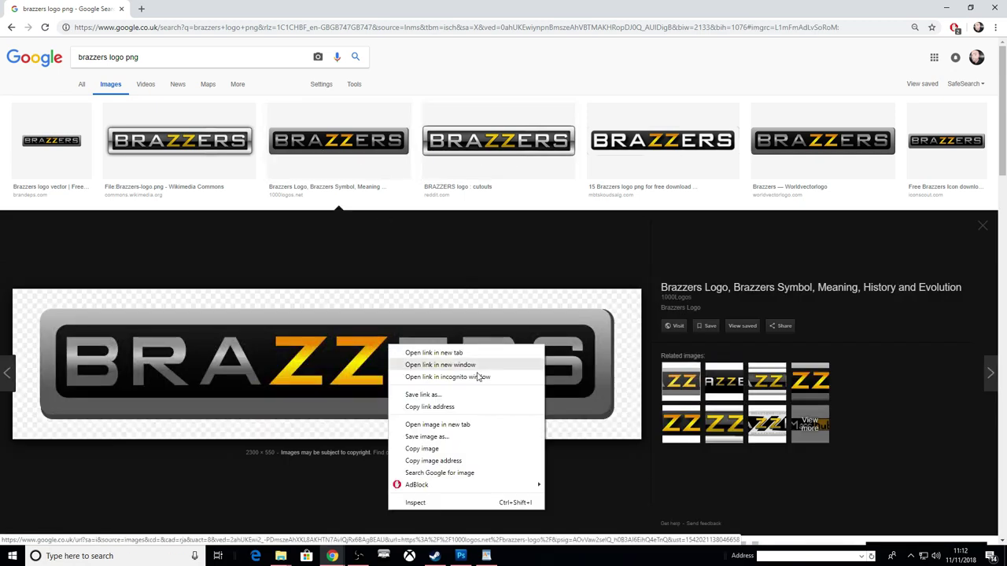
click(452, 442)
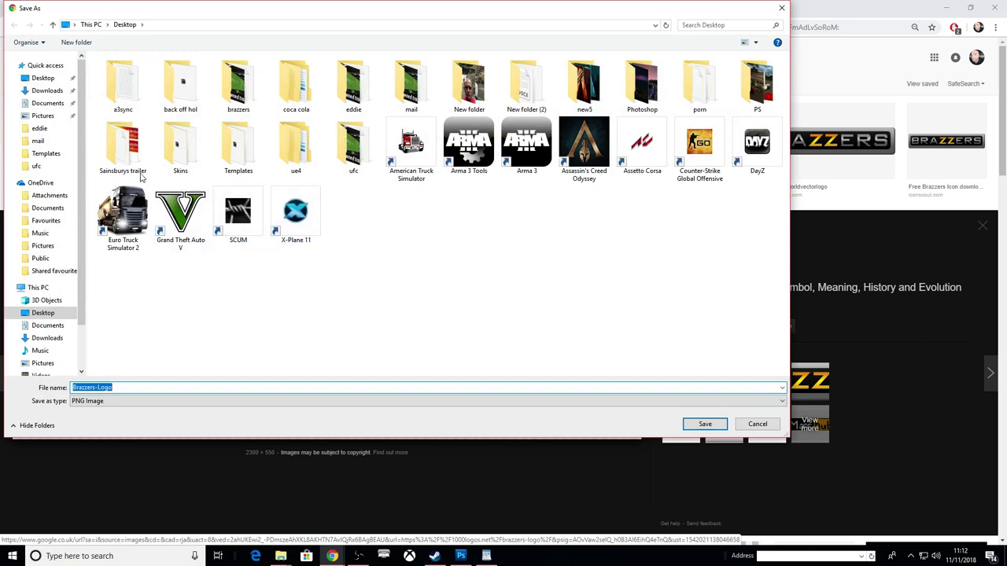
click(53, 82)
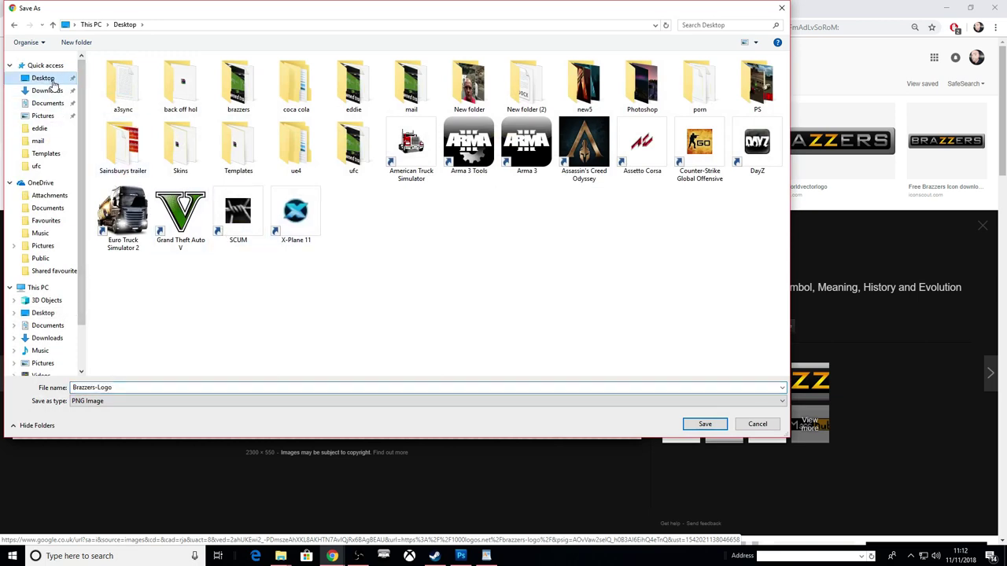
click(705, 424)
Step: Switch back to Photoshop and open the Brazzers-Logo PNG file from the Desktop
key(alt+Tab)
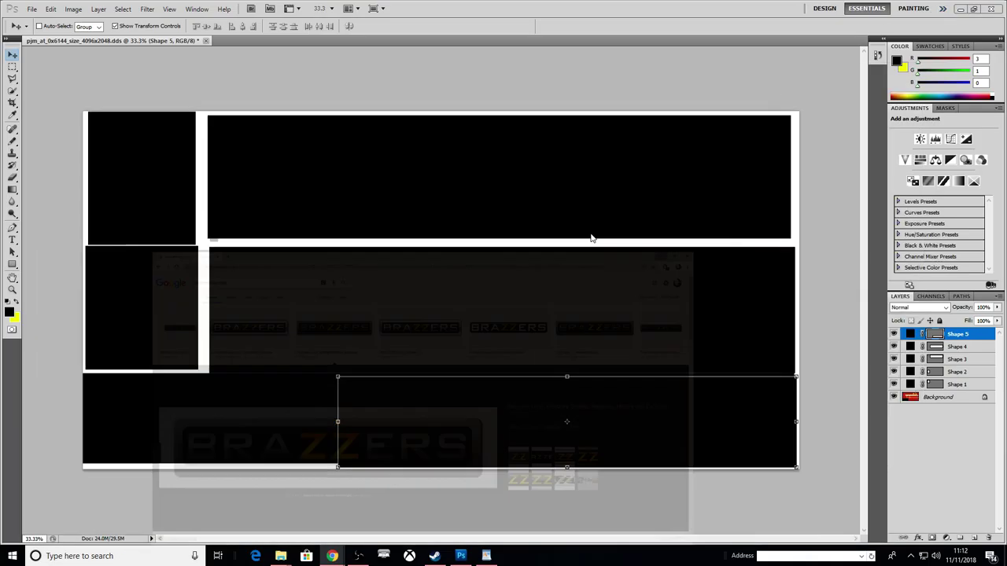
click(36, 10)
click(38, 33)
click(399, 147)
drag(644, 124, 638, 195)
click(429, 204)
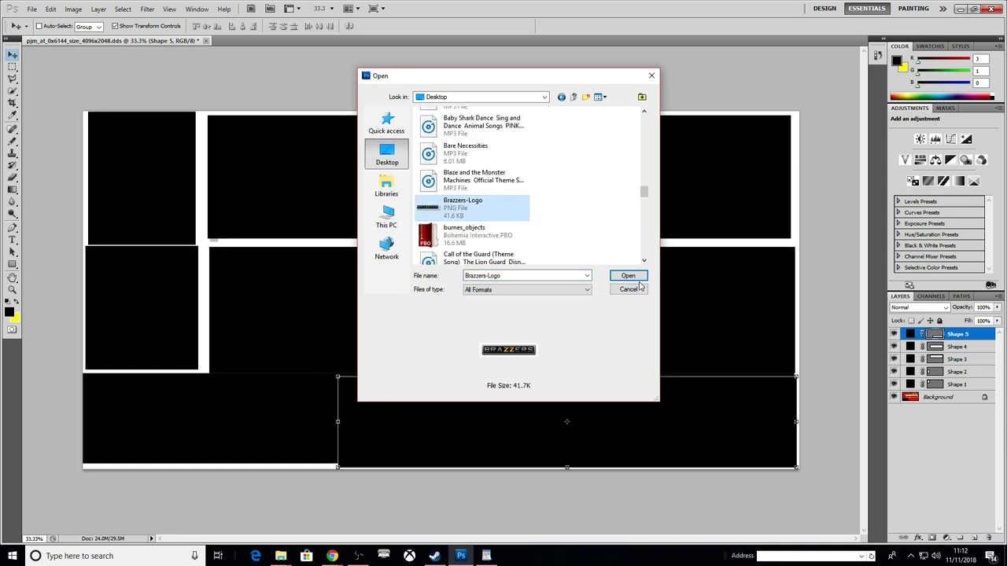
double_click(428, 205)
Step: Select the entire logo image with the Rectangular Marquee tool and copy it
click(12, 67)
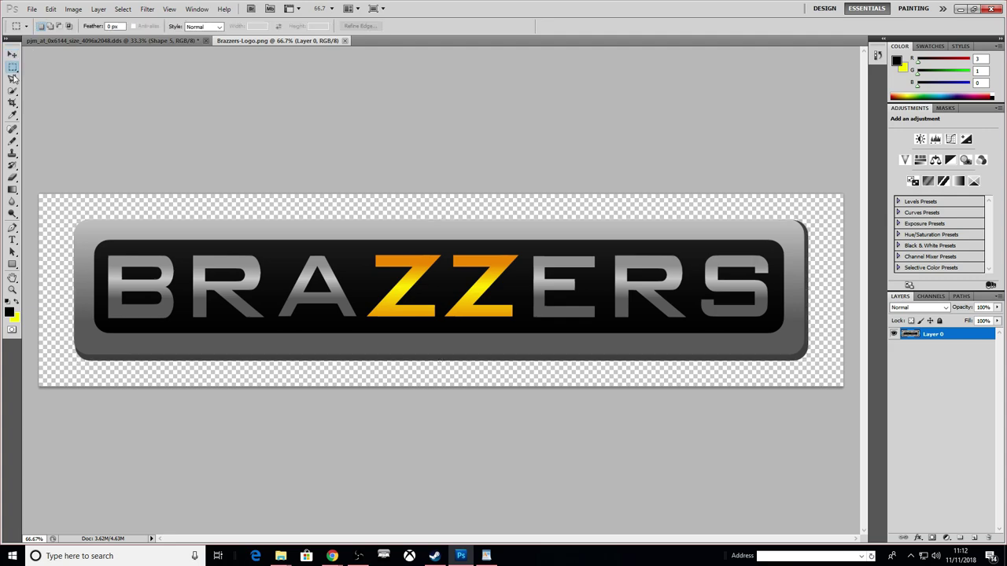
drag(495, 348, 851, 393)
click(51, 9)
click(60, 79)
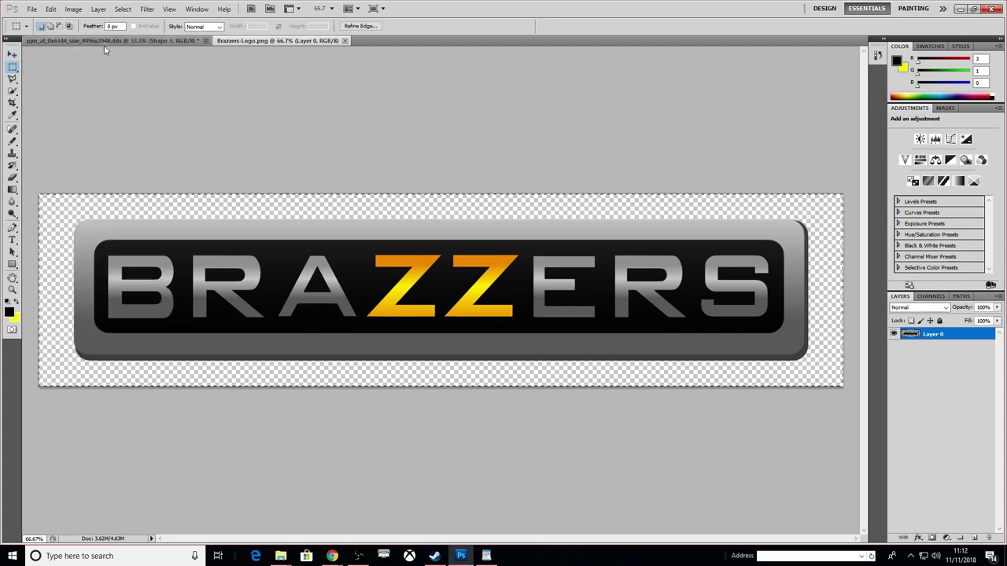
Step: Paste the logo into the pjm_at_0x6144_size_4096x2048 texture document and move it to the middle of the upper long black panel
click(110, 41)
click(55, 11)
click(60, 99)
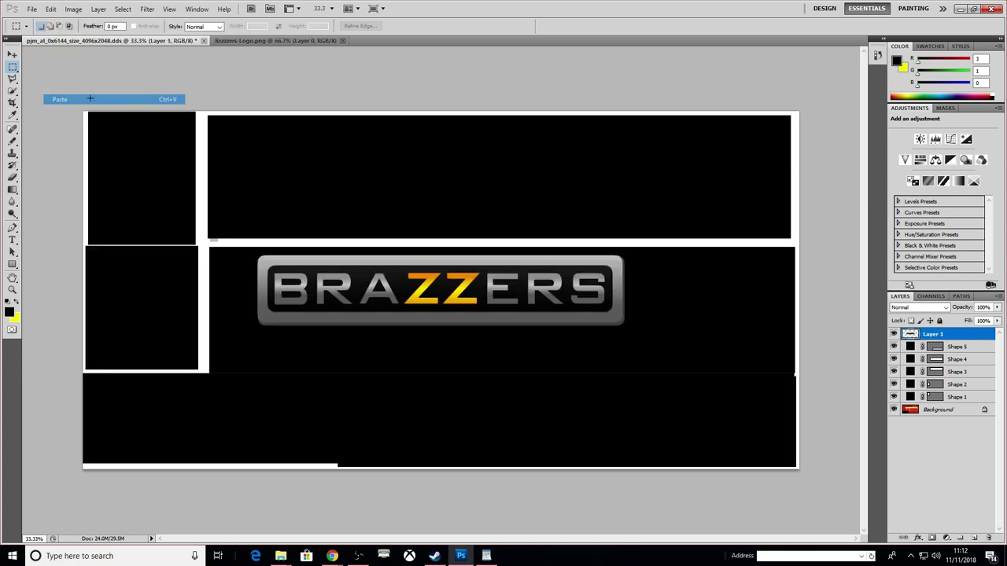
click(13, 55)
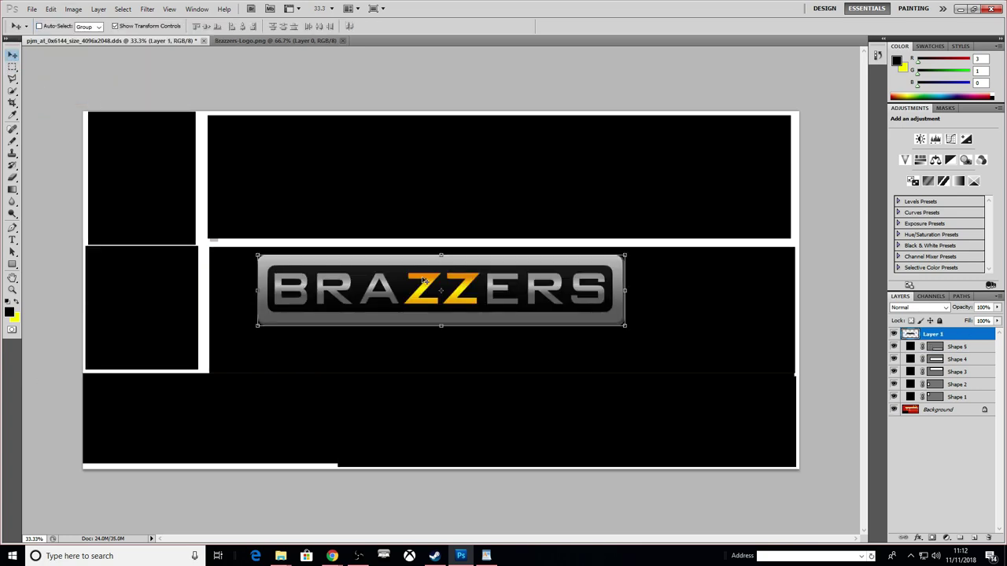
drag(424, 282, 484, 168)
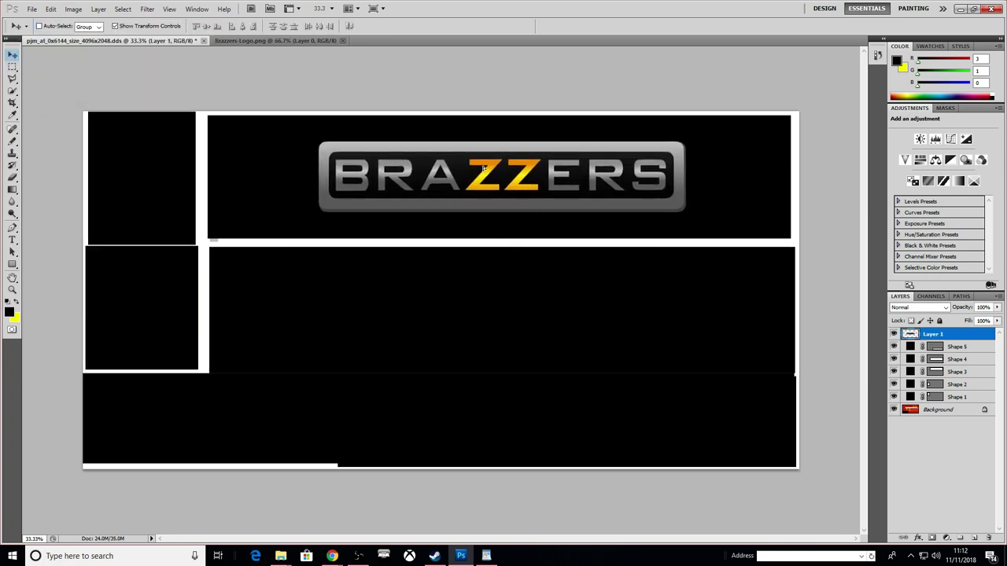
Step: Duplicate the logo layer and move the copy onto the lower long side panel, directly beneath the original logo
right_click(967, 341)
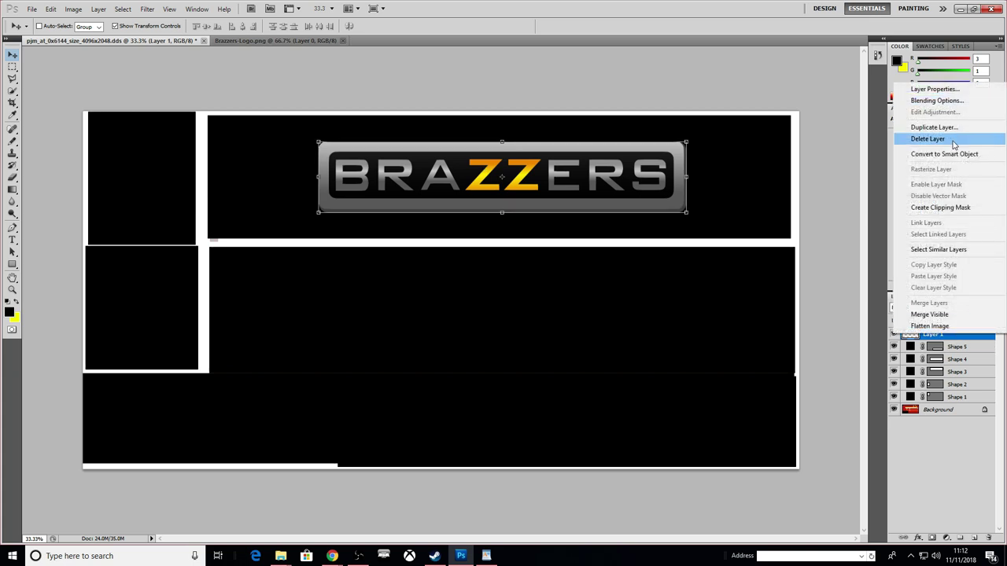
click(941, 128)
click(586, 171)
drag(535, 179, 533, 313)
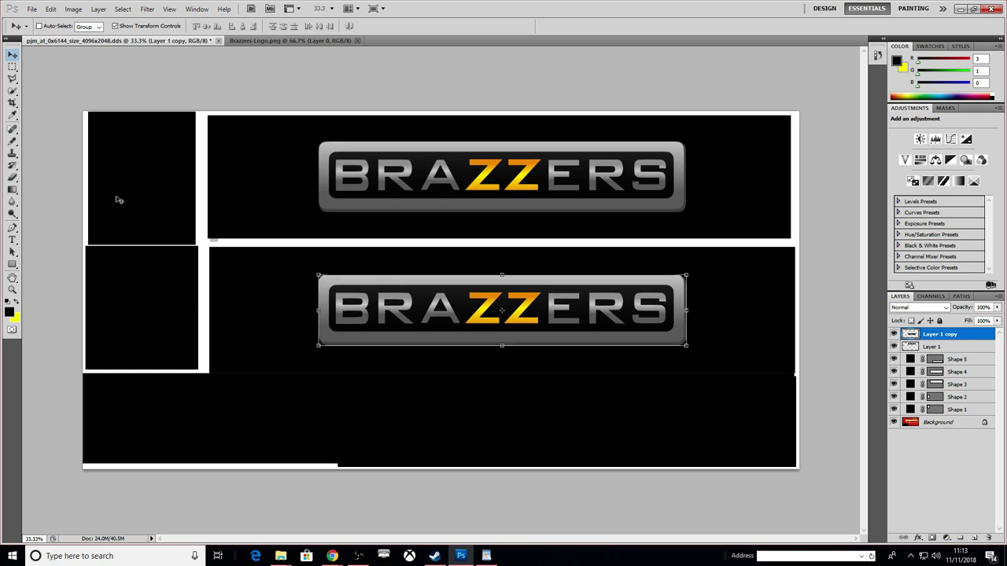
Step: Switch to Chrome and replace the image search with "bikini"
click(332, 557)
click(558, 521)
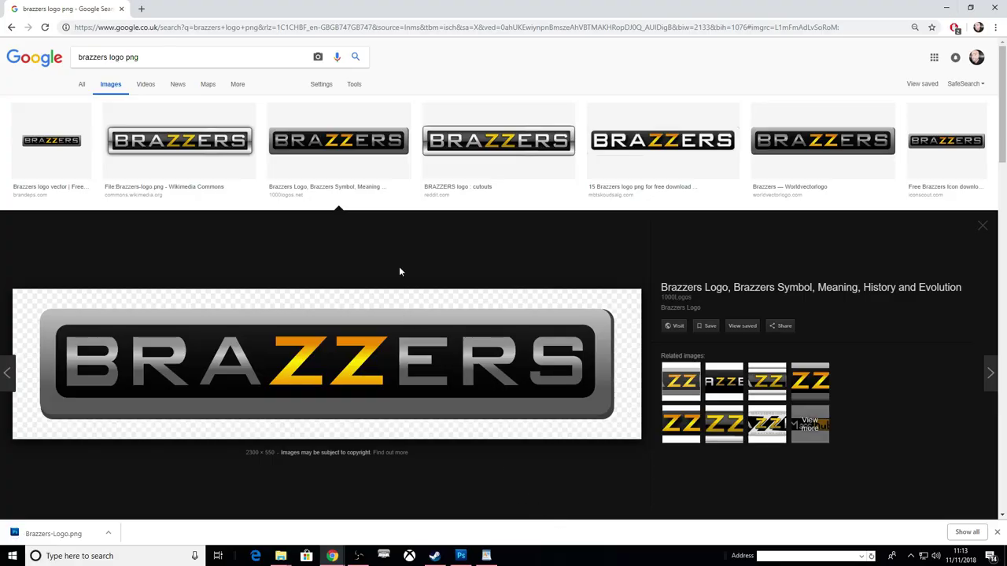
triple_click(145, 56)
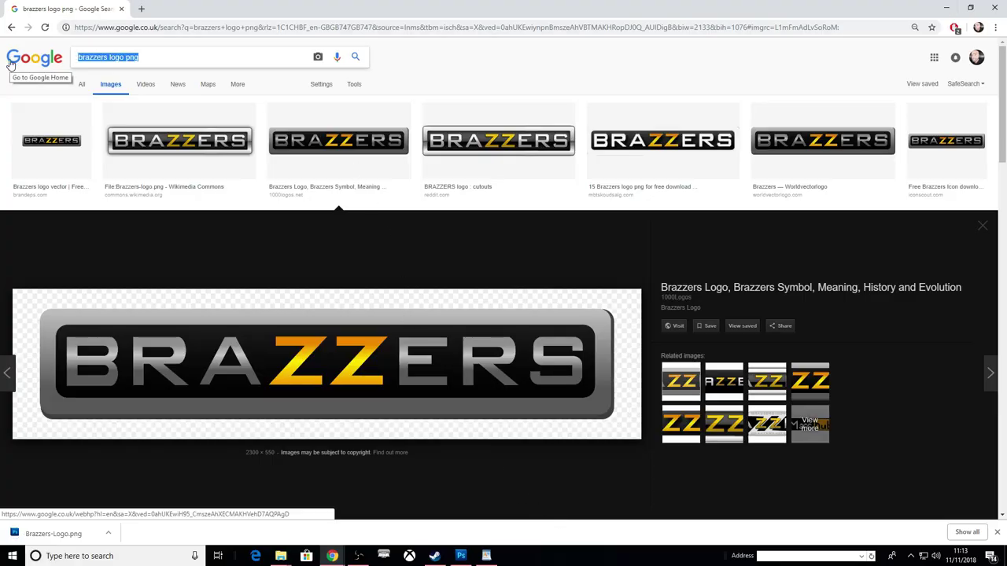
text(bikini)
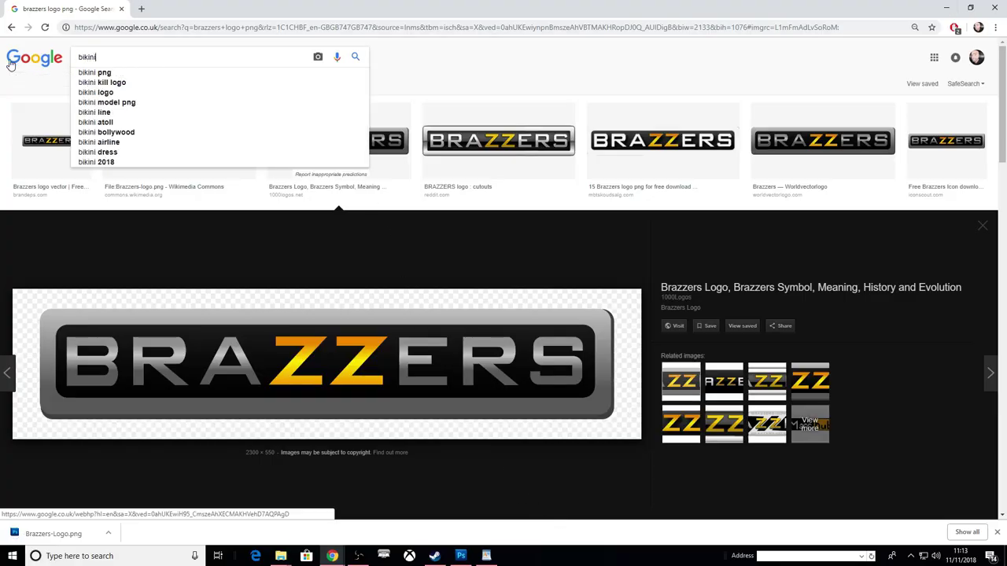
key(Return)
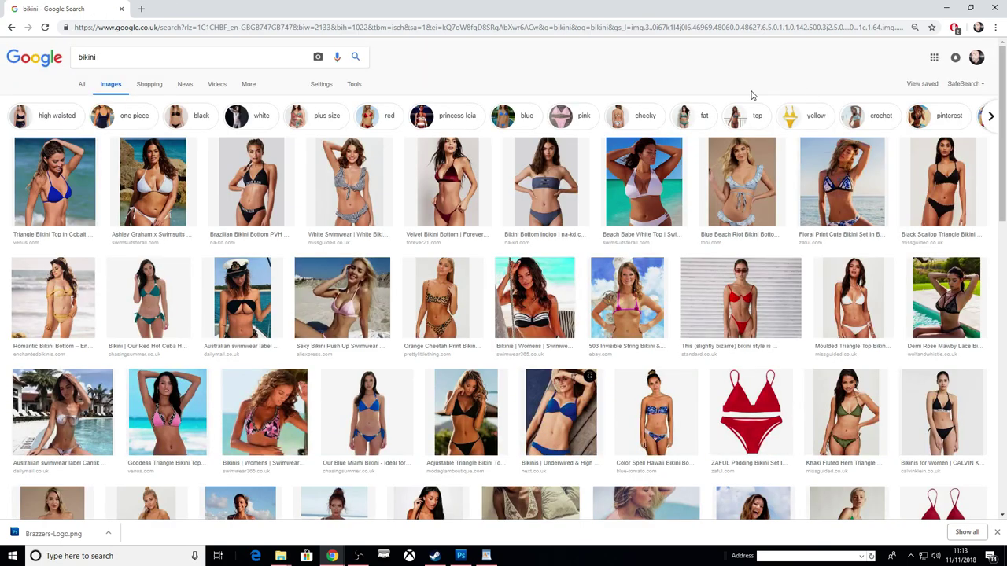
Step: Change the Google image search to "bikini png"
click(232, 58)
text(png)
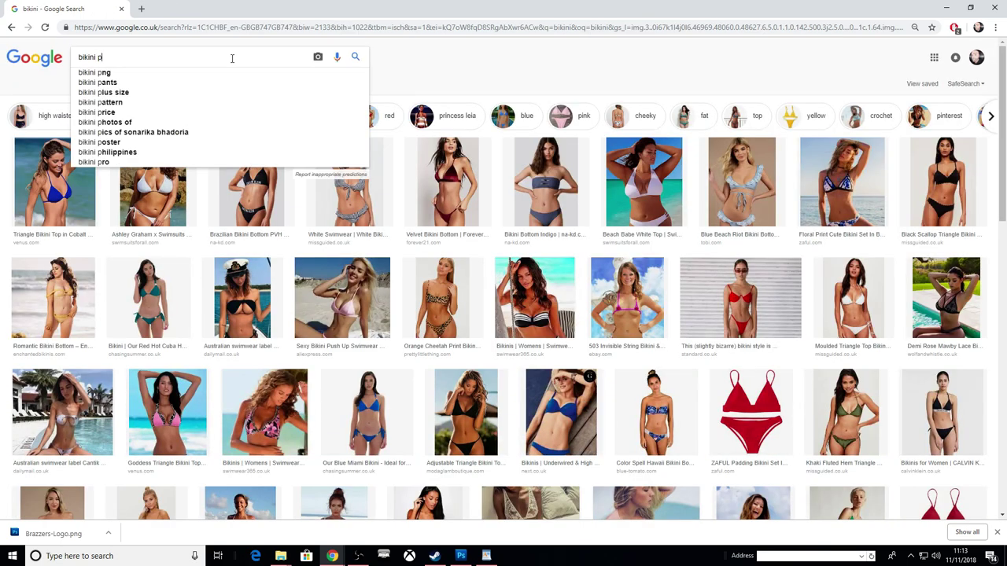
key(Return)
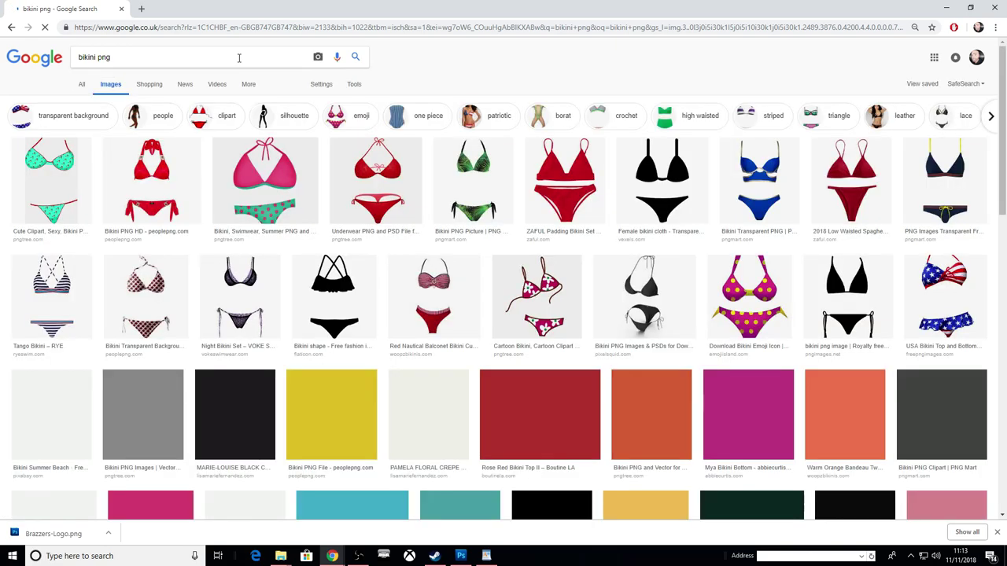
Step: Browse the image results, open the OceanZen Bikini picture from Greenbatch and copy the image
scroll(272, 247, down, 3)
scroll(271, 247, up, 3)
scroll(303, 240, down, 3)
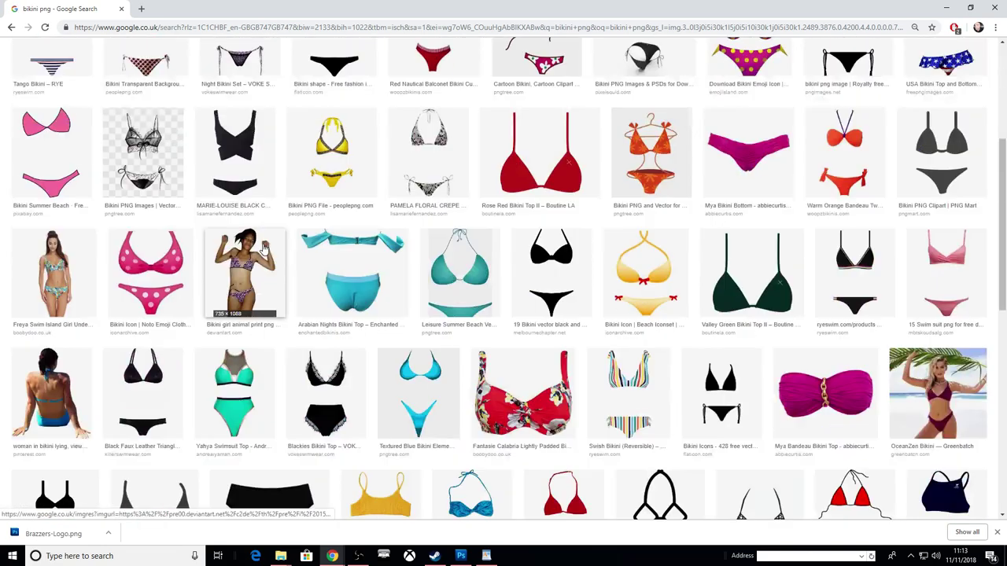
scroll(301, 238, down, 5)
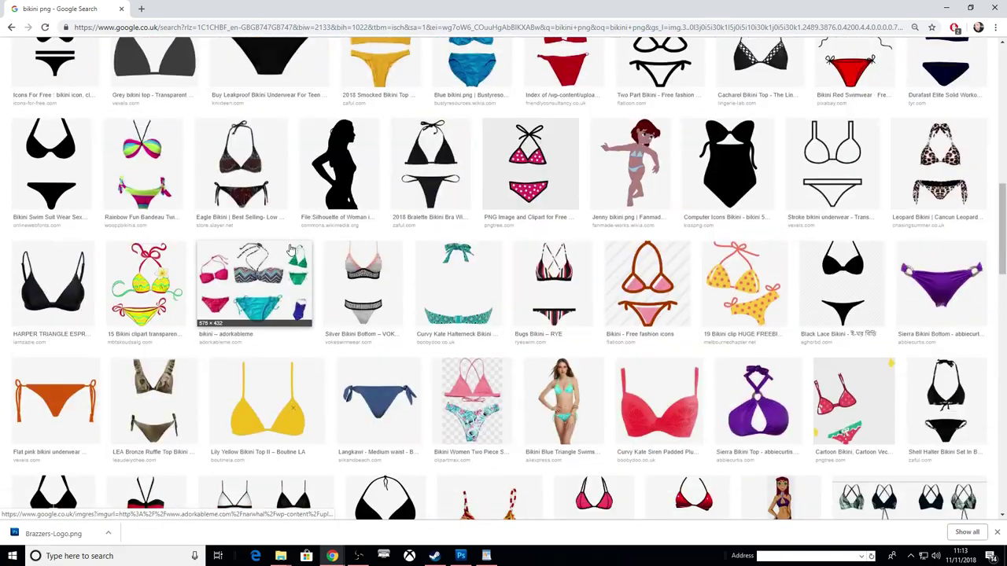
scroll(295, 240, up, 5)
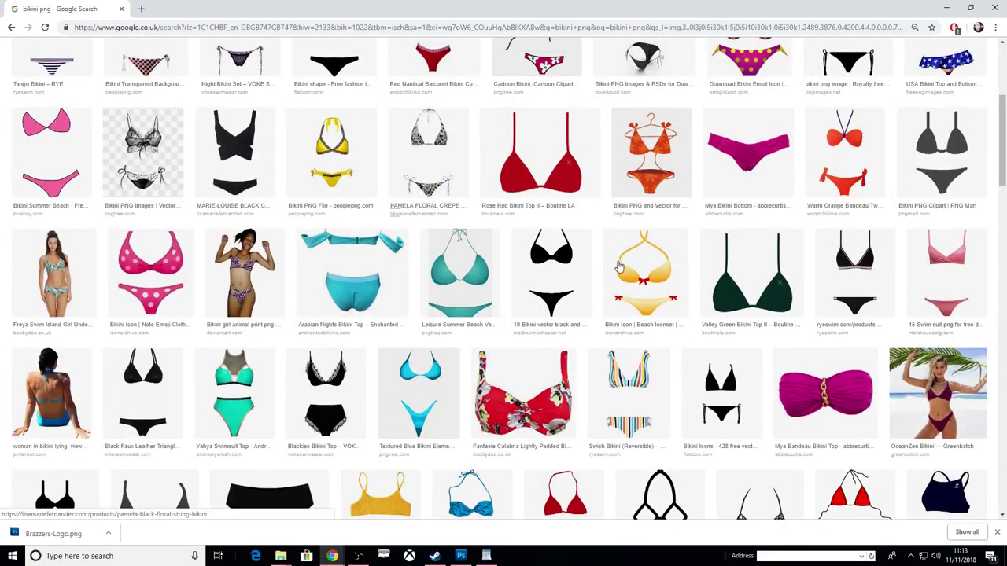
click(941, 406)
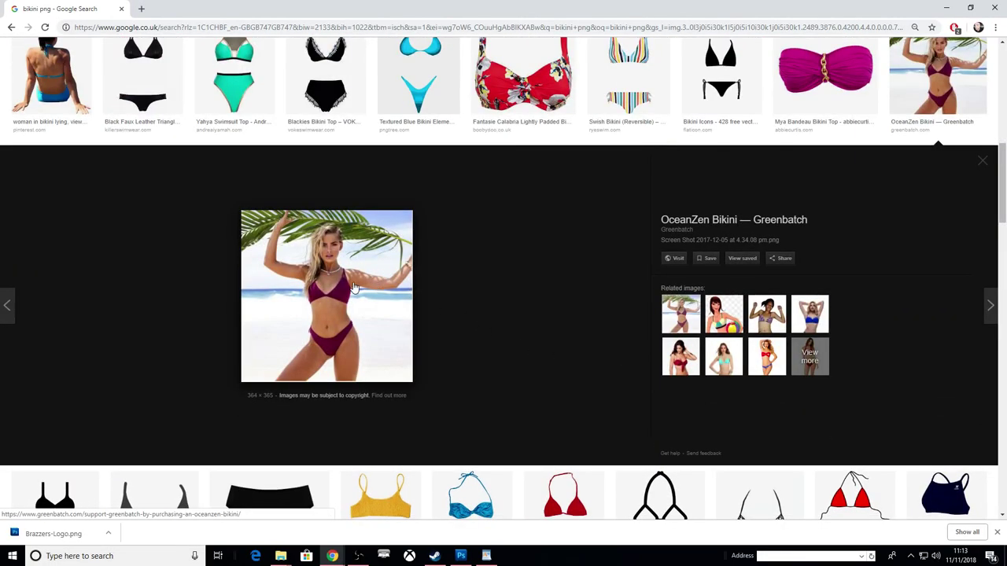
right_click(307, 280)
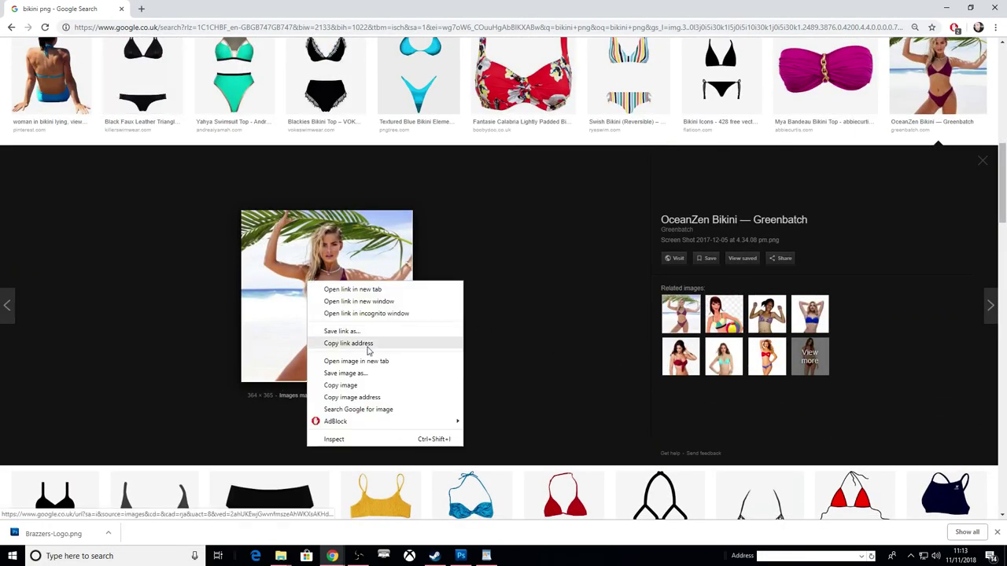
click(351, 391)
Step: Switch to Photoshop, create a new document and paste the copied picture into it
click(460, 556)
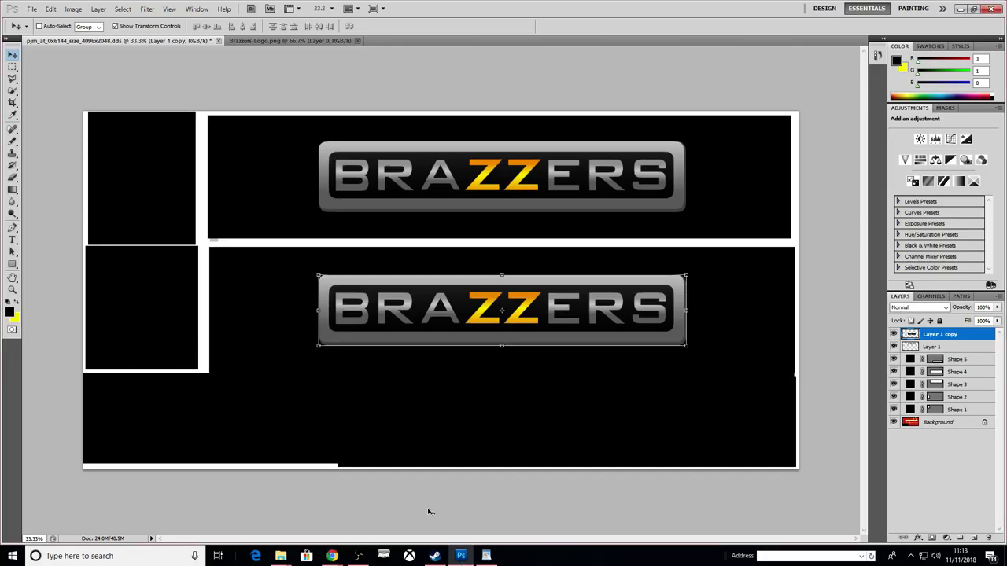
click(32, 9)
click(41, 18)
click(582, 147)
click(50, 8)
click(68, 101)
Step: Select the woman's figure with the Quick Selection tool, leaving the beach and palm background out of the selection
click(12, 92)
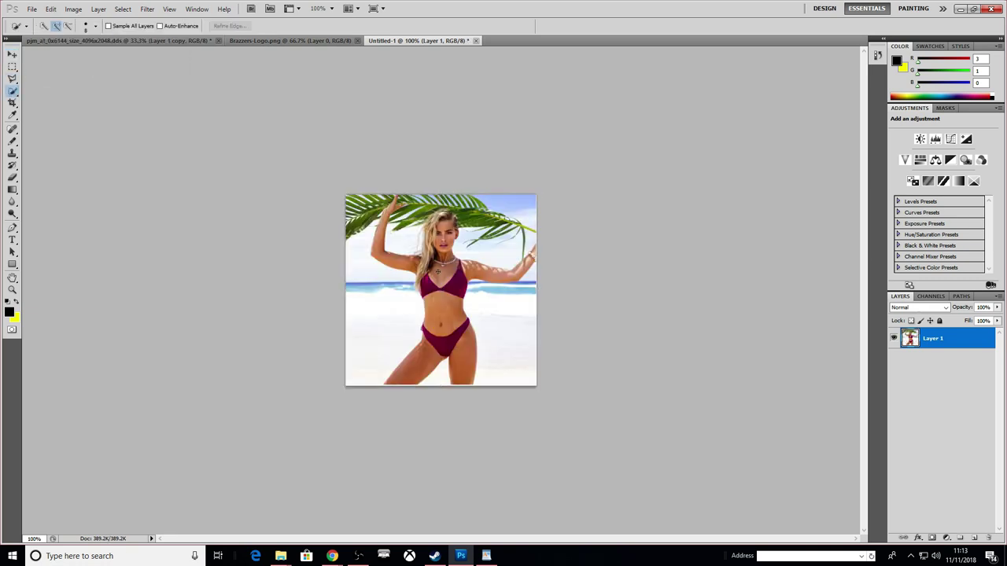
drag(393, 207, 379, 228)
click(67, 26)
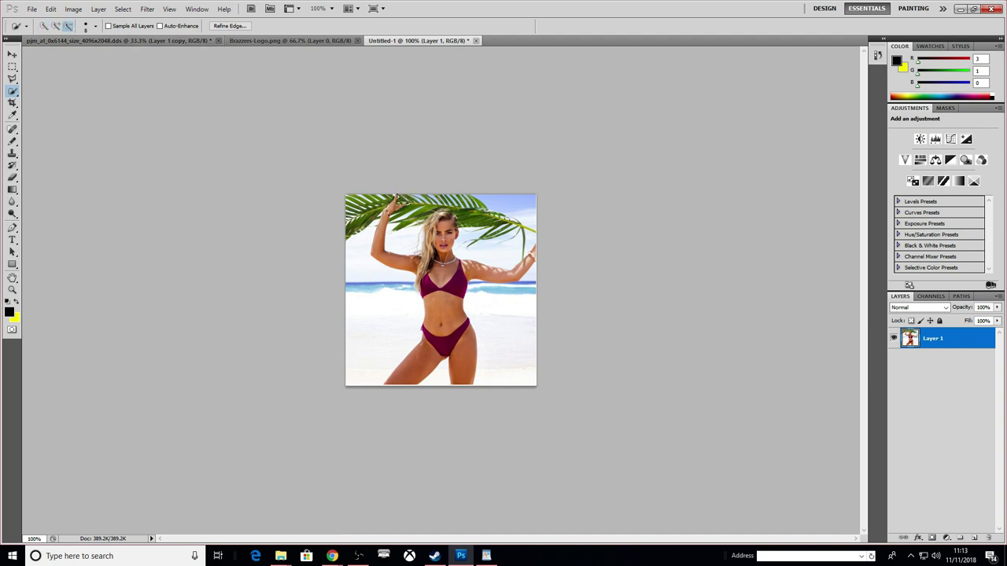
key(shift)
mouse_move(378, 228)
mouse_down()
mouse_move(377, 250)
mouse_move(439, 298)
mouse_move(463, 359)
mouse_move(534, 252)
mouse_move(437, 263)
mouse_move(444, 223)
mouse_move(400, 203)
mouse_move(431, 240)
mouse_move(397, 208)
mouse_move(441, 221)
mouse_move(401, 217)
mouse_move(431, 223)
mouse_up()
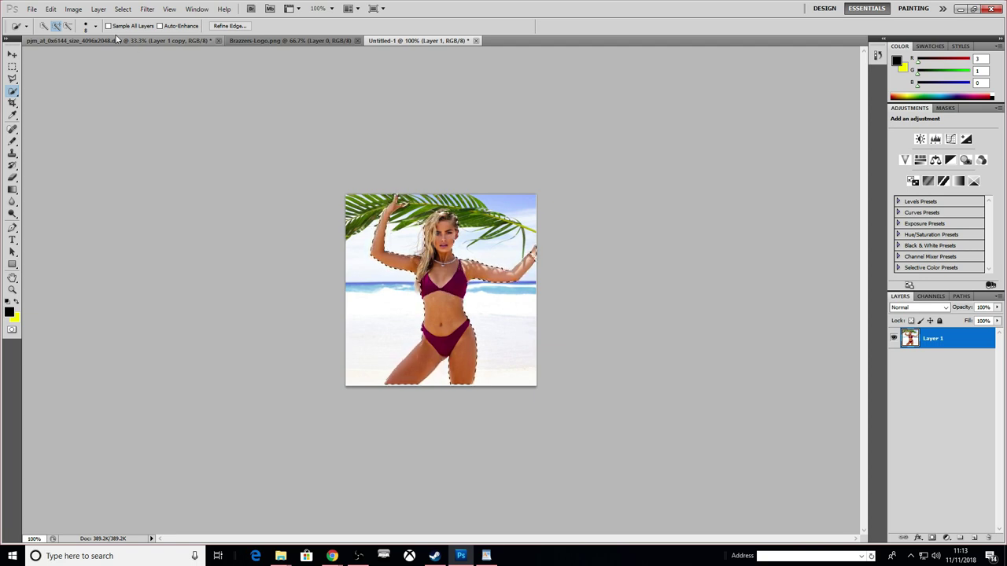
click(67, 26)
Step: Copy the selected figure and paste it into the pjm_at_0x6144_size_4096x2048 texture document
click(50, 9)
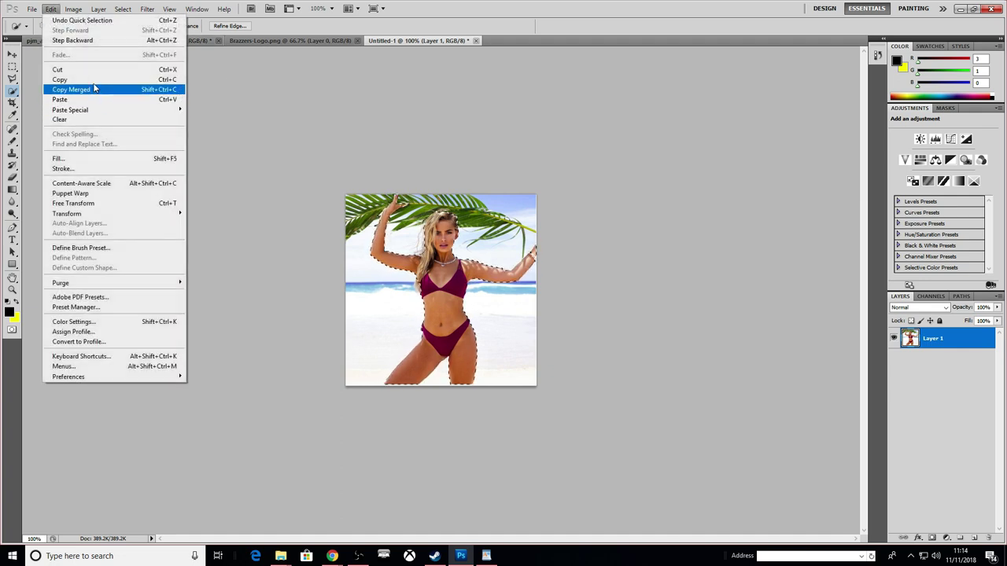
click(91, 79)
click(145, 41)
click(51, 8)
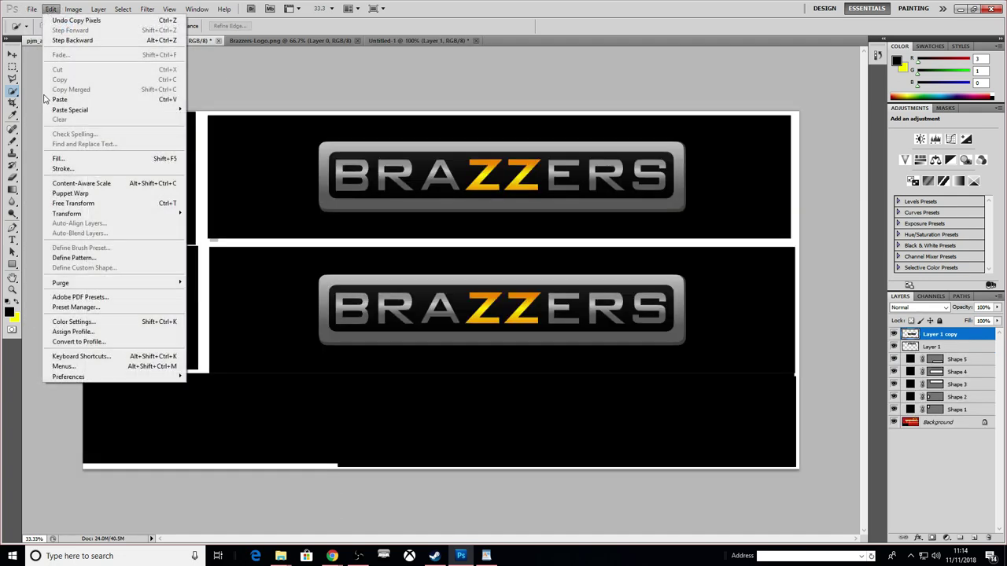
click(62, 99)
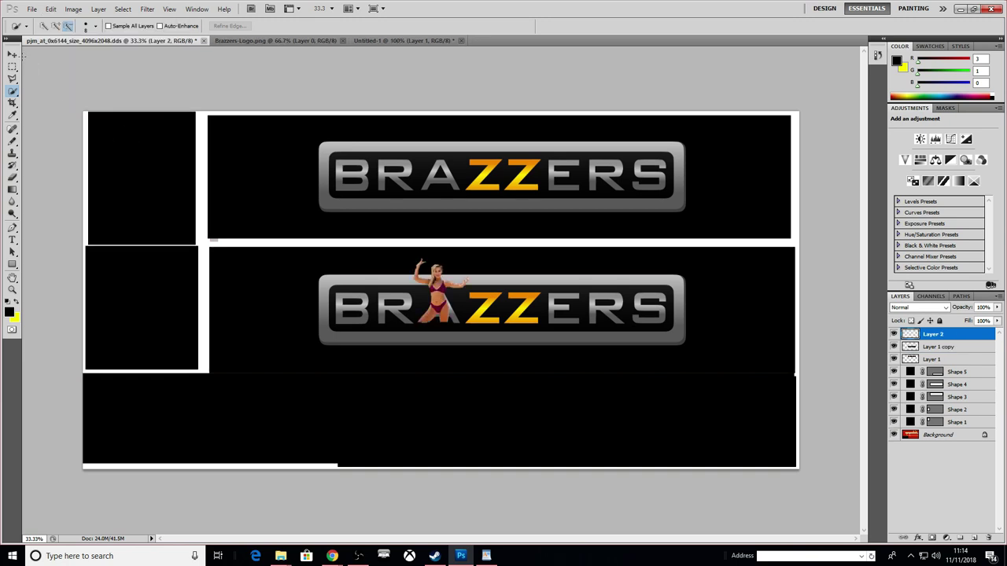
Step: Move the pasted figure onto the lower small black panel and scale it proportionally to about 156%
key(ctrl+t)
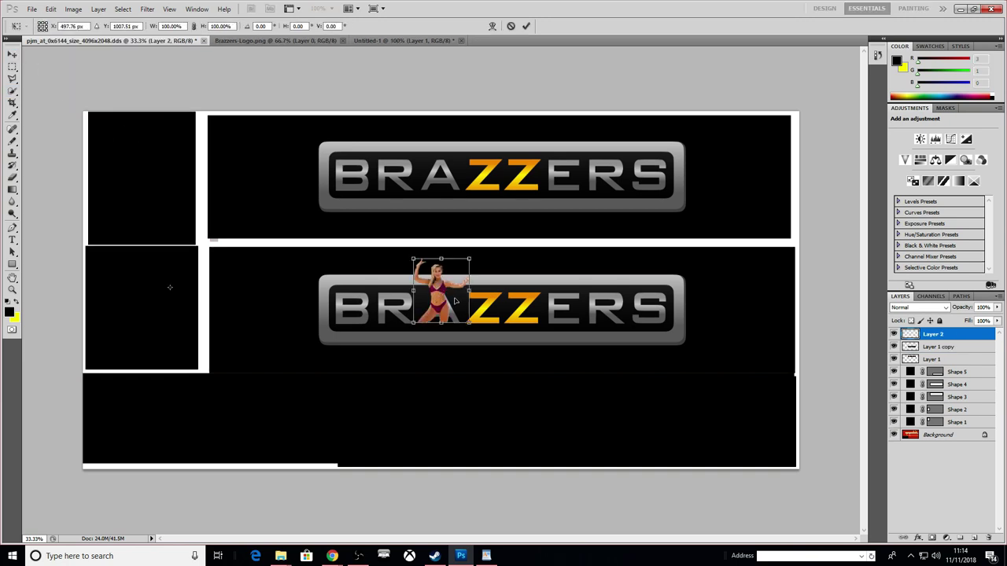
drag(455, 301, 169, 338)
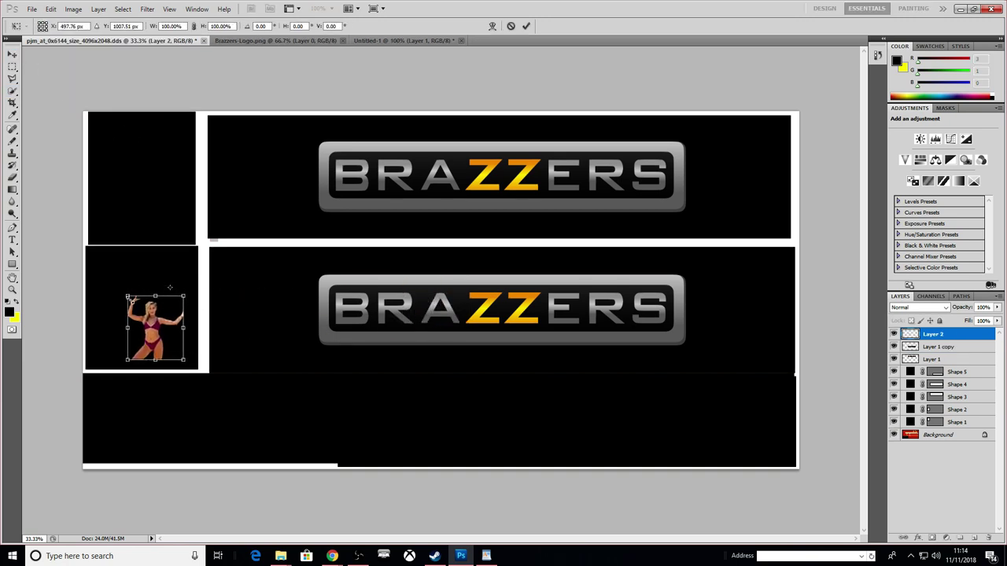
mouse_move(127, 296)
shift+mouse_down()
mouse_move(101, 266)
mouse_move(140, 300)
shift+mouse_up()
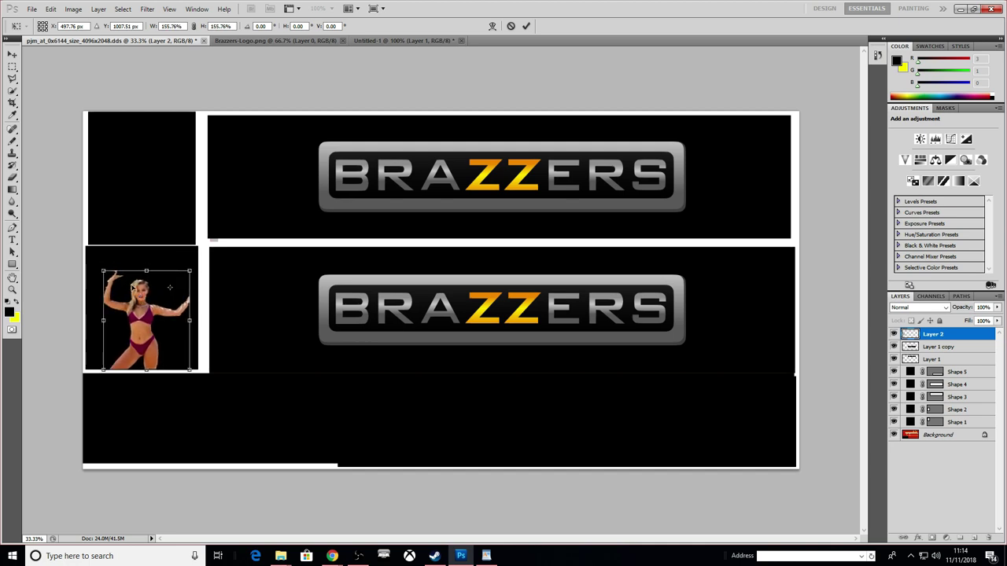
click(12, 55)
click(454, 210)
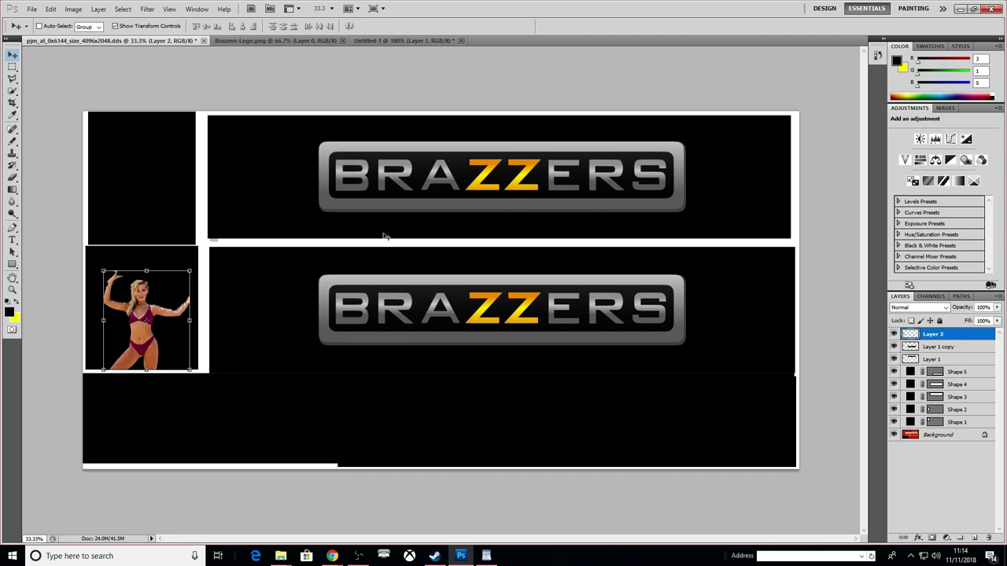
Step: Add a white Outer Glow to the figure layer with a 2% spread and an increased size
click(917, 538)
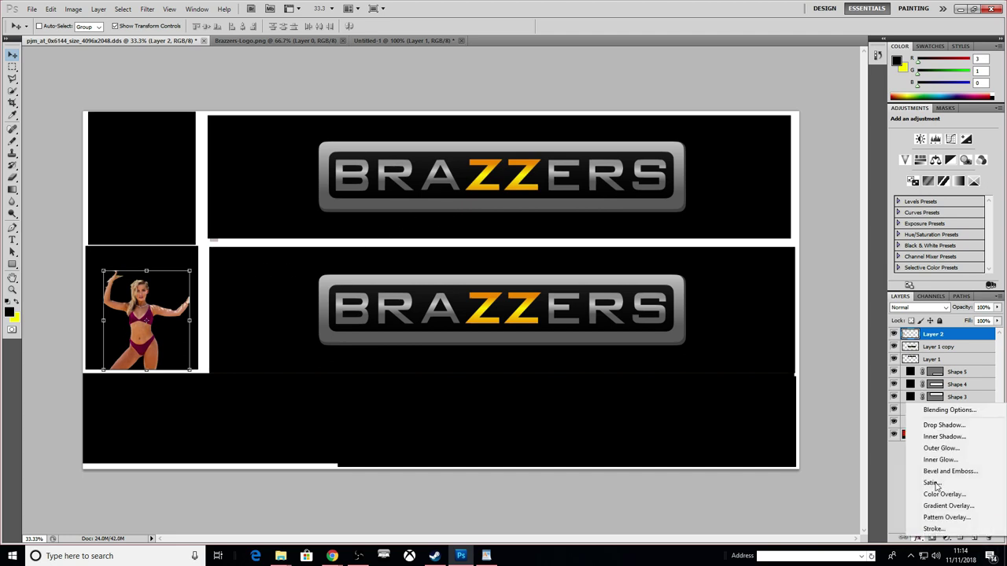
click(942, 448)
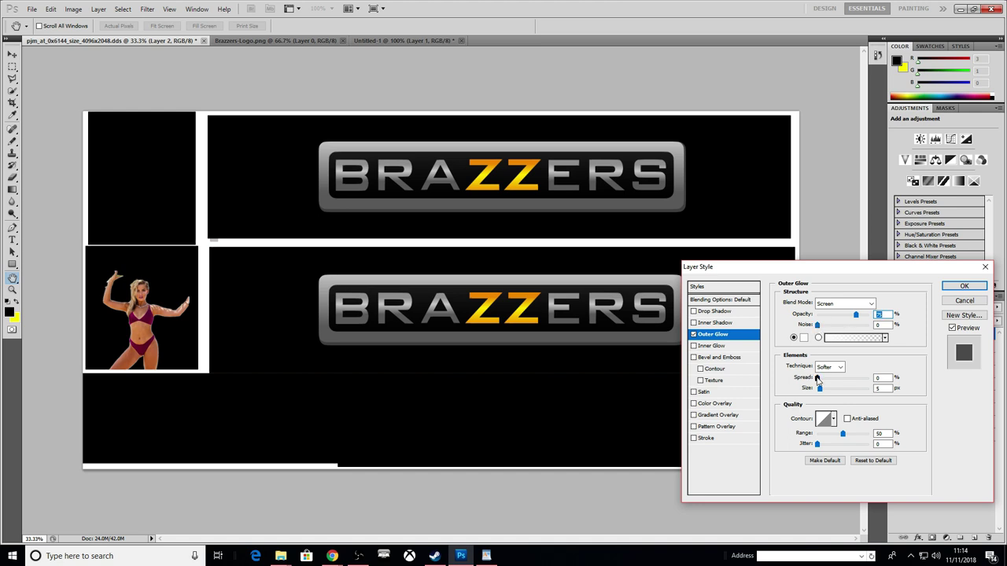
drag(821, 382, 822, 383)
drag(819, 389, 827, 390)
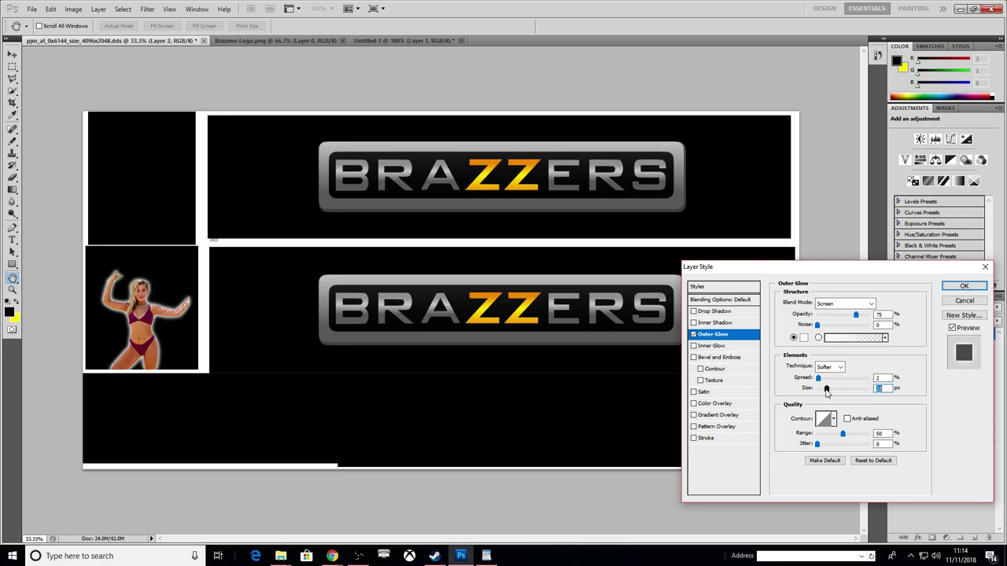
click(963, 286)
Step: Duplicate the glowing figure layer and move the copy onto the upper small black panel
right_click(958, 334)
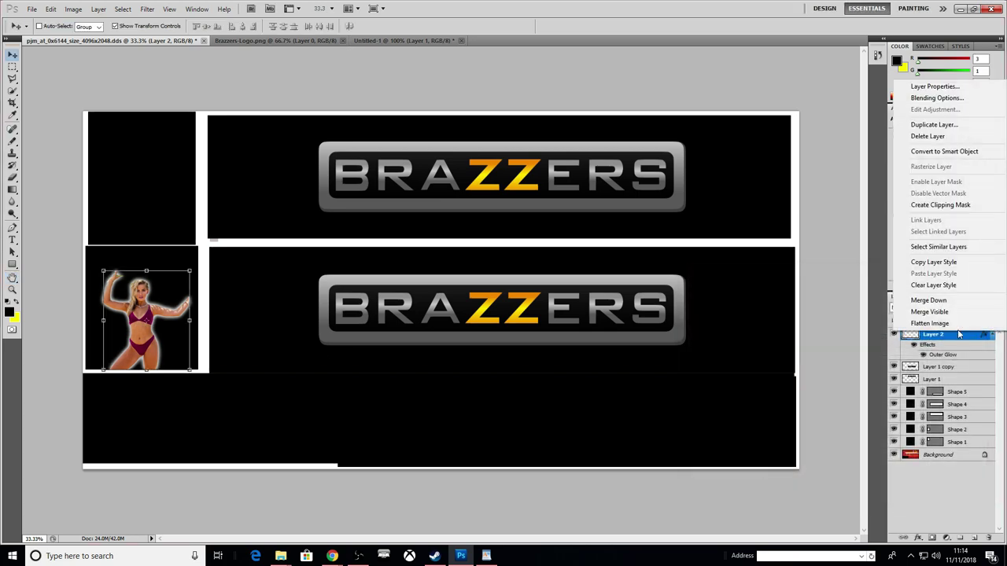
click(926, 60)
click(592, 177)
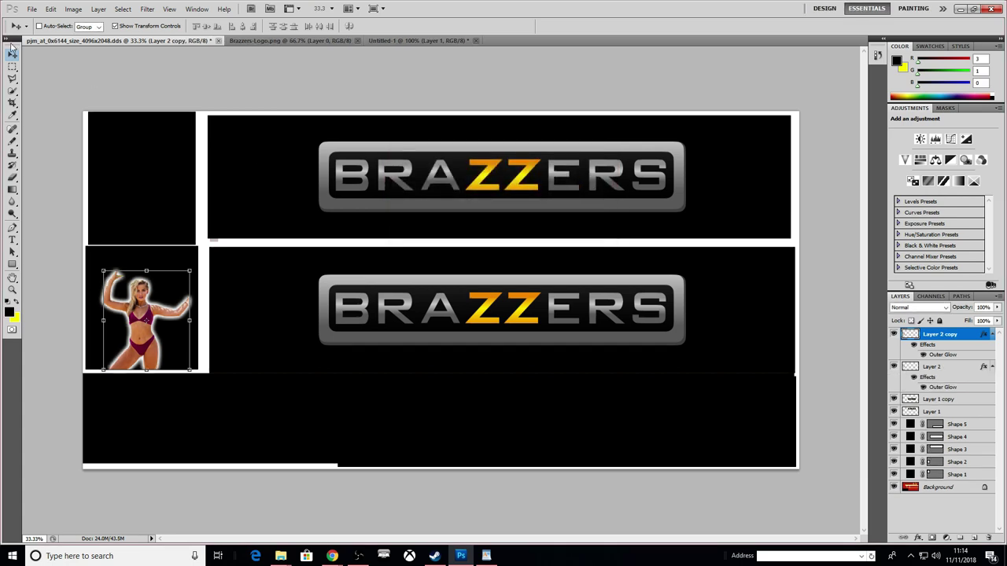
drag(180, 335, 170, 197)
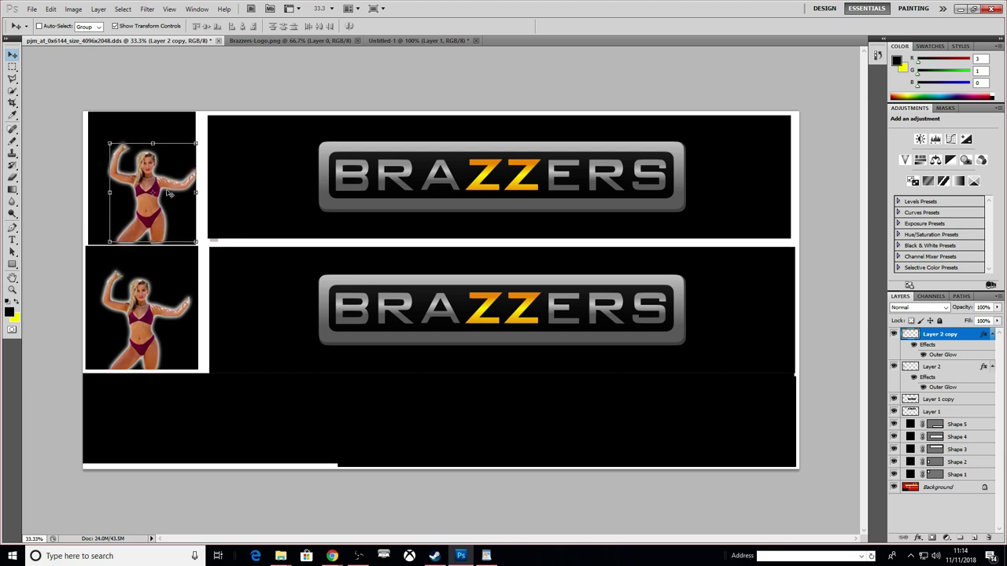
Step: Nudge the original figure on Layer 2 sideways until it lines up beneath the copy in the upper small panel
click(932, 368)
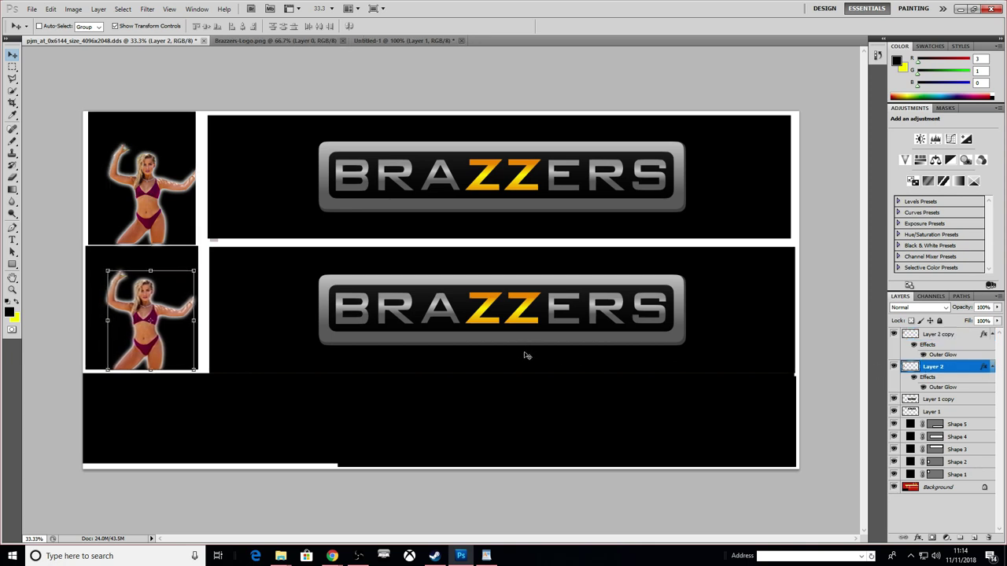
key(Right)
key(Right)
key(Right)
key(Right)
key(Right)
key(Right)
key(Right)
key(Right)
key(Right)
key(Right)
key(Right)
key(Right)
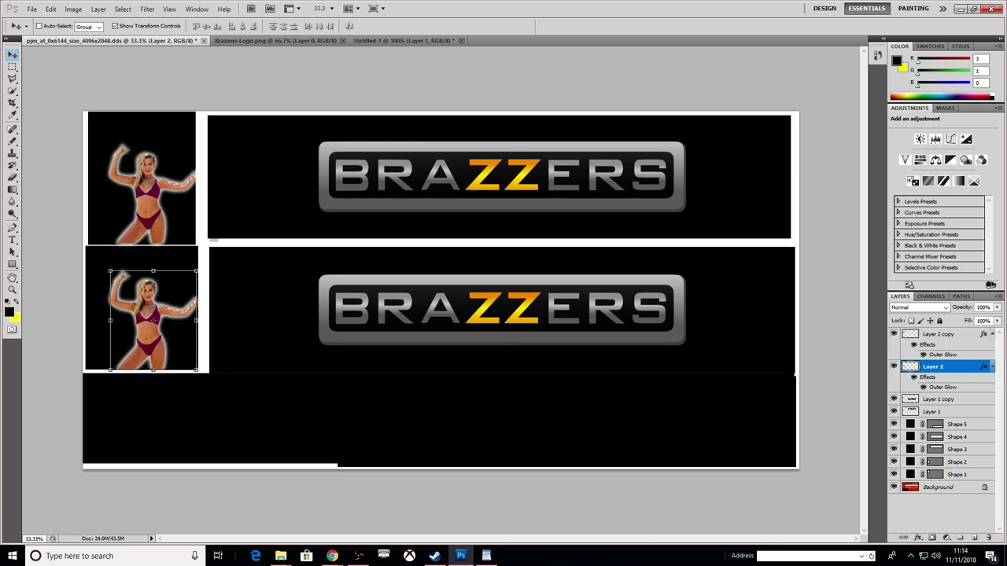
Step: Save a copy of the texture to the Desktop in D3D/DDS format as pjm_at_0x6144_size_4096x2048.dds
click(13, 67)
click(32, 9)
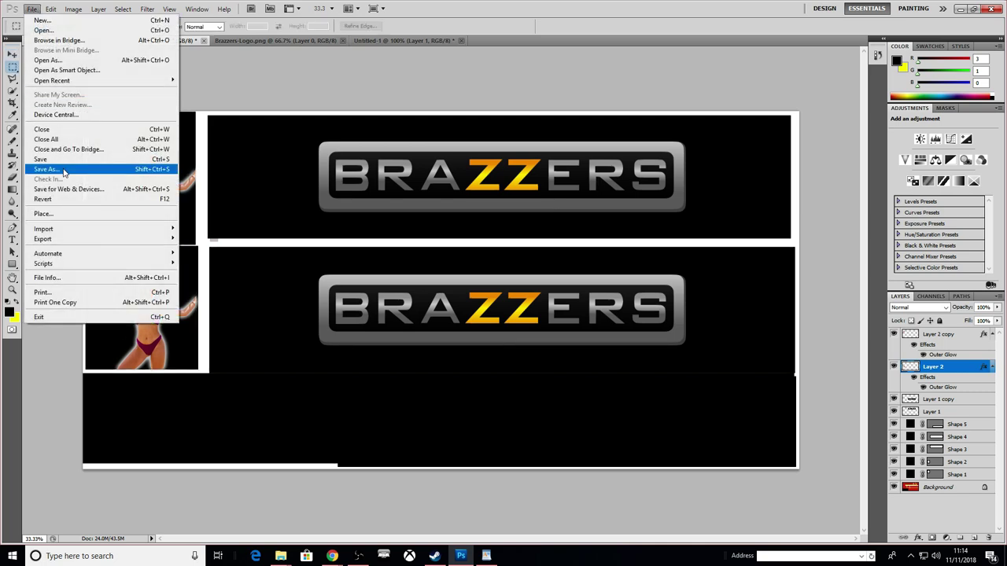
click(89, 170)
click(512, 276)
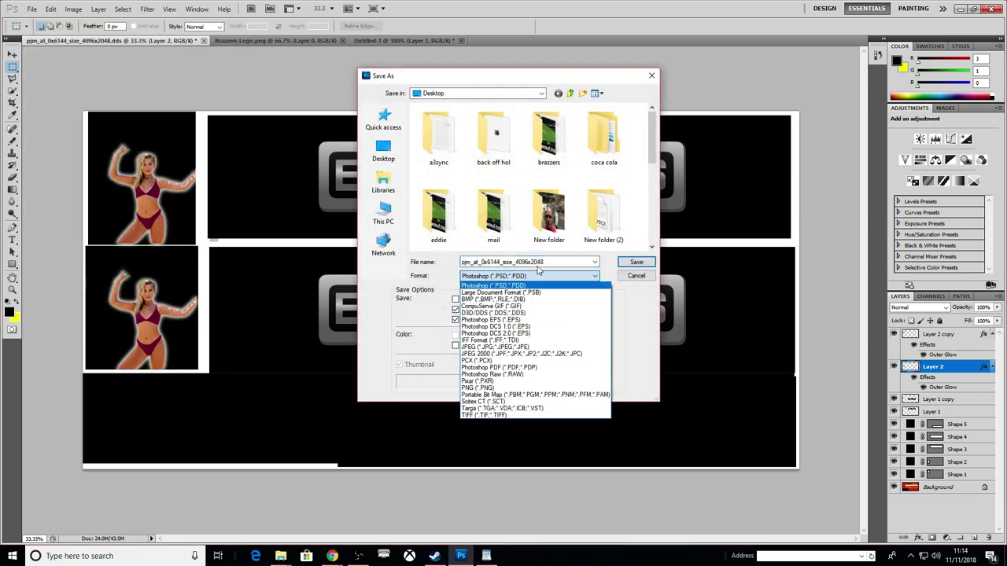
click(493, 312)
click(384, 151)
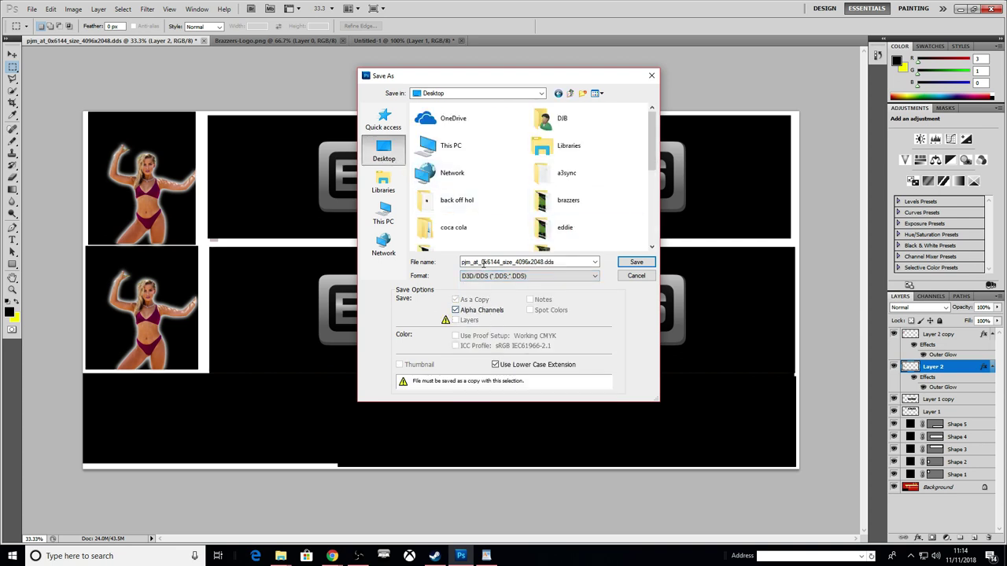
click(636, 264)
click(458, 209)
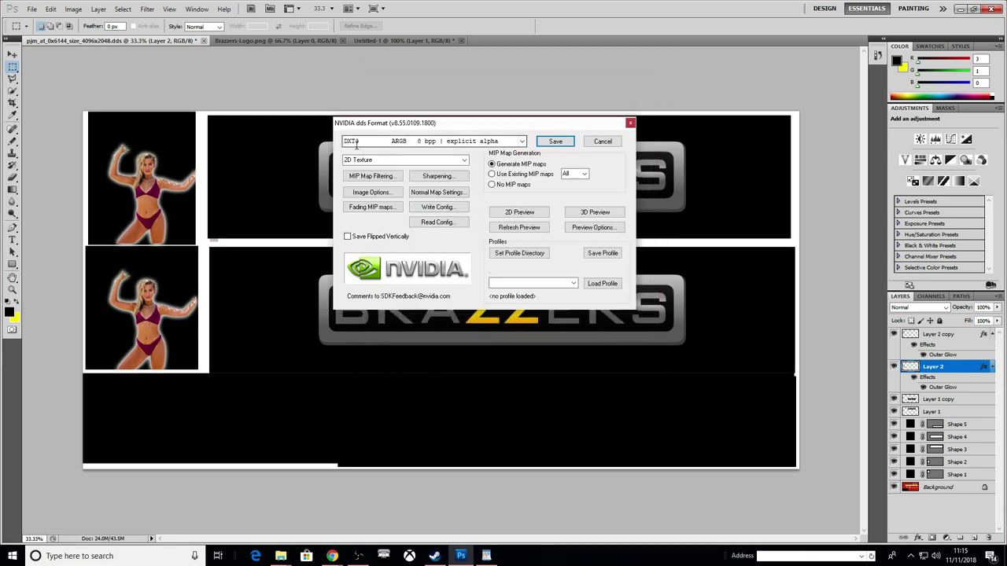
Step: Keep the DDS compression at DXT3 ARGB 8 bpp explicit alpha with generated MIP maps and save the file
click(521, 141)
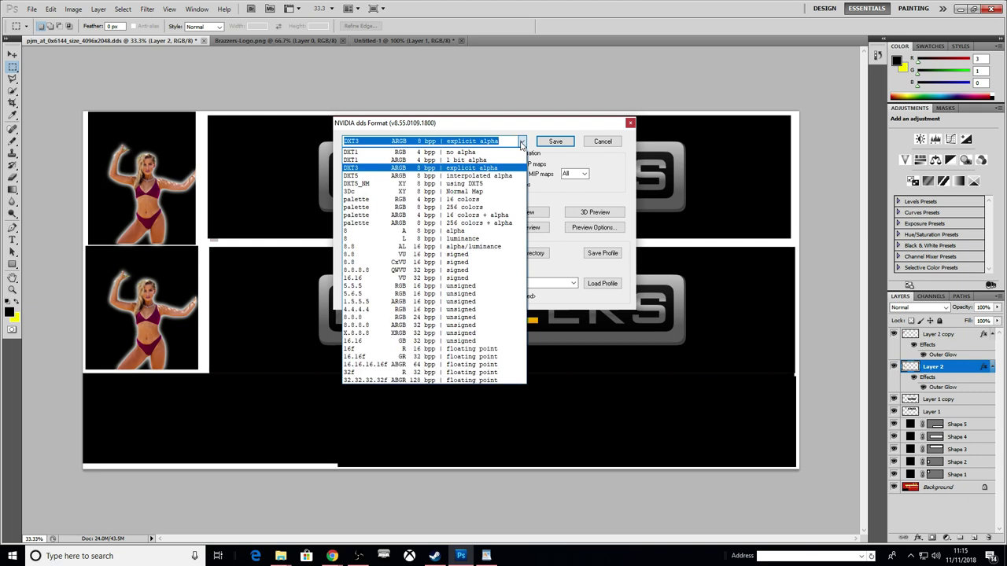
click(521, 142)
click(554, 141)
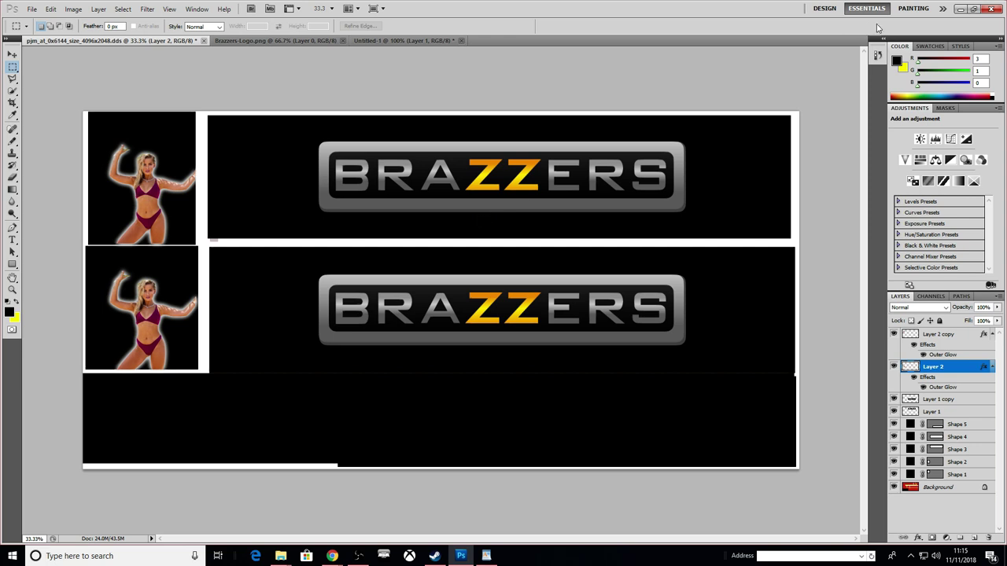
Step: Quit Photoshop without saving the open documents and close the Chrome window
click(990, 9)
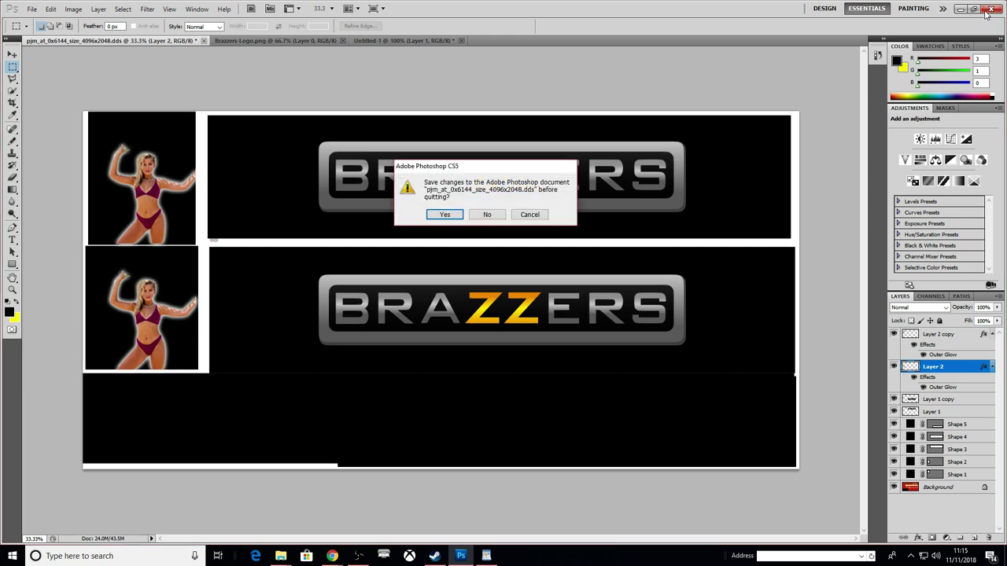
click(487, 214)
click(487, 213)
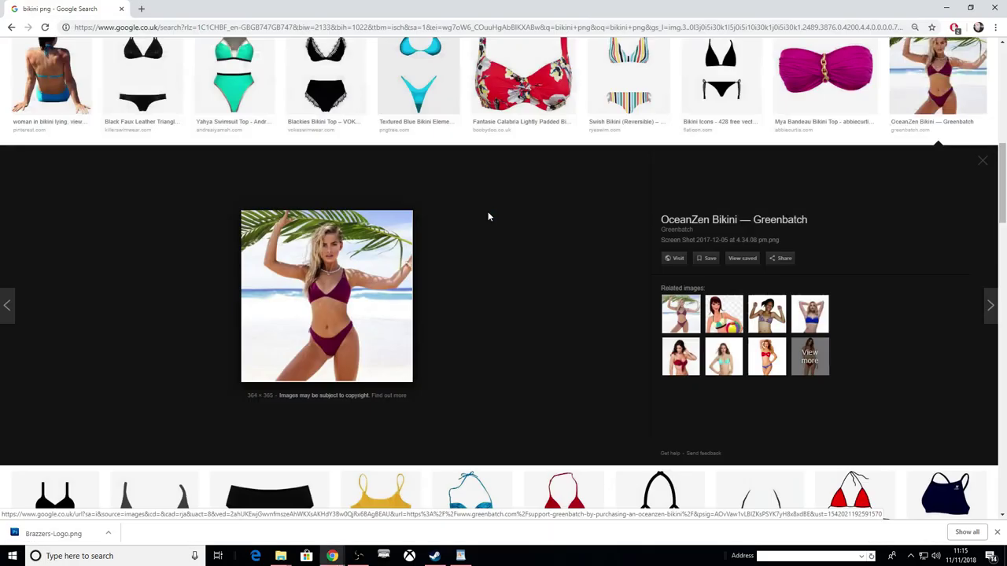
click(995, 8)
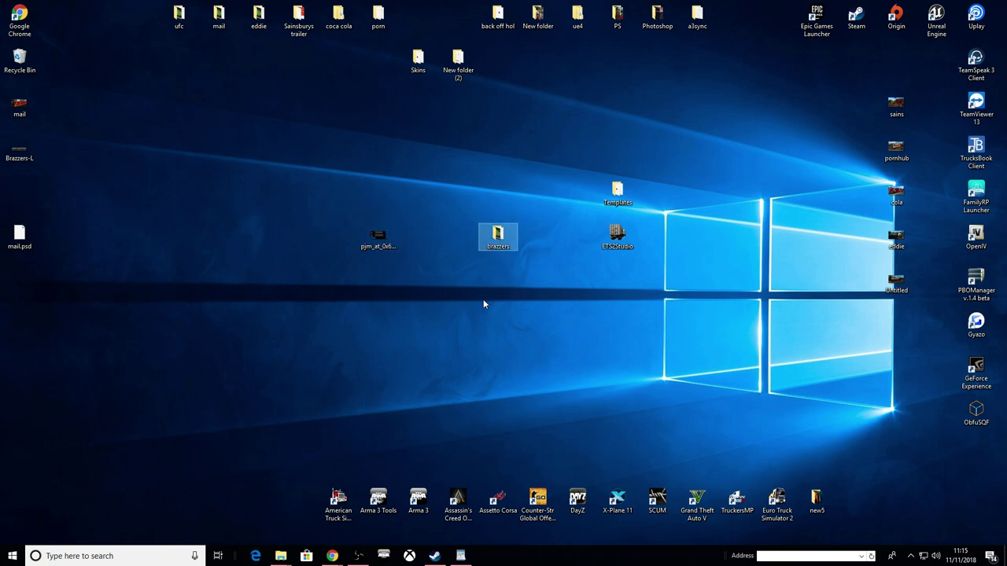
Step: In the brazzers folder's vehicle\trailer_owned\upgrade\paintjob\scs_box\mail subfolder, replace pjm_at_0x6144_size_4096x2048 with the new texture from the Desktop
double_click(498, 237)
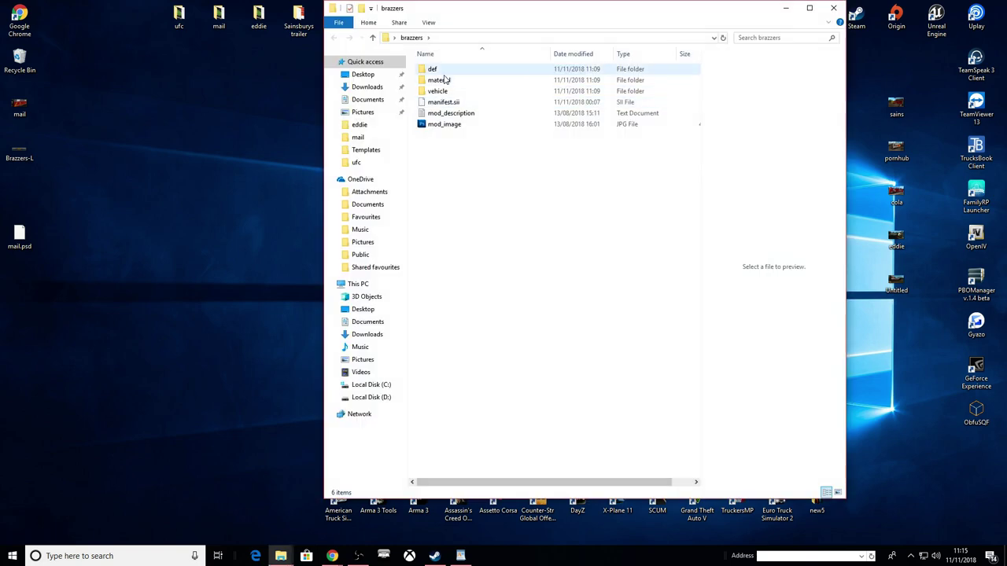
double_click(439, 91)
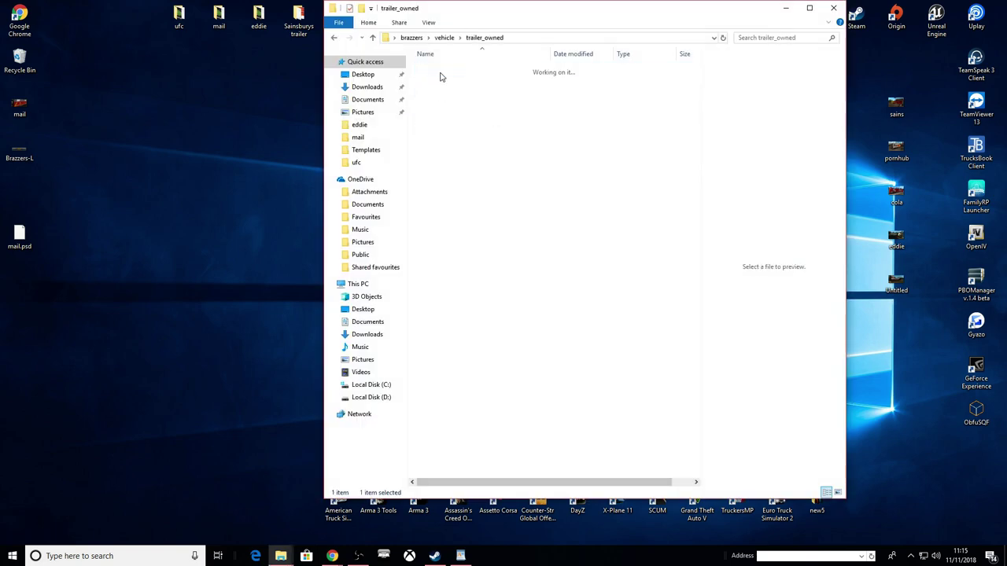
double_click(440, 71)
double_click(440, 71)
double_click(436, 70)
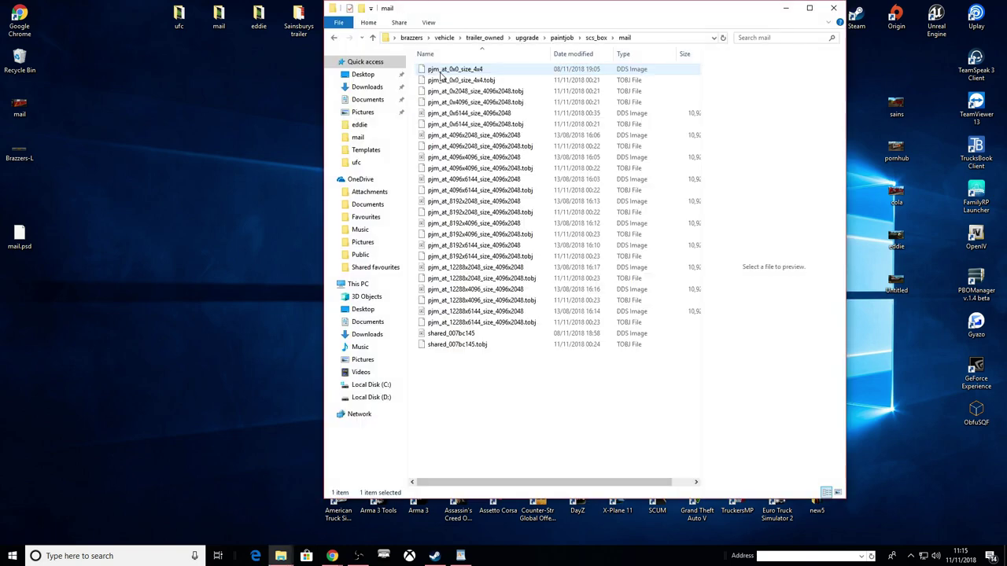
click(470, 114)
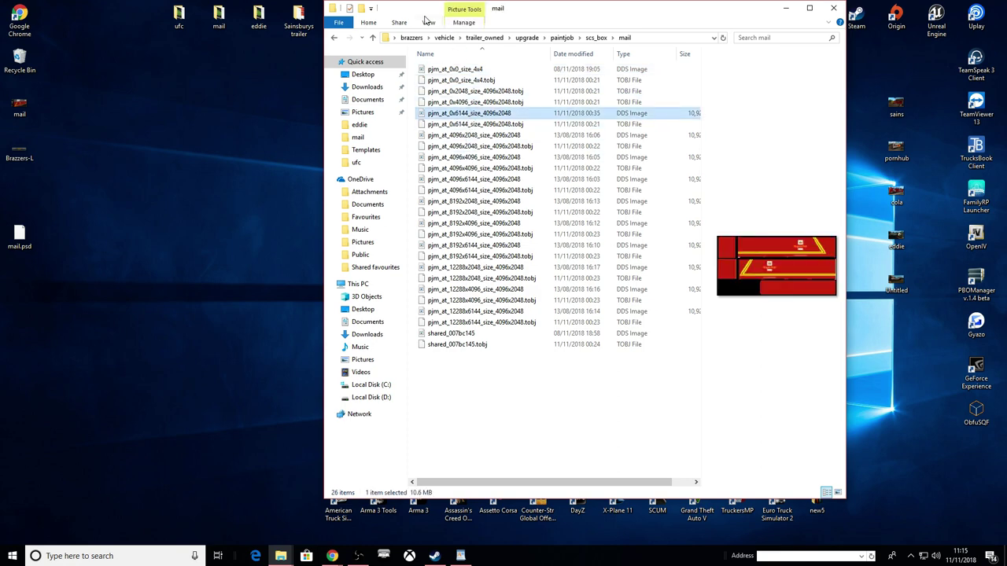
drag(413, 16, 543, 43)
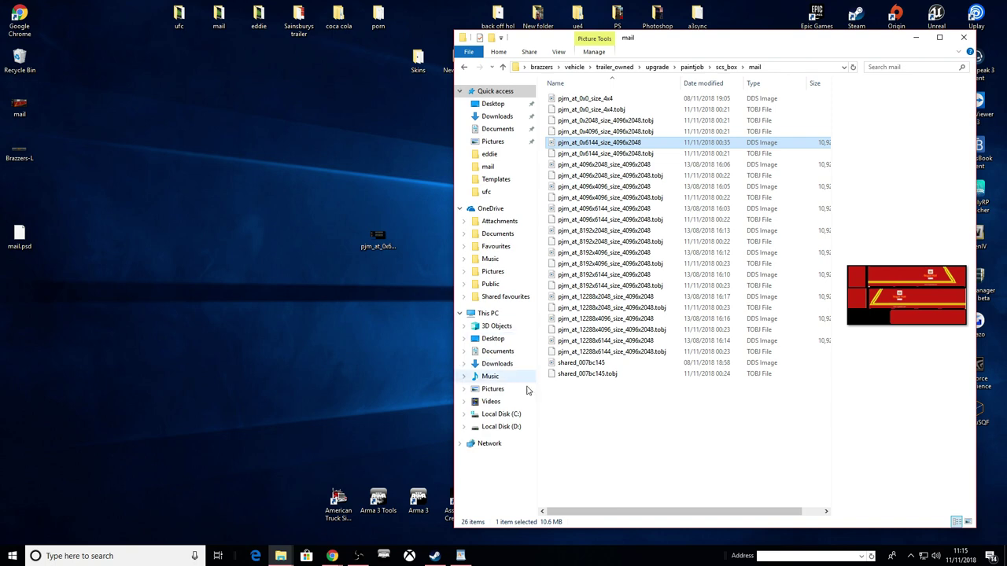
click(584, 412)
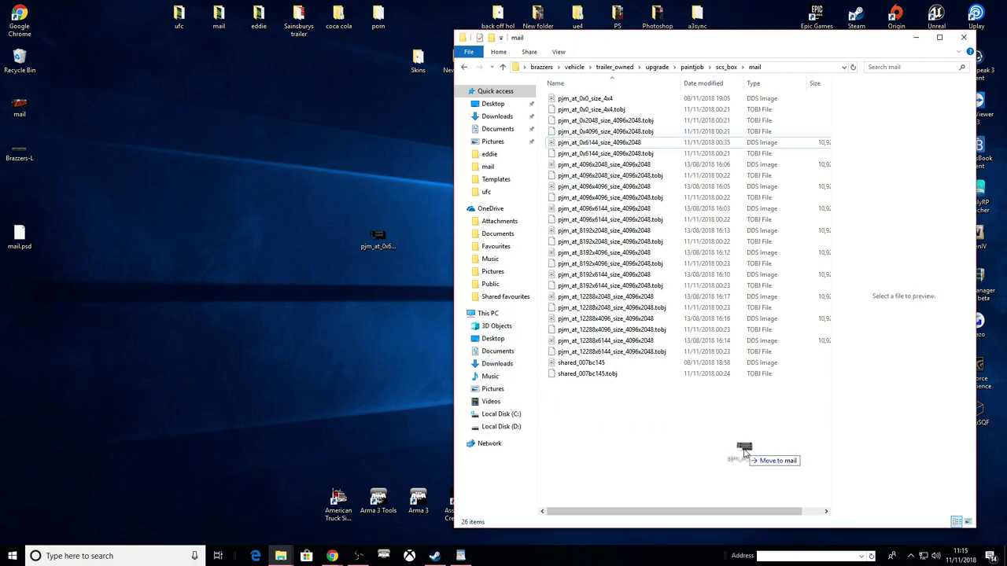
drag(744, 452, 744, 452)
Step: Copy the new pjm_at_0x6144_size_4096x2048 texture back to the Desktop and close the folder window
click(300, 207)
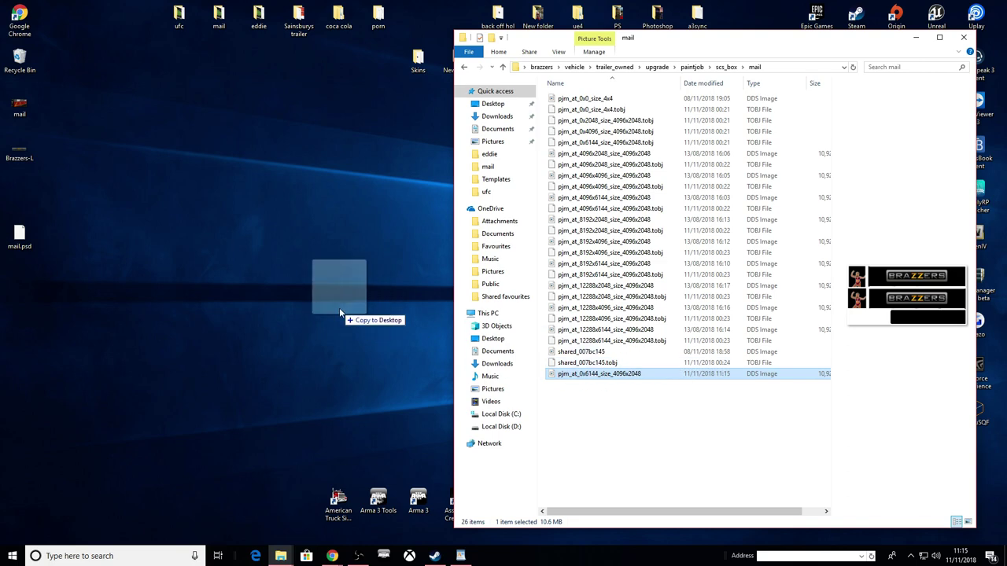
drag(340, 311, 339, 311)
click(674, 441)
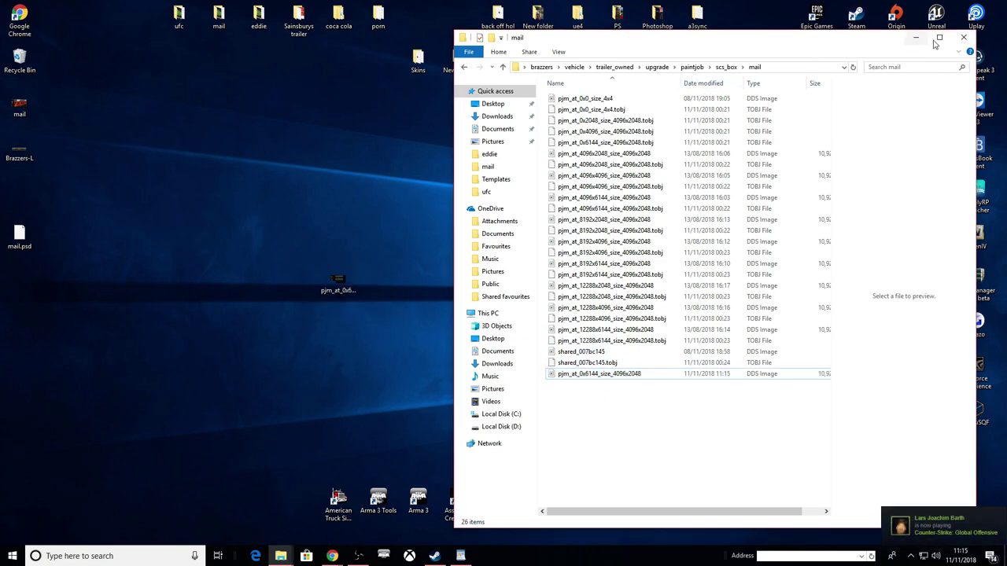
click(964, 39)
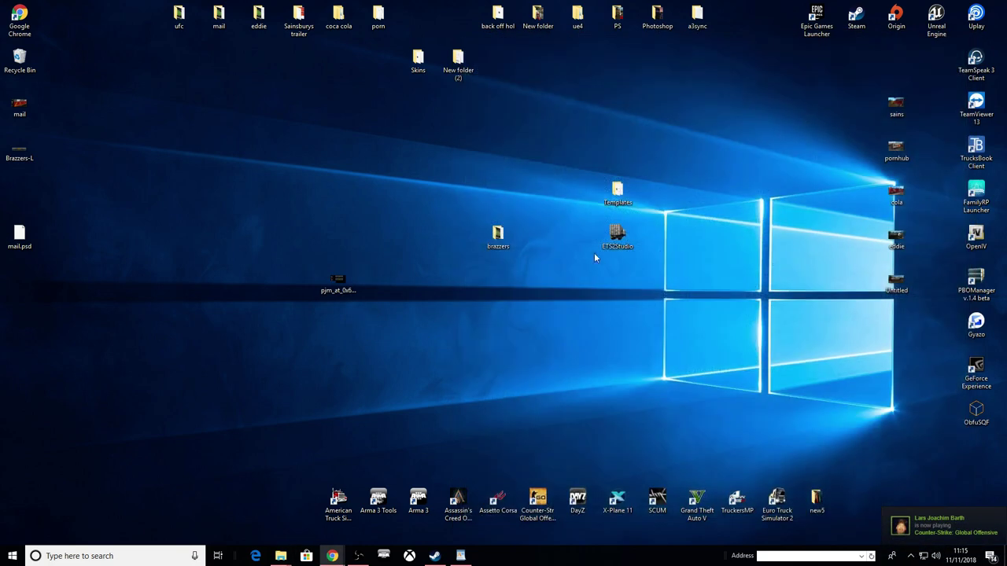
double_click(498, 234)
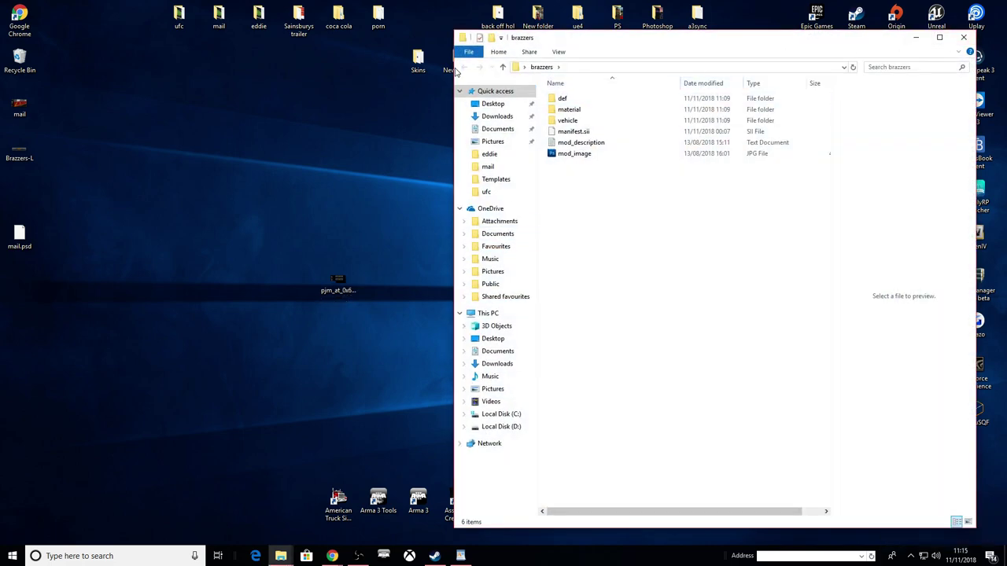
click(970, 37)
right_click(487, 240)
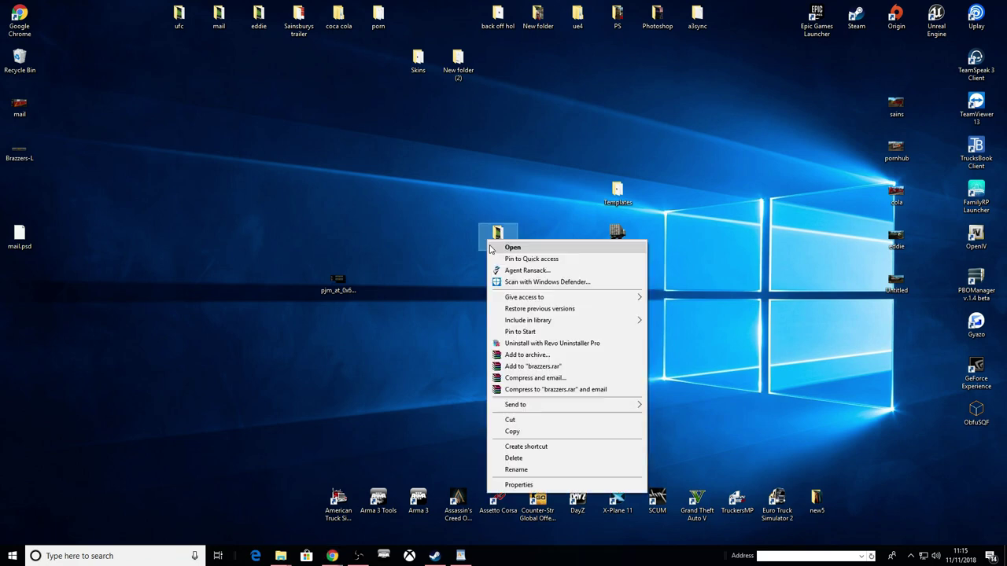
click(524, 433)
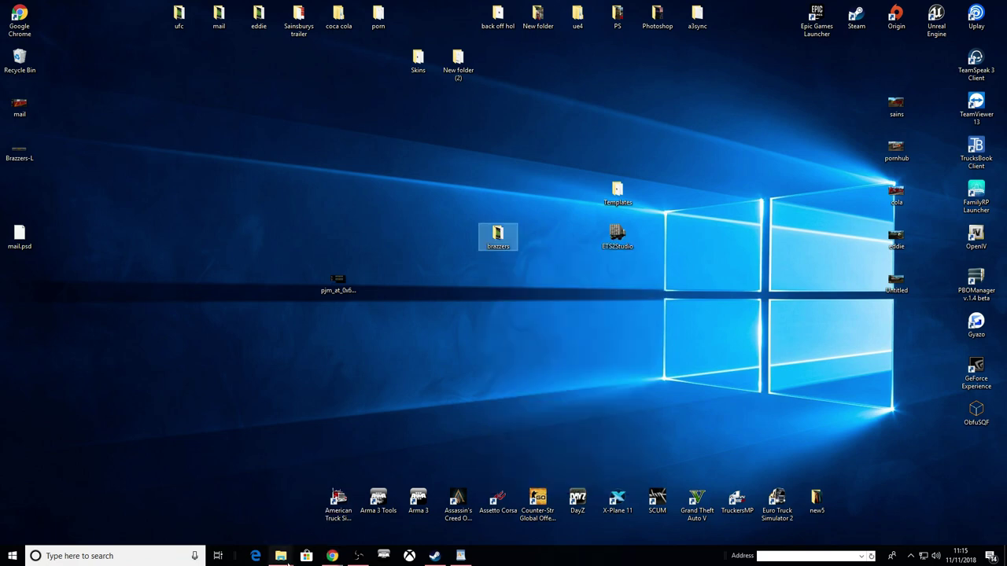
double_click(494, 239)
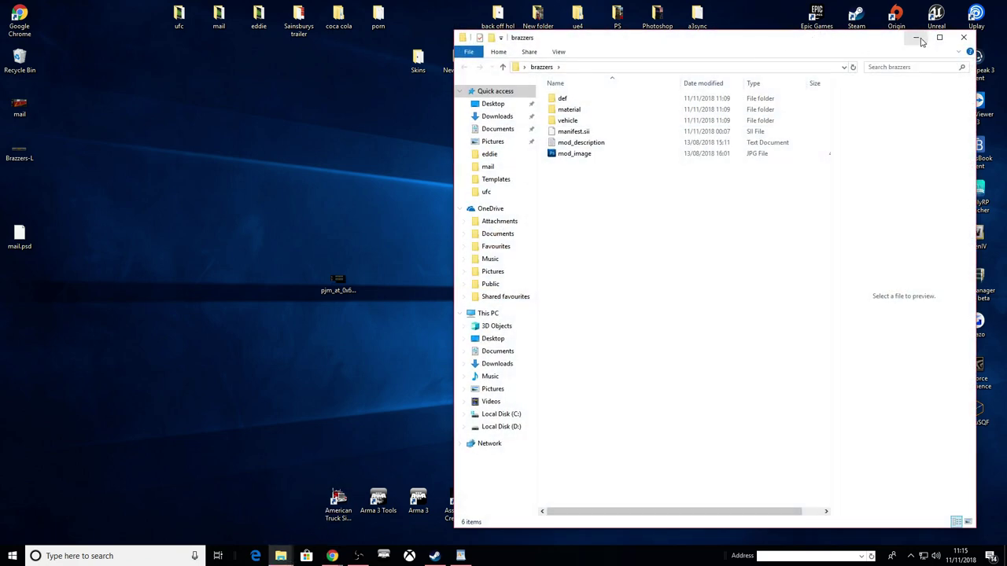
click(963, 38)
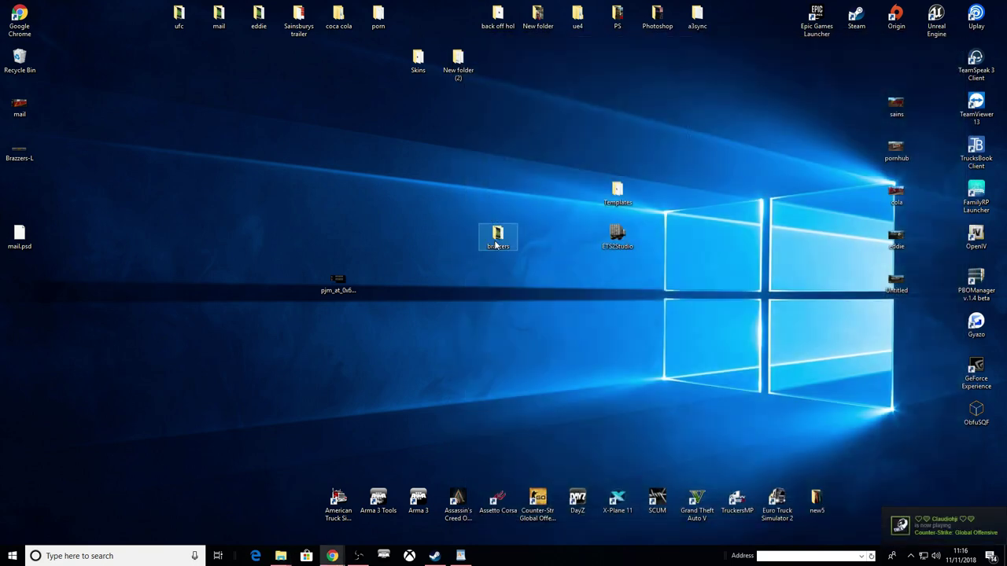
right_click(496, 245)
click(525, 483)
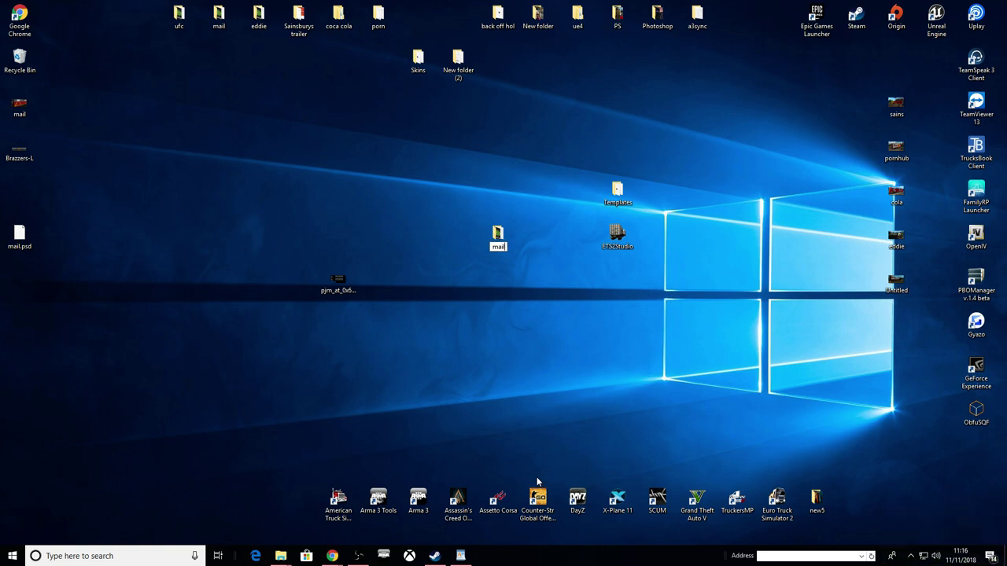
Step: Copy the brazzers folder from the Desktop and open the mod folder under Documents\Euro Truck Simulator 2
right_click(512, 245)
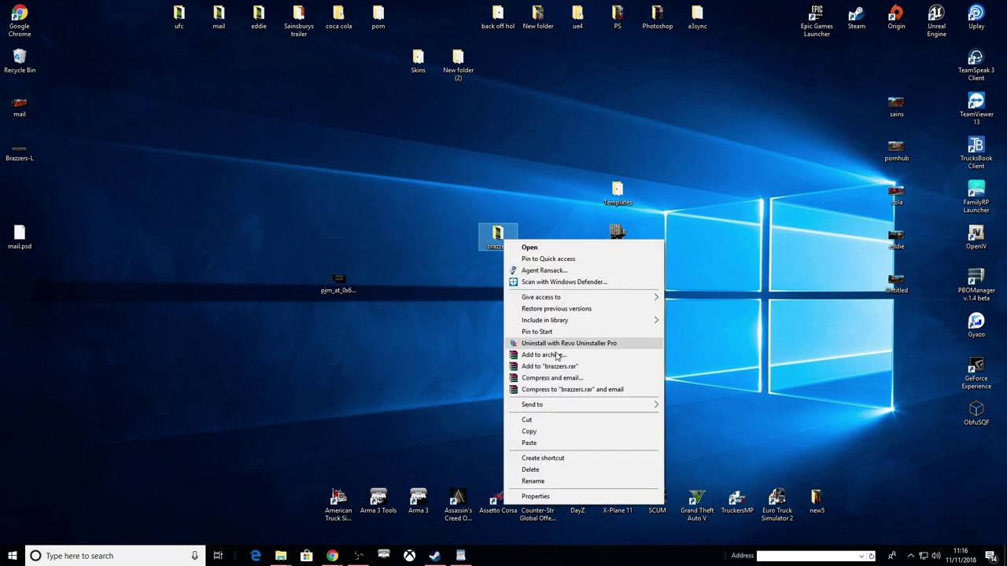
click(545, 438)
click(291, 557)
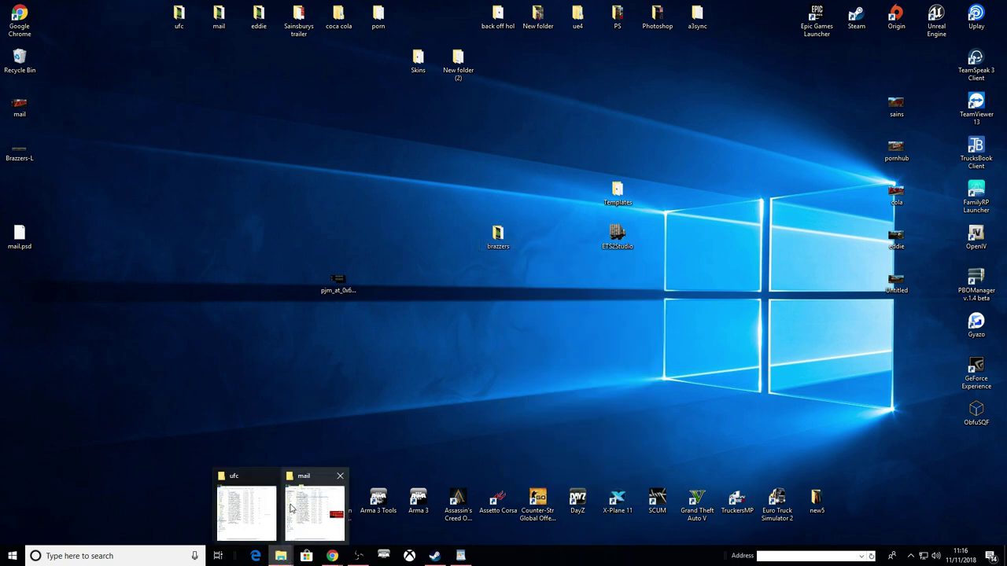
click(247, 512)
click(360, 126)
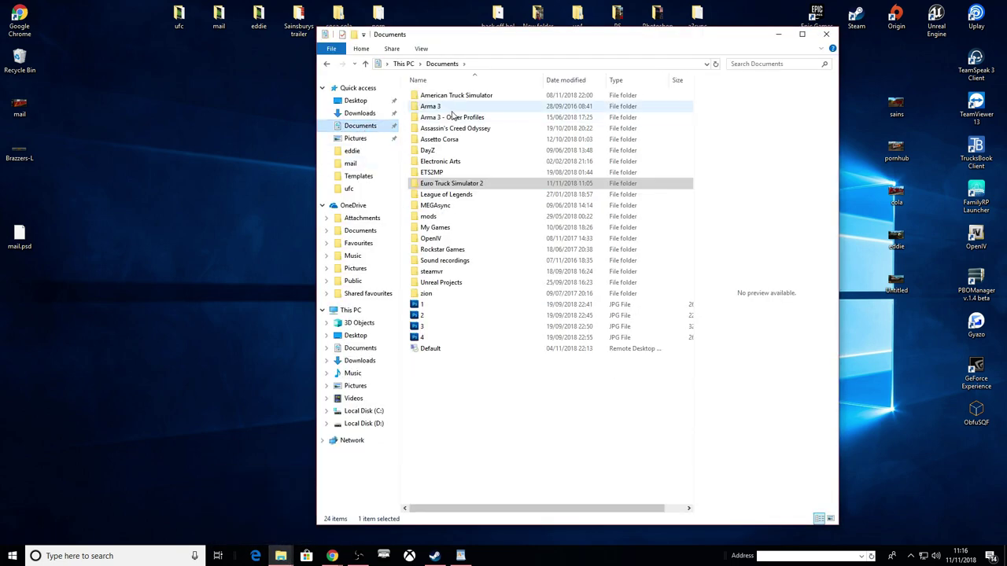
double_click(456, 181)
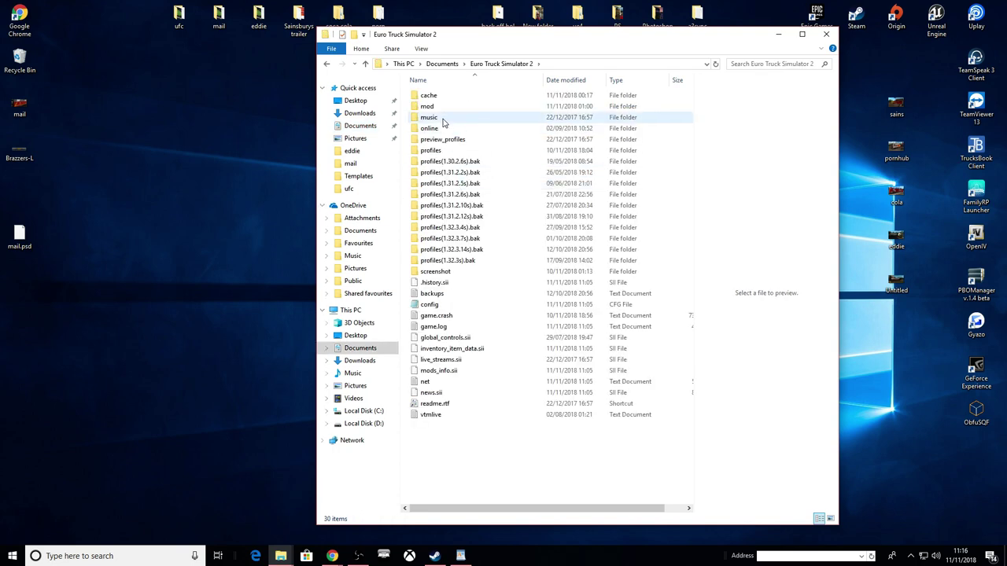
double_click(439, 108)
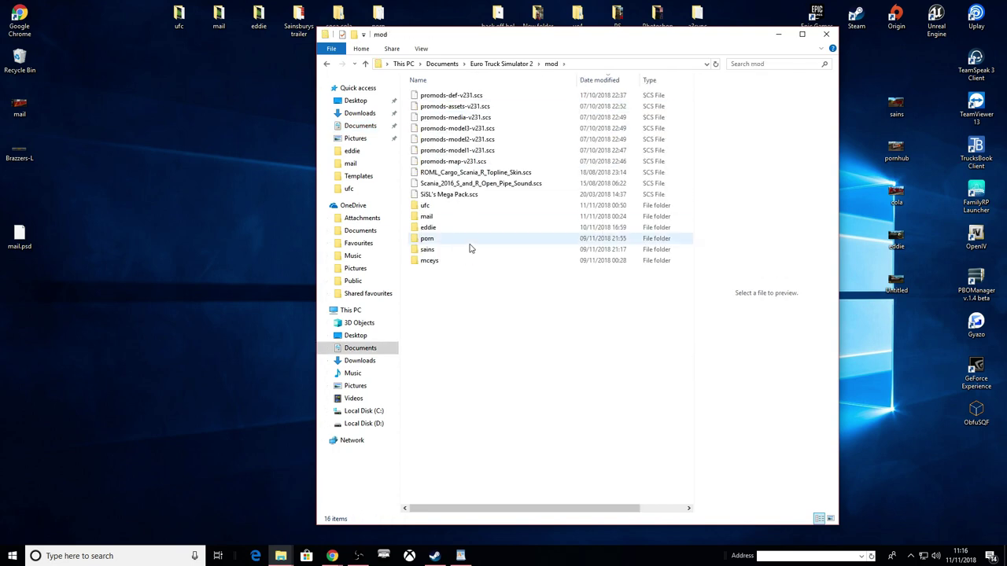
Step: Replace the mod folder's existing mail folder with the copied brazzers folder, renaming the pasted folder as mail
click(429, 217)
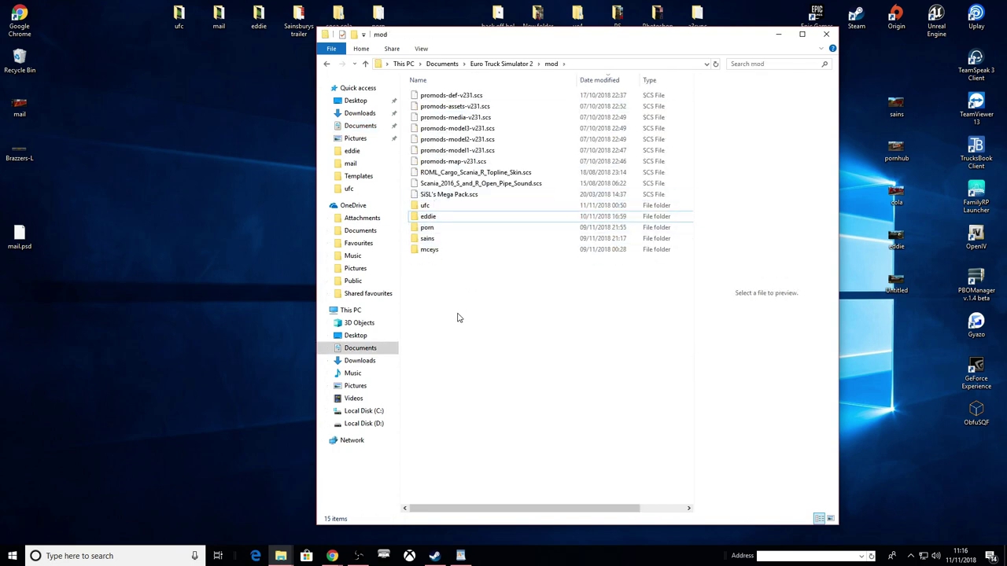
right_click(459, 316)
click(480, 386)
right_click(432, 206)
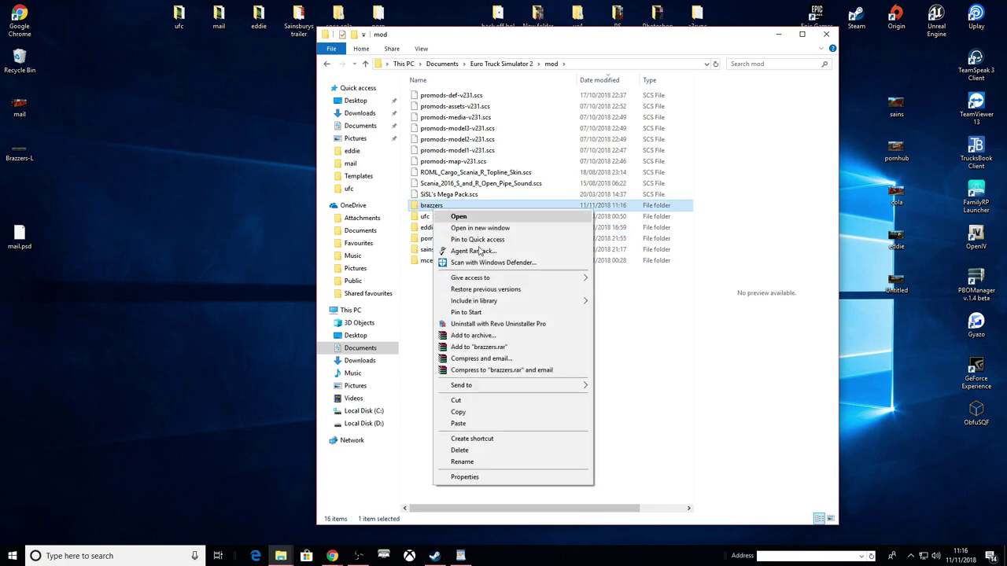
click(486, 464)
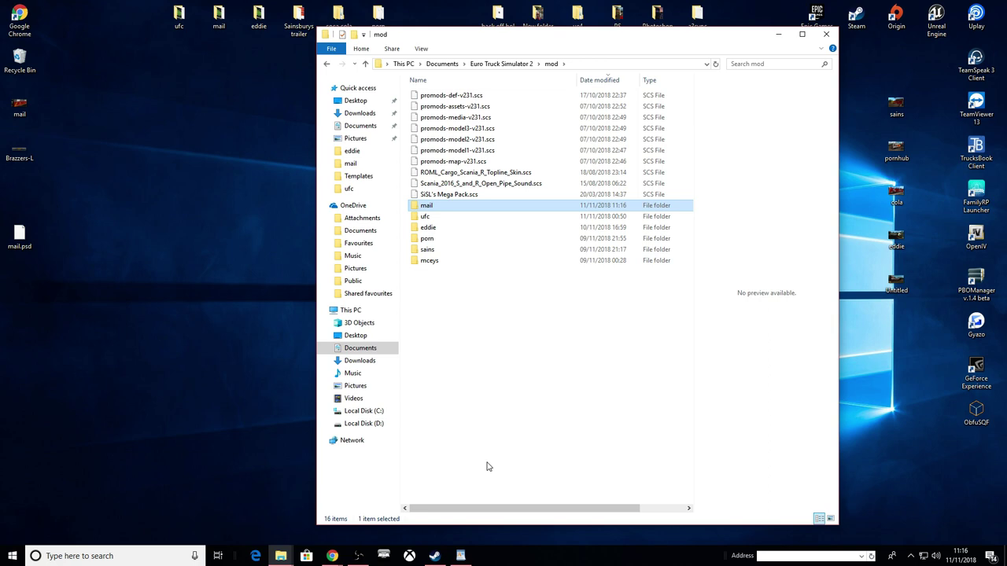
Step: Check the pjm_at_0x6144_size_4096x2048 texture inside the mail mod's vehicle\trailer_owned\upgrade\paintjob\scs_box\mail folder, and close the window
drag(493, 39, 656, 56)
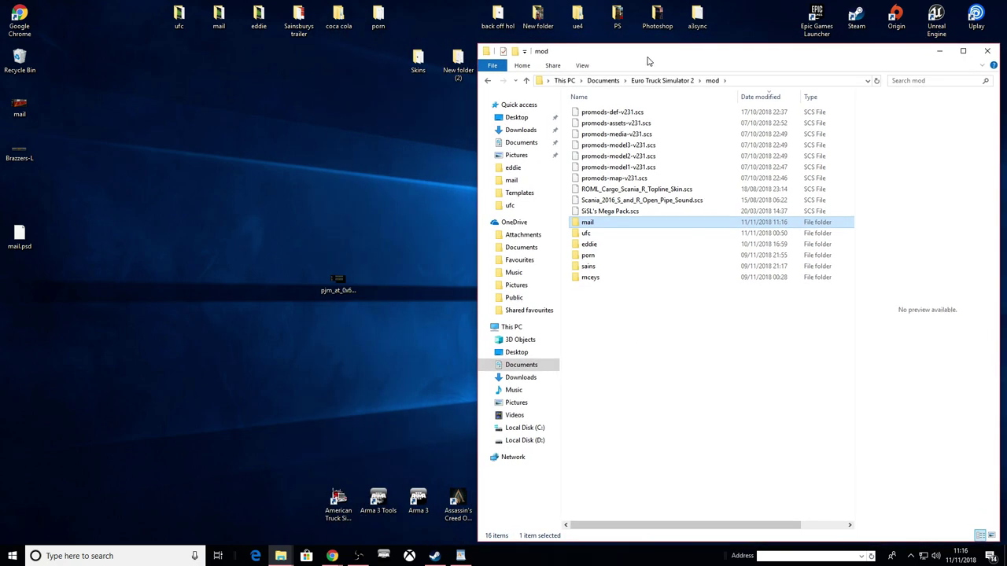
double_click(596, 224)
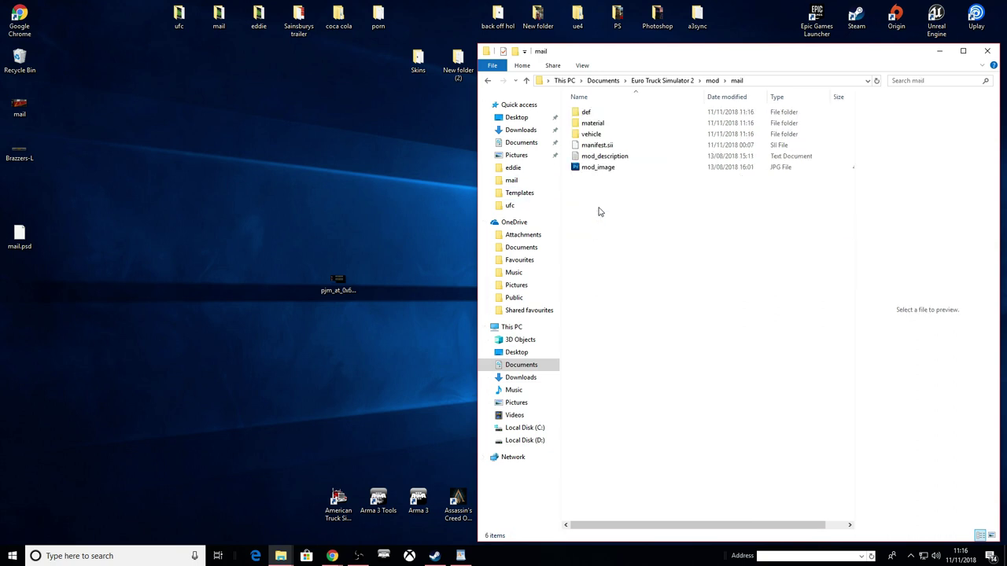
double_click(595, 133)
double_click(597, 113)
double_click(597, 113)
double_click(597, 113)
double_click(597, 112)
click(612, 157)
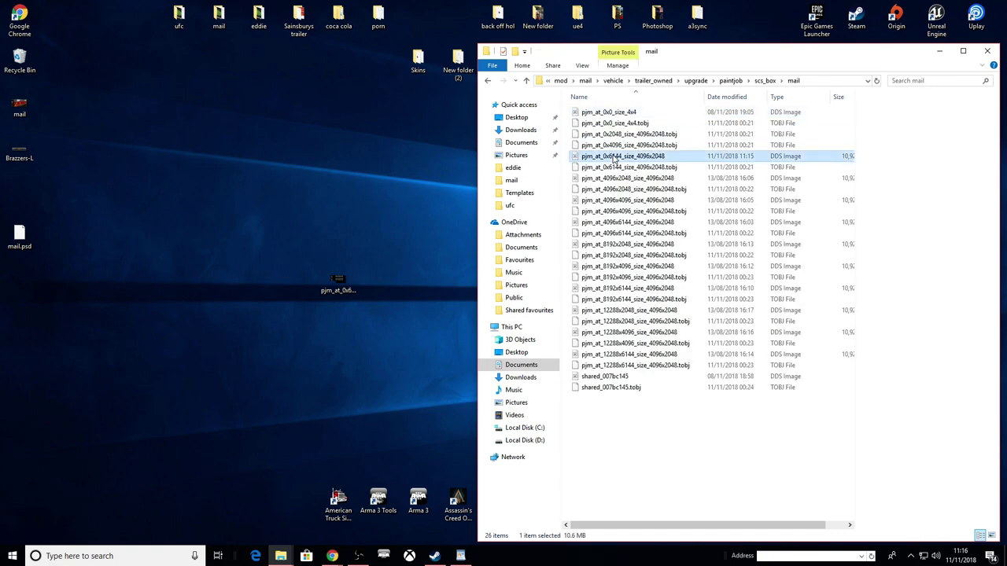
click(988, 53)
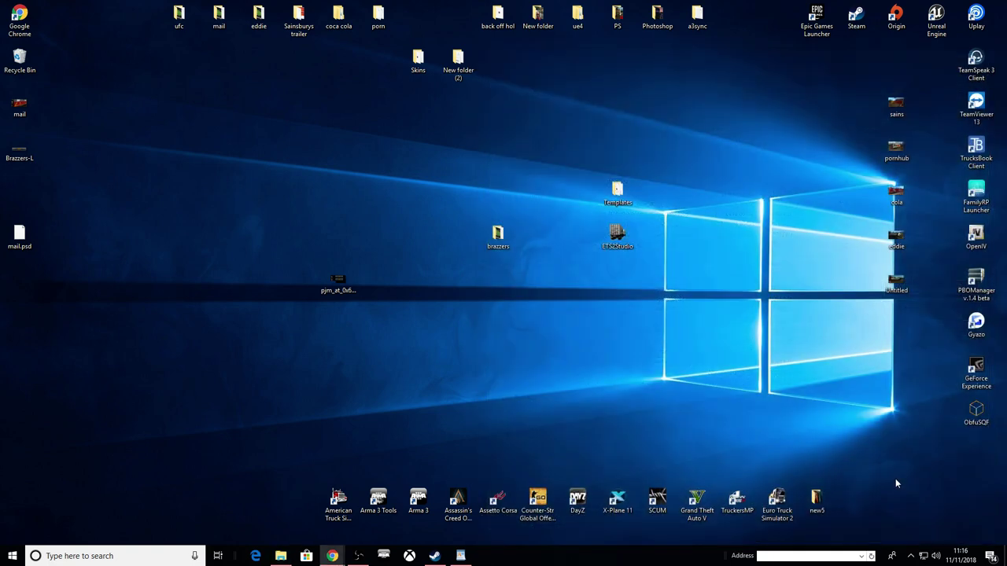
Step: Launch Euro Truck Simulator 2 and accept the request to use advanced SDK features
right_click(929, 500)
click(664, 300)
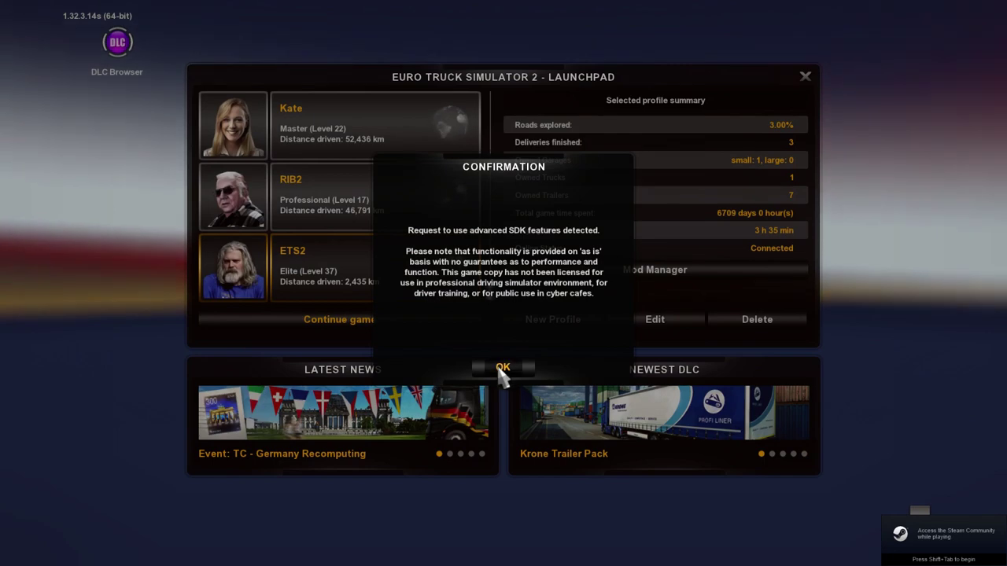
click(502, 364)
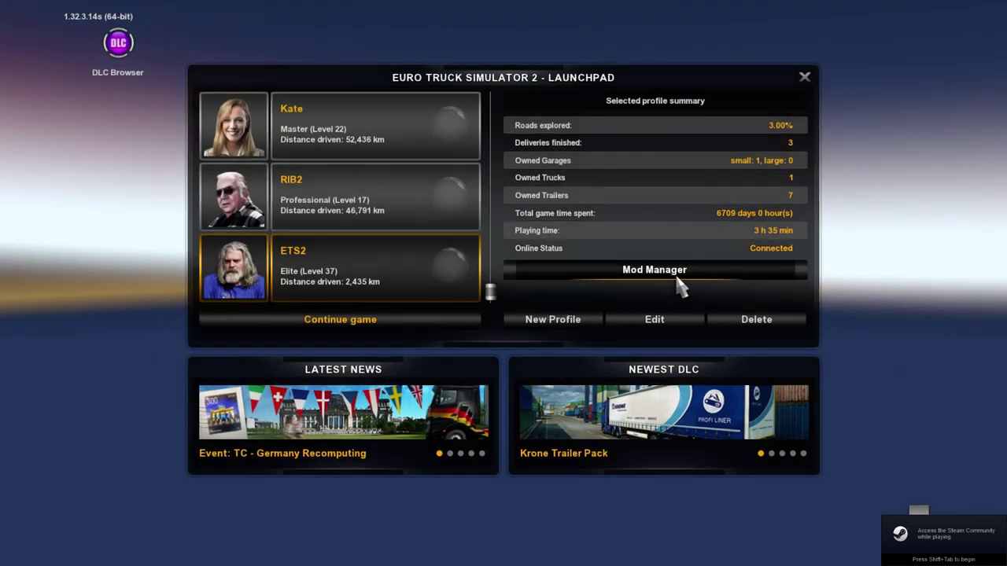
Step: In the Mod Manager, deactivate ufc trailer owner skin, activate mail trailer owner skin and confirm the changes
click(673, 271)
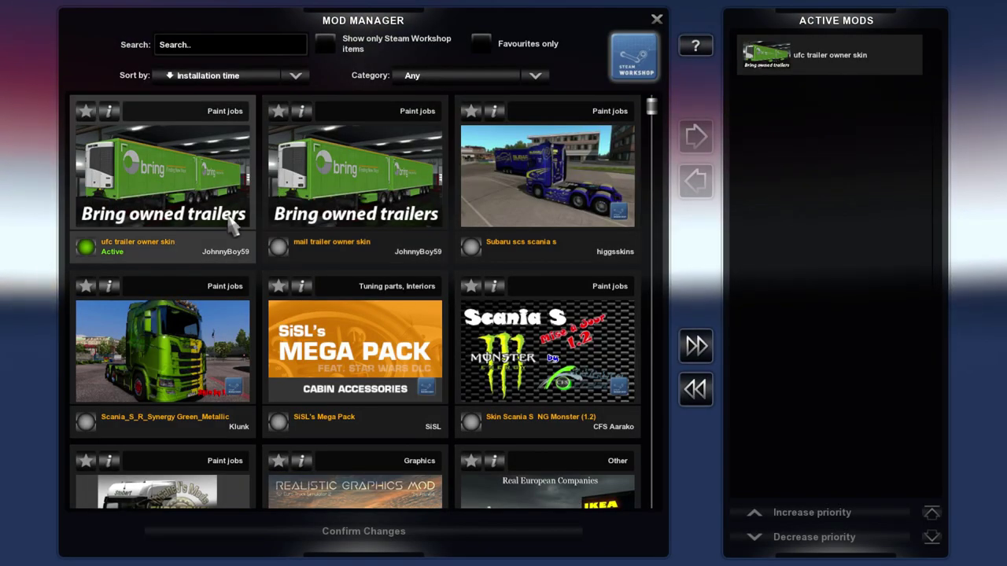
double_click(211, 229)
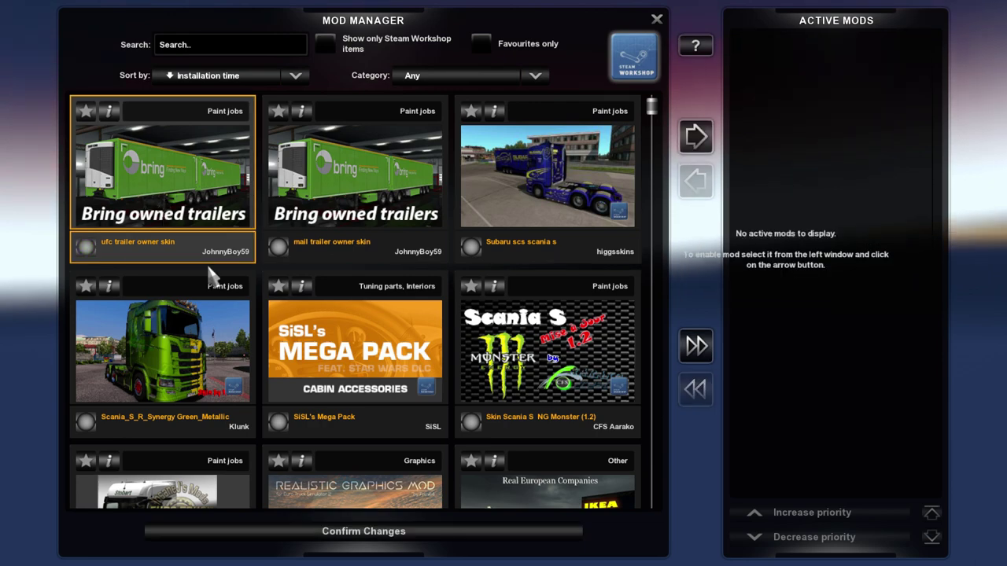
double_click(382, 209)
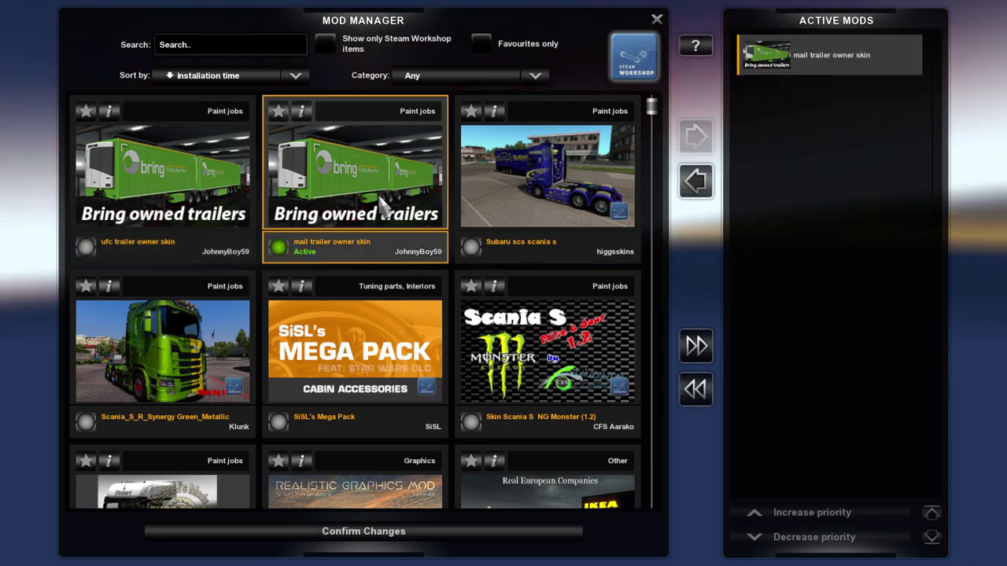
click(416, 535)
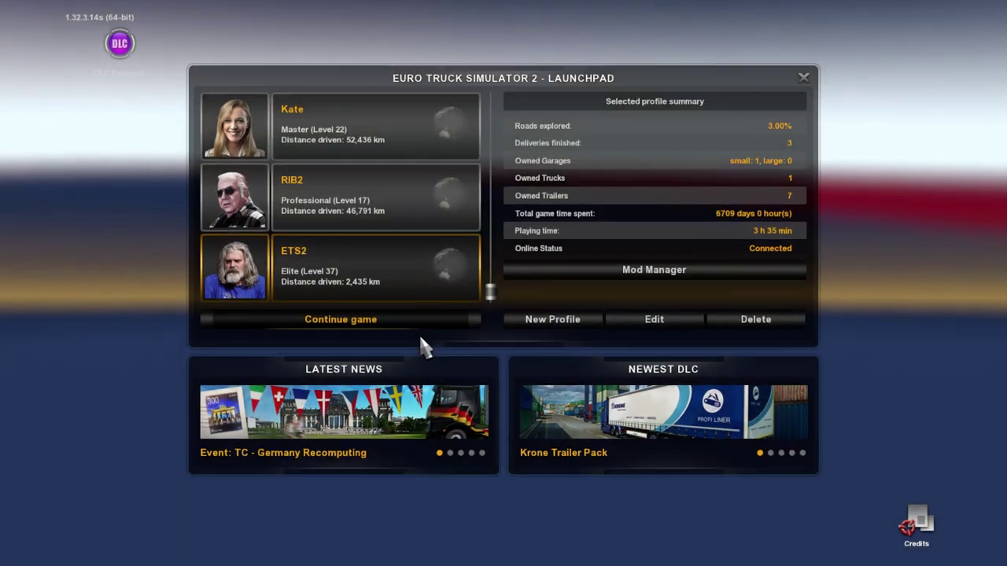
Step: Load the latest autosave of the ETS2 profile, continuing despite the missing ufc mod dependency
click(419, 333)
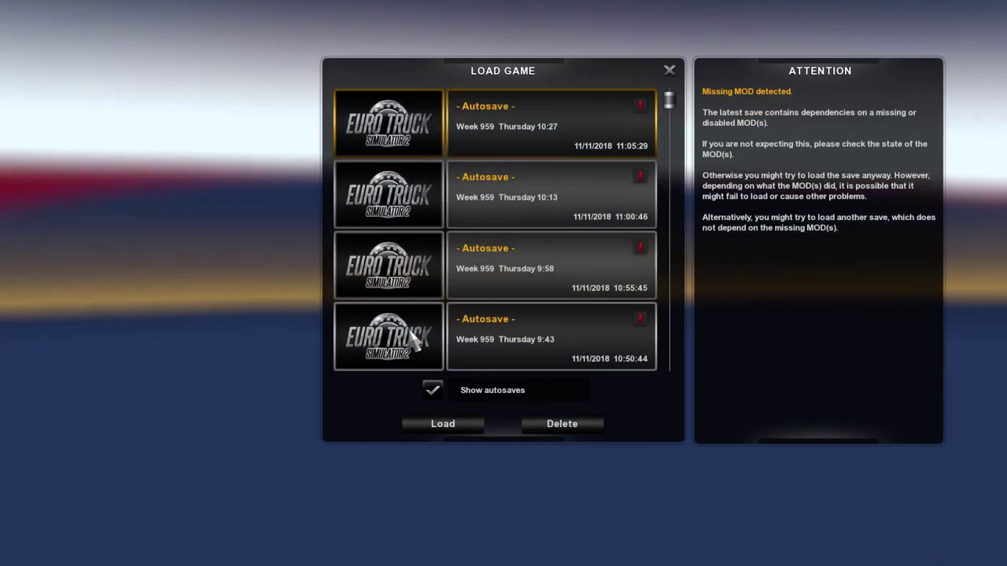
click(437, 426)
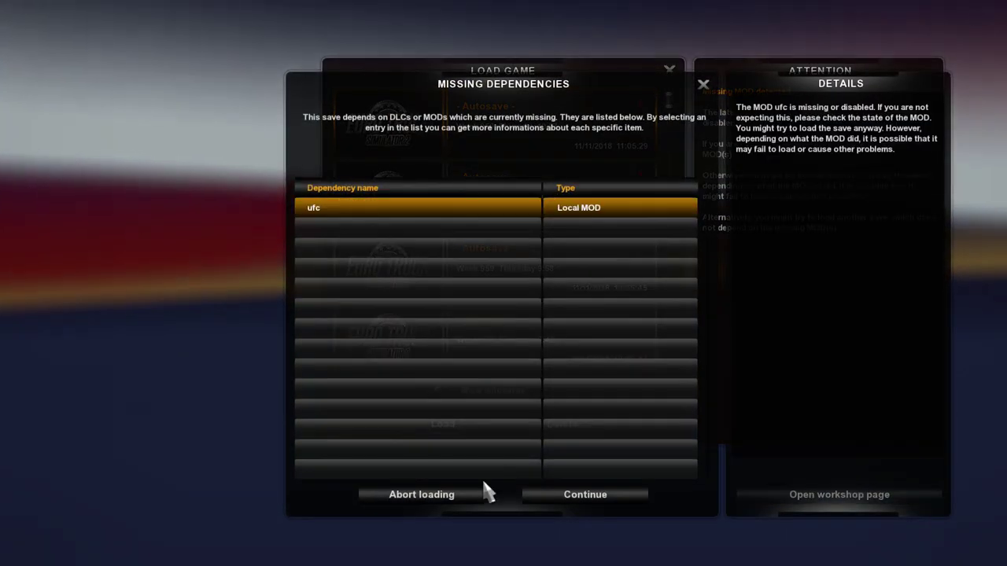
click(612, 491)
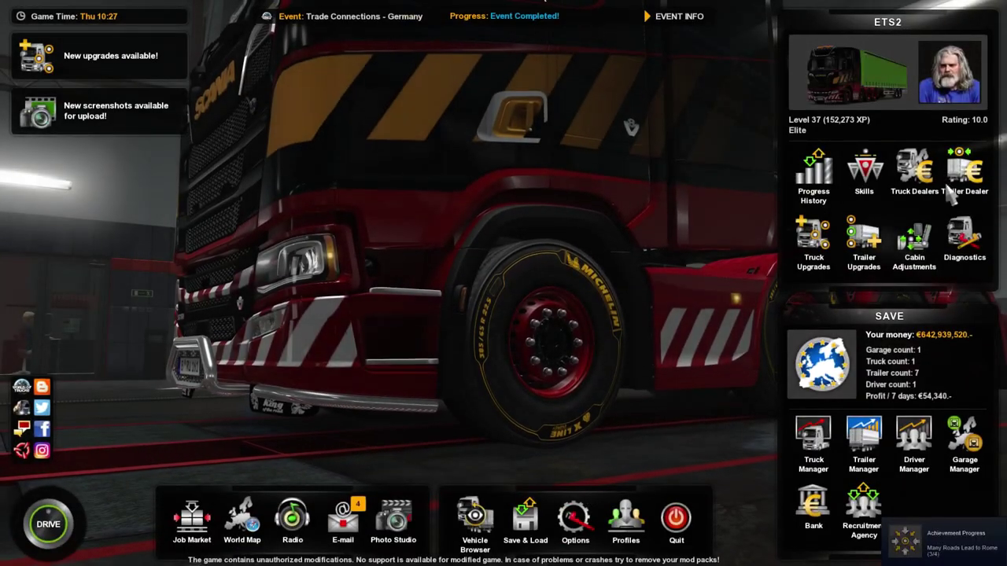
Step: Customize the two-axle Curtainsider at the Trailer Dealer by applying the mail paint job
click(965, 173)
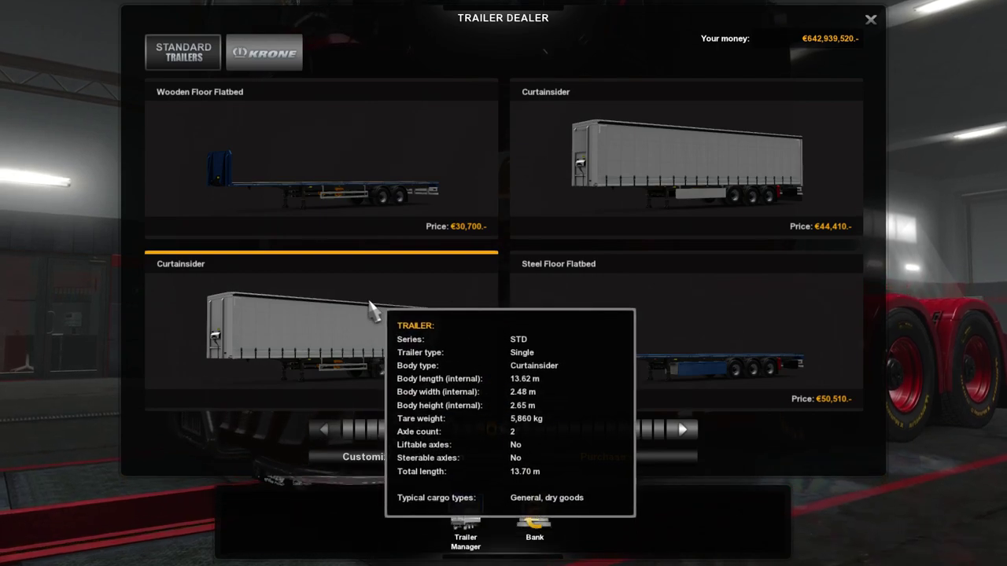
click(453, 450)
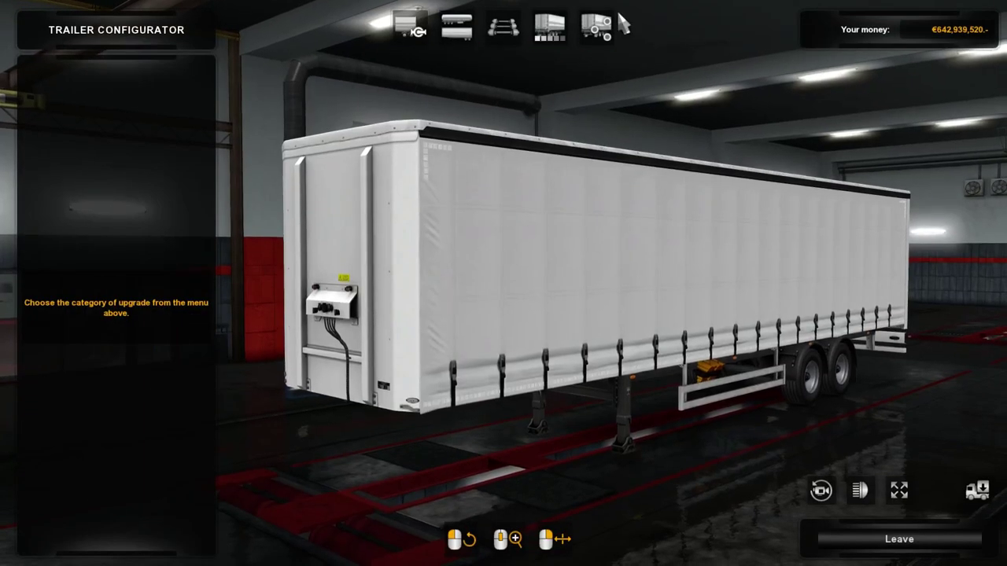
click(550, 28)
click(146, 155)
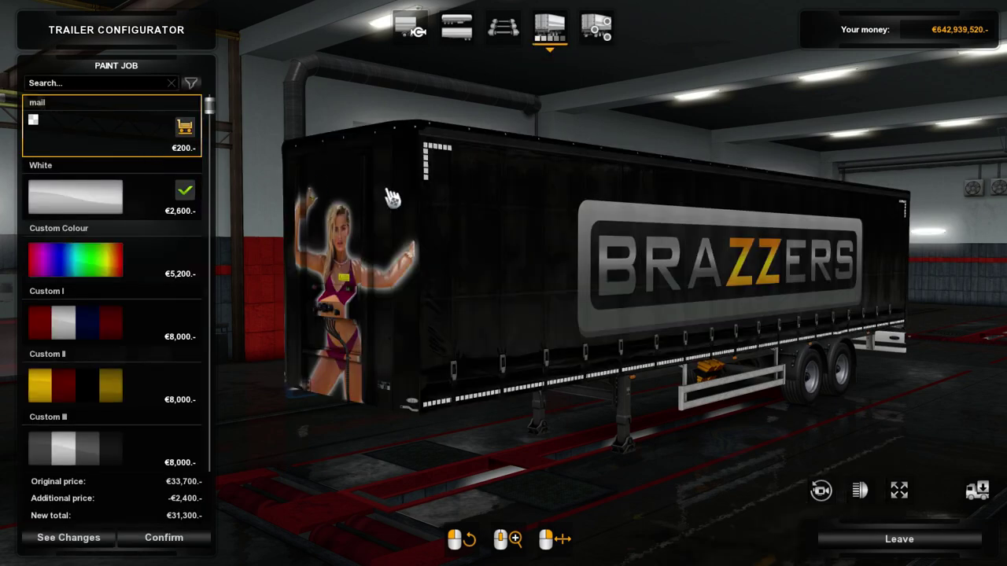
Step: Examine the mail paint job on the front, both sides and rear of the trailer
drag(462, 216, 584, 307)
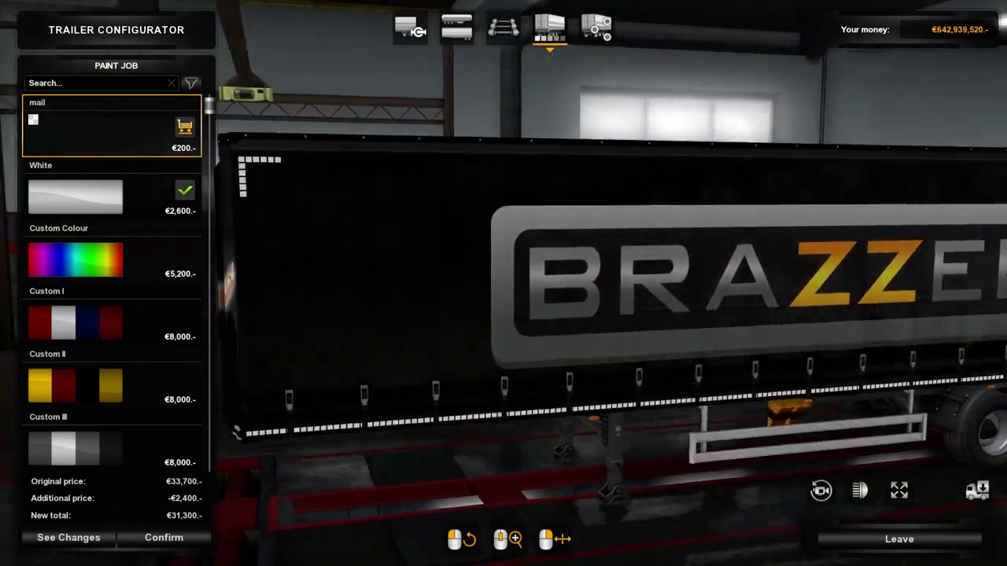
drag(437, 291, 474, 303)
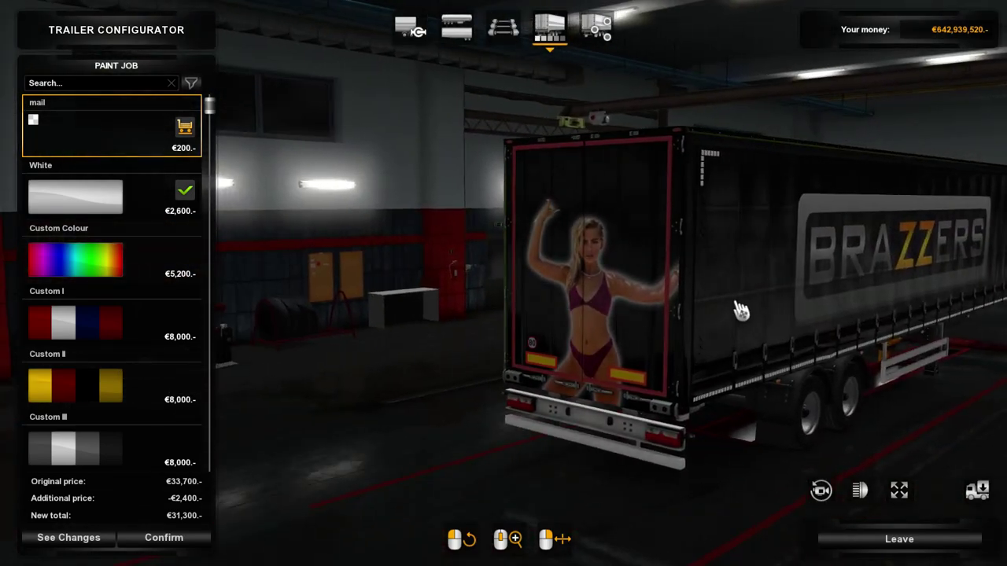
drag(742, 311, 627, 378)
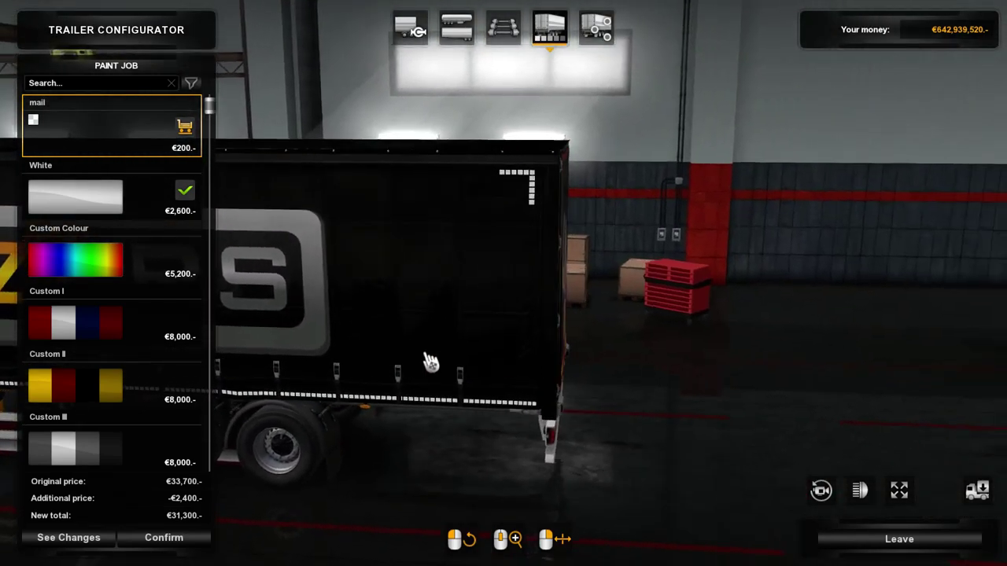
scroll(386, 465, up, 3)
right_drag(472, 409, 652, 355)
scroll(646, 360, down, 2)
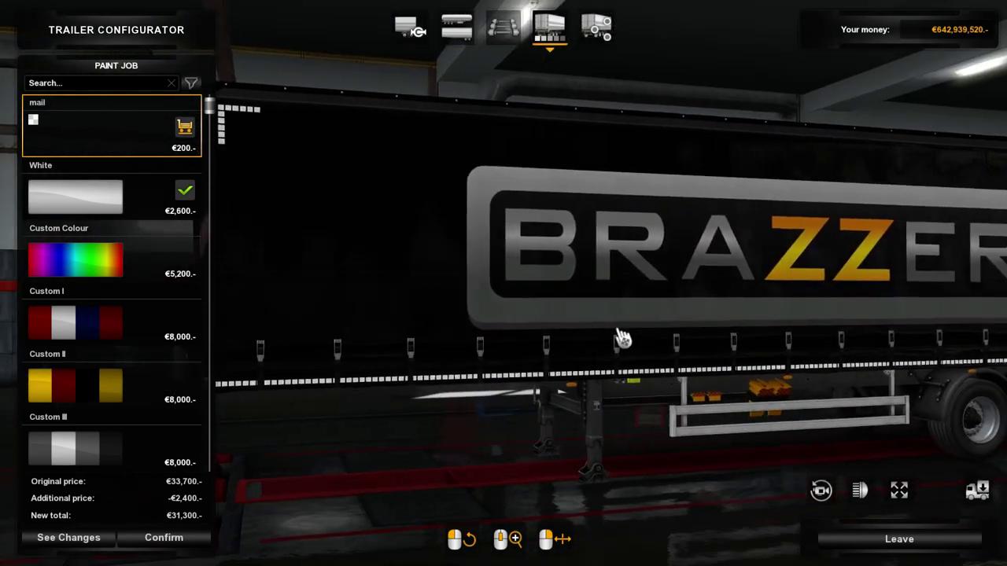
drag(589, 333, 762, 352)
scroll(739, 339, down, 3)
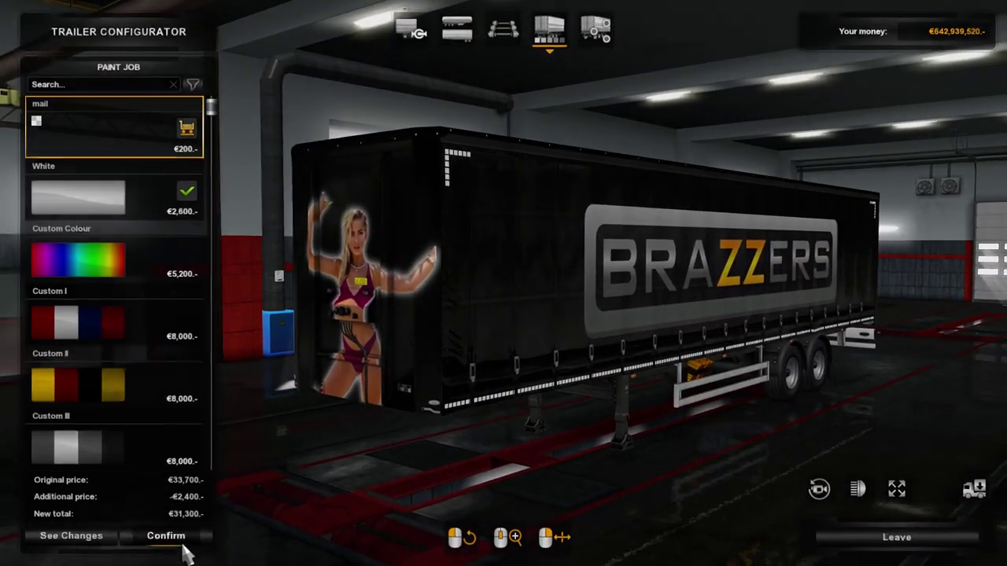
Step: Confirm the trailer configuration, purchase the customized Curtainsider, store it in the Berlin garage and leave the dealer
click(166, 538)
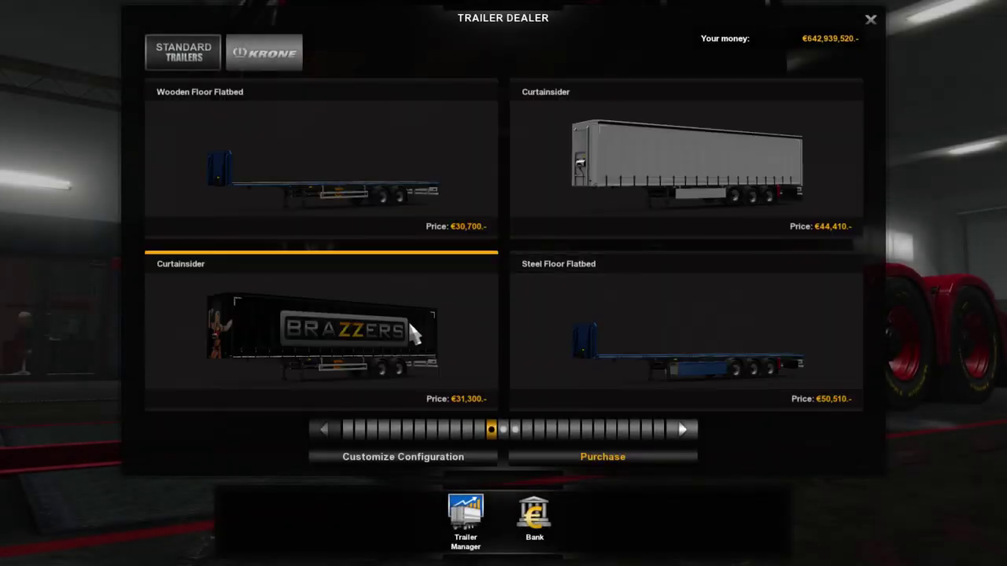
click(579, 458)
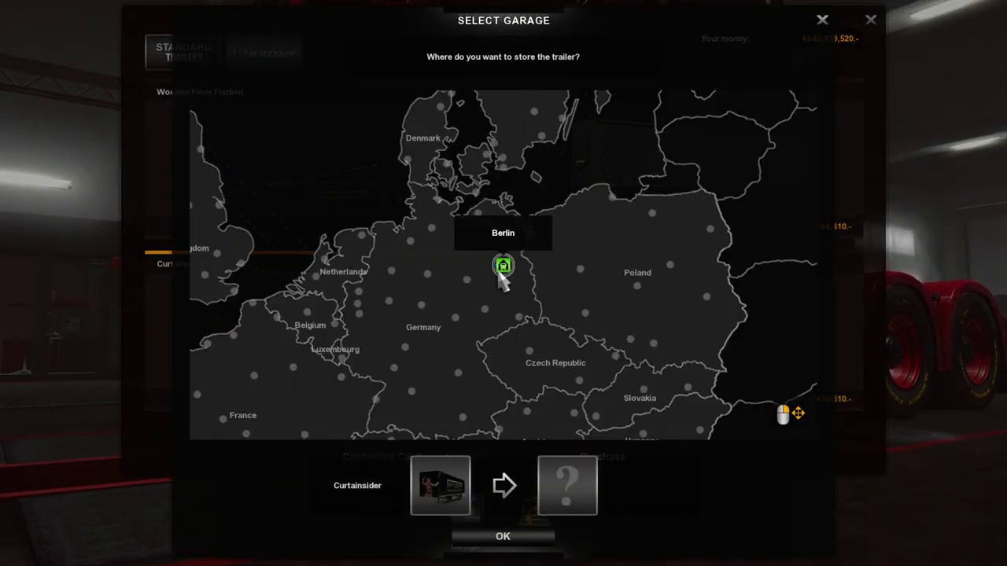
click(503, 265)
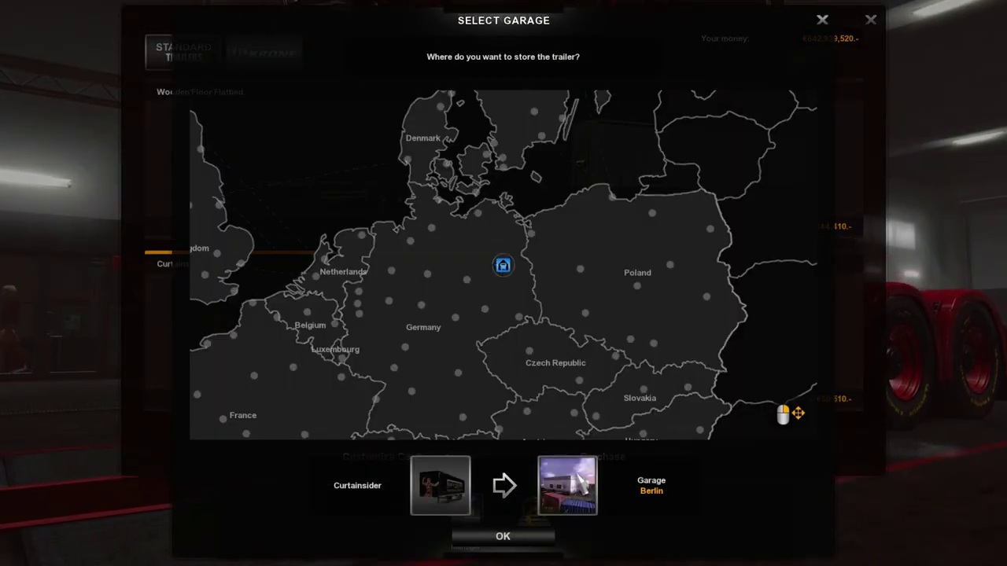
click(502, 536)
click(459, 365)
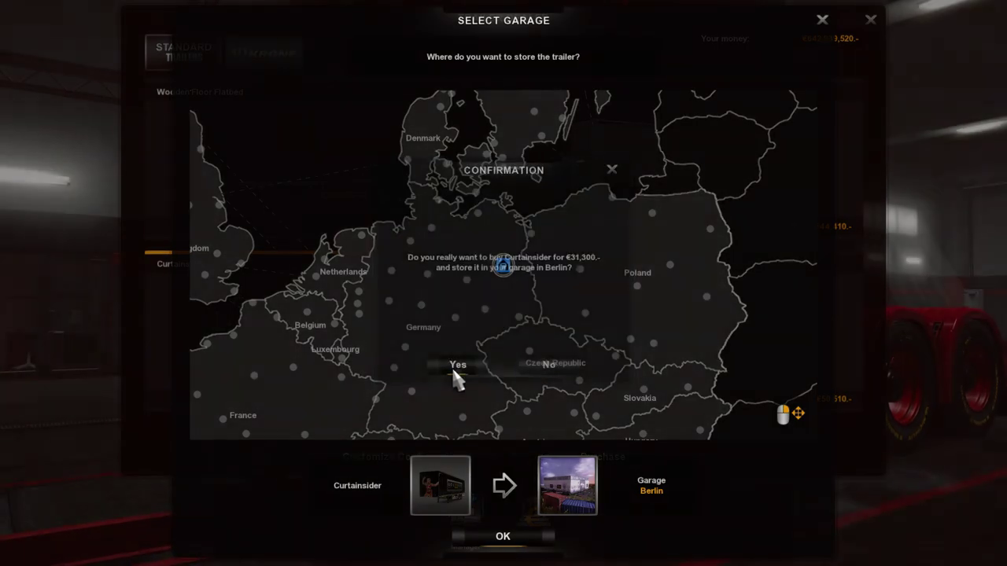
click(510, 366)
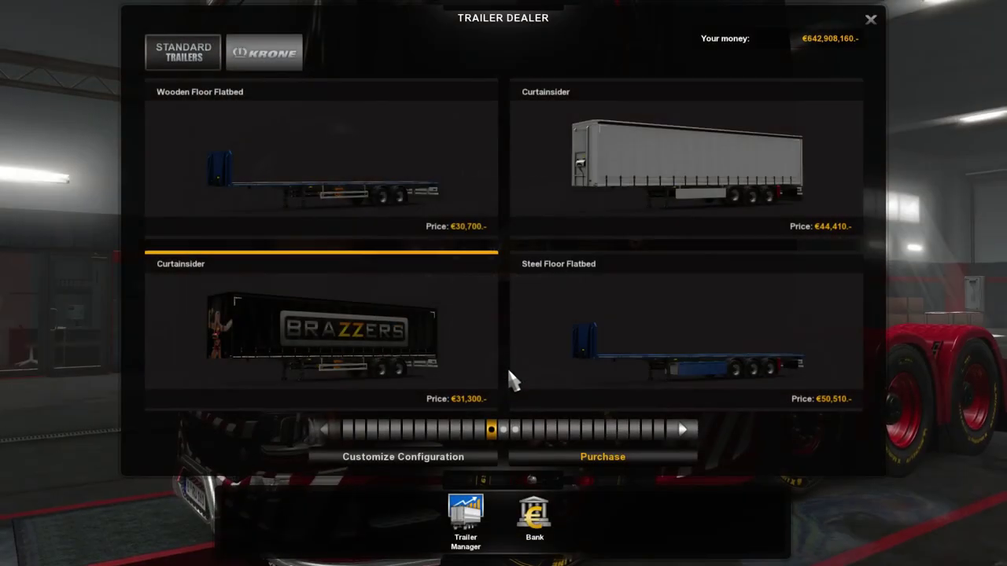
key(Escape)
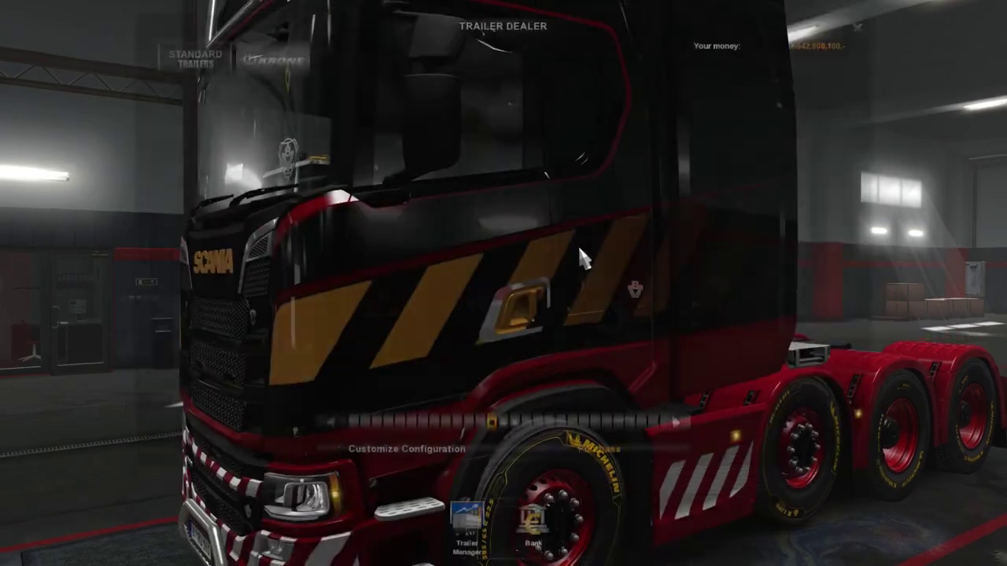
Step: Swap the truck's current trailer for the newly bought Curtainsider, number 8 in My Trailers, and view it attached in the game
click(70, 521)
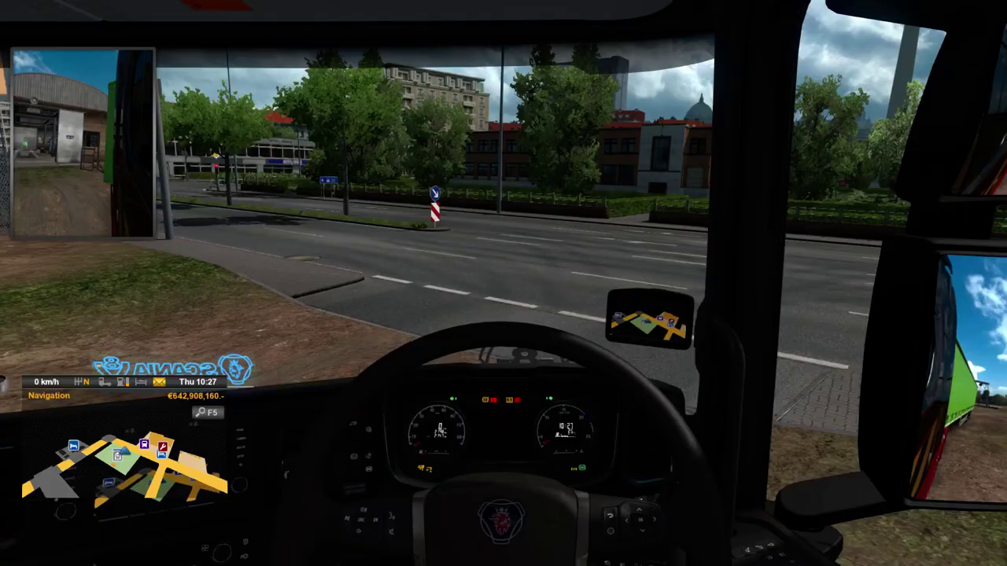
key(Escape)
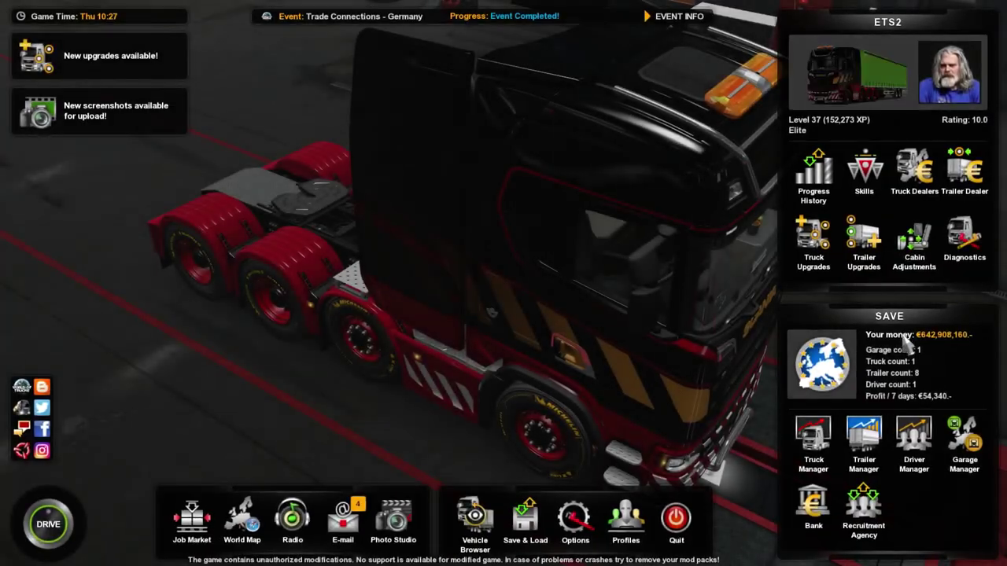
click(822, 425)
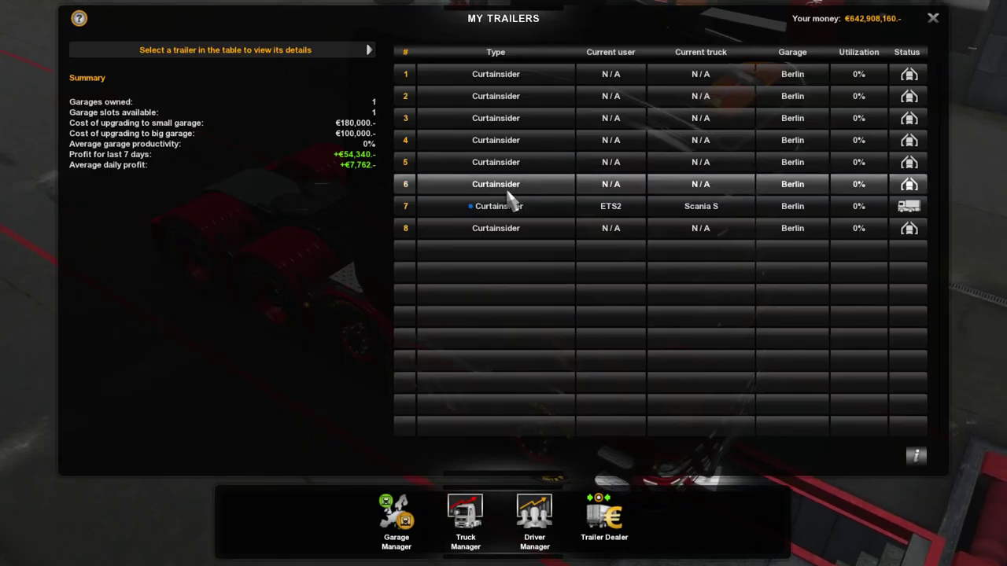
click(483, 234)
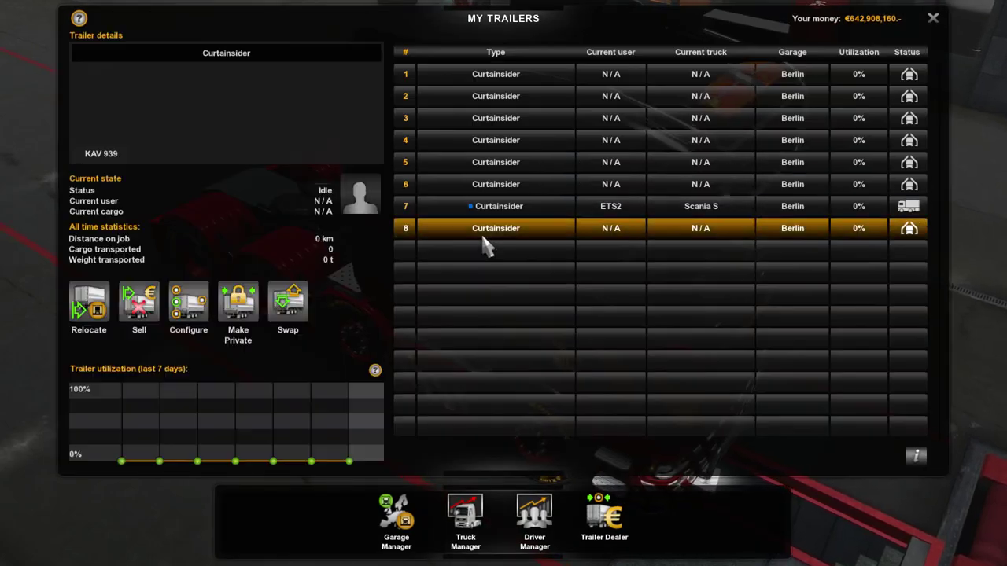
click(288, 306)
click(475, 368)
click(515, 367)
key(Escape)
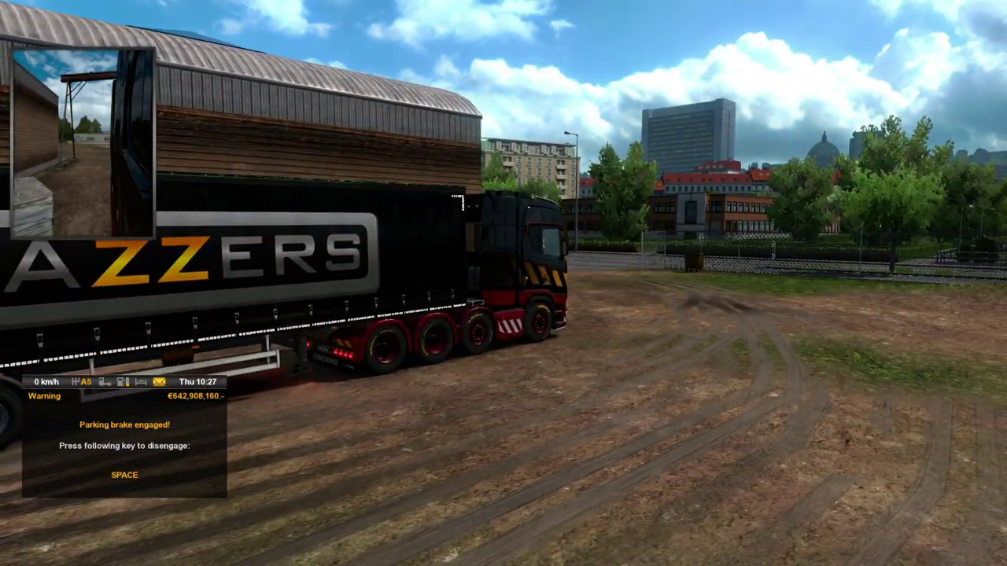
key(6)
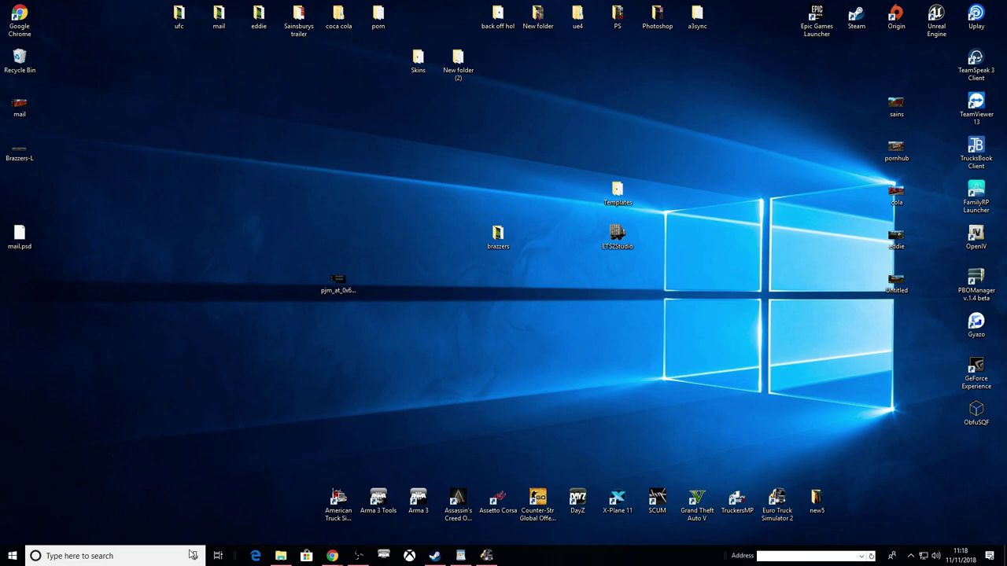
Step: Try to close the Euro Truck Simulator 2 window from the Windows desktop
click(192, 555)
right_click(486, 555)
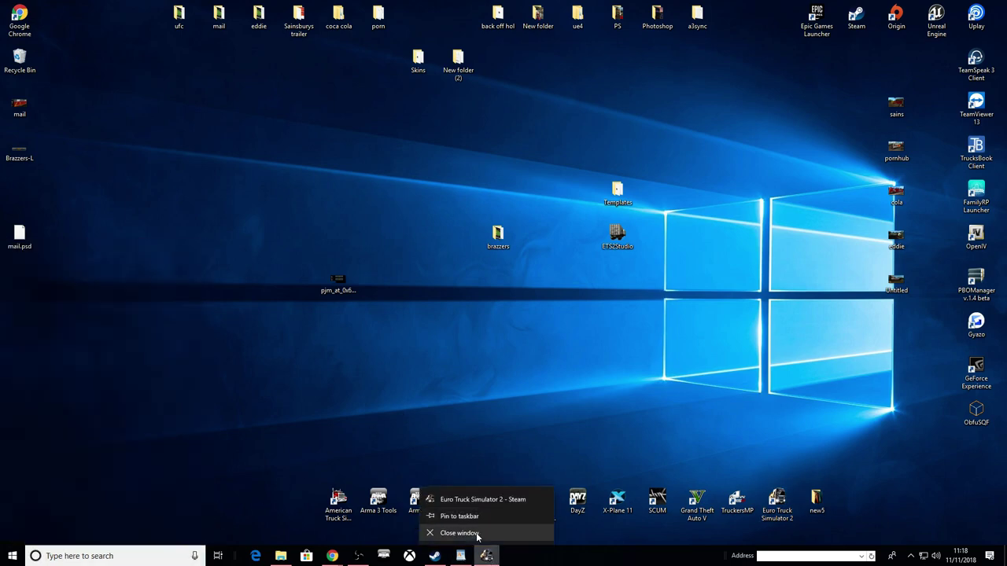
click(475, 540)
Step: Search for and open Paint, paste the clipboard image into the blank canvas and minimize the window
right_click(142, 556)
click(116, 556)
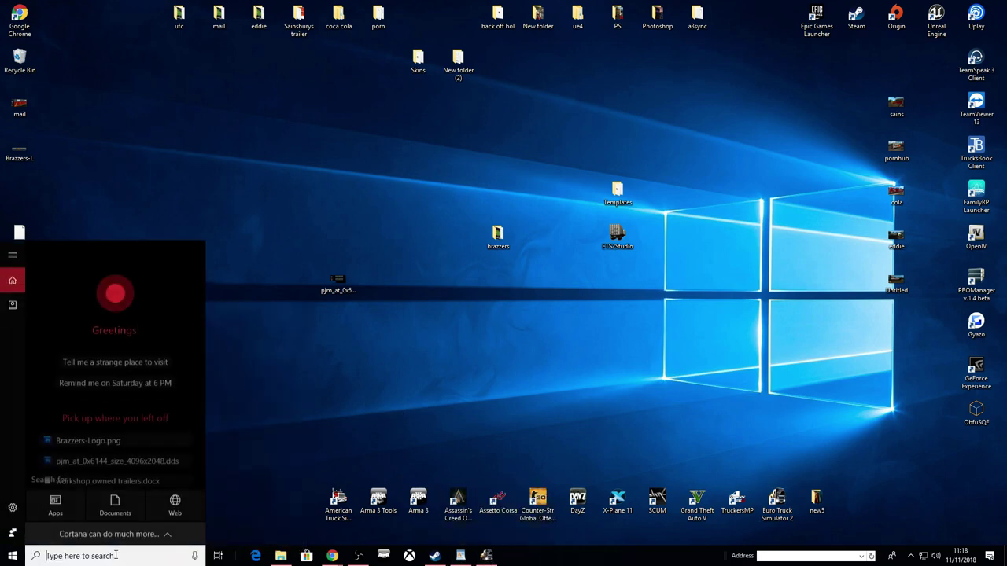
text(paint)
key(Return)
key(ctrl+v)
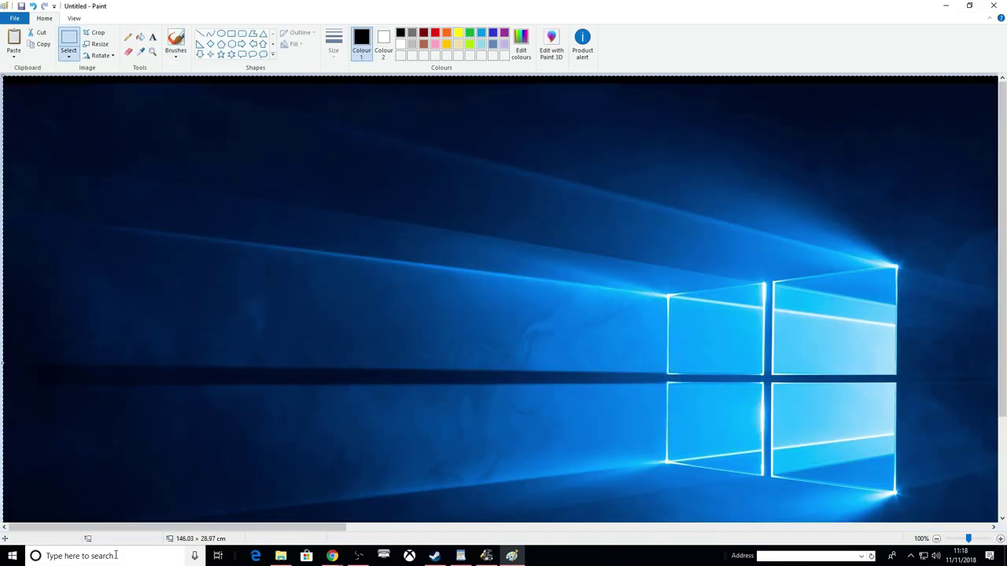
click(945, 5)
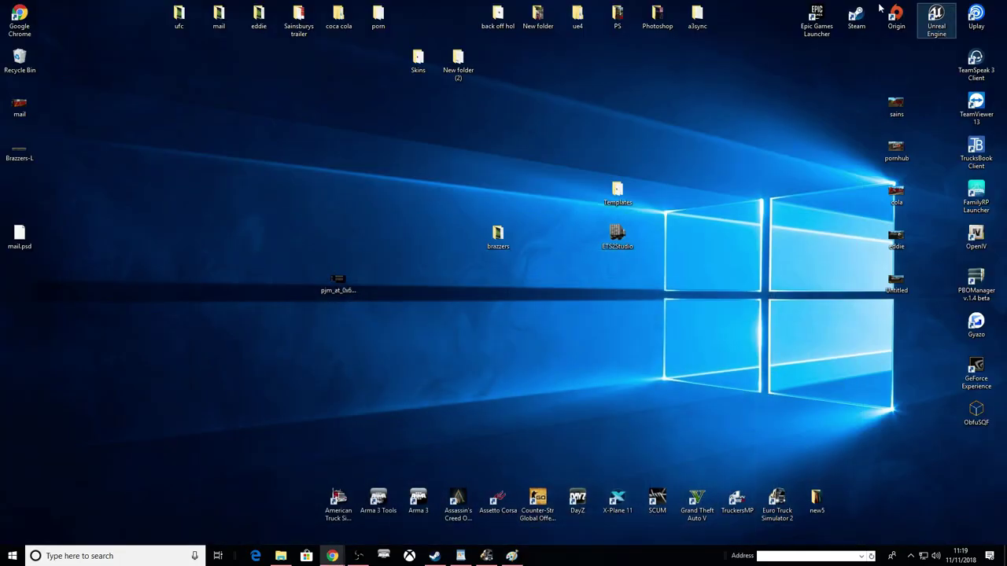
Step: Review the texture files in the brazzers mod's scs_box\mail folder, and close the folder window
click(280, 556)
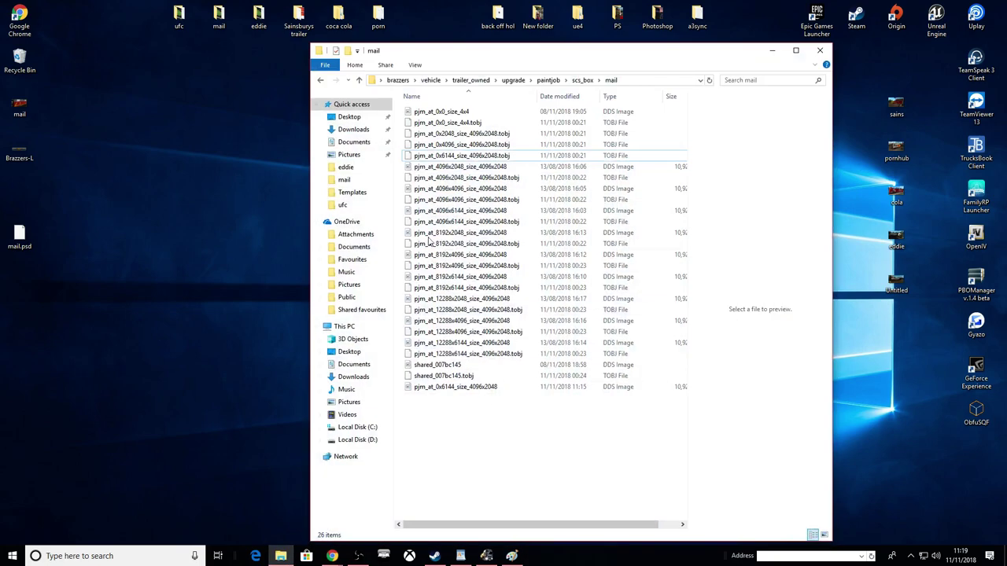
drag(392, 50, 407, 54)
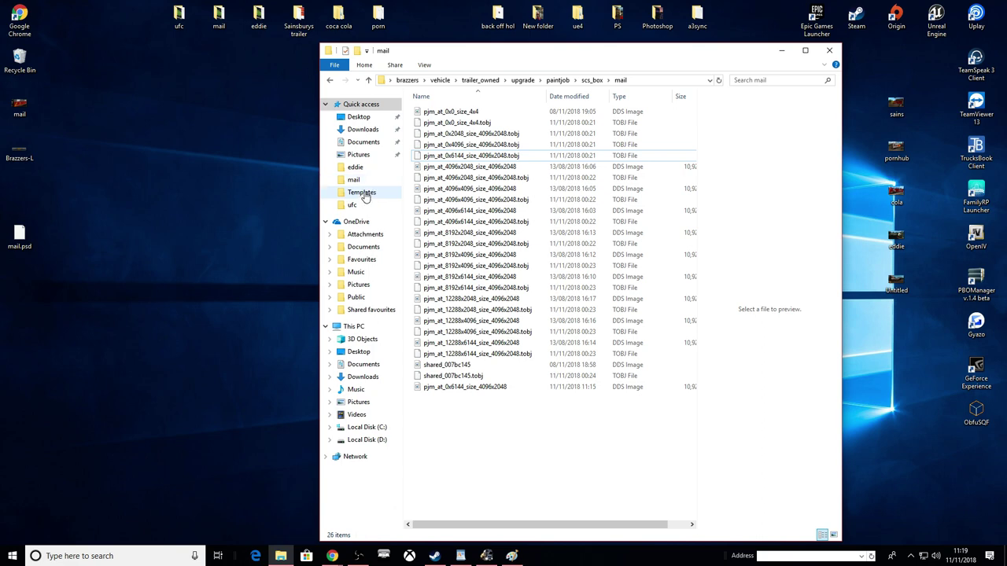
drag(446, 51, 562, 76)
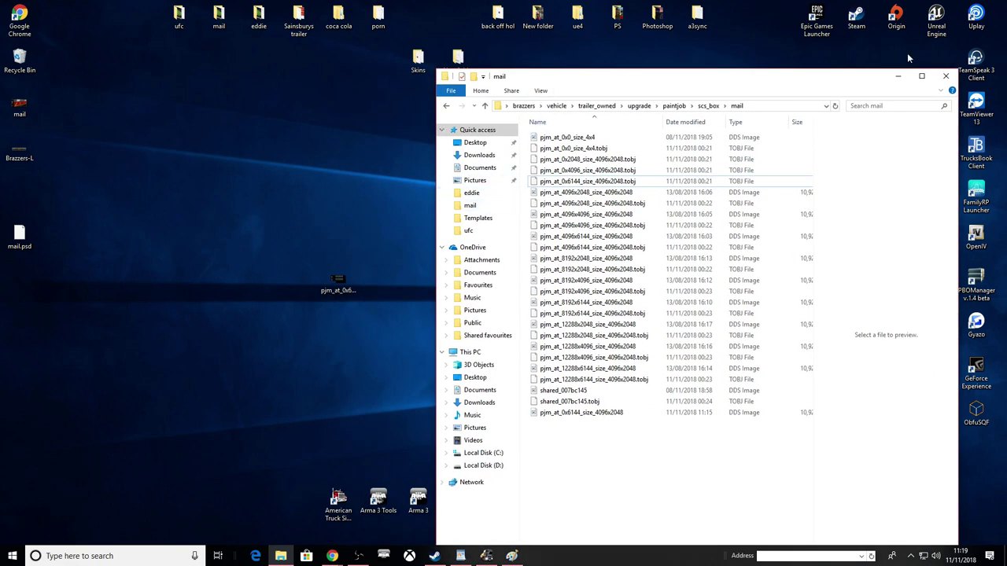
click(945, 75)
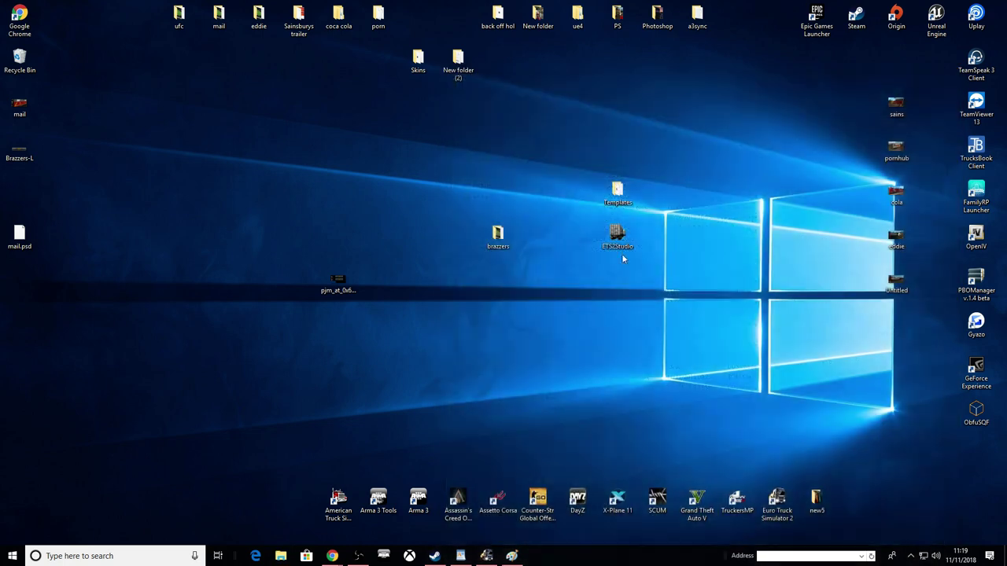
Step: Open the brazzers folder on the desktop to check its top-level contents, and close it
right_click(498, 246)
click(528, 474)
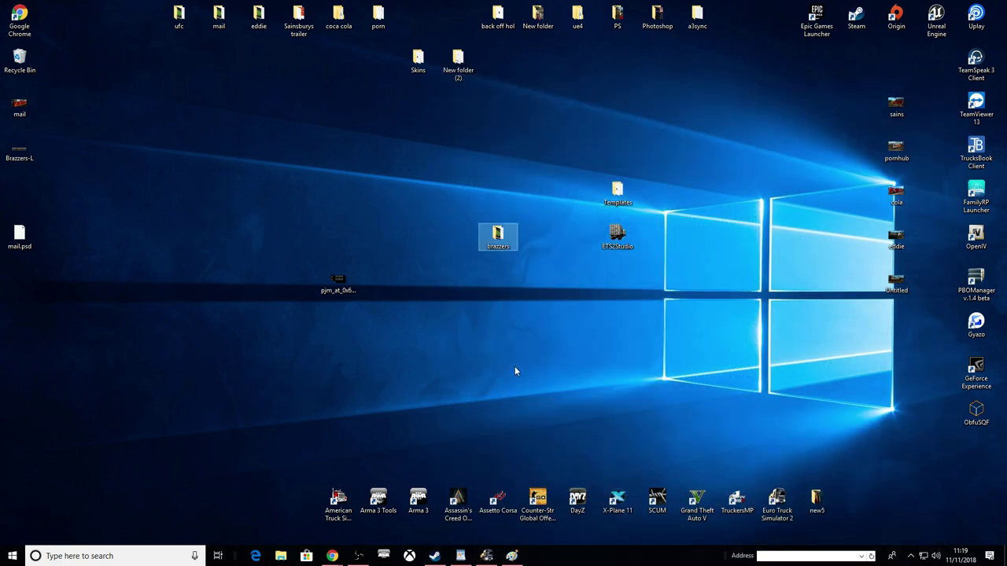
double_click(499, 236)
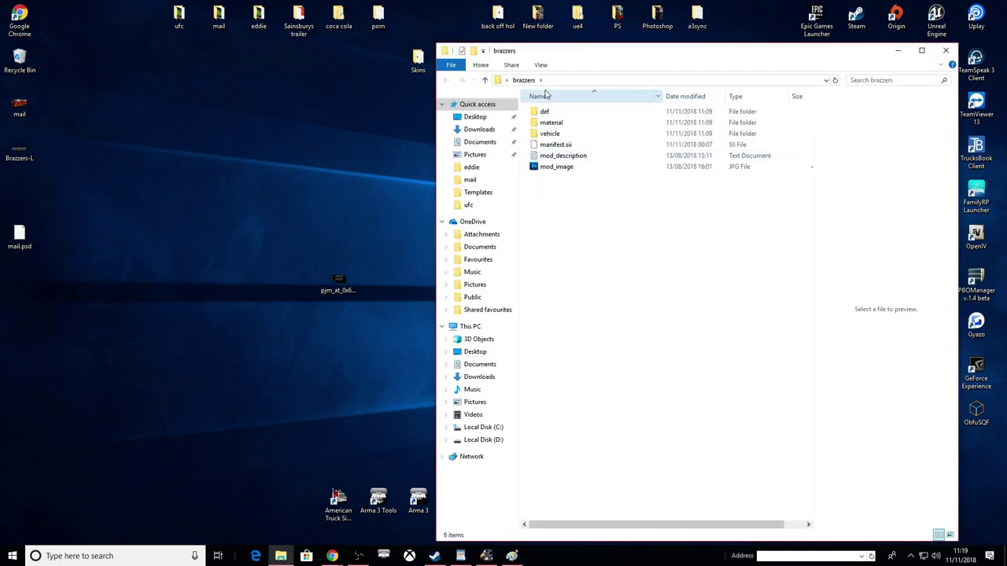
click(947, 52)
Step: Move the brazzers folder one slot closer to the pjm_at_0x6144_size_4096x2048 file on the desktop, and select that file
drag(497, 238, 457, 239)
click(453, 288)
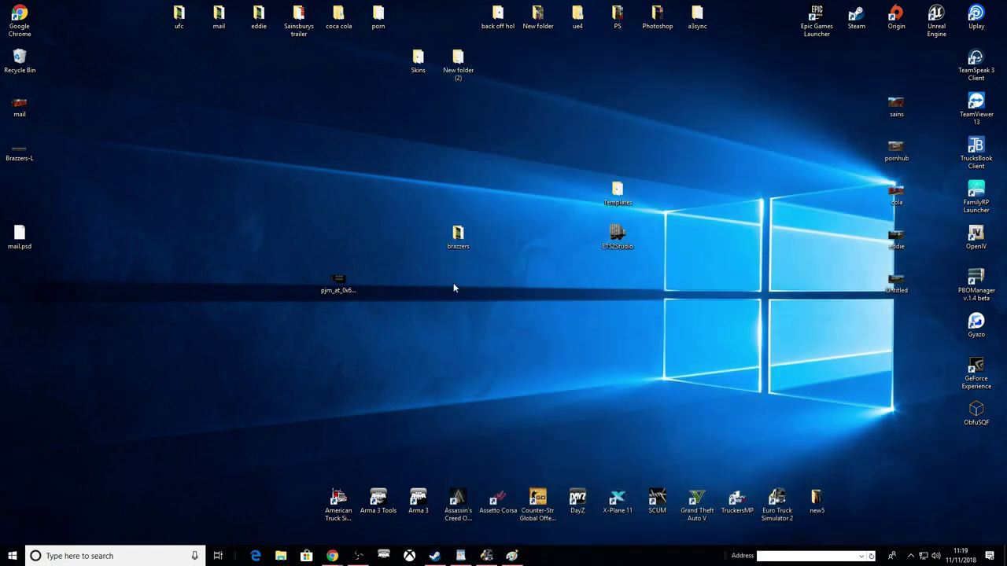
click(340, 295)
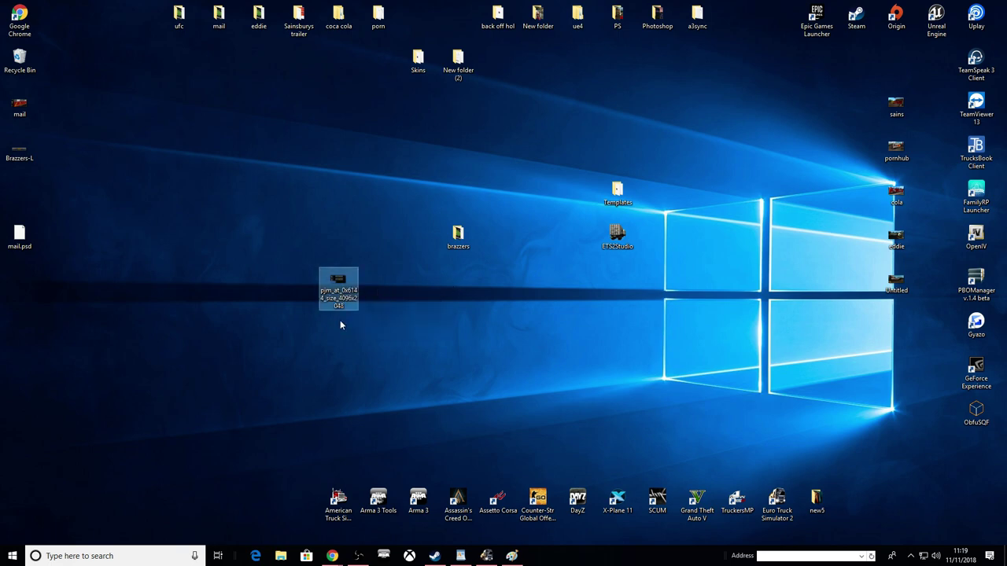
Step: Open the brazzers folder on the desktop and preview its mod_description and mod_image files
double_click(460, 240)
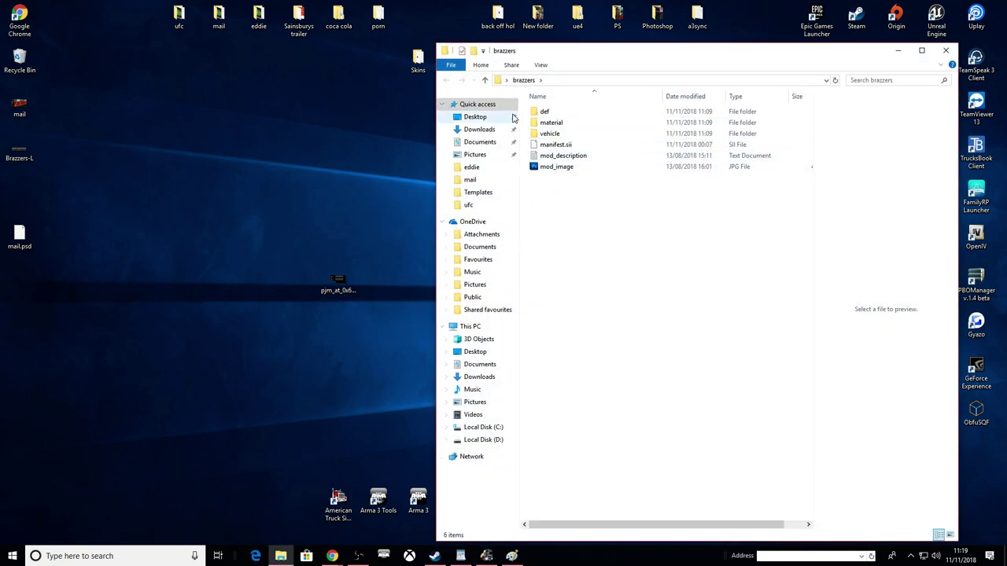
click(945, 50)
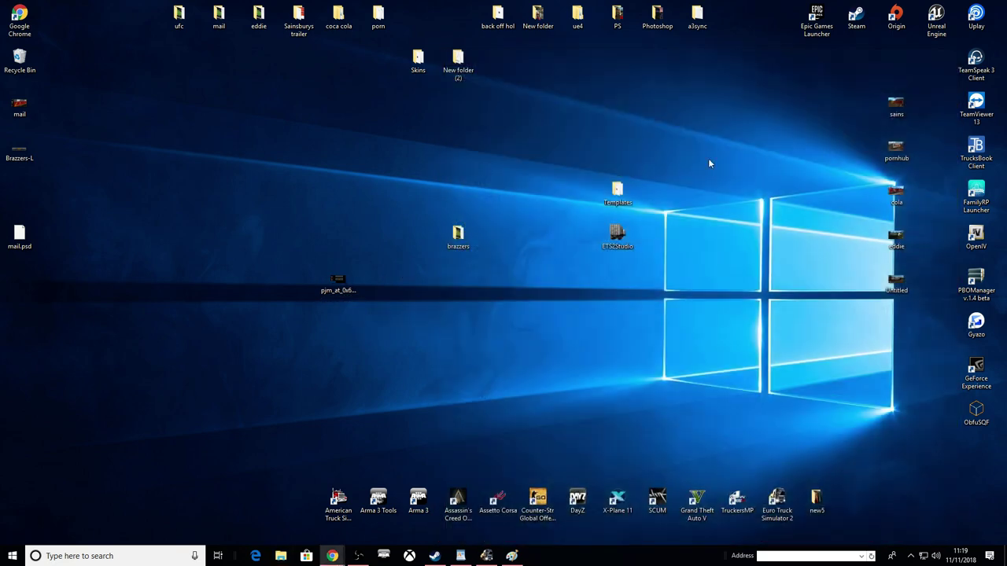
double_click(460, 246)
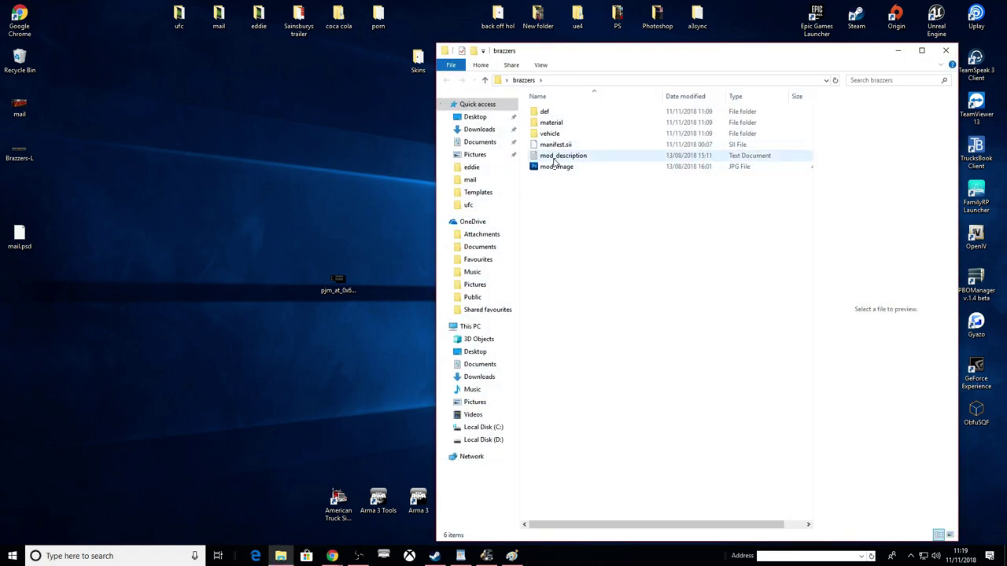
right_click(555, 157)
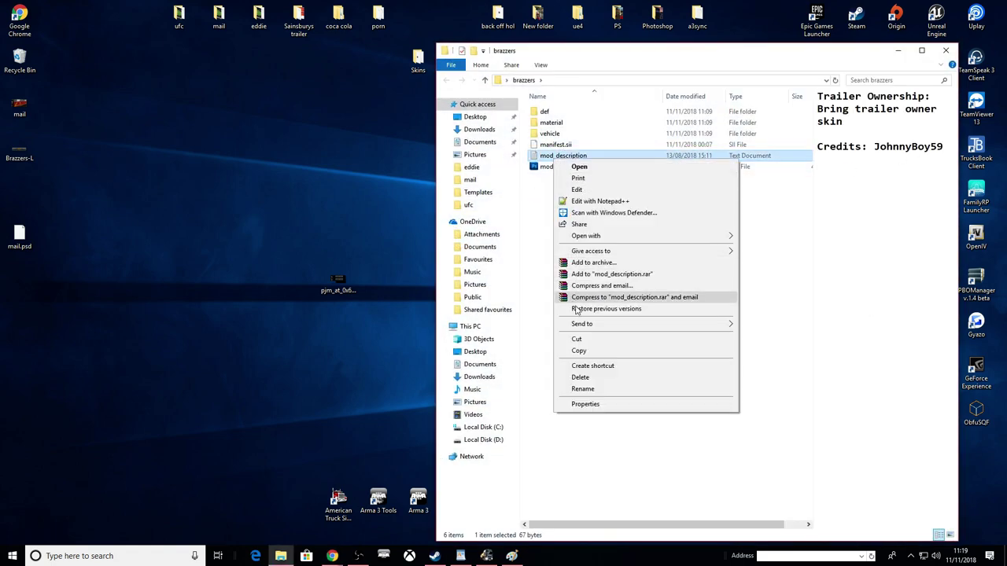
click(622, 350)
click(556, 167)
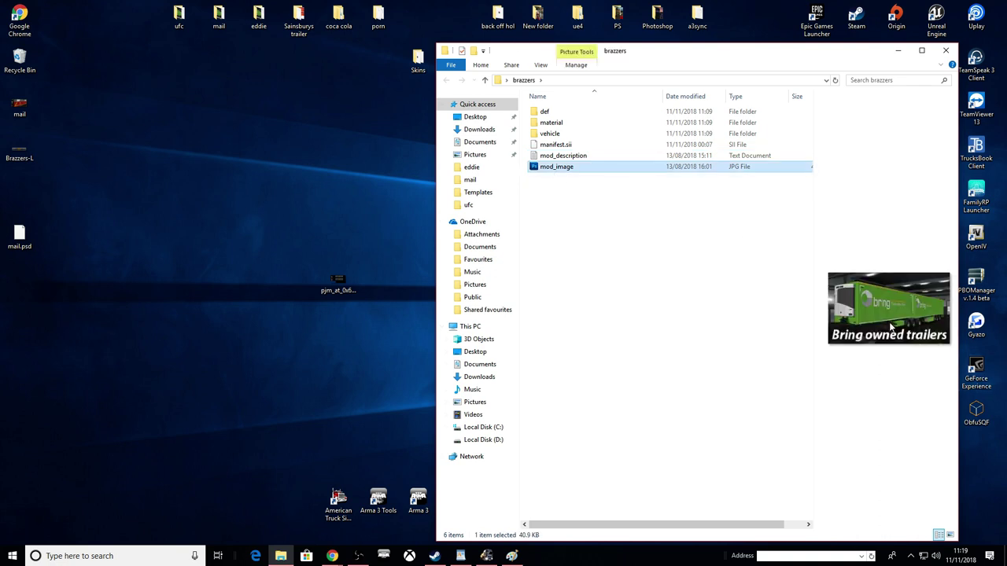
Step: Open manifest.sii in Notepad++ and change the display_name to "brazzers trailer owner skin"
click(555, 145)
right_click(559, 146)
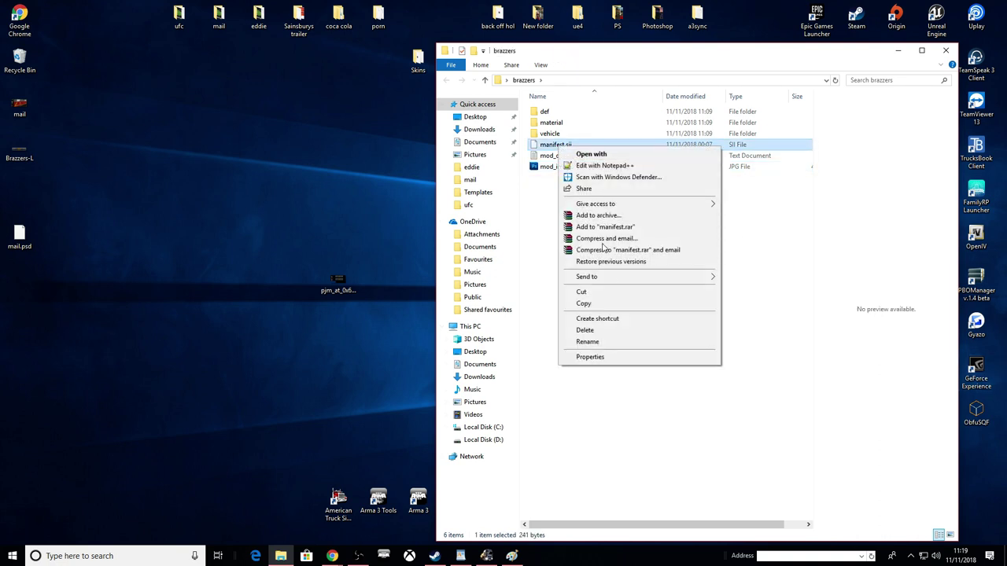
click(602, 165)
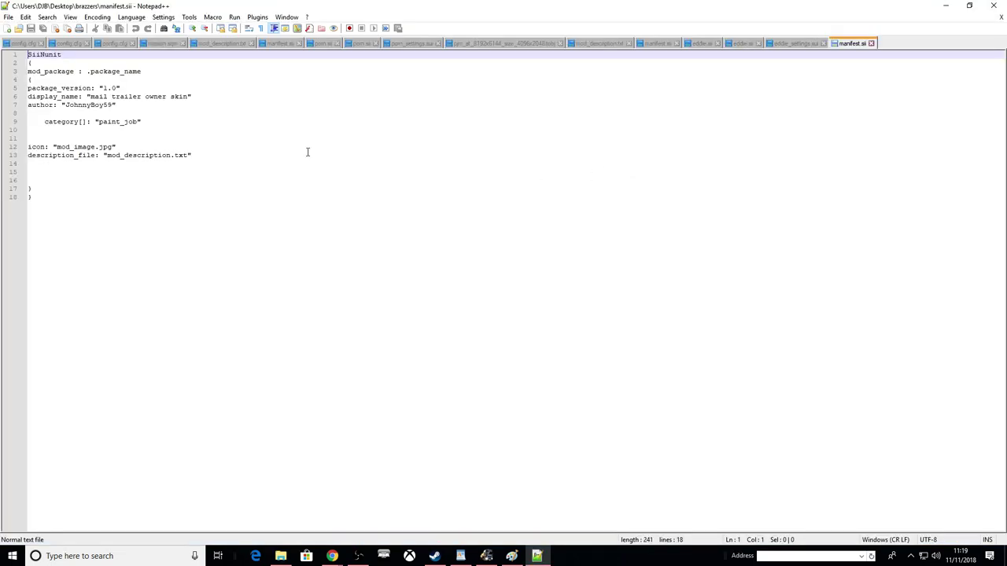
double_click(97, 96)
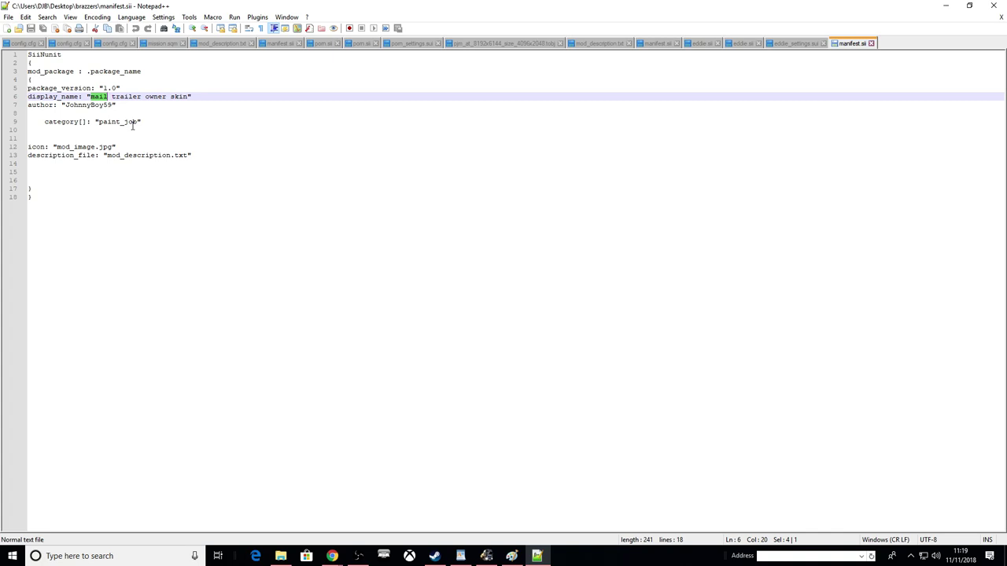
text(v)
key(BackSpace)
text(brazzers)
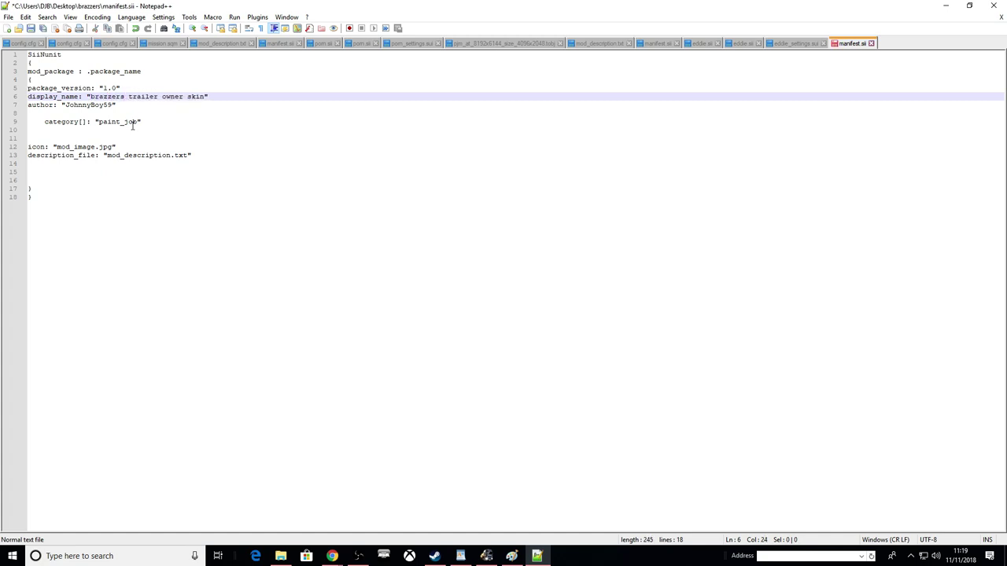
Step: Copy the word brazzers from the display_name line, save manifest.sii and close the editor
double_click(96, 96)
right_click(98, 95)
click(118, 115)
key(ctrl+s)
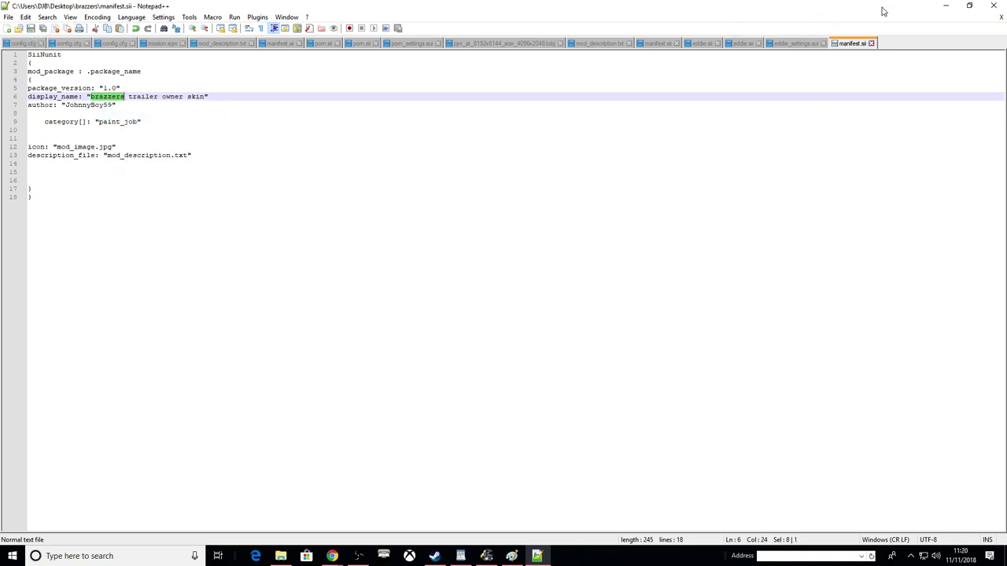
click(994, 5)
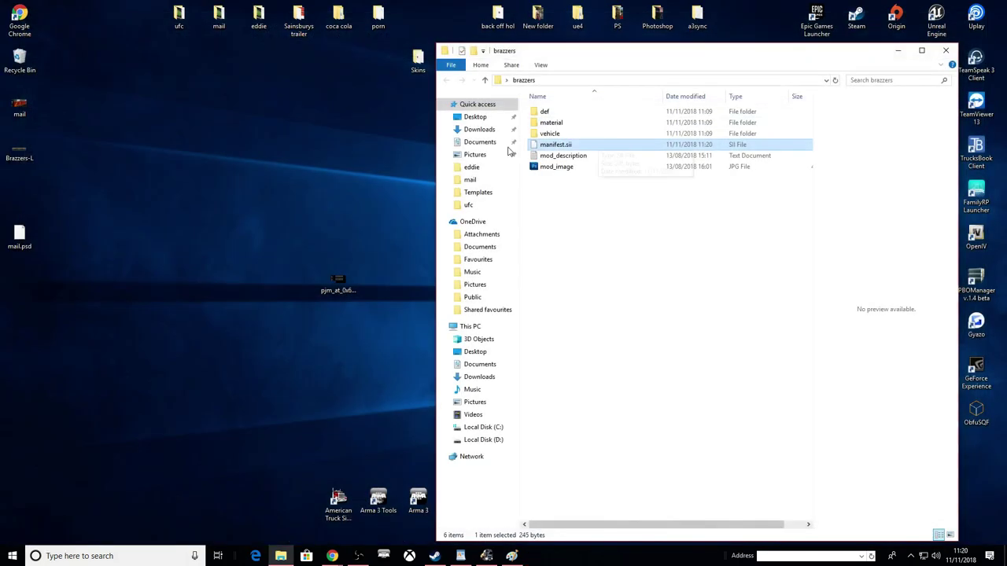
Step: Open the mod's def\vehicle\trailer_owned\scs.box\paint_job folder
double_click(546, 135)
key(alt+Left)
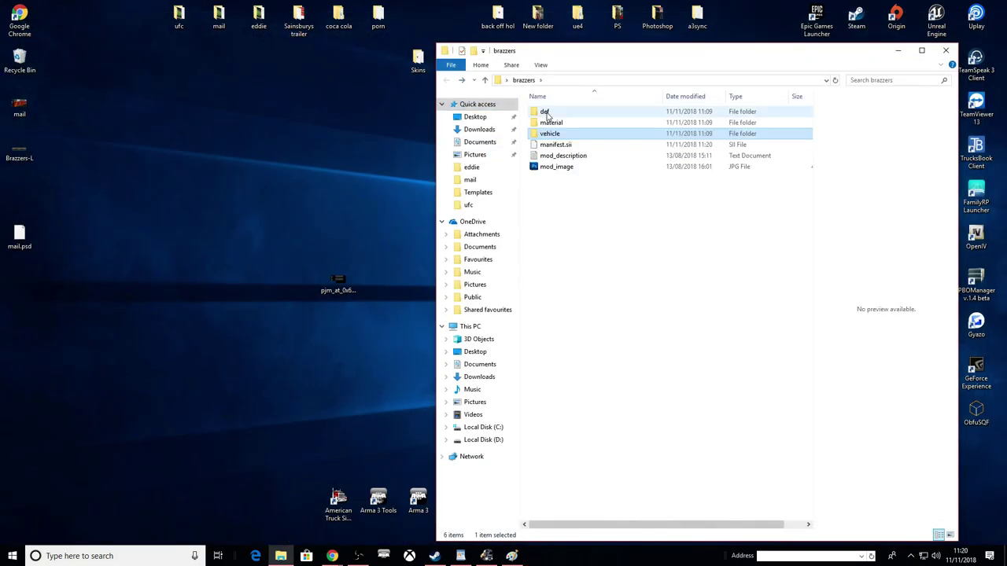
double_click(546, 113)
double_click(548, 114)
double_click(547, 114)
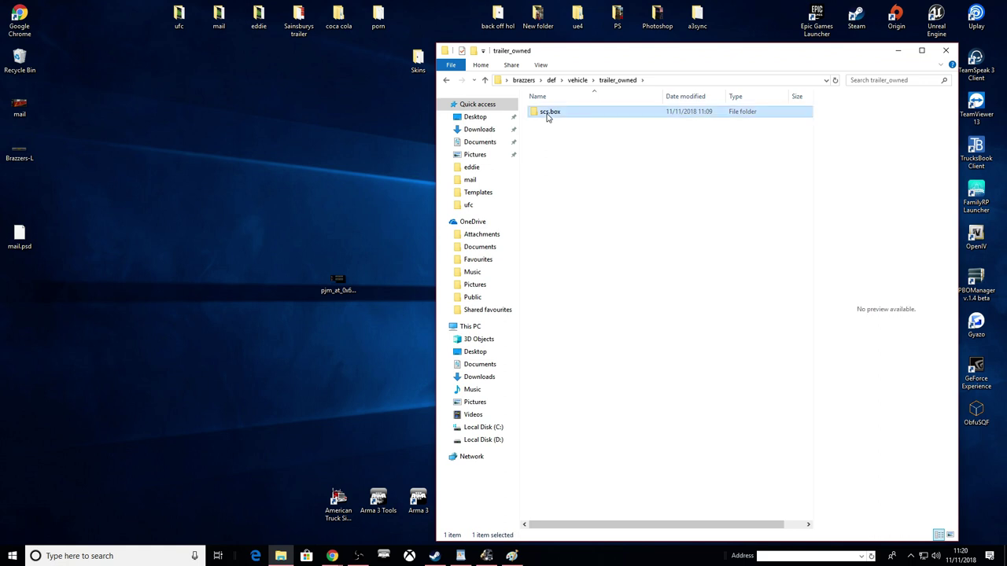
double_click(547, 112)
double_click(545, 112)
Step: Rename the .sui settings file in the paint_job folder as brazzers_settings.sui, pasting the copied name
right_click(549, 135)
click(578, 331)
click(553, 134)
right_click(548, 137)
click(573, 180)
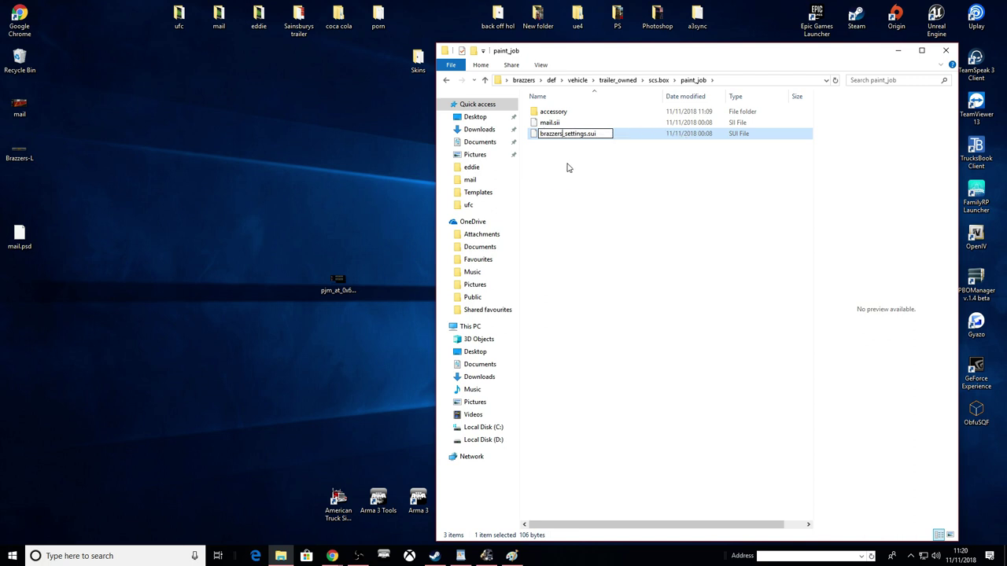
click(570, 167)
Step: Rename mail.sii in the paint_job folder as brazzers.sii
right_click(551, 134)
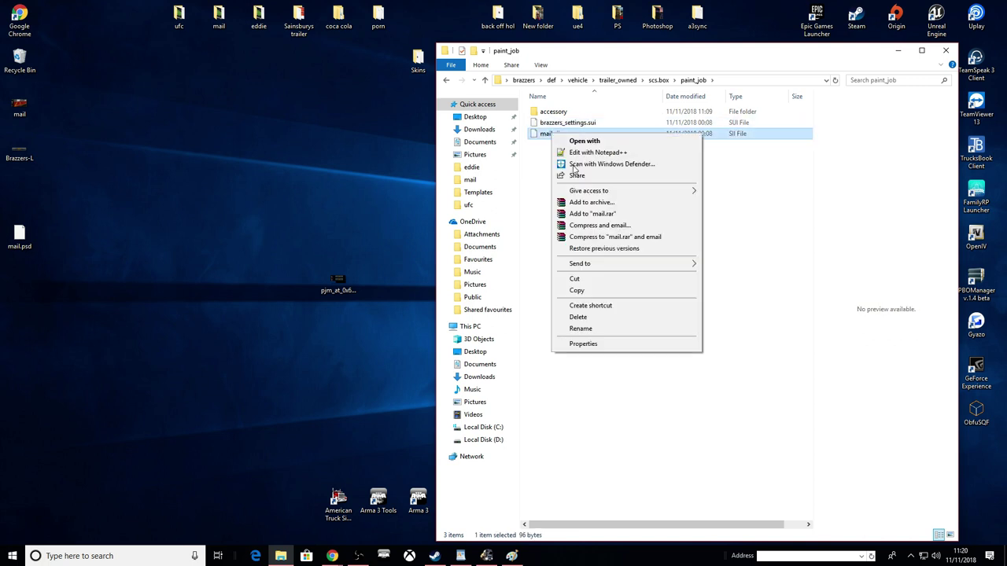
click(578, 329)
right_click(549, 134)
click(572, 181)
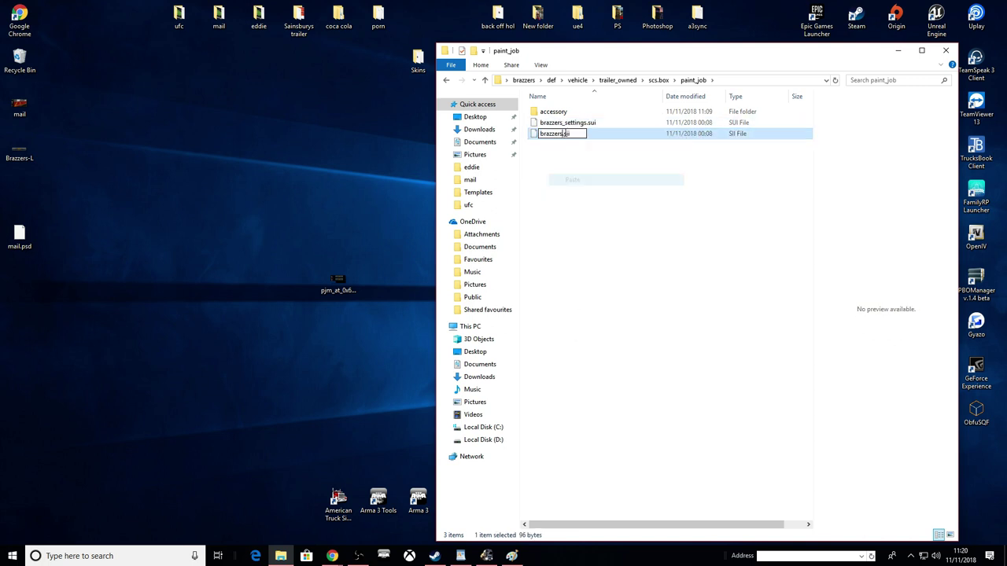
click(561, 112)
Step: Open the accessory subfolder and rename its mail.sii file as brazzers.sii
double_click(561, 113)
right_click(548, 114)
click(577, 313)
right_click(548, 112)
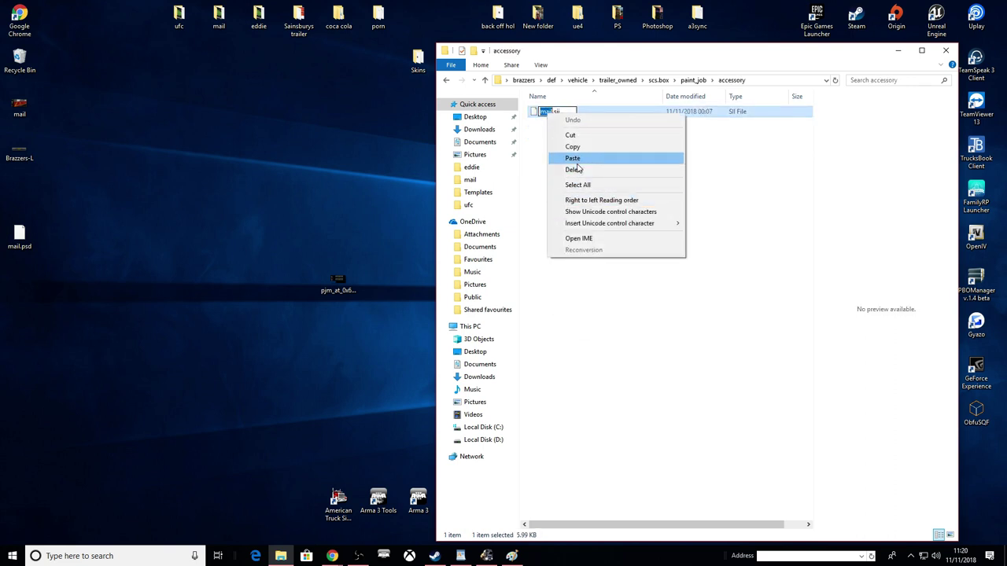
click(575, 157)
click(586, 172)
Step: Open brazzers.sii from the paint_job folder in Notepad++ and set the accessory_paint_job_data name to brazzers.scs.box.paint_job
click(691, 81)
right_click(560, 126)
click(613, 153)
double_click(150, 72)
right_click(153, 73)
click(178, 102)
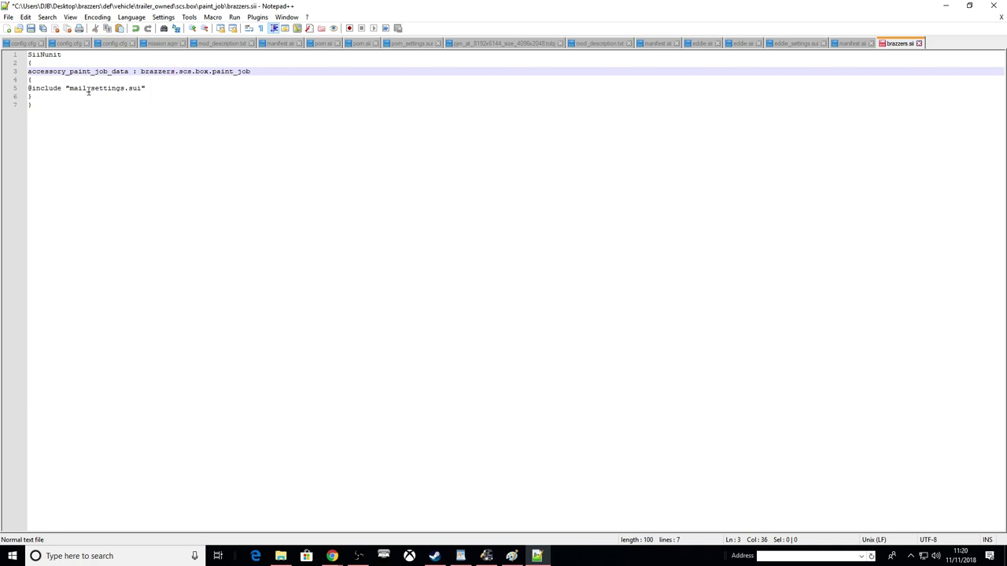
drag(88, 91, 73, 91)
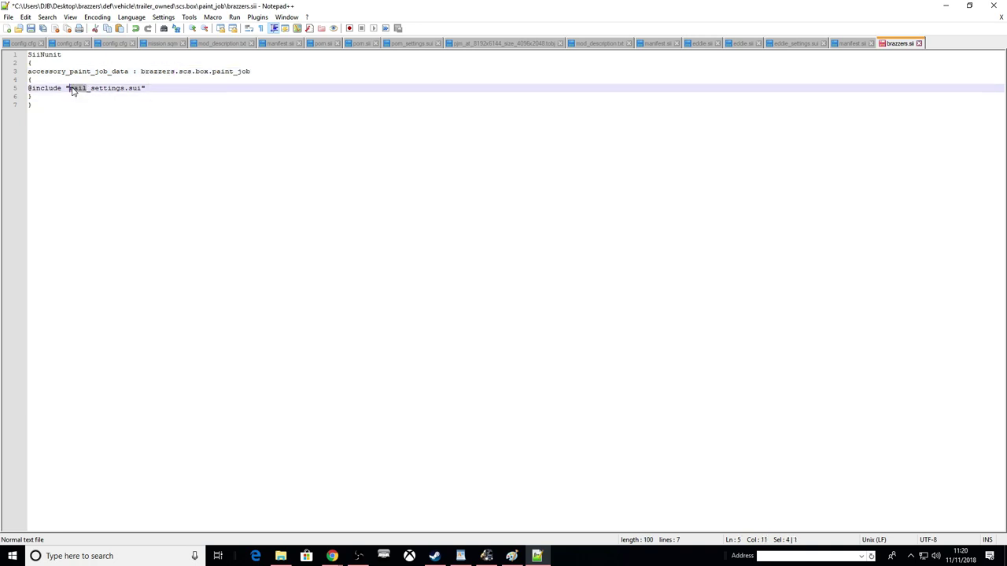
right_click(71, 90)
click(94, 116)
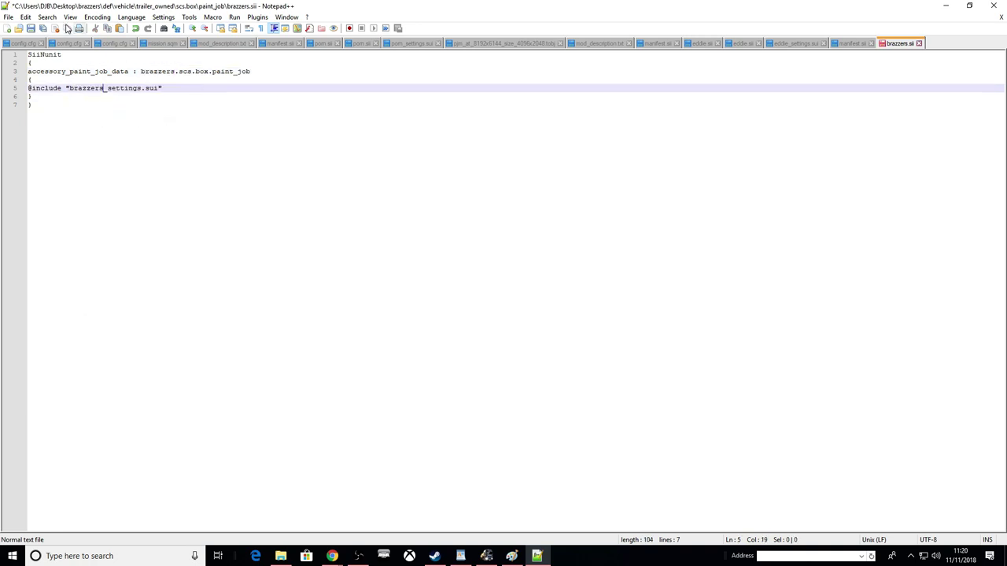
click(30, 28)
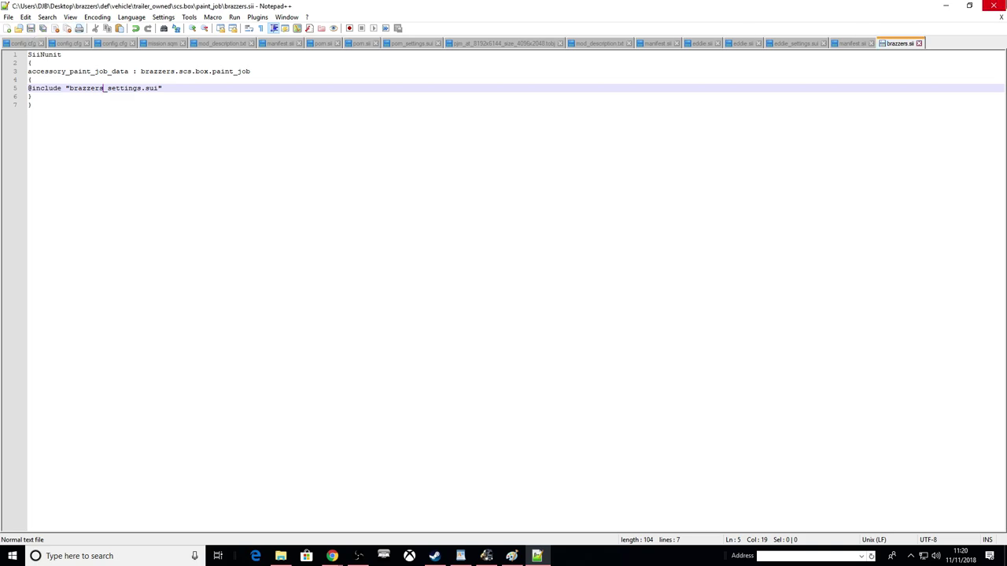
click(994, 5)
Step: Open brazzers_settings.sui in Notepad++, set both the name and icon values to "brazzers", save it and close the editor
click(549, 135)
right_click(548, 135)
click(602, 154)
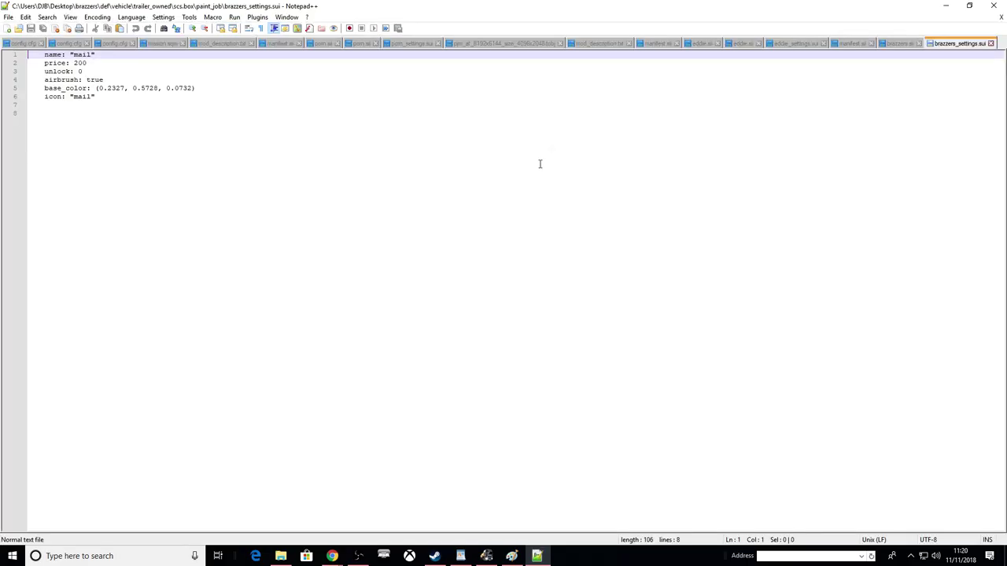
double_click(81, 55)
right_click(81, 55)
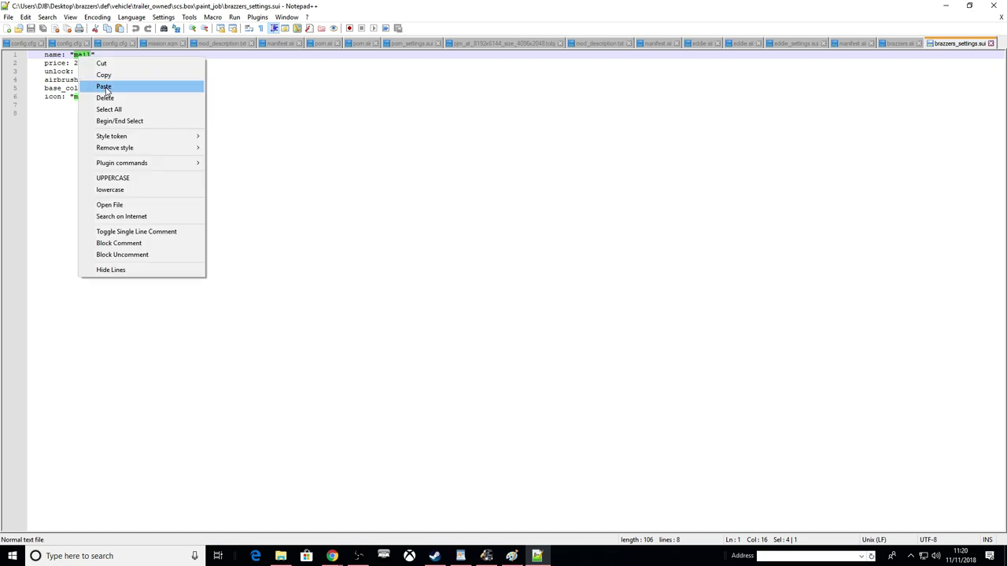
click(101, 84)
double_click(80, 97)
right_click(78, 99)
click(100, 128)
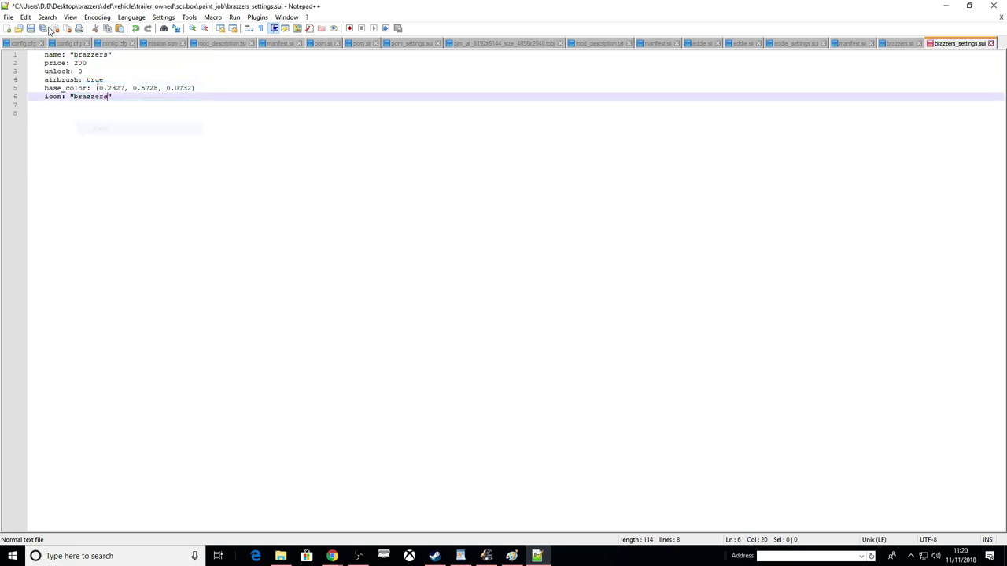
click(32, 29)
click(993, 6)
Step: Replace every occurrence of mail with brazzers in the accessory folder's brazzers.sii, save the file and close the editor
double_click(575, 110)
right_click(561, 117)
click(565, 129)
double_click(323, 89)
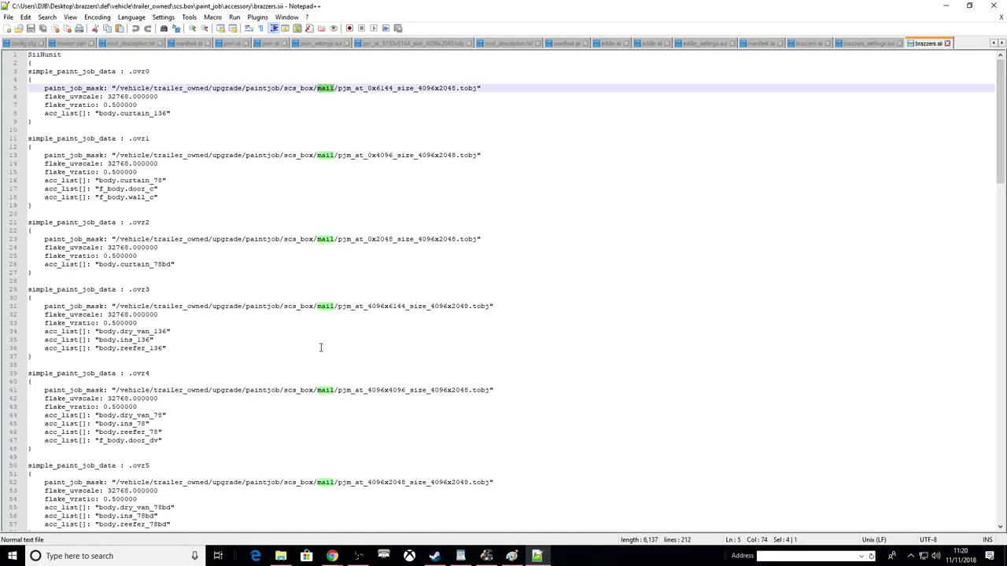
key(ctrl+f)
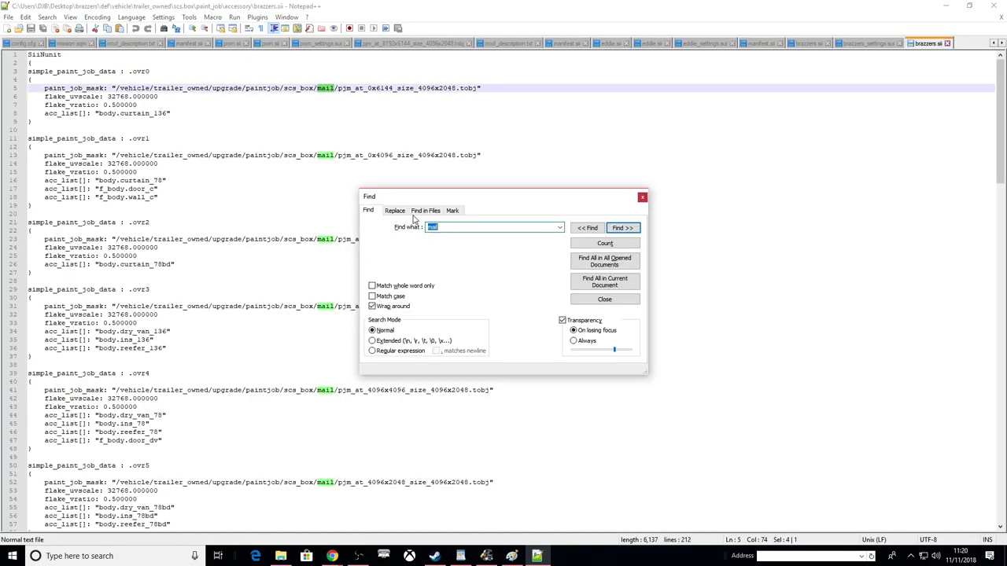
click(400, 212)
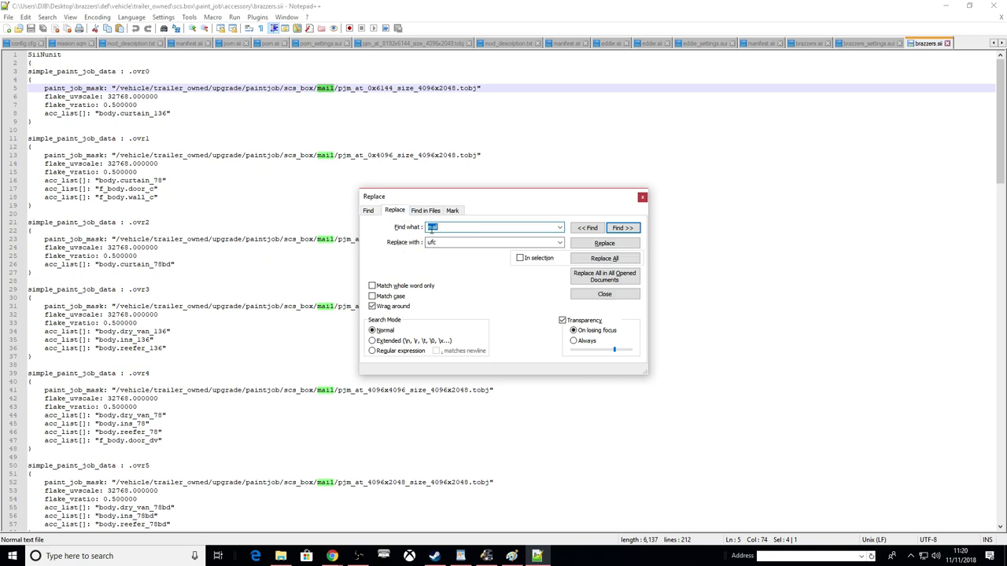
double_click(431, 242)
right_click(435, 238)
click(481, 288)
click(605, 259)
click(642, 197)
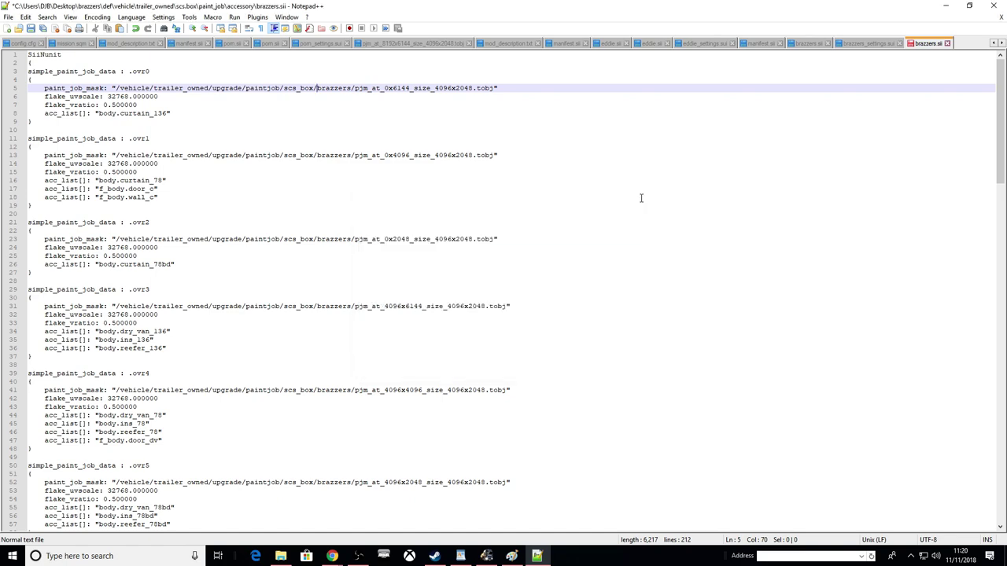
click(31, 29)
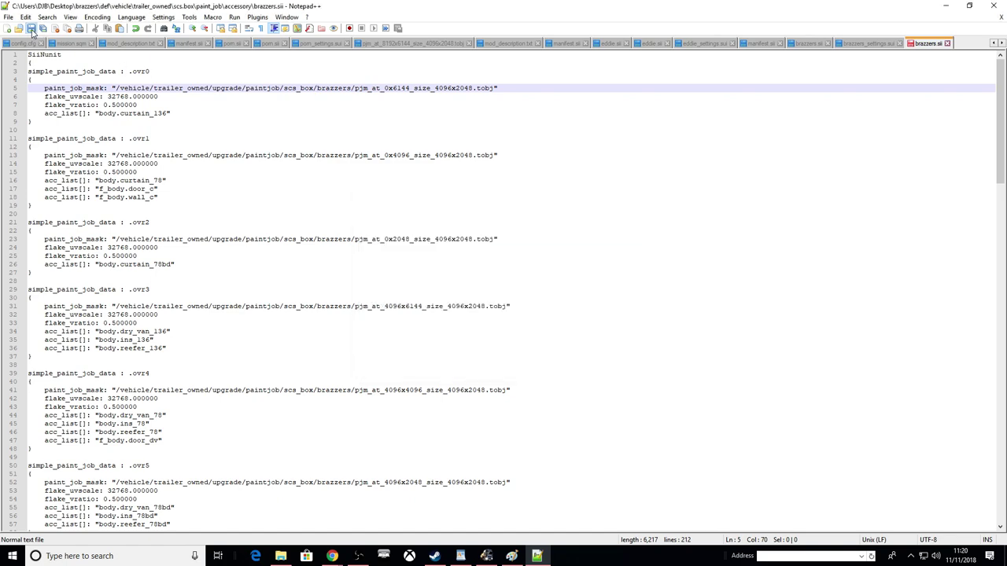
click(994, 5)
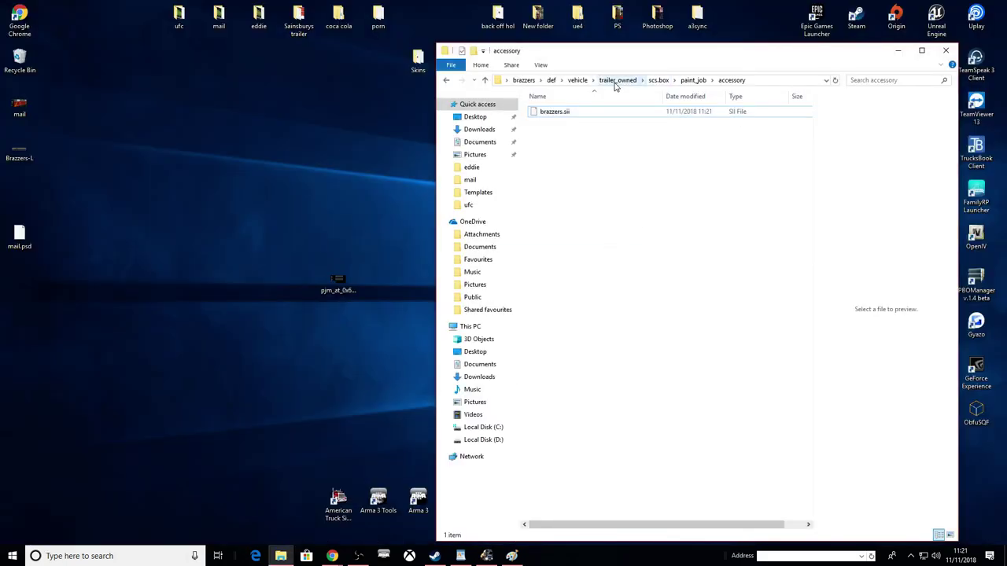
Step: Return to the brazzers root folder and open vehicle\trailer_owned\upgrade\paintjob\scs_box
click(577, 80)
click(551, 81)
click(523, 80)
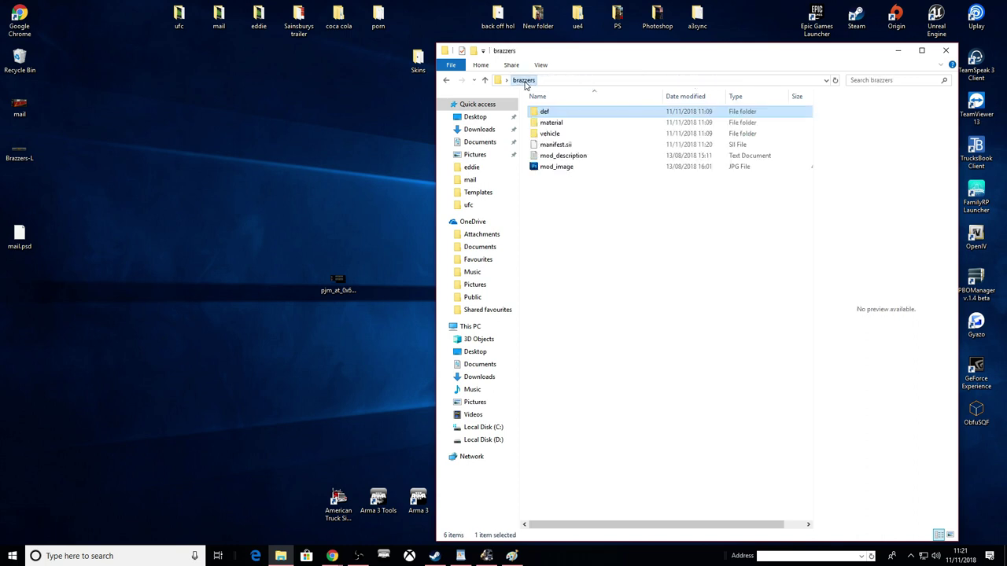
double_click(559, 137)
double_click(553, 113)
double_click(553, 114)
double_click(554, 115)
double_click(554, 115)
Step: Rename the mail folder inside scs_box as brazzers
right_click(554, 116)
click(619, 358)
right_click(553, 123)
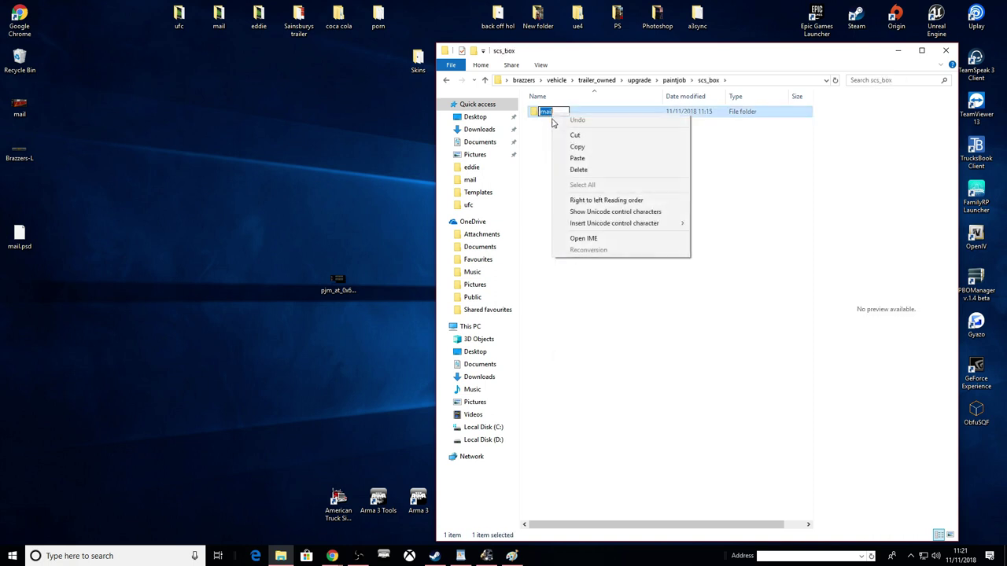
click(580, 158)
click(554, 124)
Step: Open the scs_box\brazzers texture folder, select pjm_at_0x0_size_4x4, and move the window to uncover the Templates and ETS2Studio desktop icons
double_click(553, 115)
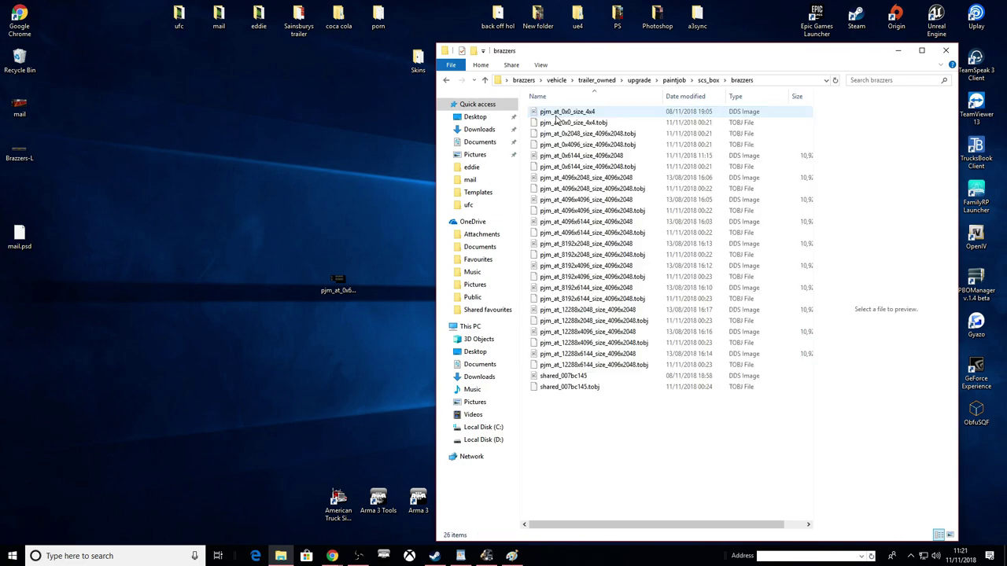
click(561, 114)
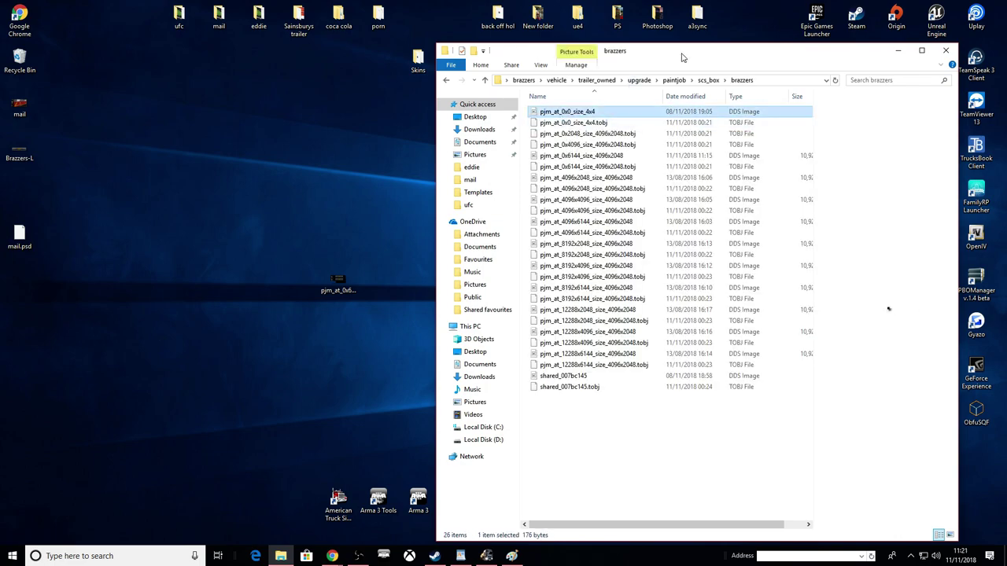
drag(683, 57, 269, 36)
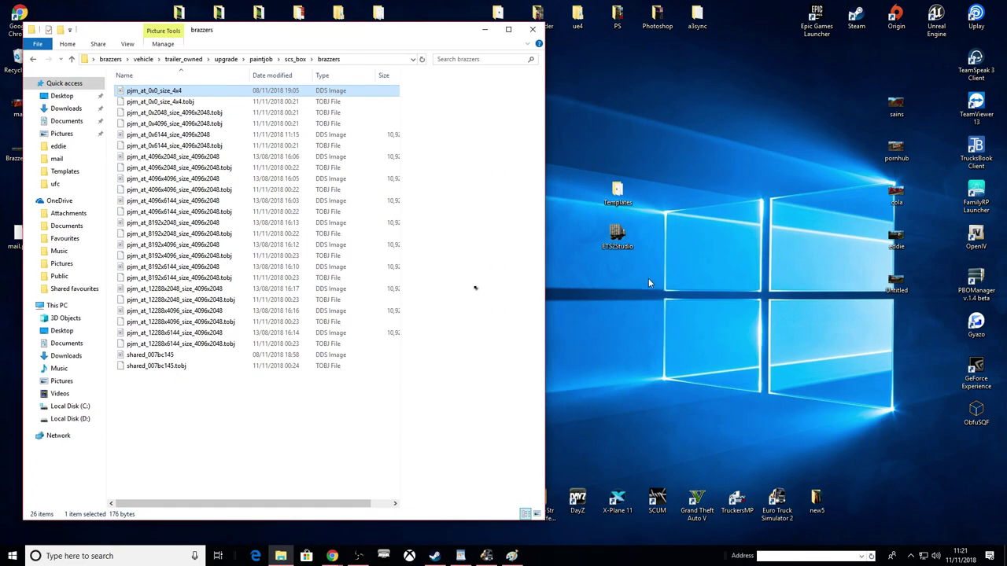
Step: End the running Euro Truck Simulator 2 task in Task Manager and close Task Manager
click(612, 235)
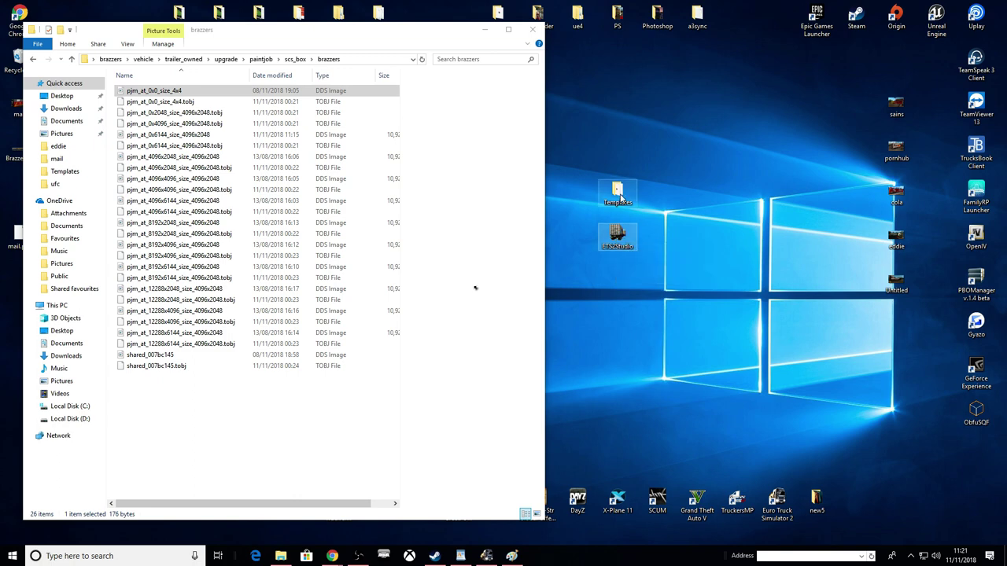
click(609, 153)
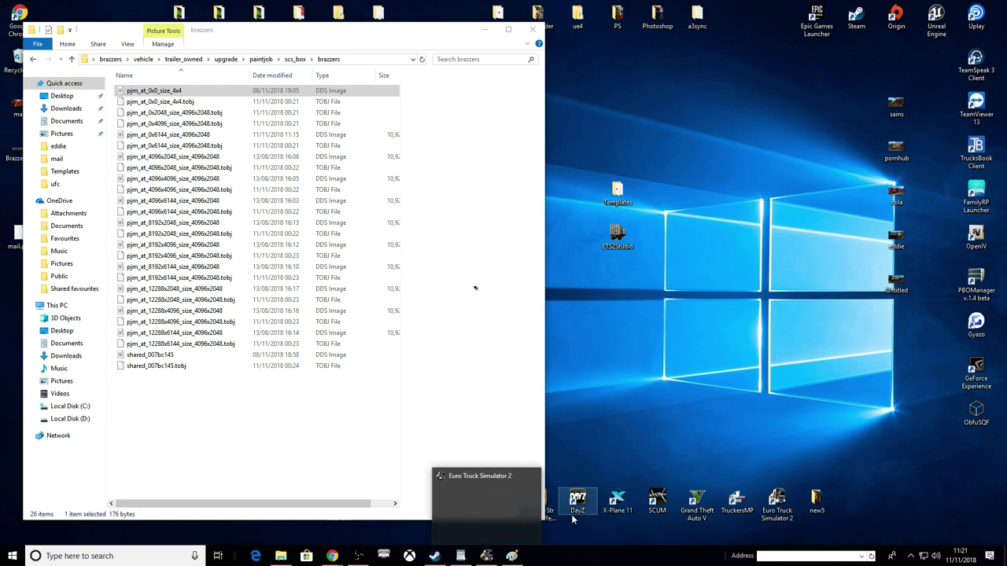
right_click(580, 555)
click(610, 512)
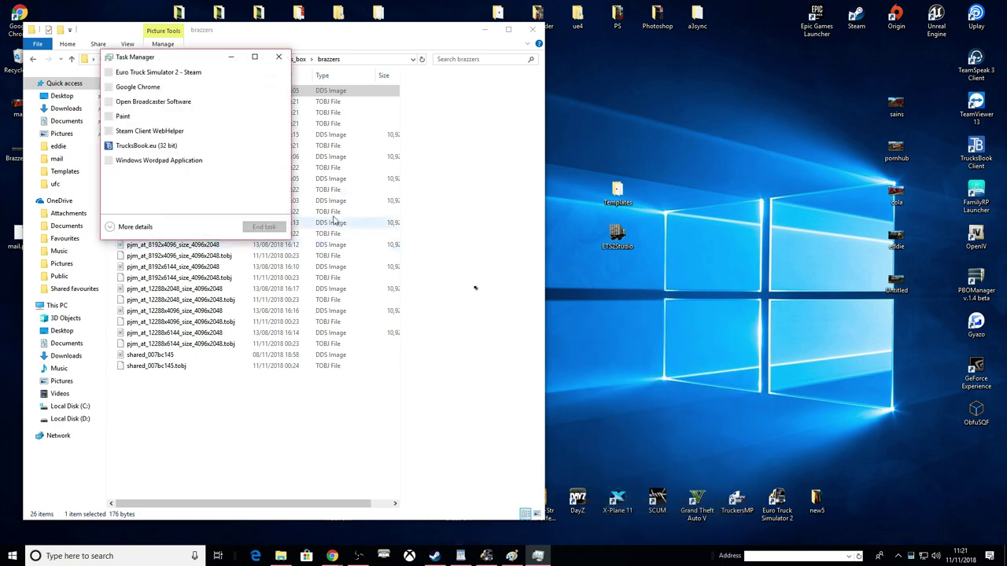
click(158, 73)
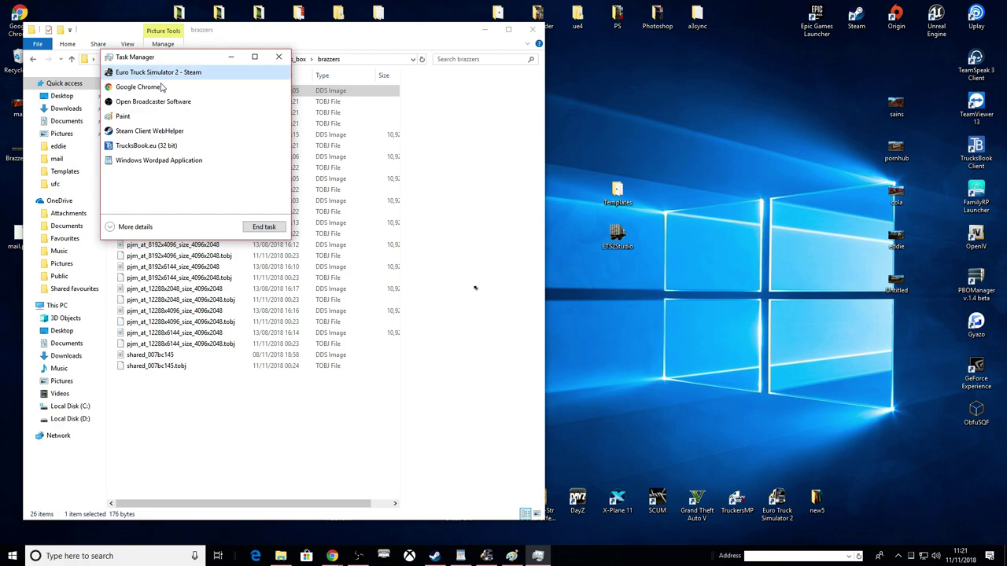
click(265, 227)
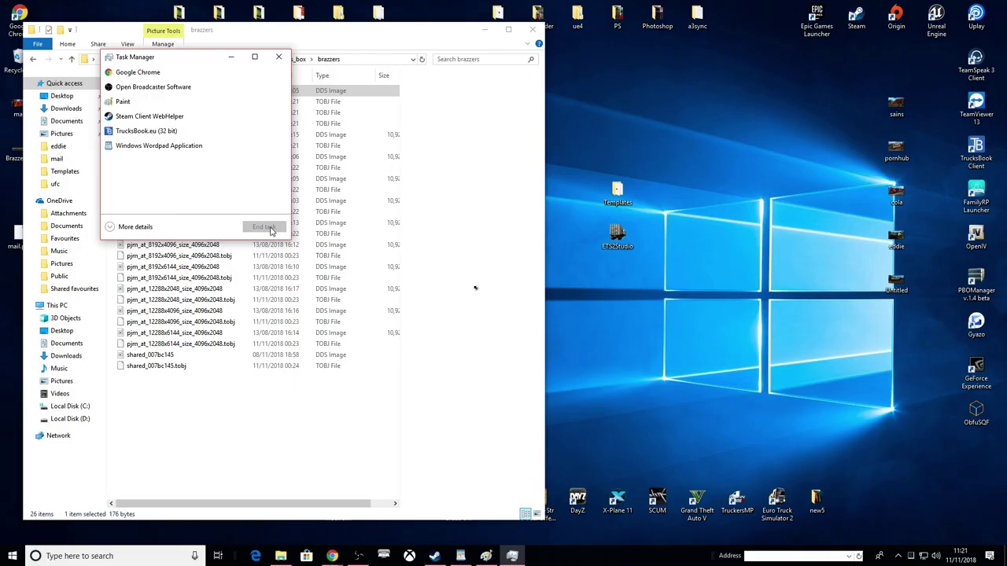
click(278, 57)
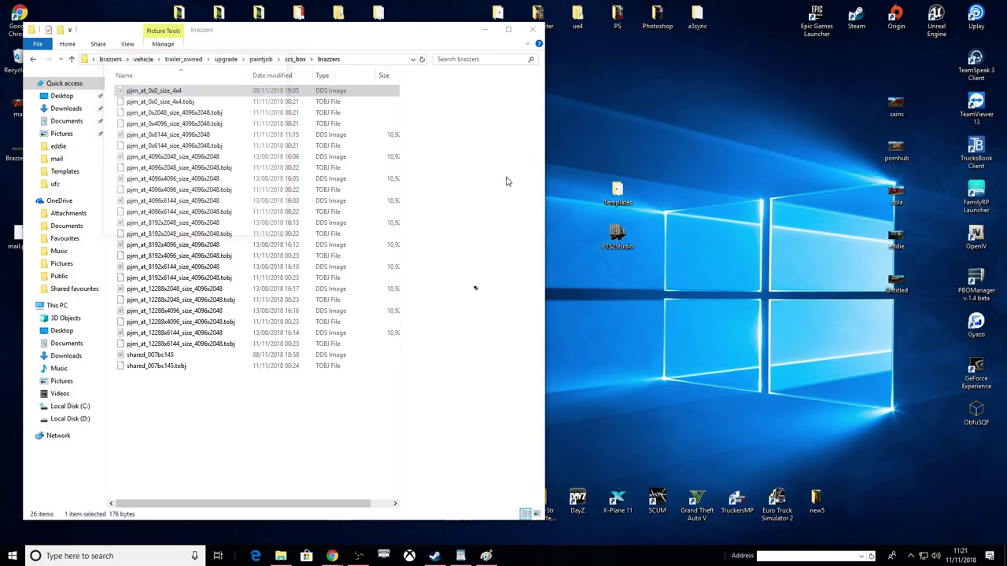
Step: Launch ETS2Studio from the desktop's New folder (2), close that folder, minimise the brazzers folder window and reposition the ETS2 Studio window
click(617, 195)
drag(457, 34, 609, 330)
double_click(458, 65)
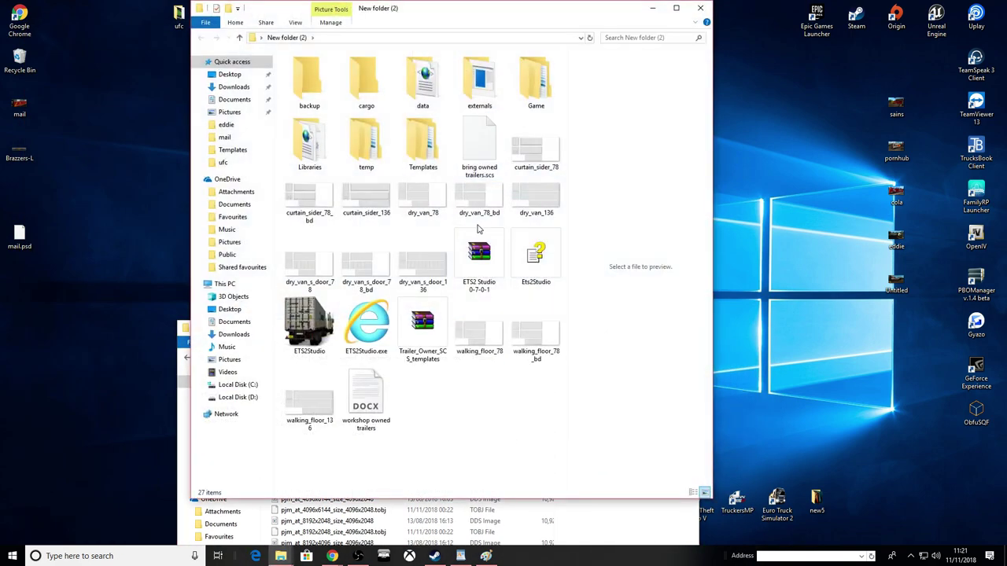
click(321, 329)
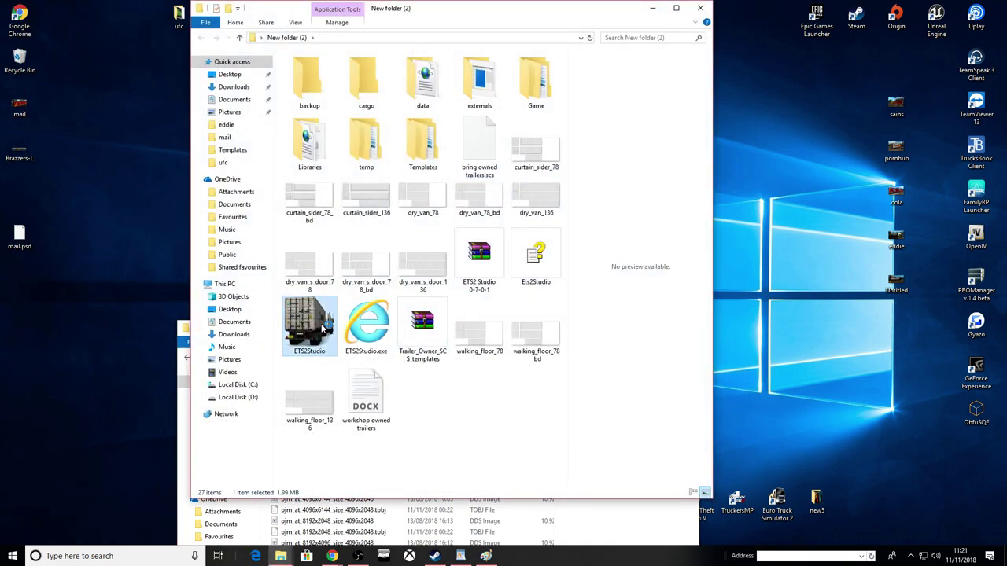
click(707, 9)
drag(516, 323, 384, 70)
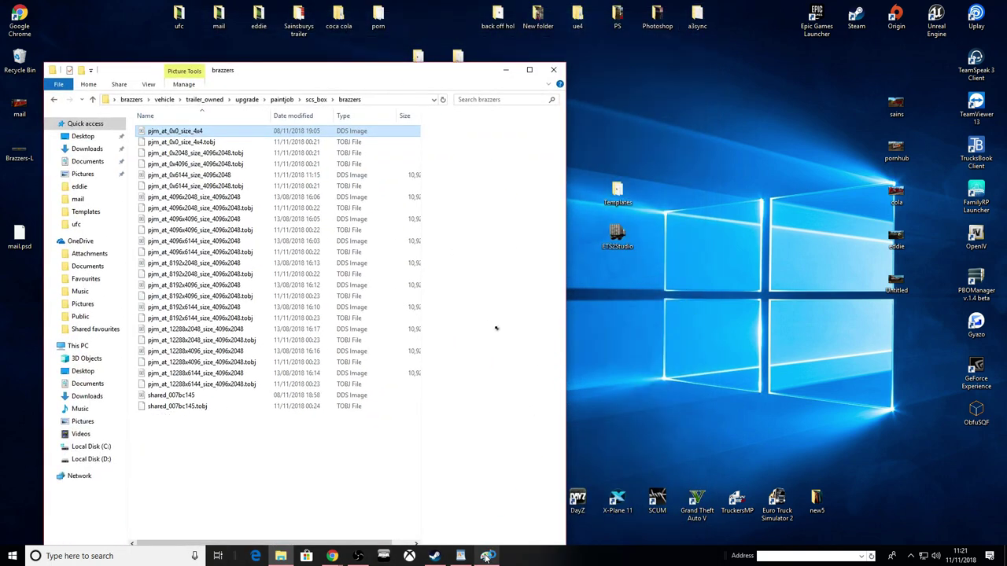
click(505, 70)
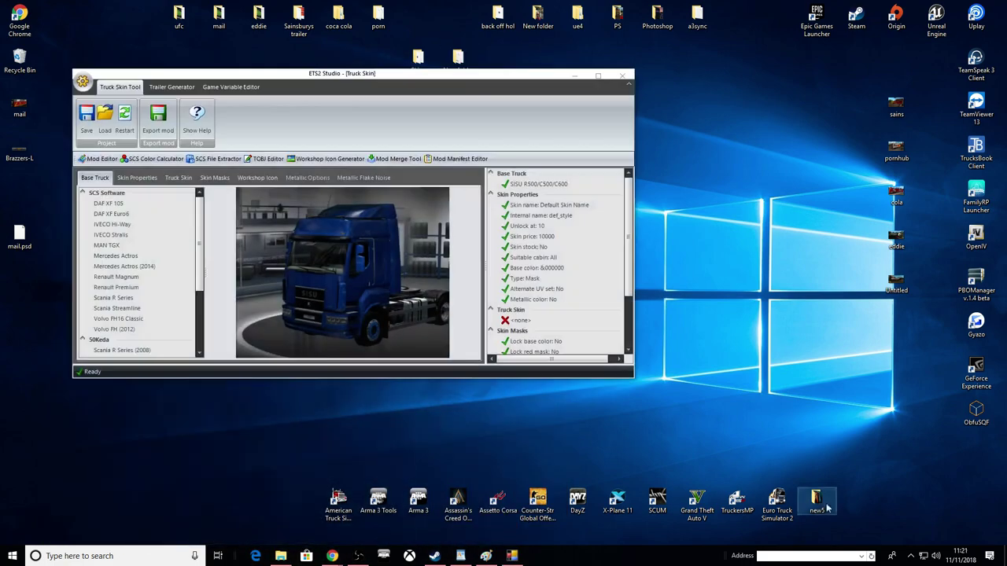
drag(517, 81, 470, 118)
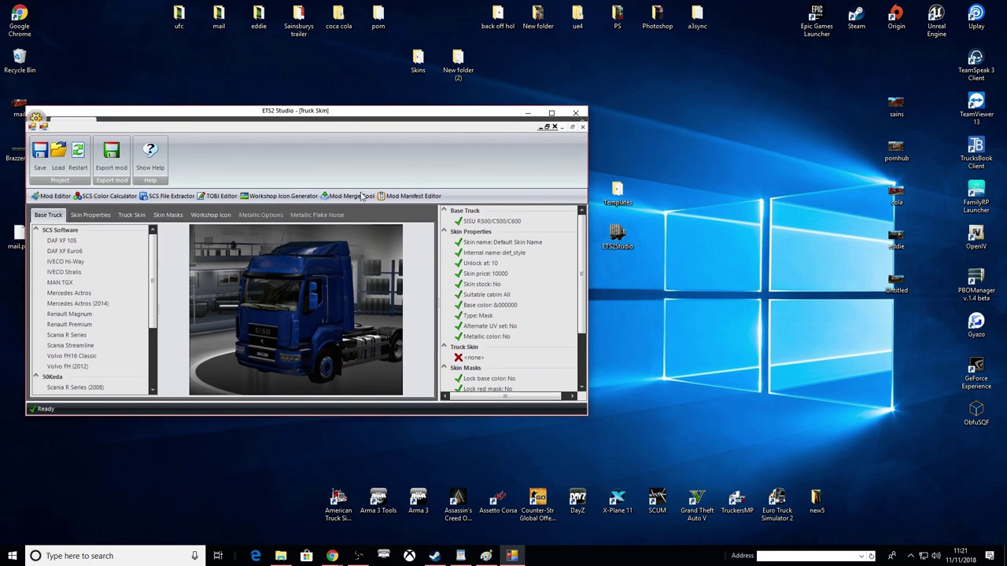
Step: Start the TOBJ Editor in ETS2 Studio and browse to the Desktop for a tobj file to open
click(219, 197)
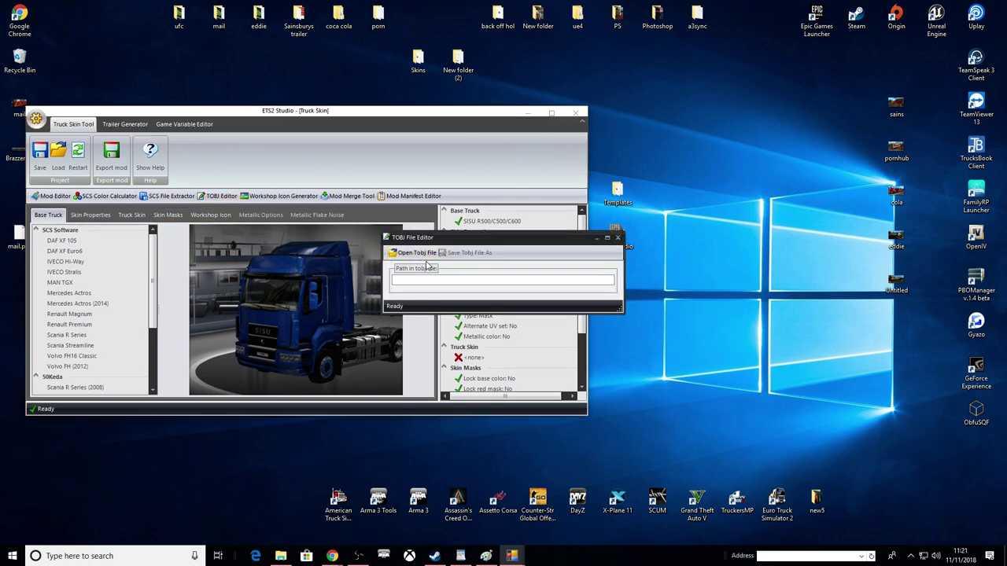
click(417, 252)
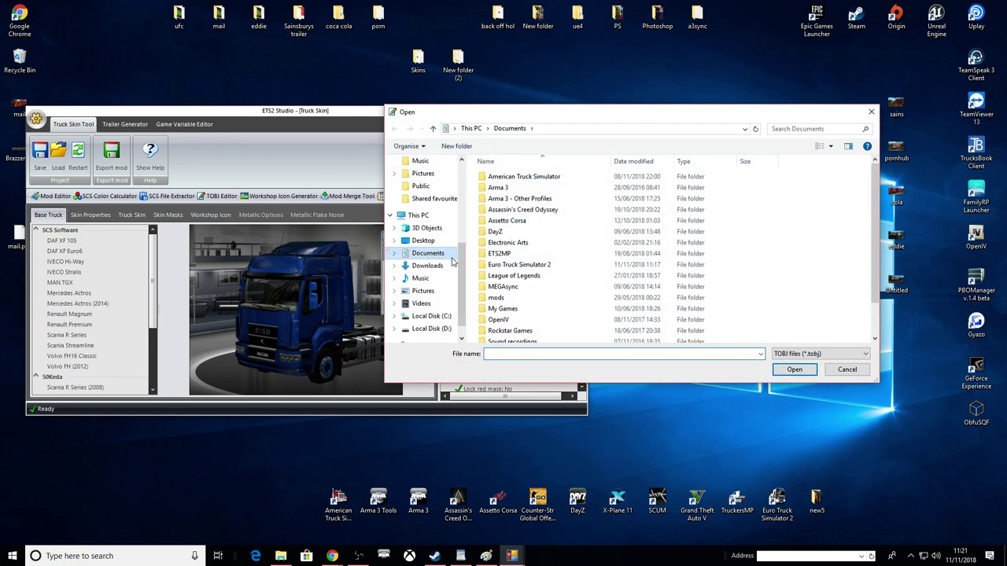
scroll(455, 238, up, 4)
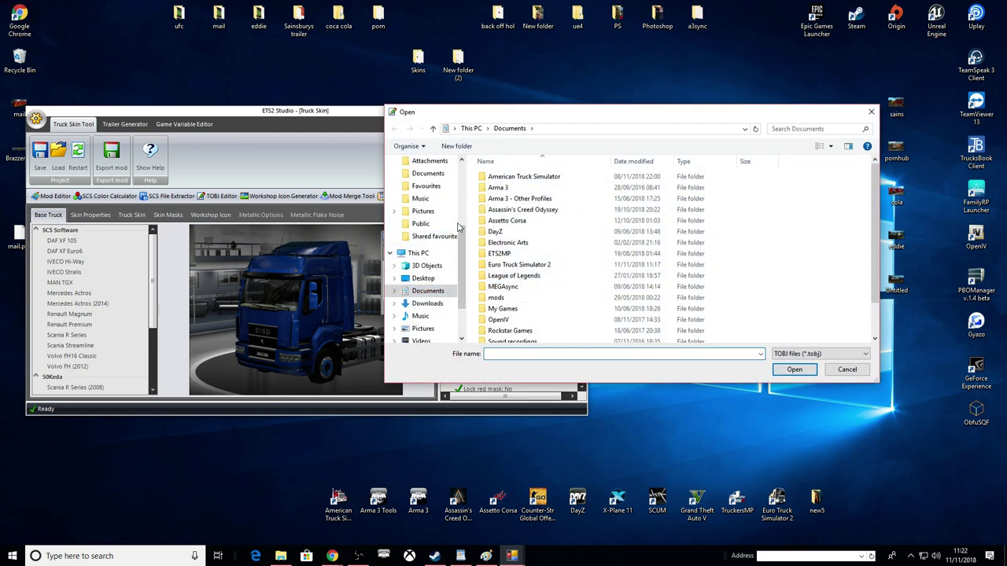
scroll(455, 238, up, 1)
click(422, 182)
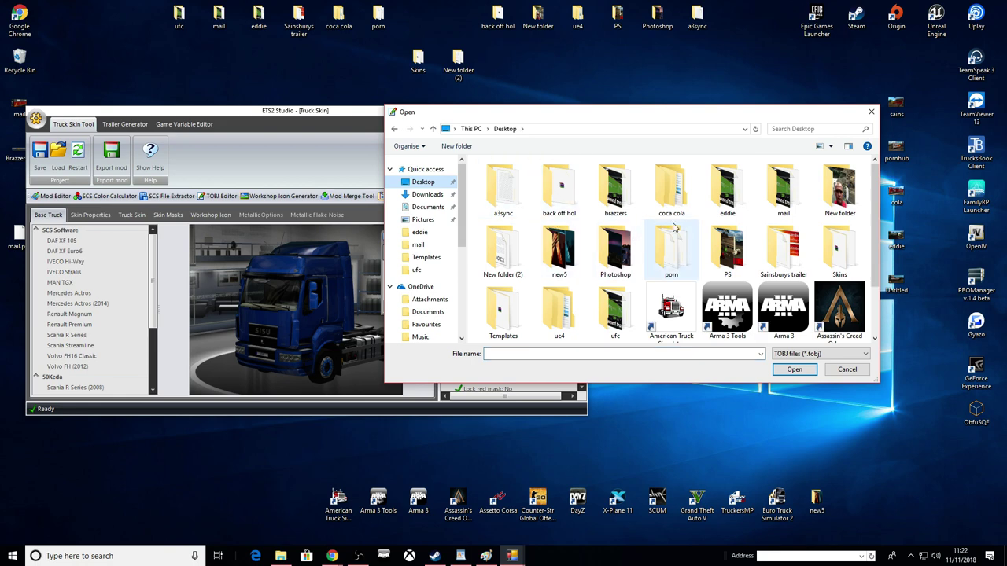
Step: Open pjm_at_0x0_size_4x4.tobj from brazzers\vehicle\trailer_owned\upgrade\paintjob\scs_box\brazzers
double_click(627, 193)
double_click(505, 204)
click(504, 186)
double_click(505, 183)
double_click(504, 181)
double_click(504, 181)
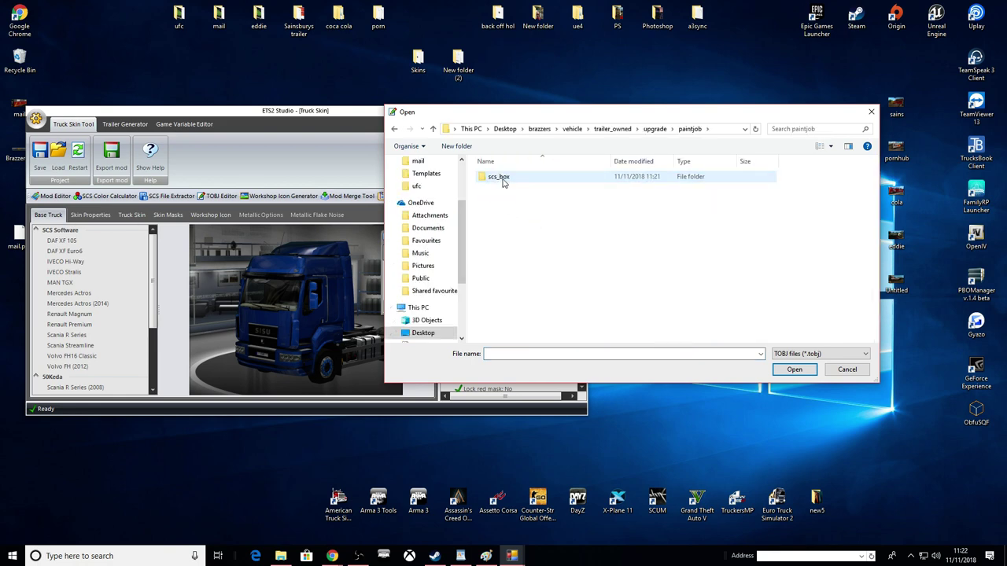
double_click(504, 181)
double_click(503, 179)
click(541, 178)
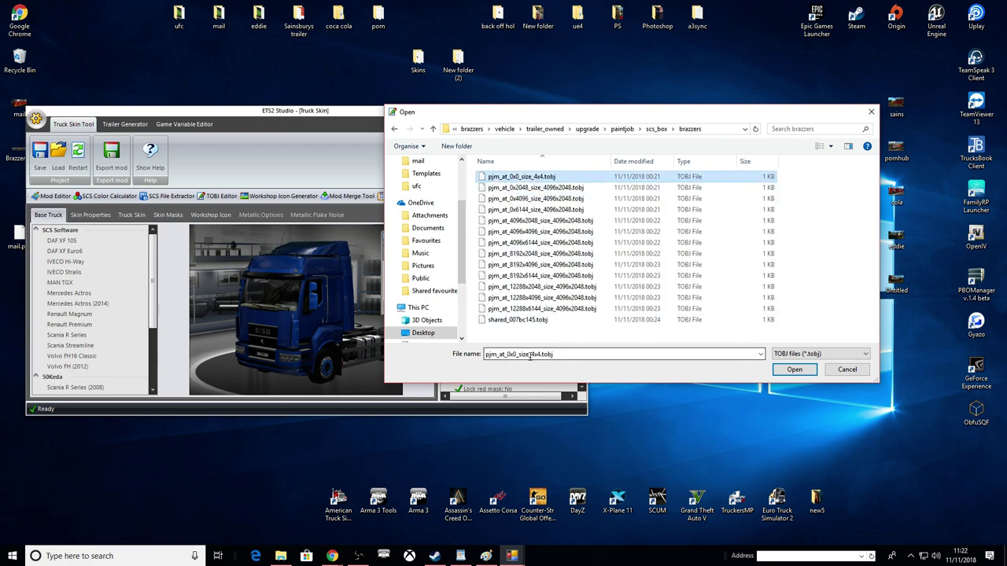
click(793, 369)
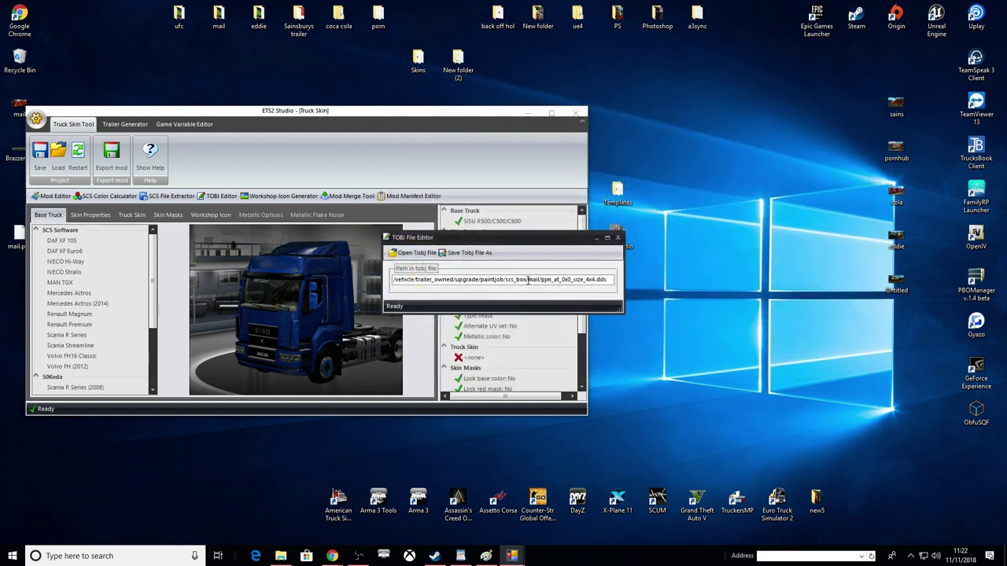
Step: Replace mail with brazzers in the tobj path and save it over pjm_at_0x0_size_4x4.tobj
right_click(530, 284)
click(530, 281)
right_click(533, 281)
click(550, 317)
click(468, 253)
click(794, 369)
click(535, 280)
Step: Open pjm_at_0x2048_size_4096x2048.tobj, replace mail with brazzers in its path, and overwrite the file
click(416, 253)
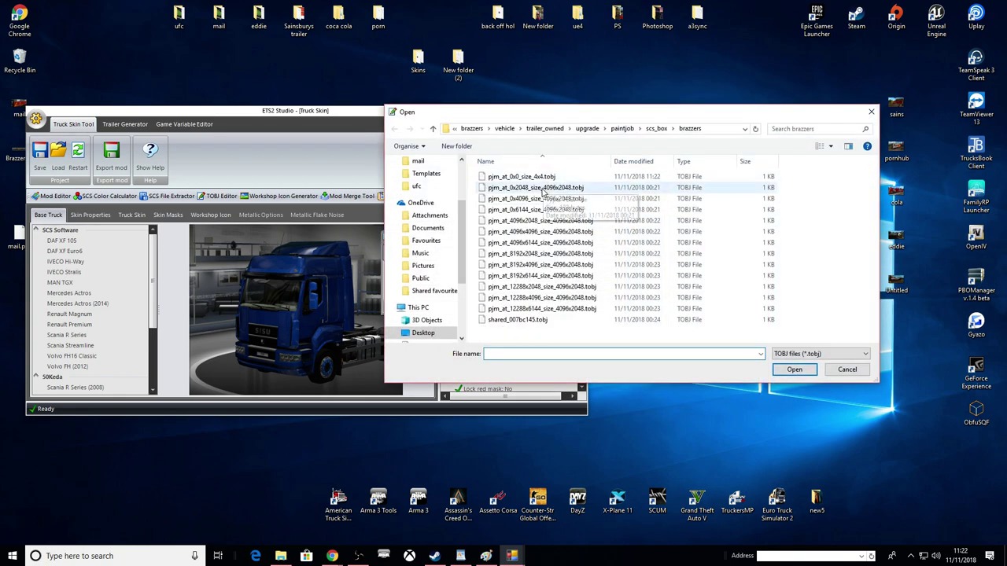
click(543, 185)
click(832, 370)
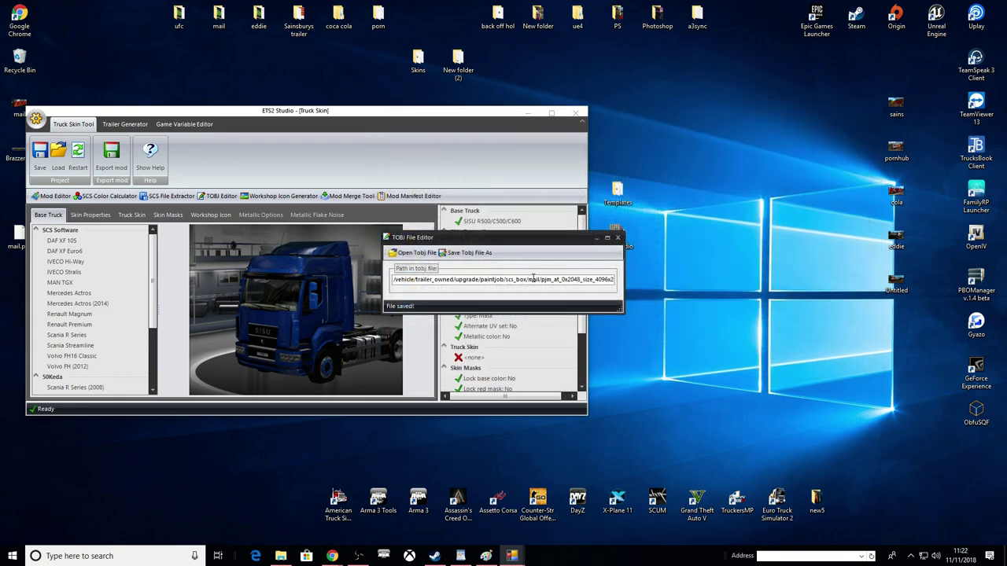
right_click(539, 280)
click(560, 308)
click(475, 254)
click(534, 187)
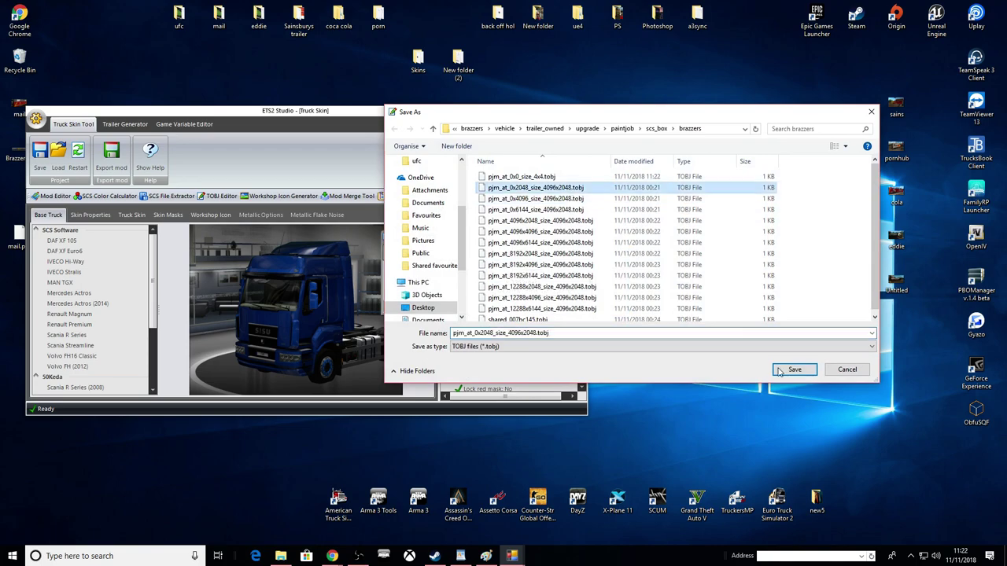
key(Return)
click(533, 281)
Step: Open pjm_at_0x4096_size_4096x2048.tobj, replace mail with brazzers in its path, and overwrite the file
click(416, 253)
double_click(535, 198)
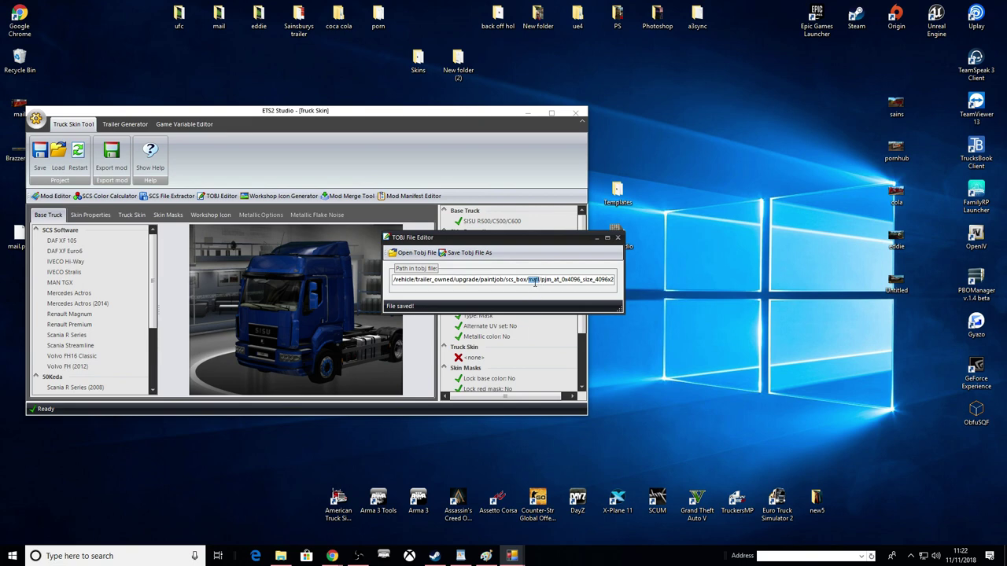
right_click(534, 283)
click(548, 315)
click(469, 253)
click(568, 198)
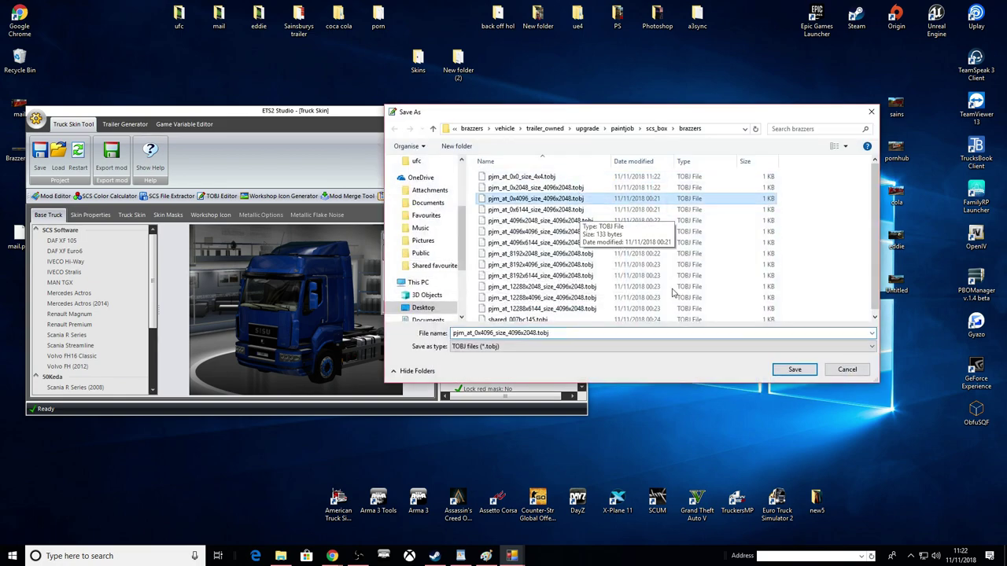
click(793, 367)
click(520, 284)
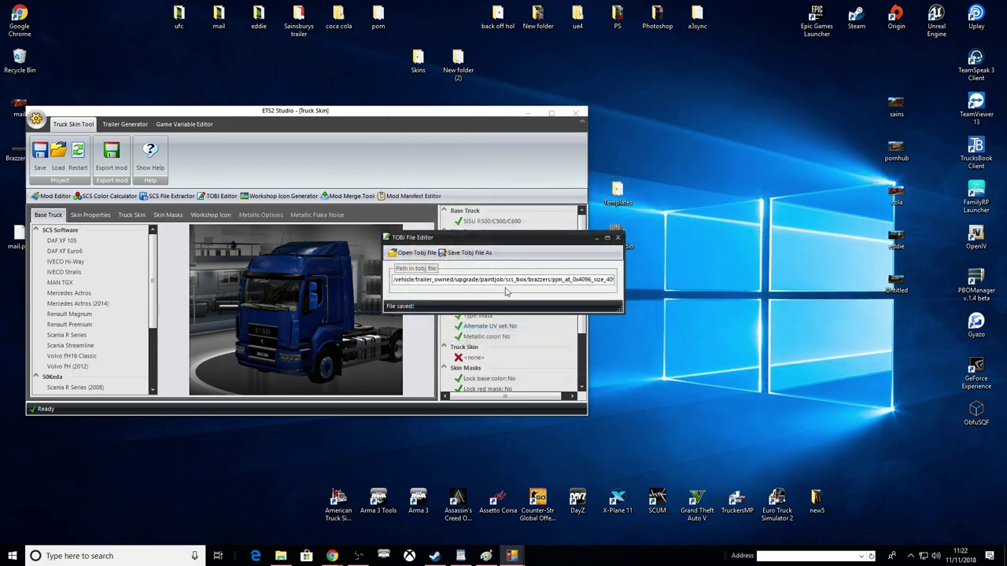
Step: Open pjm_at_0x6144_size_4096x2048.tobj, replace mail with brazzers in its path, and overwrite the file
click(415, 252)
click(567, 209)
click(793, 369)
click(464, 253)
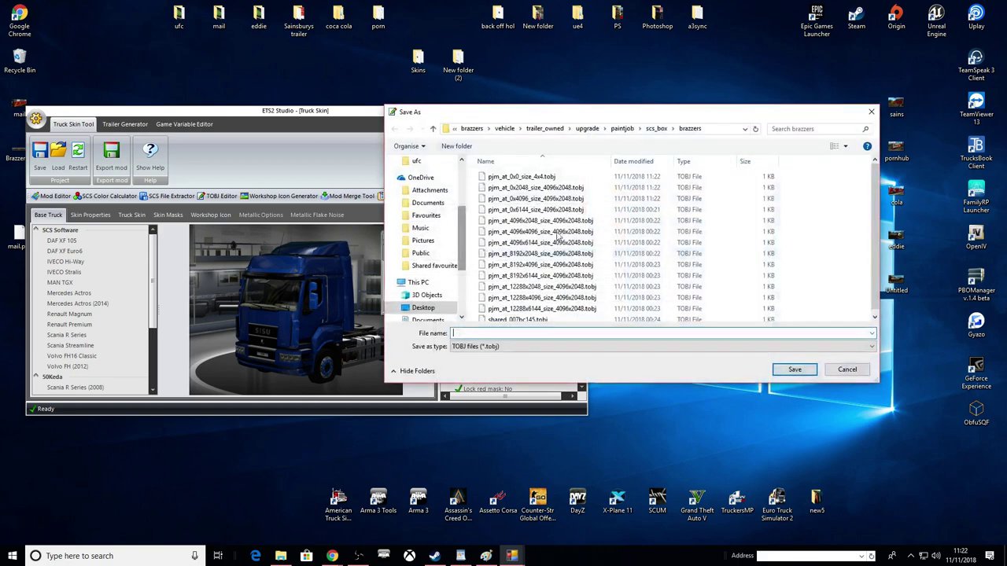
click(567, 210)
click(794, 370)
click(574, 281)
Step: Open pjm_at_4096x2048_size_4096x2048.tobj, replace mail with brazzers in its path, and overwrite the file
click(416, 253)
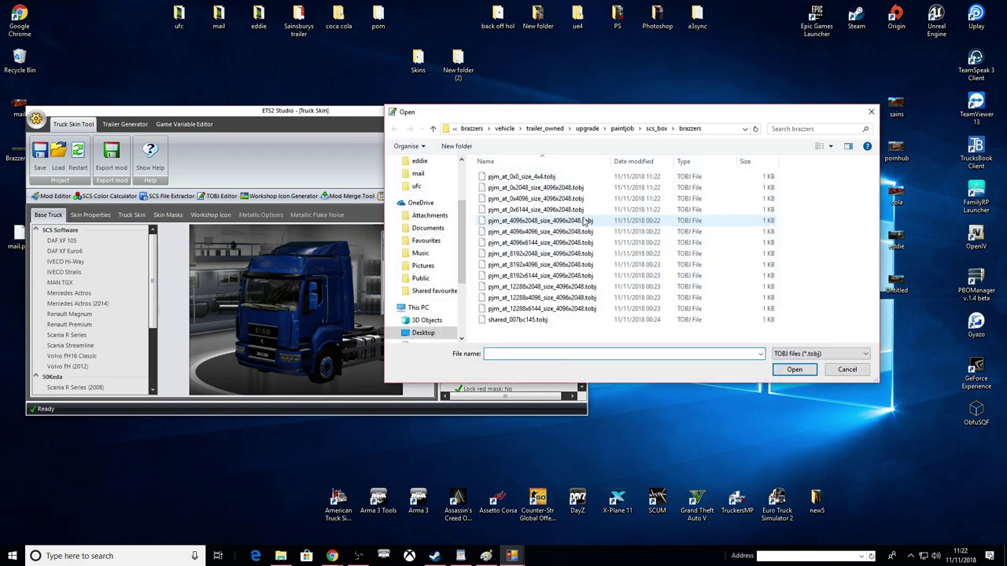
click(574, 223)
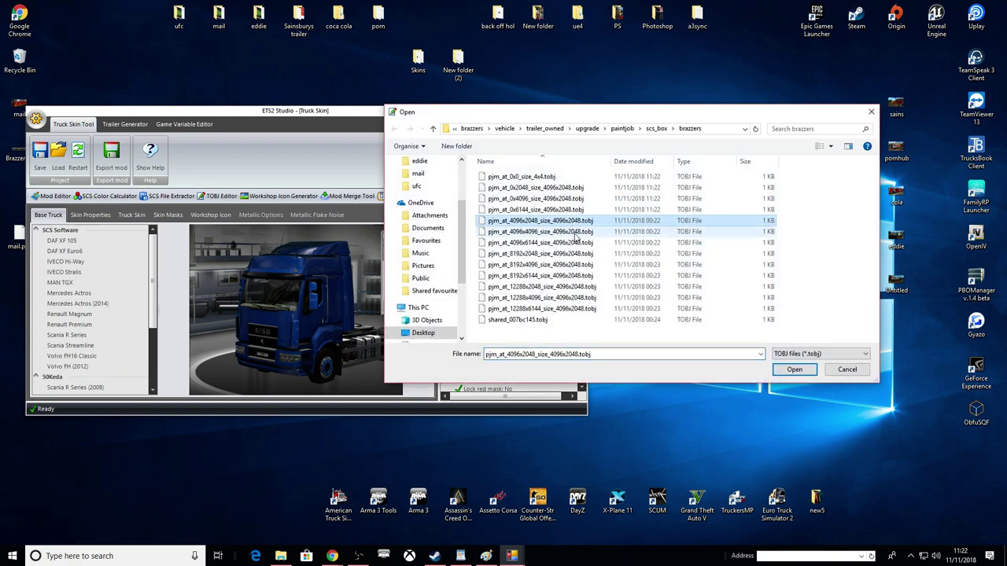
click(795, 370)
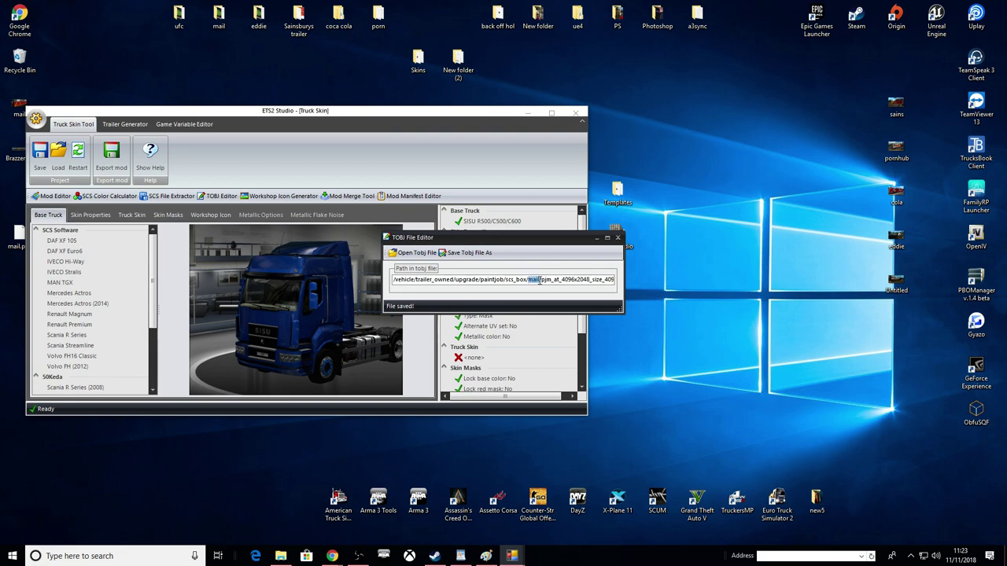
right_click(533, 282)
click(550, 313)
click(442, 254)
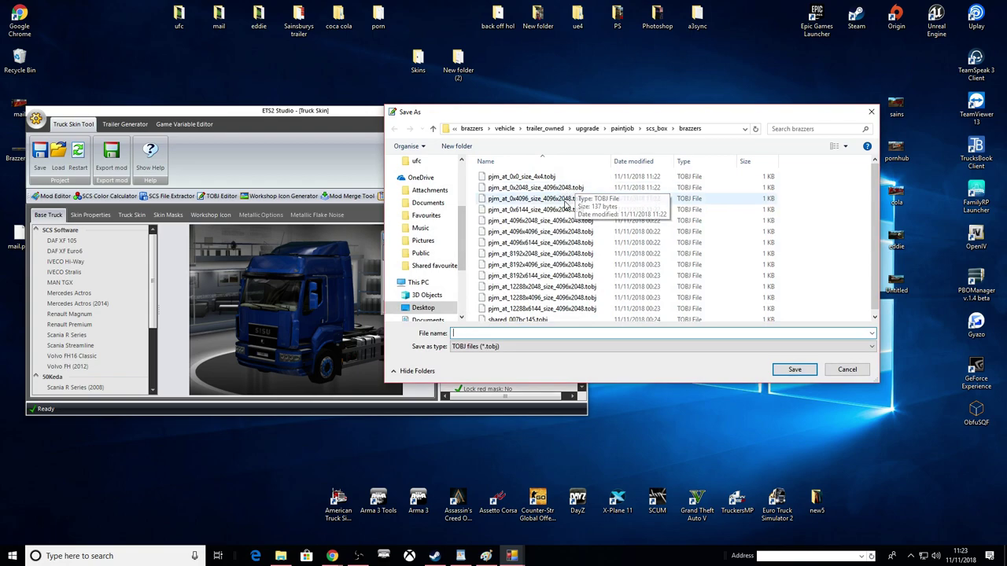
click(568, 222)
click(795, 370)
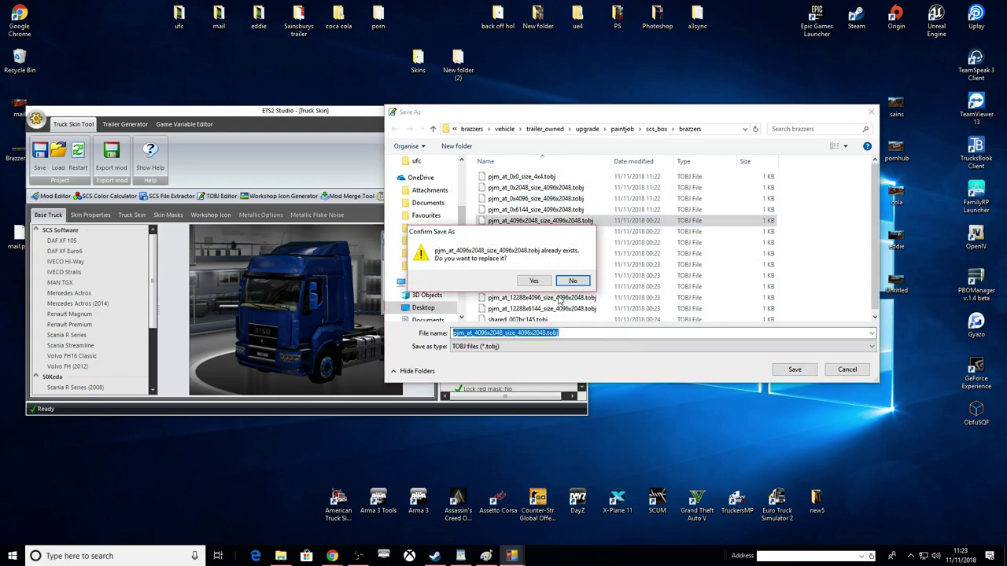
click(535, 281)
Step: Open pjm_at_4096x4096_size_4096x2048.tobj, replace mail with brazzers in its path, and overwrite the file
click(425, 253)
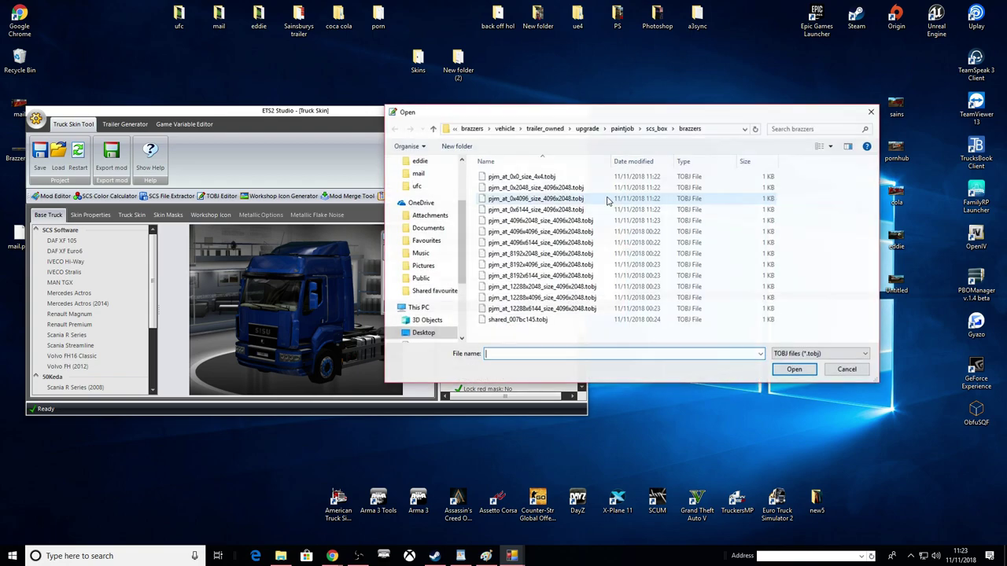
click(598, 231)
click(795, 369)
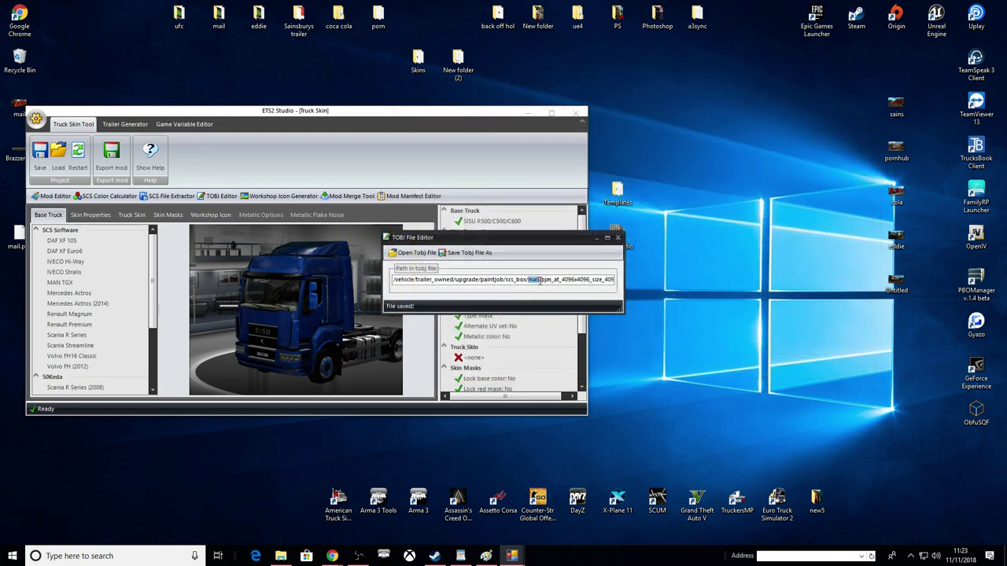
right_click(535, 282)
click(555, 327)
click(454, 253)
click(542, 231)
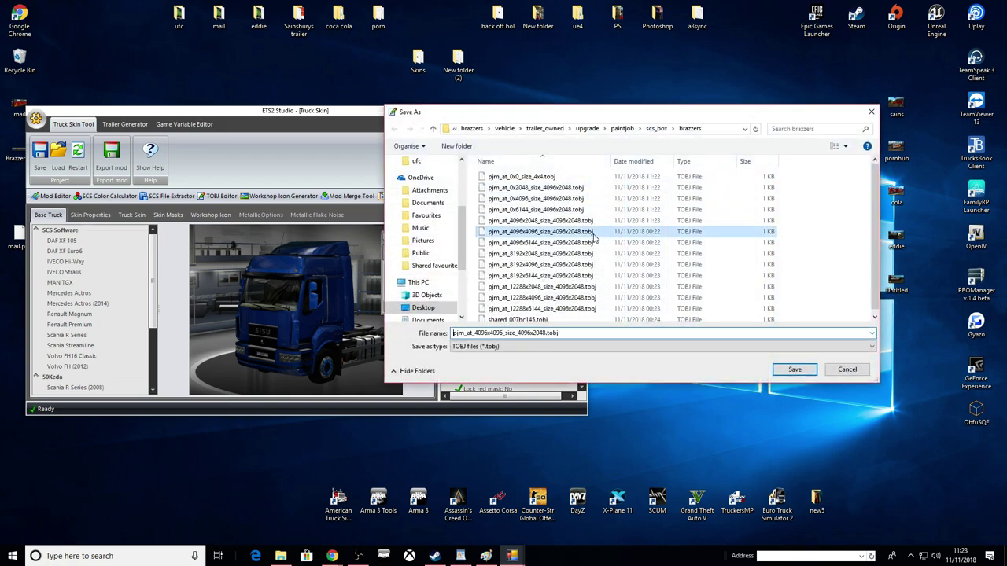
click(787, 368)
click(524, 283)
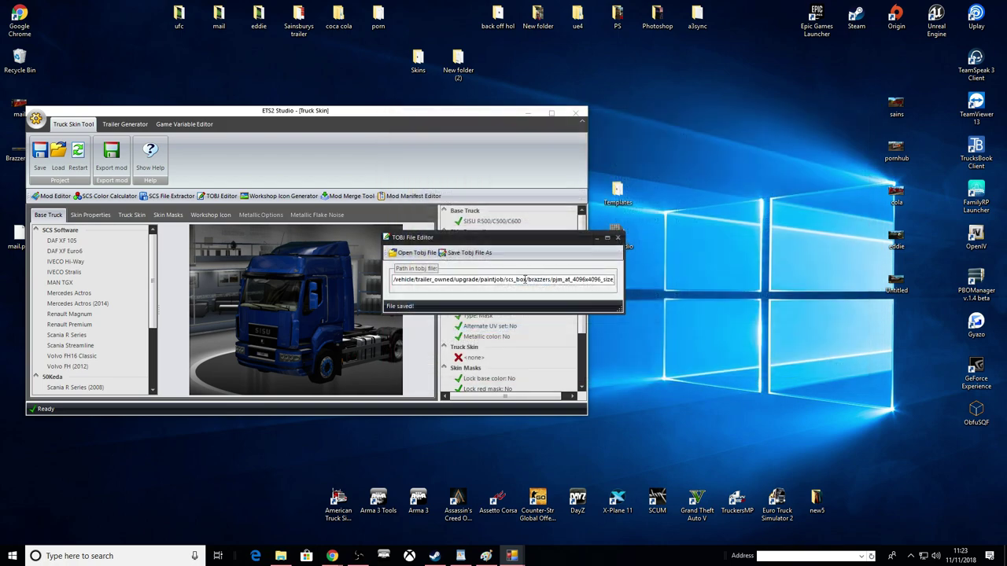
Step: Open pjm_at_4096x6144_size_4096x2048.tobj, replace mail with brazzers in its path, and overwrite the file
click(408, 252)
click(543, 242)
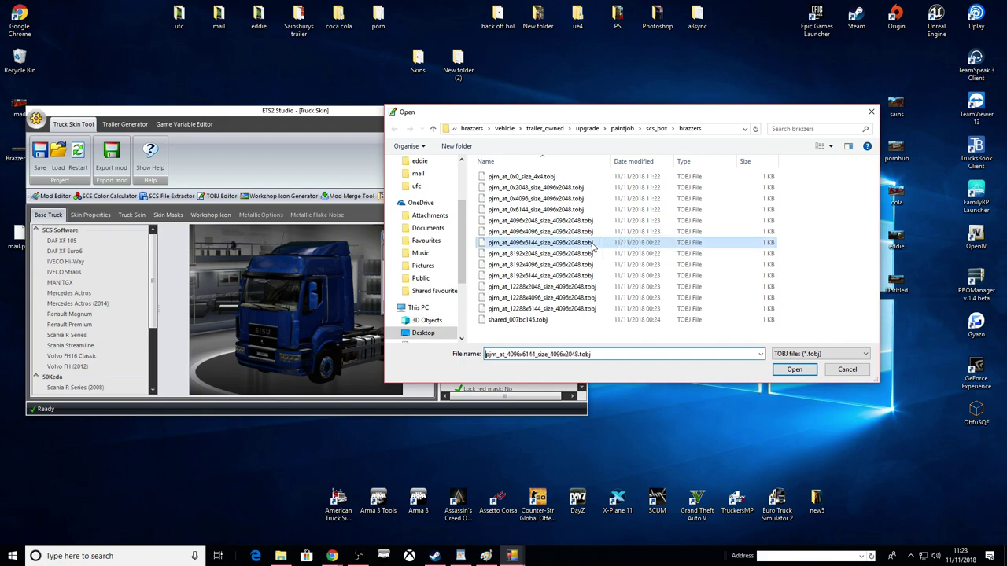
click(794, 369)
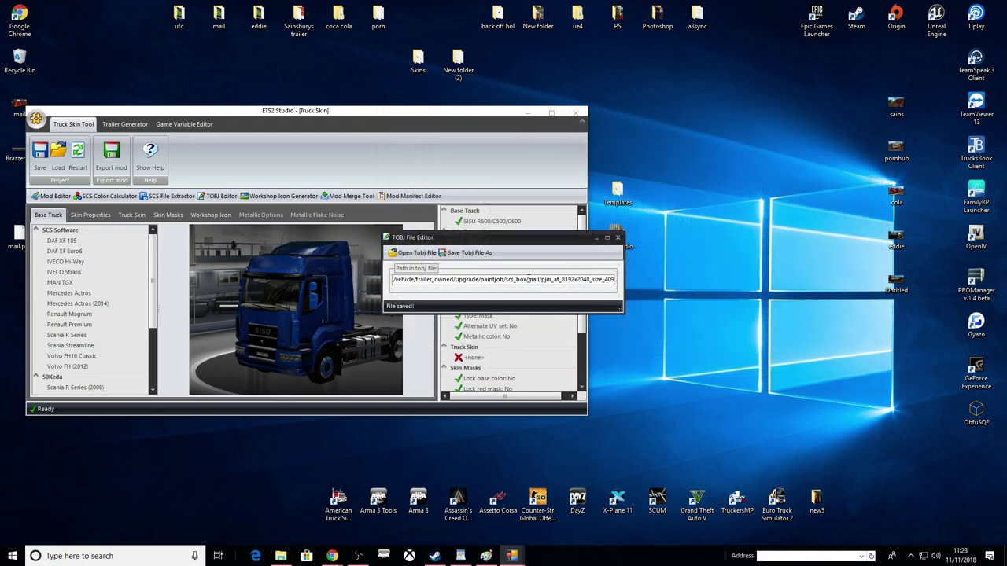
right_click(532, 293)
click(551, 308)
click(464, 252)
click(543, 243)
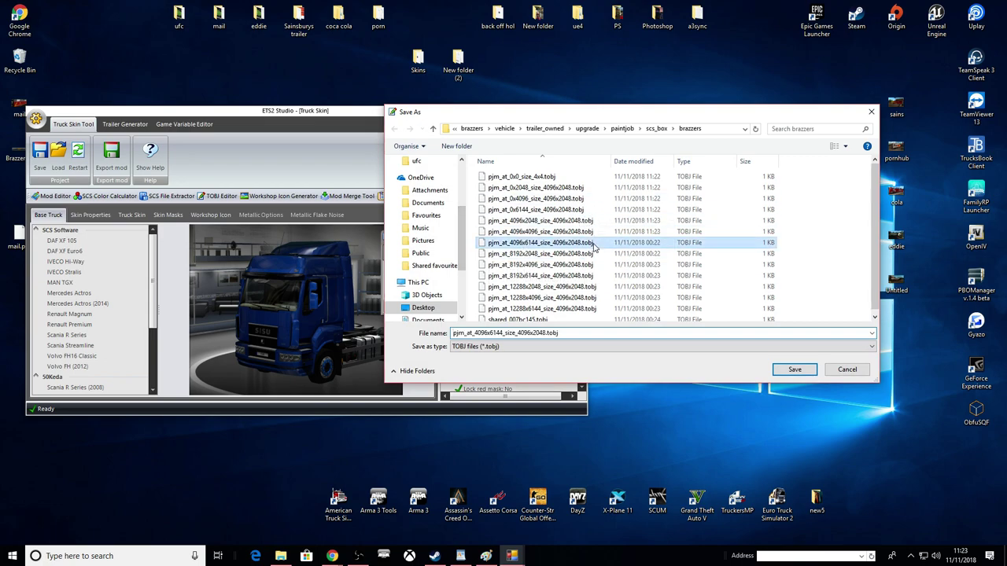
click(794, 369)
click(535, 280)
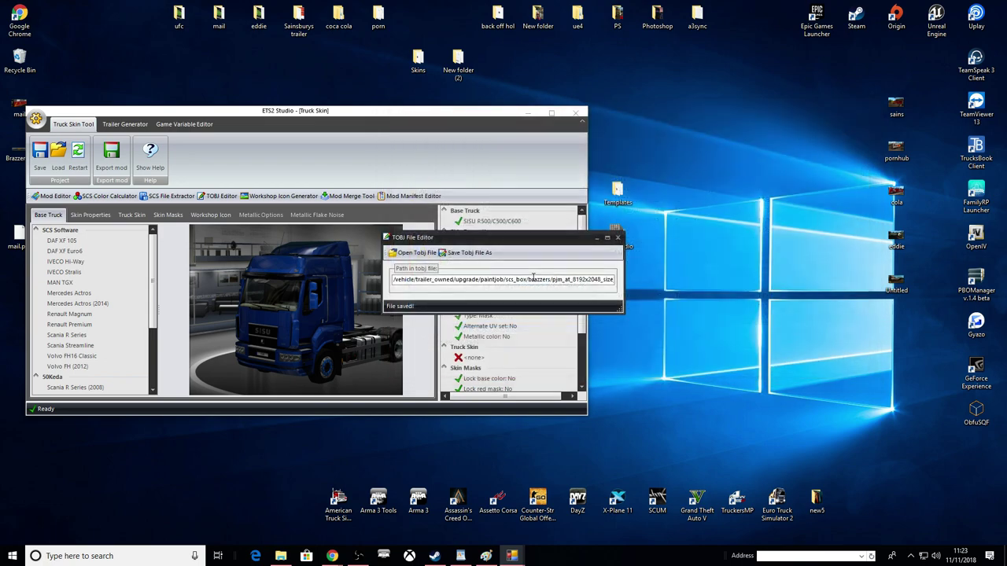
Step: Open pjm_at_8192x2048_size_4096x2048.tobj, replace mail with brazzers in its path, and overwrite the file
click(412, 252)
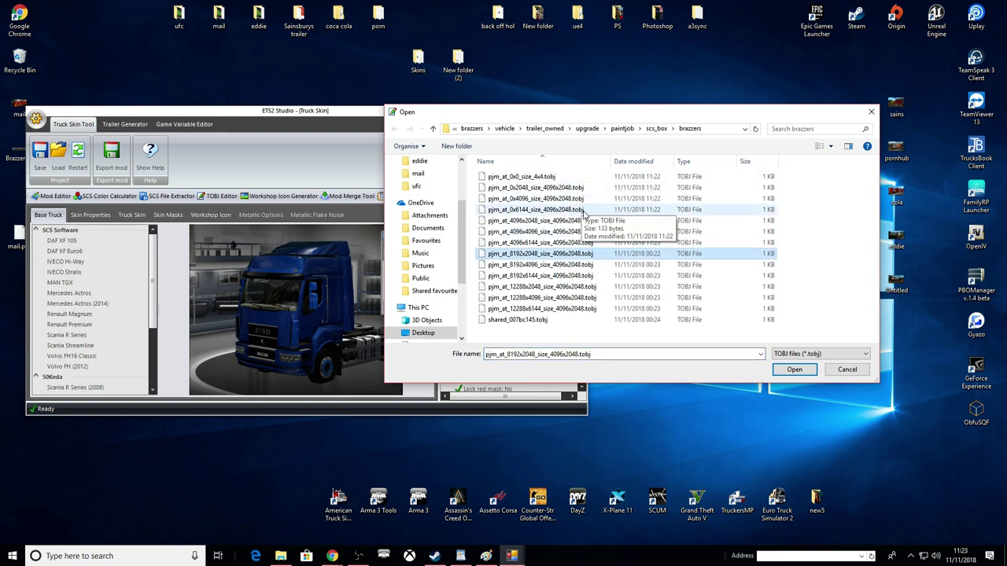
click(795, 369)
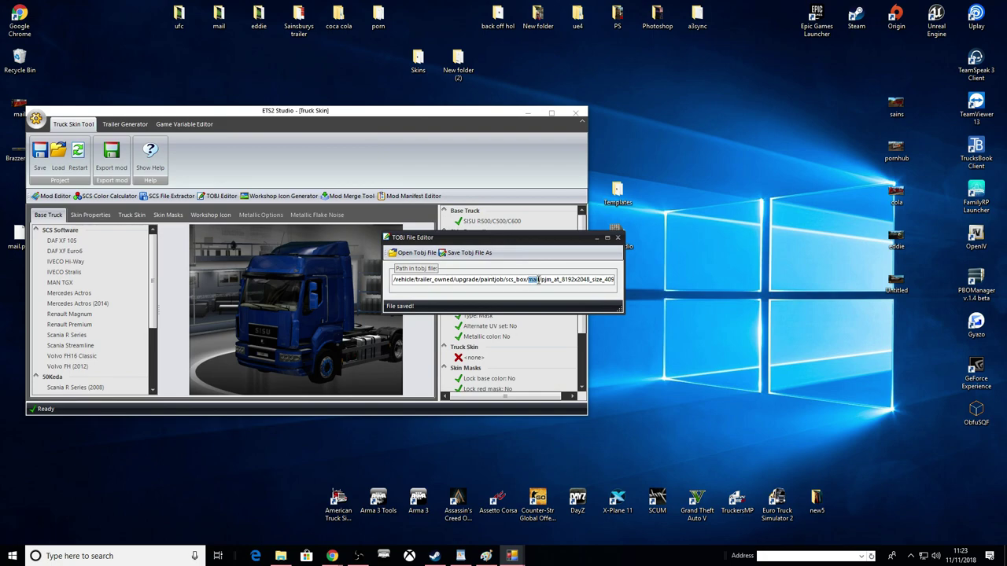
right_click(538, 279)
click(546, 316)
click(455, 254)
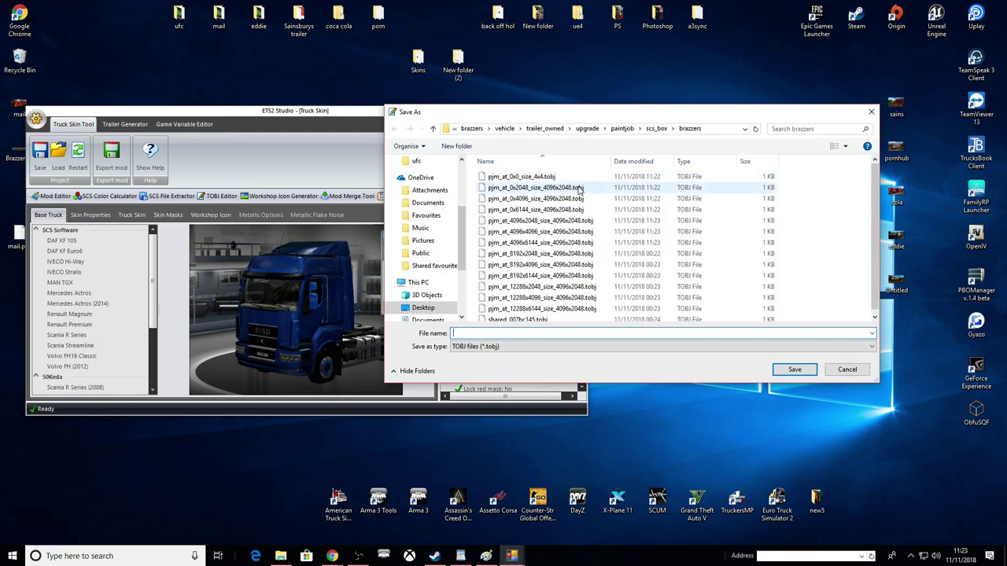
click(582, 253)
click(788, 371)
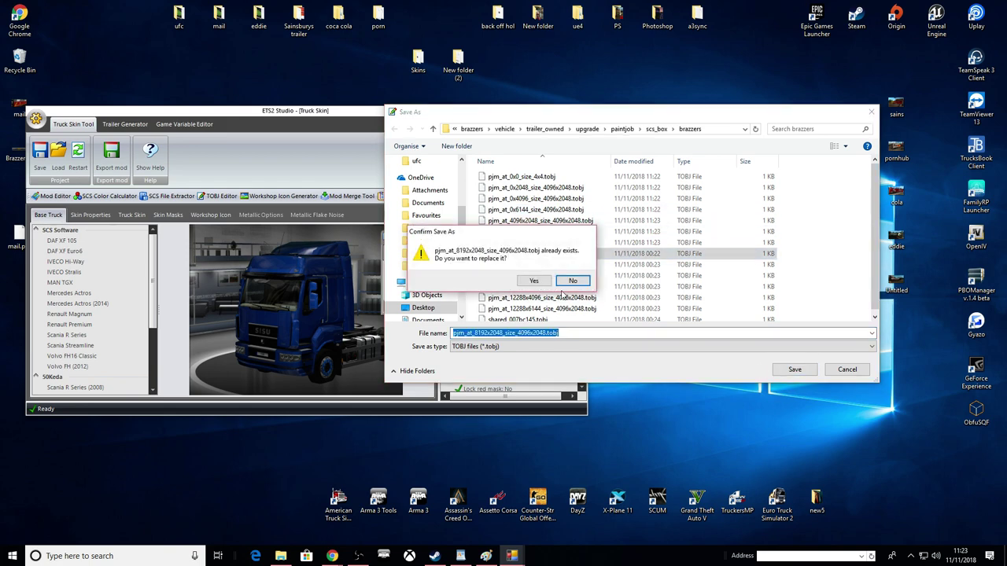
click(538, 284)
Step: Open pjm_at_8192x4096_size_4096x2048.tobj, replace mail with brazzers in its path, and overwrite the file
click(425, 254)
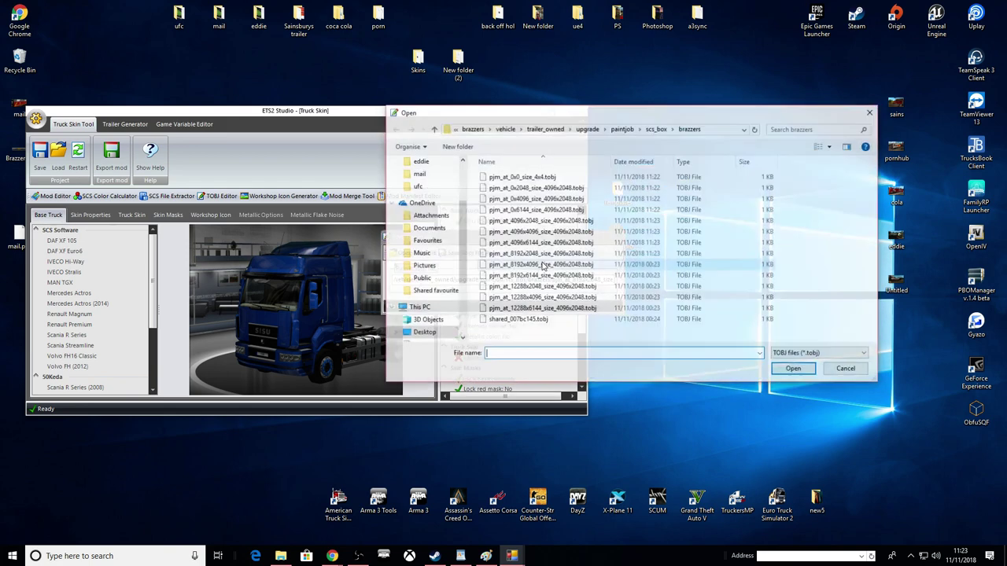
click(614, 265)
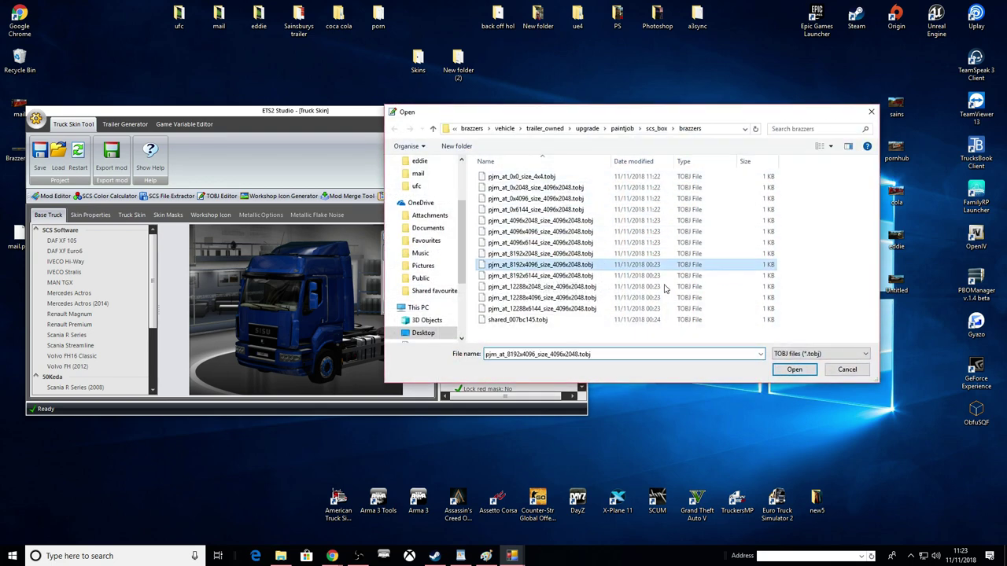
click(795, 370)
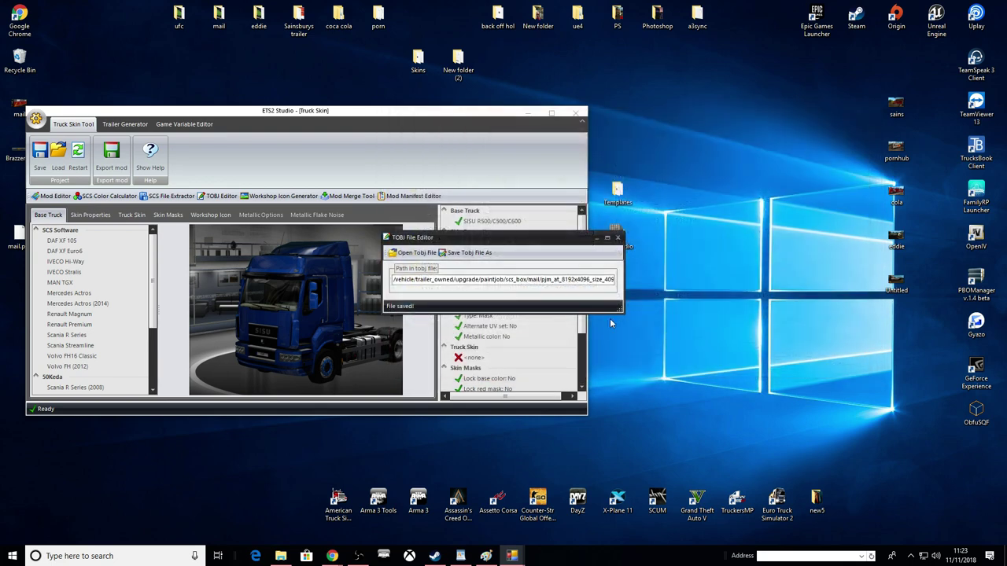
right_click(538, 281)
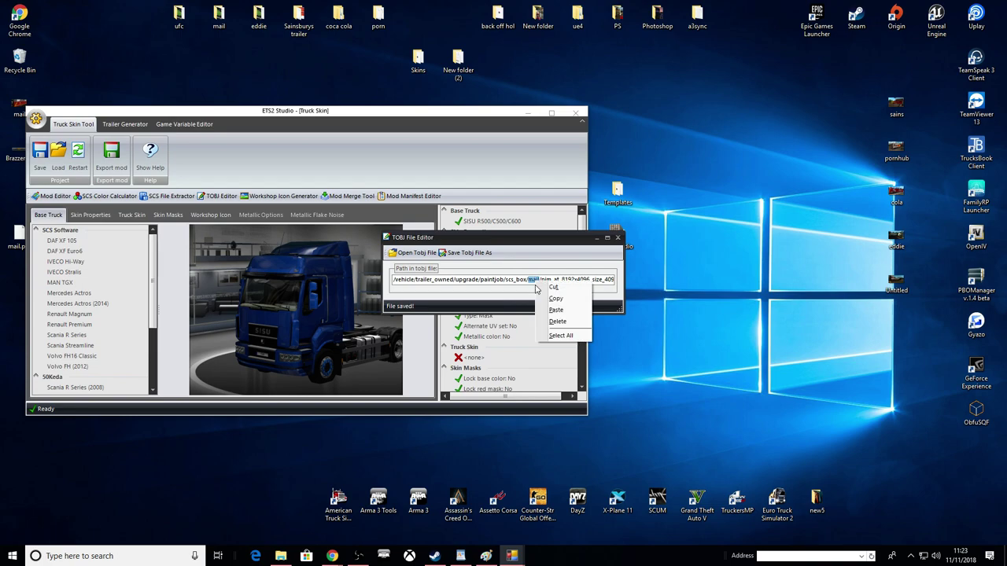
click(560, 316)
click(466, 254)
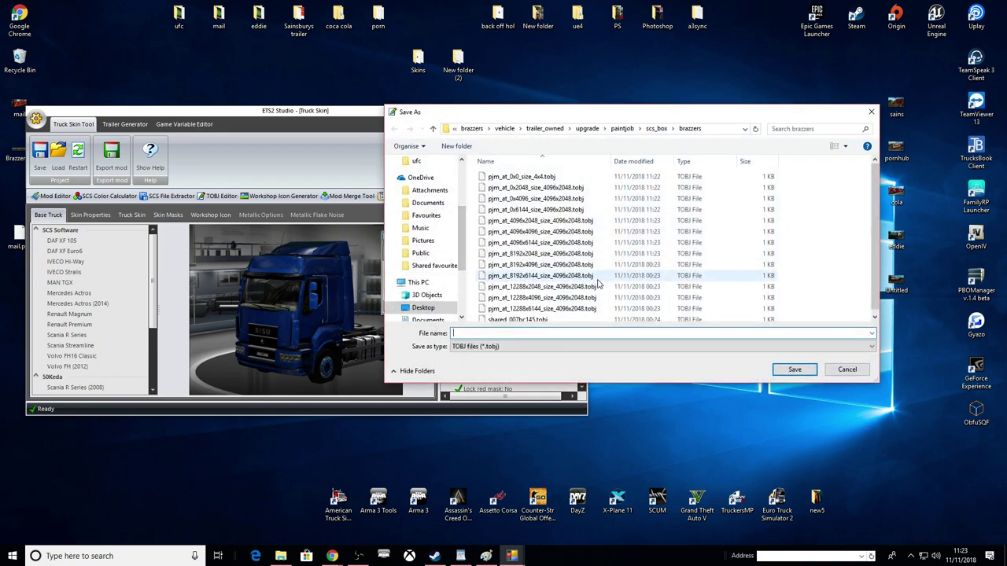
click(602, 264)
click(794, 369)
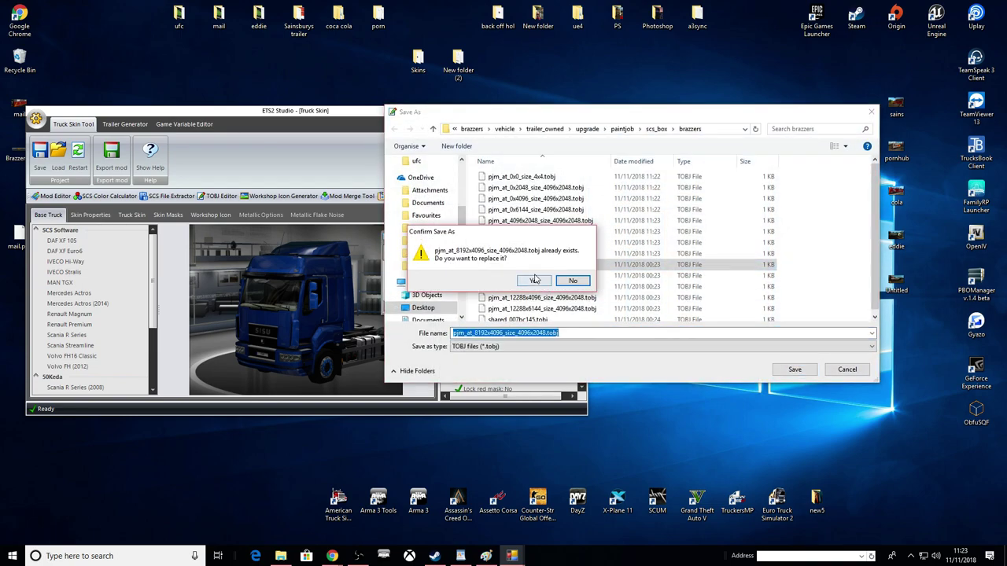
click(536, 280)
click(429, 260)
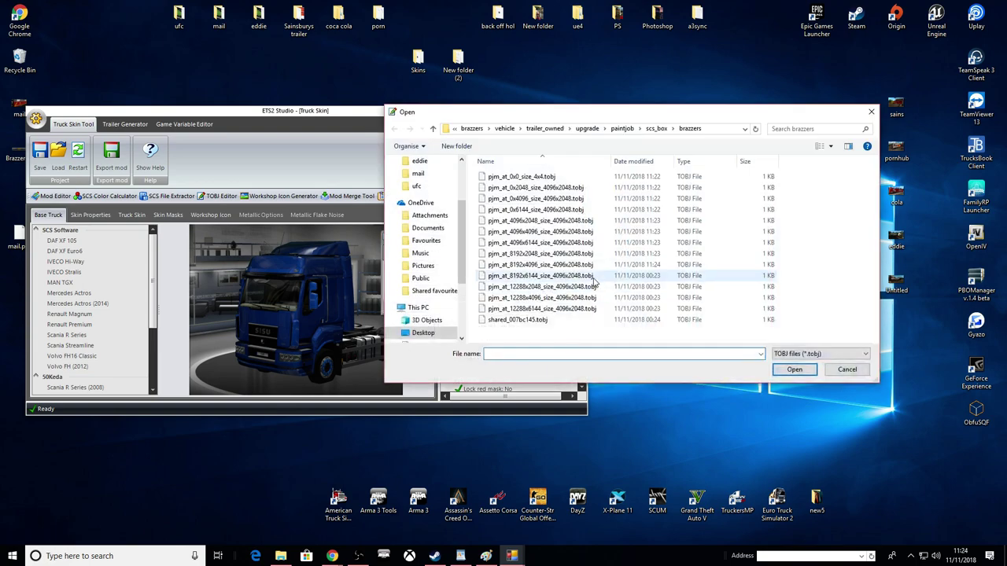
click(550, 280)
click(779, 369)
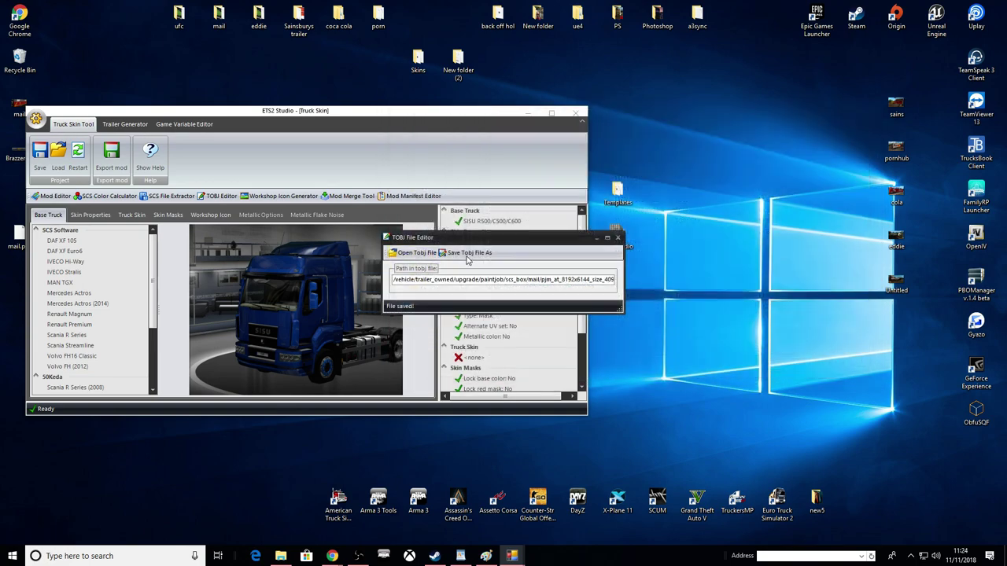
click(468, 254)
click(594, 276)
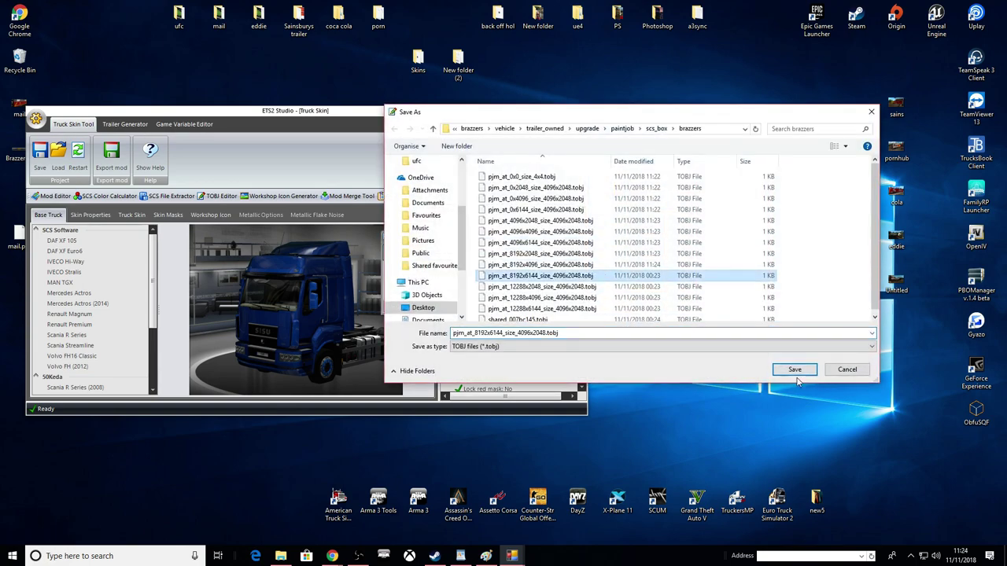
click(847, 369)
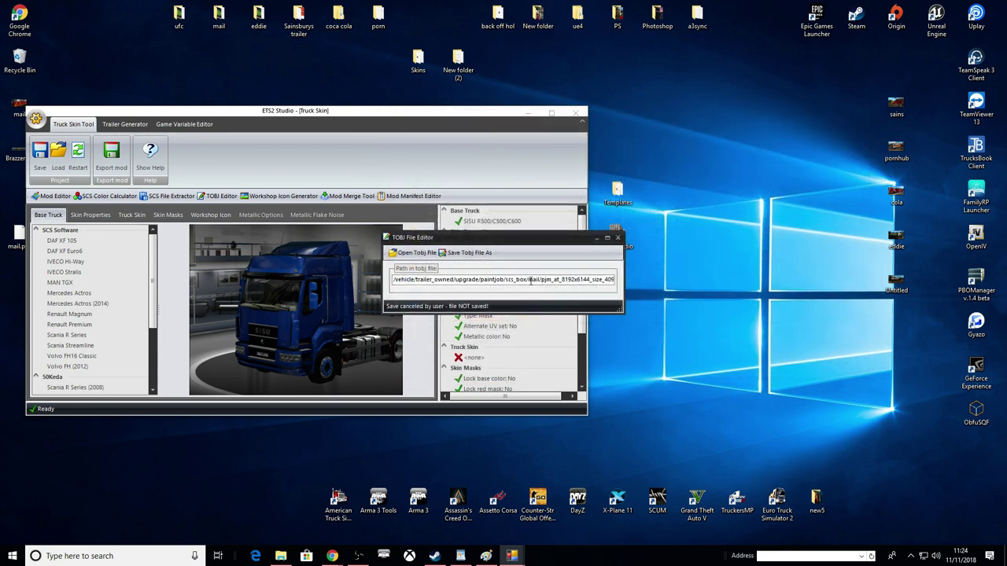
right_click(538, 280)
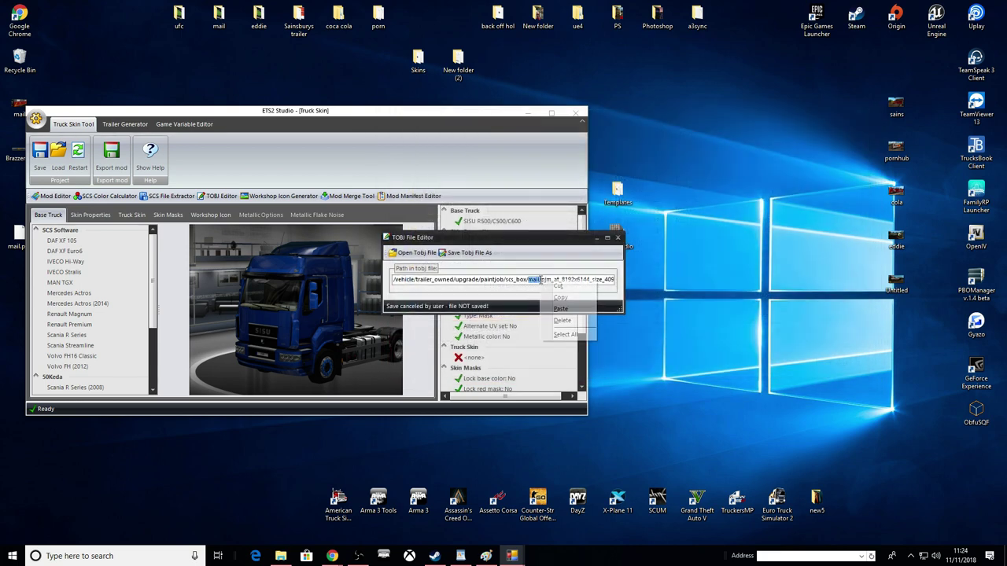
click(562, 309)
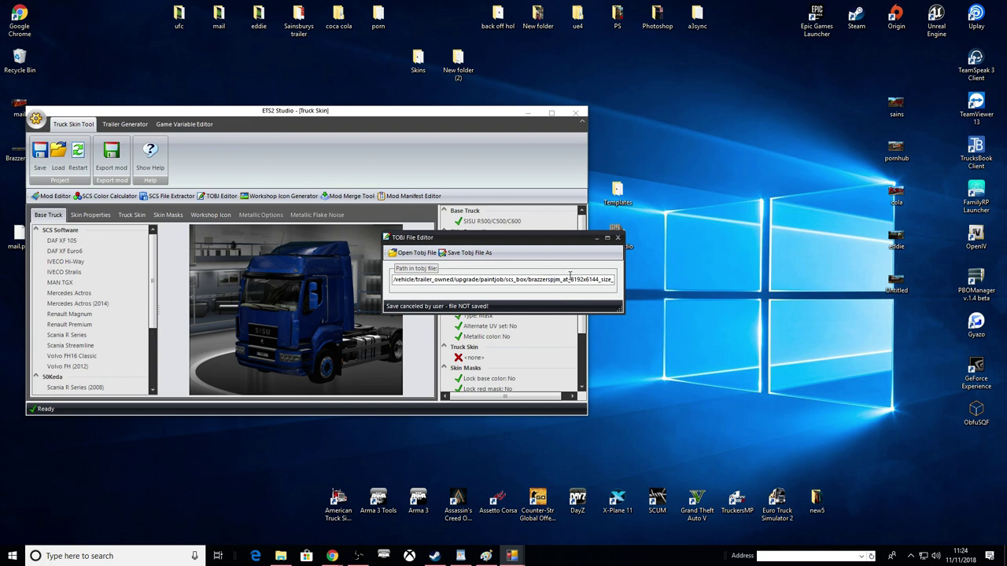
click(616, 238)
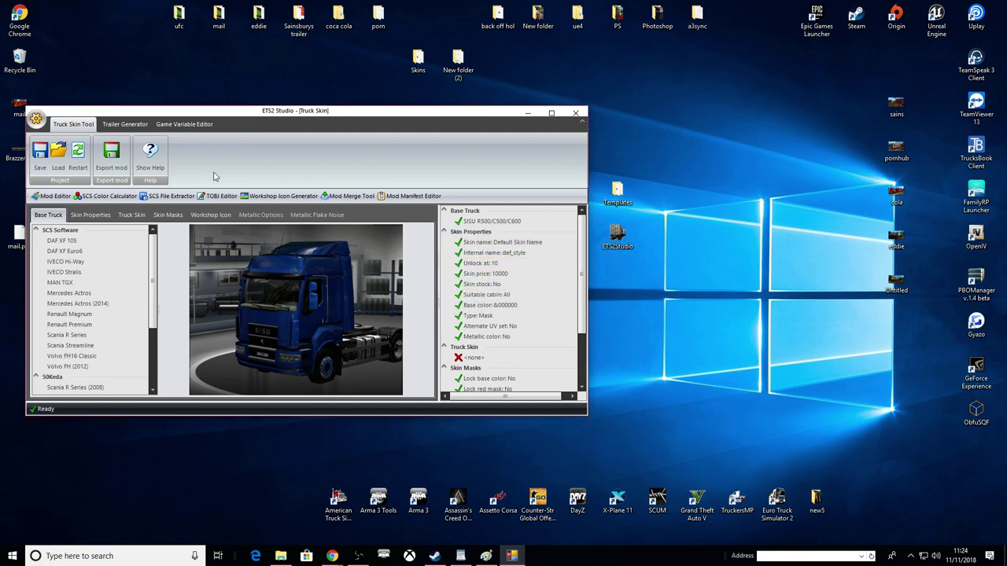
Step: Reopen the TOBJ editor, load pjm_at_8192x6144_size_4096x2048.tobj, and overwrite it with mail replaced by brazzers in its path
click(220, 196)
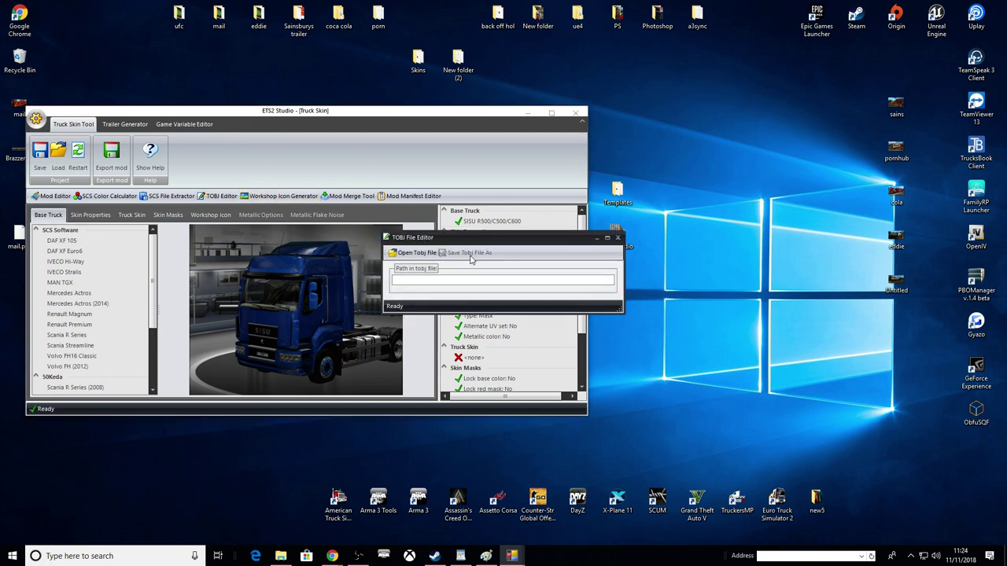
click(415, 253)
click(539, 275)
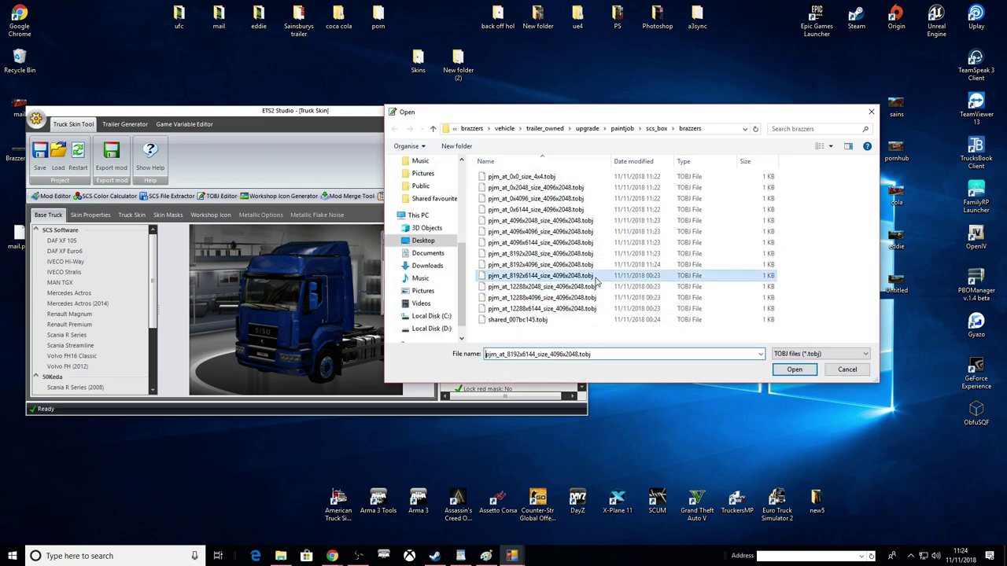
click(795, 369)
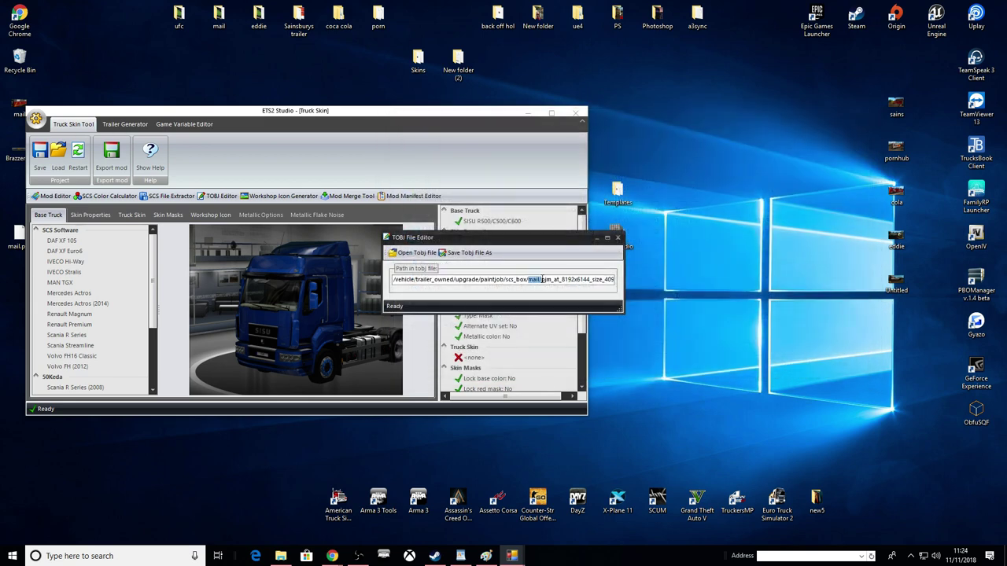
key(BackSpace)
text(brazzers)
click(451, 252)
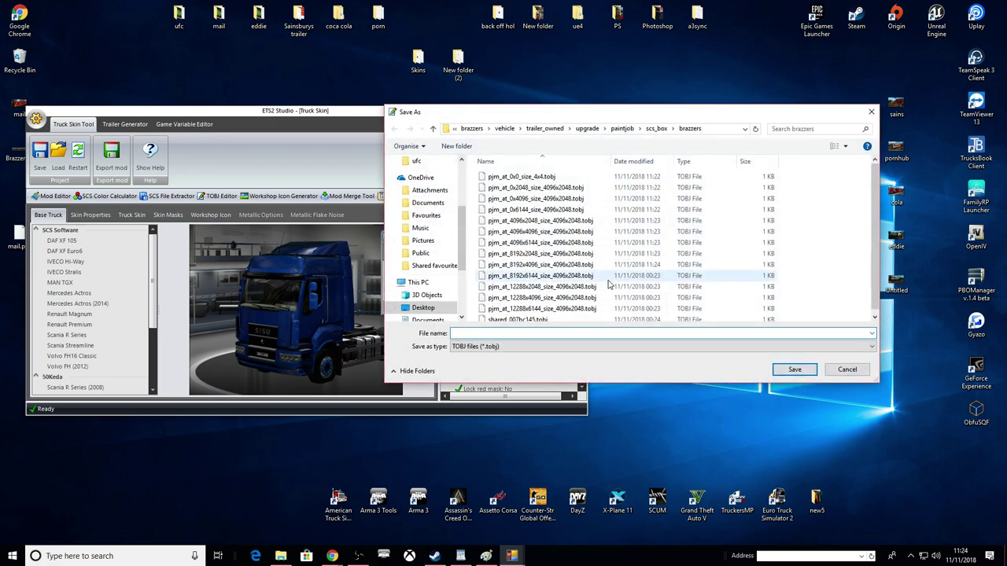
click(614, 277)
click(794, 370)
click(536, 283)
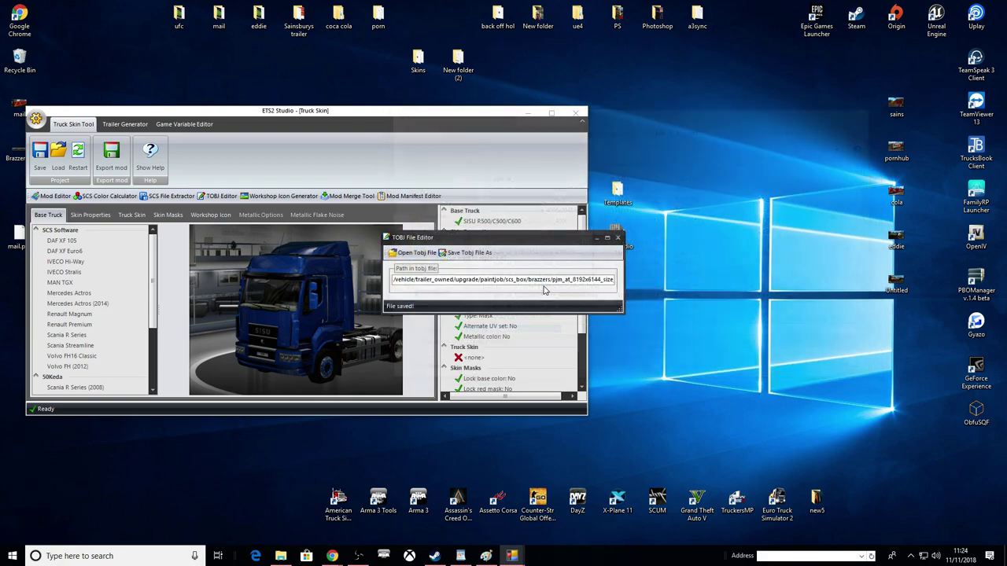
Step: Open pjm_at_12288x2048_size_4096x2048.tobj, replace mail with brazzers in its path, and overwrite the file
click(416, 255)
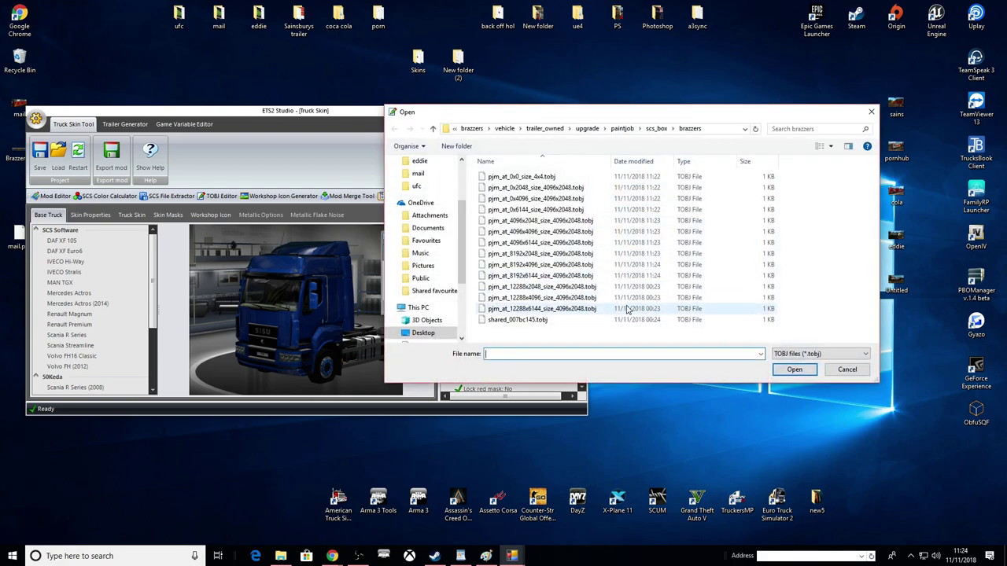
click(612, 288)
click(794, 370)
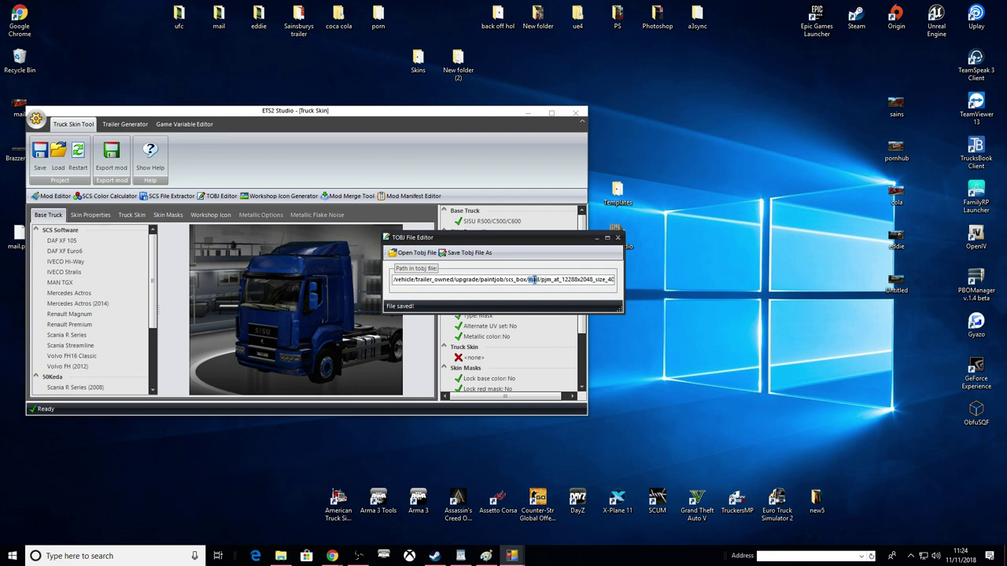
right_click(533, 280)
click(567, 317)
click(477, 253)
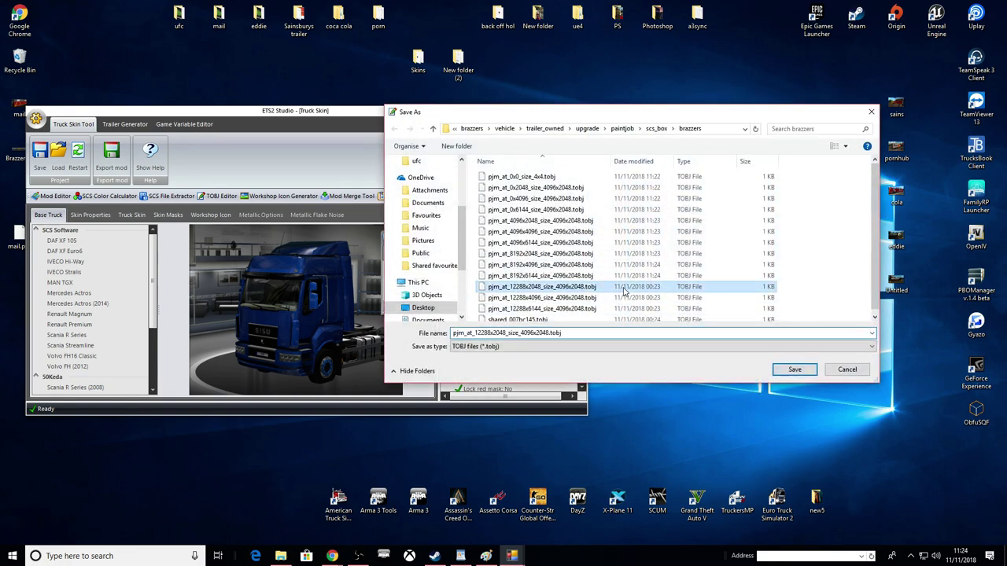
click(795, 370)
click(568, 278)
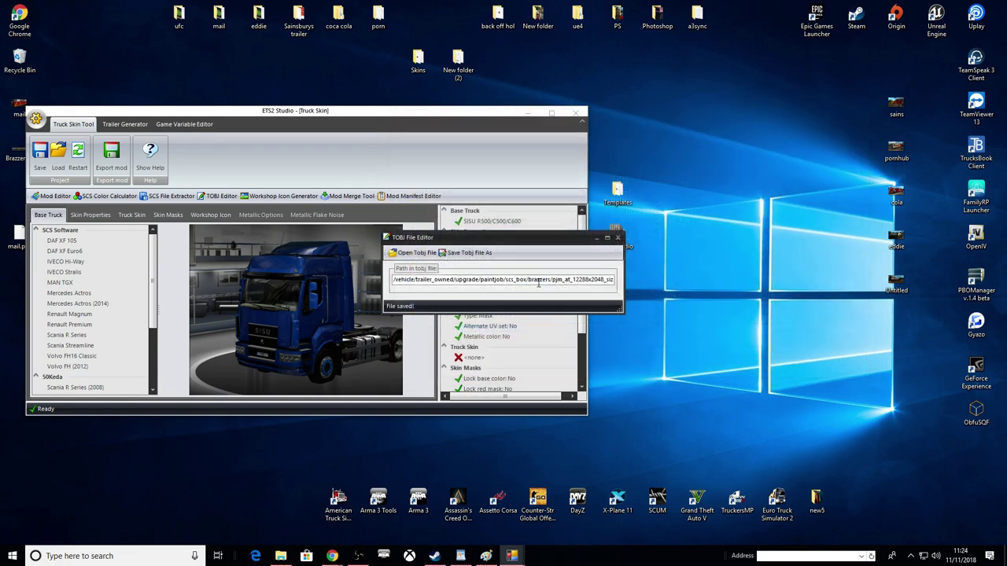
Step: Open pjm_at_12288x4096_size_4096x2048.tobj, replace mail with brazzers in its path, and overwrite the file
click(416, 253)
click(606, 298)
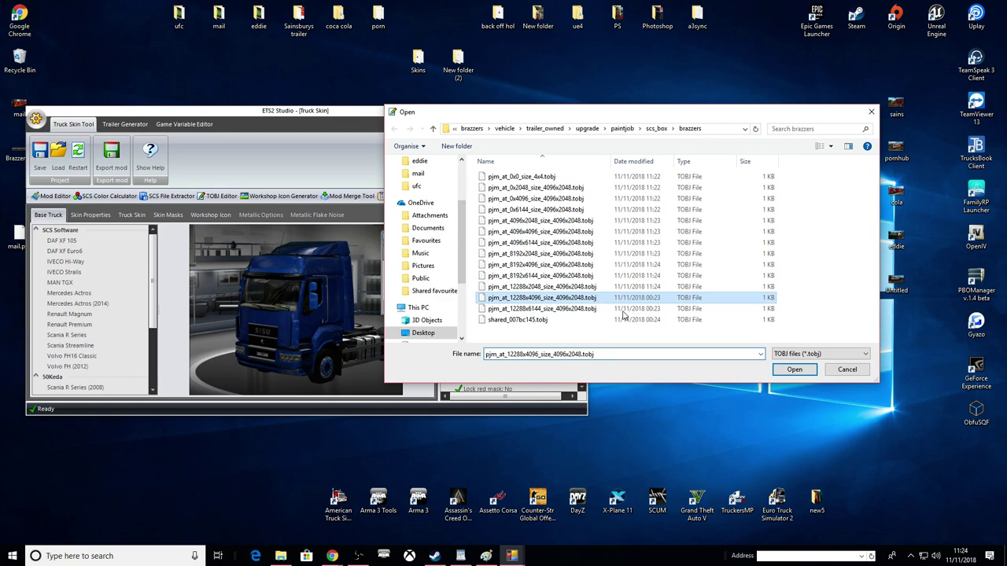
click(789, 371)
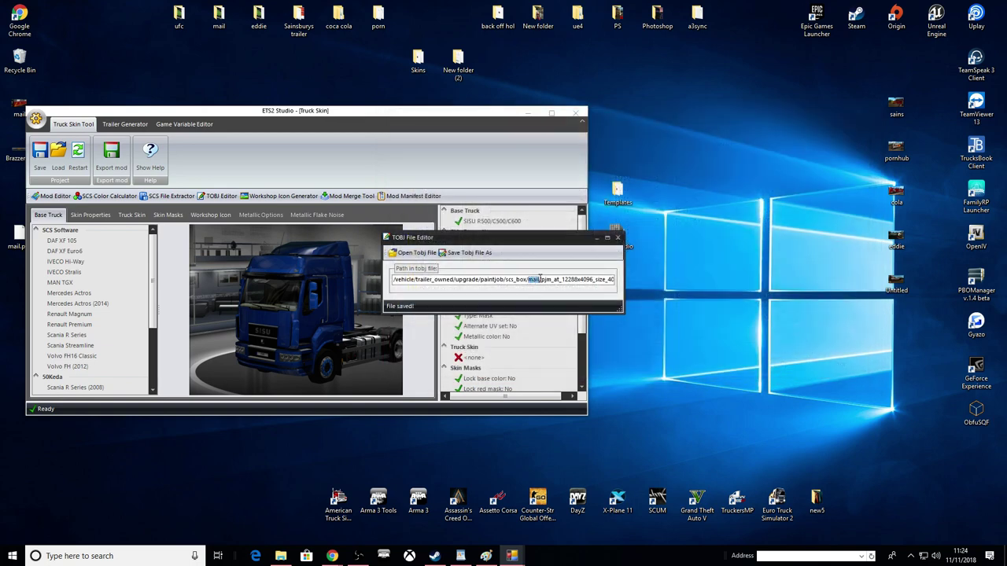
key(BackSpace)
click(468, 252)
click(608, 303)
click(795, 369)
click(535, 277)
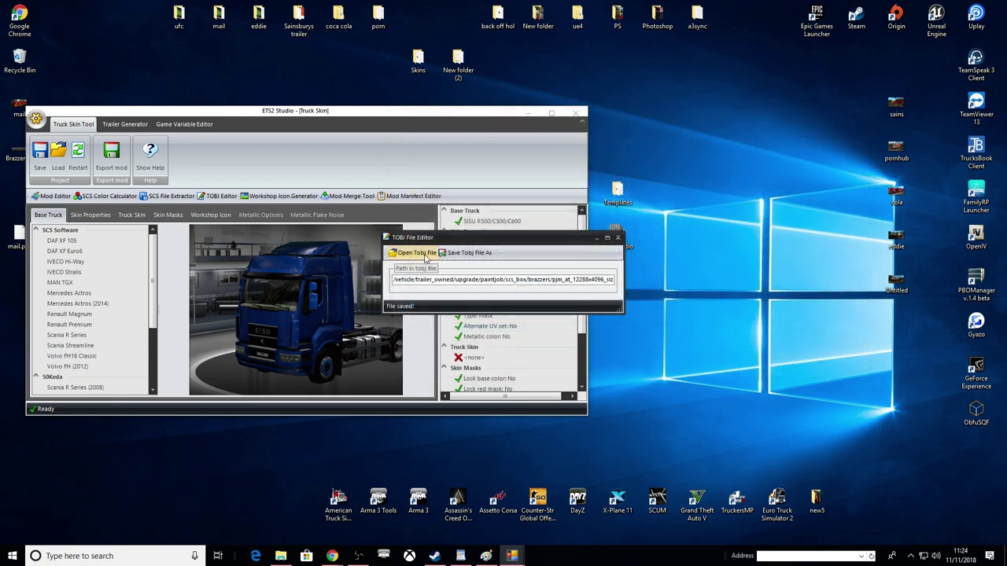
Step: Open pjm_at_12288x6144_size_4096x2048.tobj, replace mail with brazzers in its path, and overwrite the file
click(415, 252)
click(572, 309)
click(804, 371)
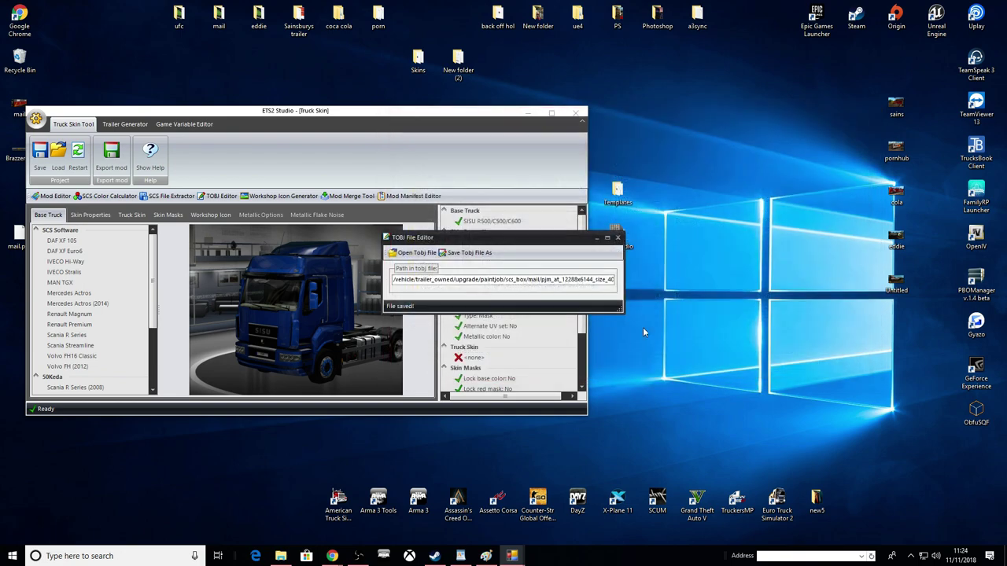
right_click(539, 279)
click(563, 310)
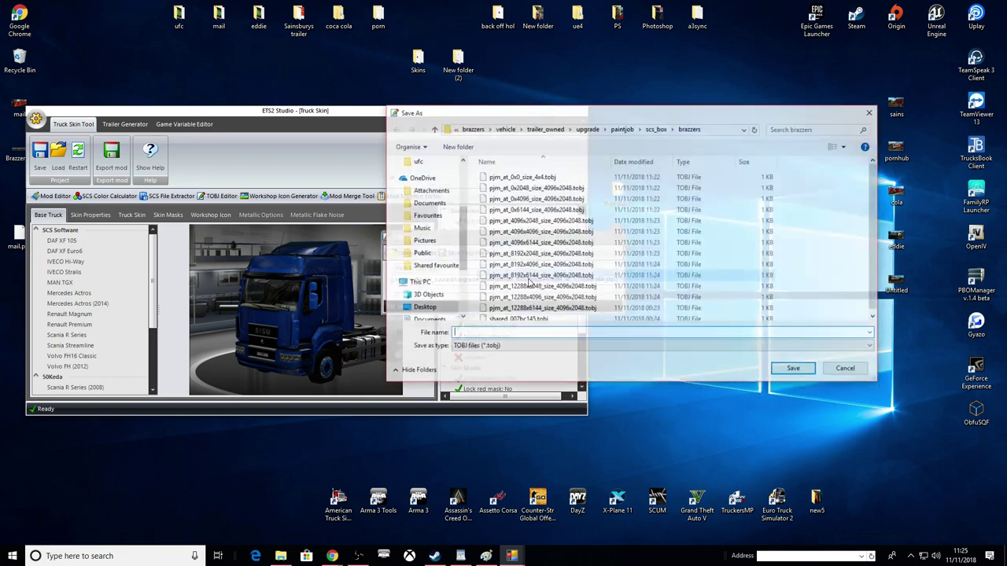
click(584, 308)
click(793, 368)
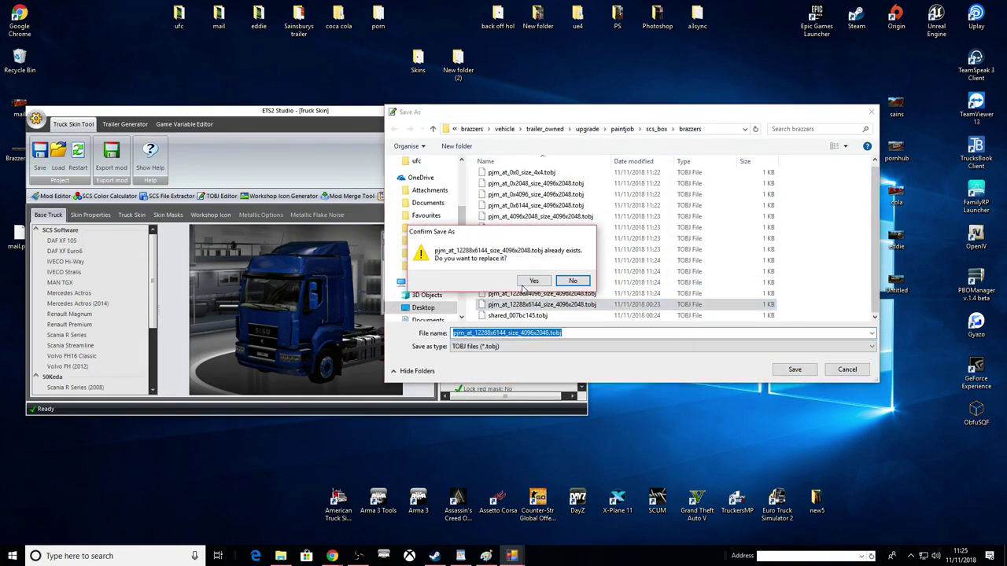
click(533, 281)
Step: Overwrite shared_007bc145.tobj with mail replaced by brazzers in its path, and close the TOBJ editor and ETS2 Studio
click(425, 252)
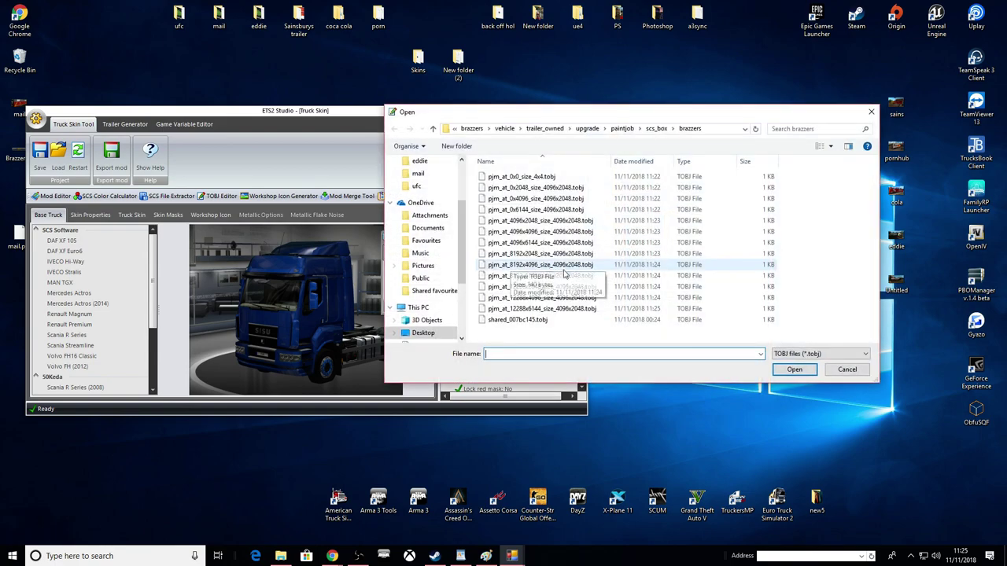
click(598, 320)
double_click(582, 319)
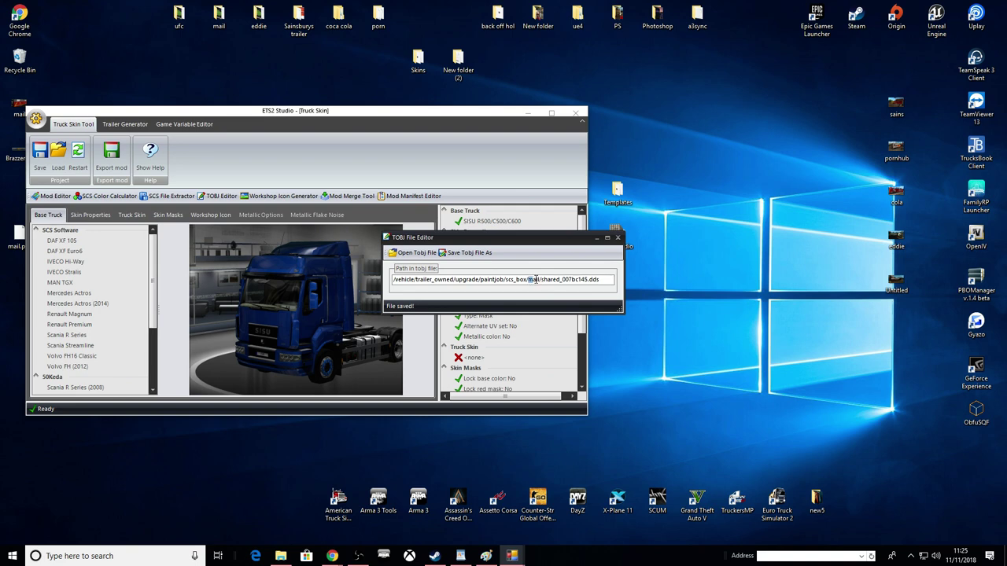
right_click(542, 280)
click(566, 314)
click(465, 252)
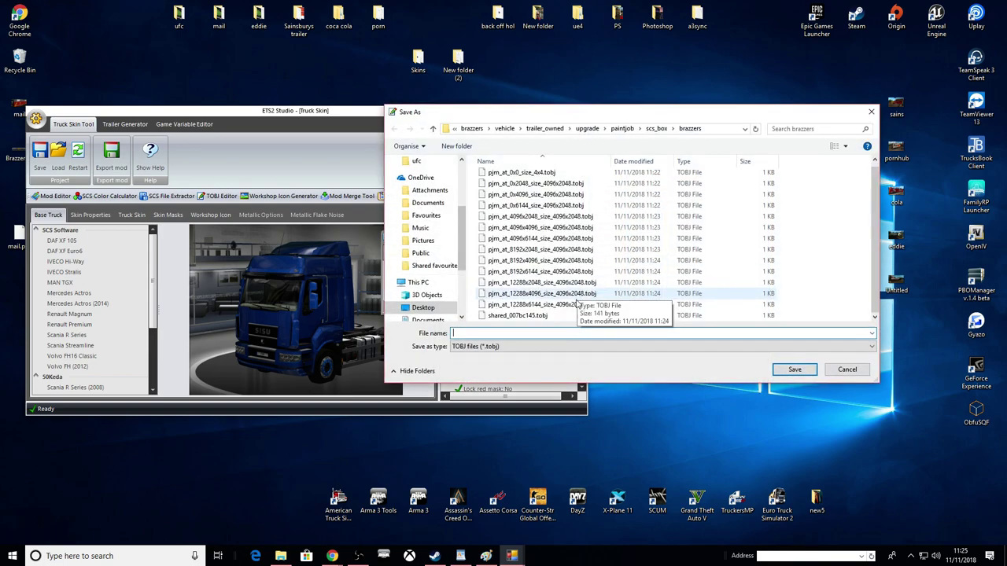
click(540, 316)
click(785, 375)
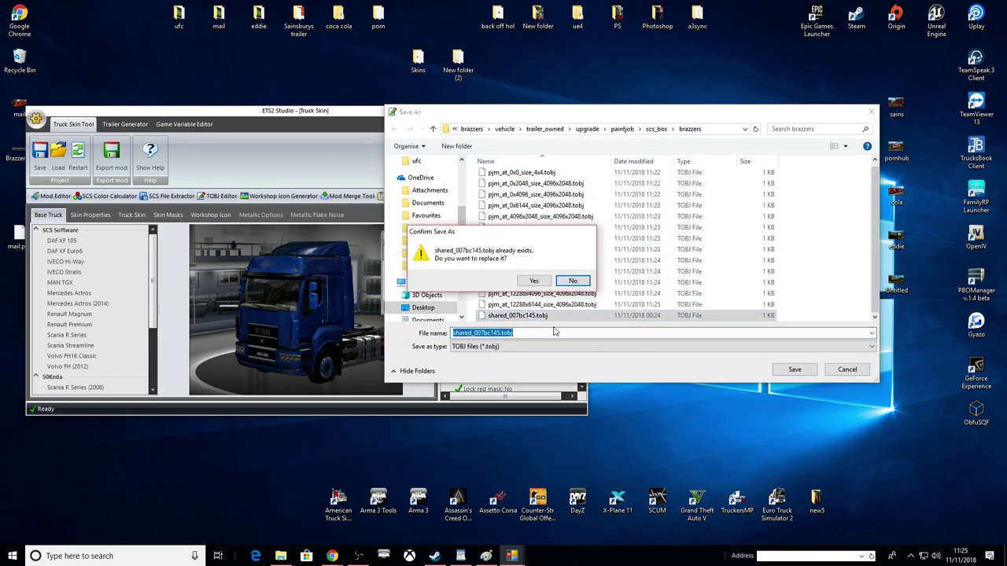
click(533, 282)
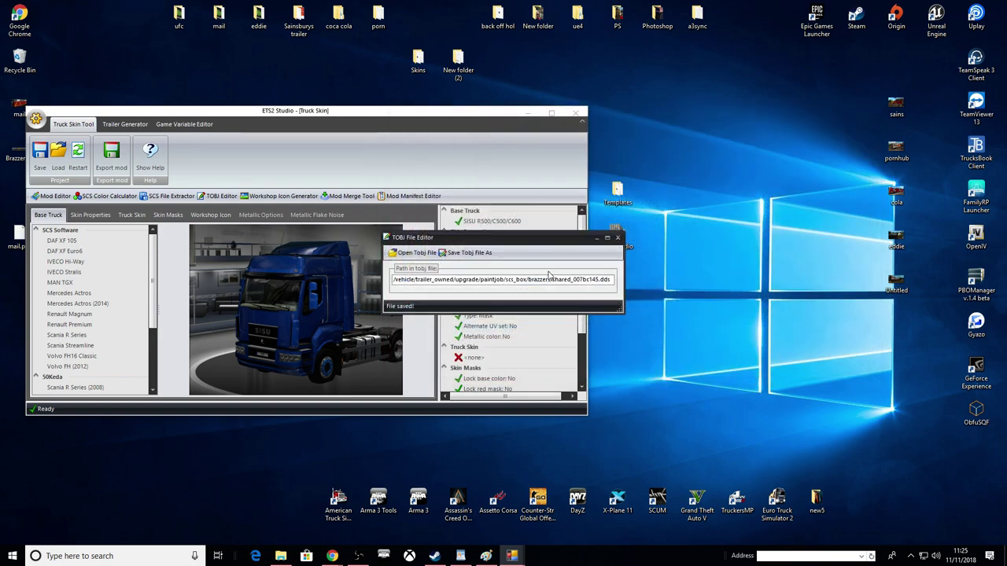
click(618, 238)
click(580, 113)
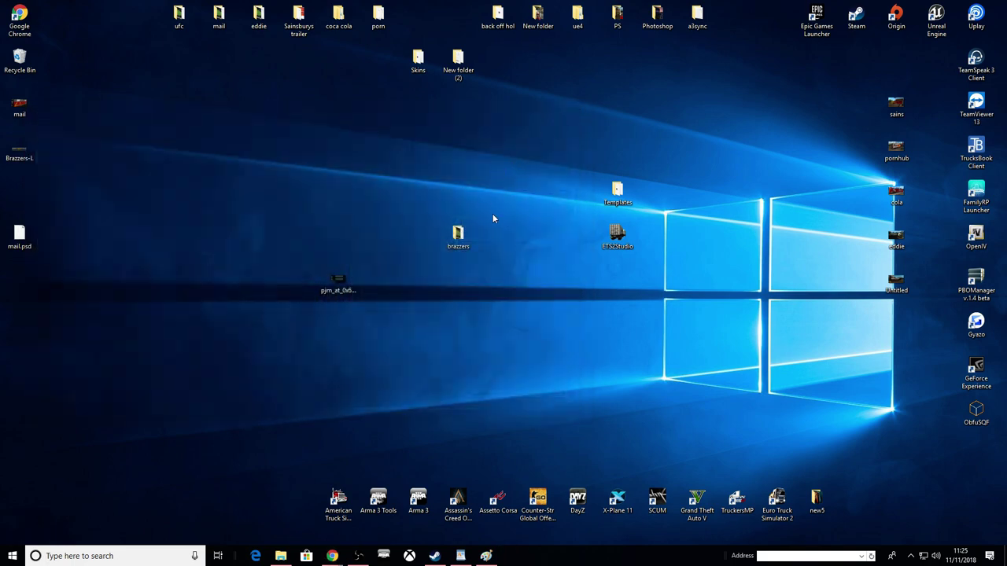
Step: Open the desktop brazzers folder and look over mod_image, manifest.sii and mod_description
double_click(454, 238)
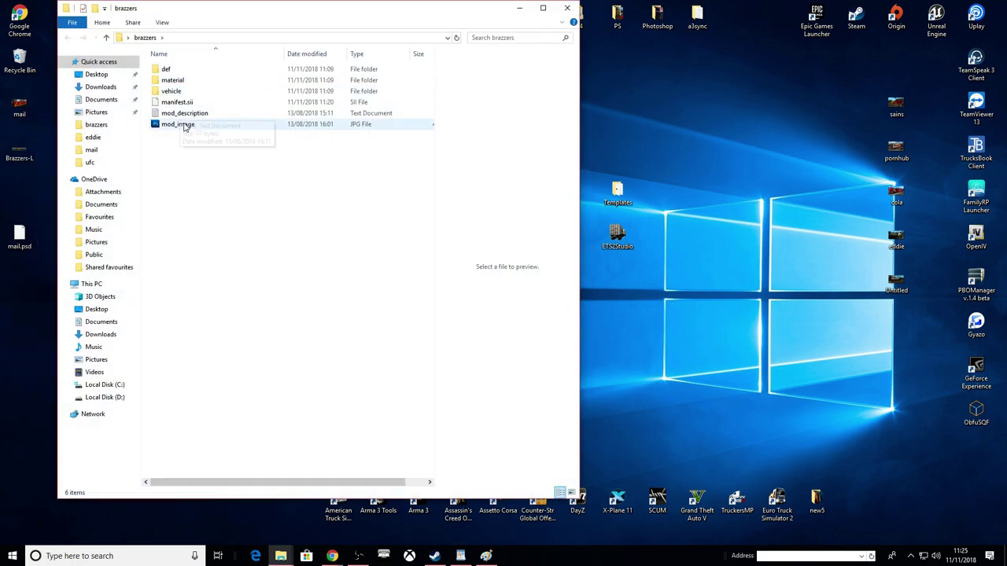
click(184, 129)
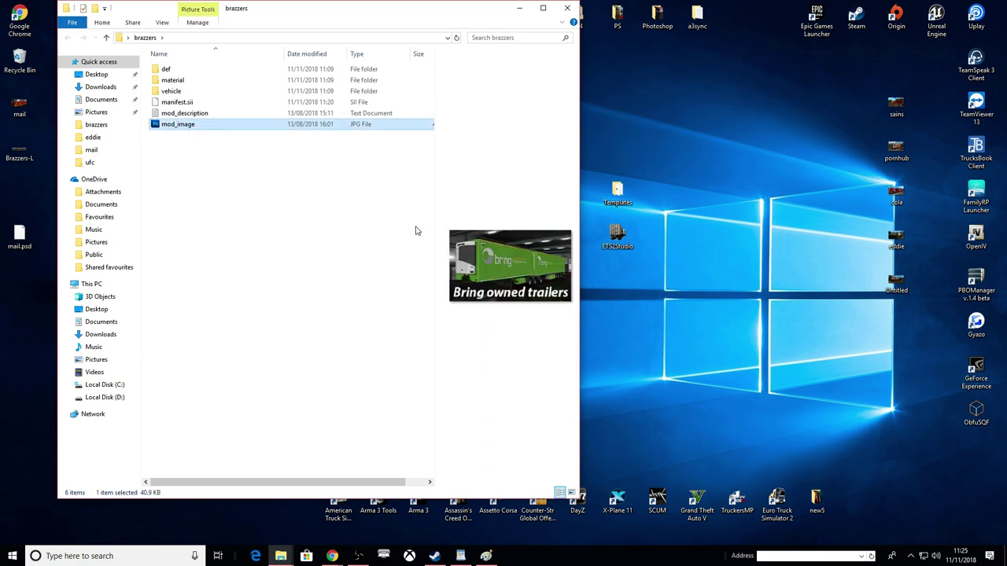
click(185, 102)
click(188, 113)
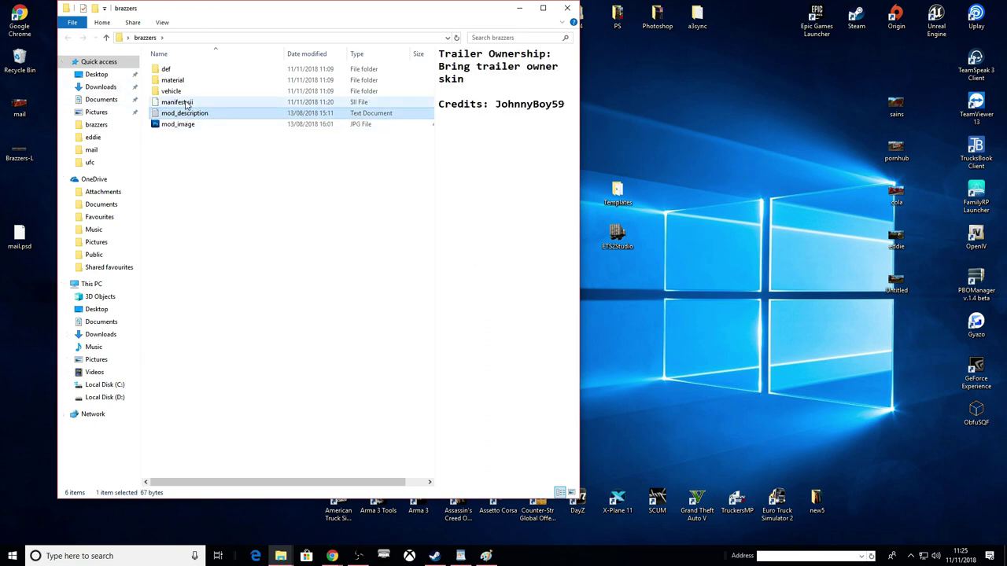
click(186, 103)
Step: Browse to vehicle/trailer_owned/upgrade/paintjob/scs_box/brazzers and check the pjm_at_0x0_size_4x4 and shared_007bc145 files
drag(211, 14, 361, 59)
double_click(319, 136)
double_click(323, 114)
double_click(322, 114)
double_click(324, 115)
double_click(327, 117)
double_click(327, 117)
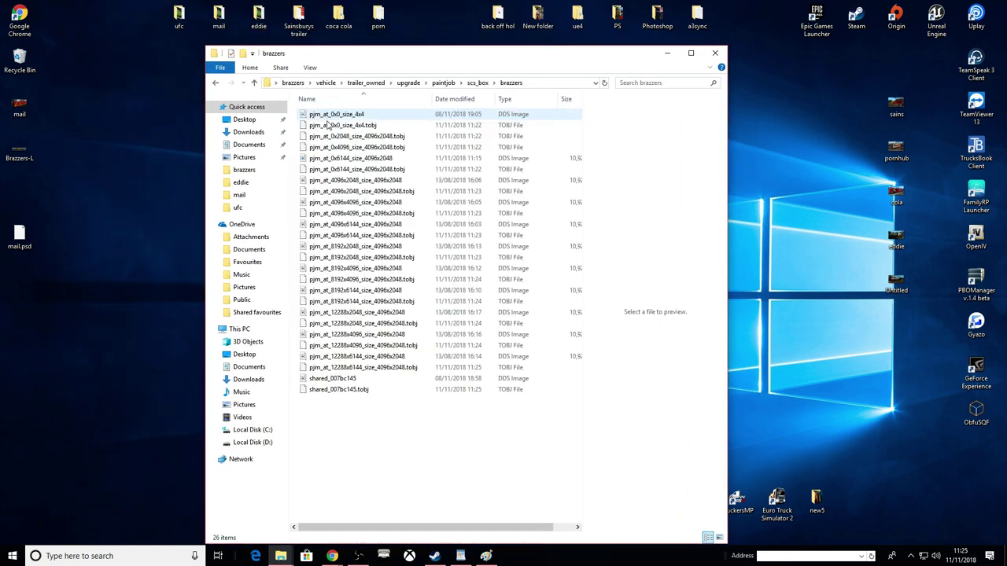
click(333, 114)
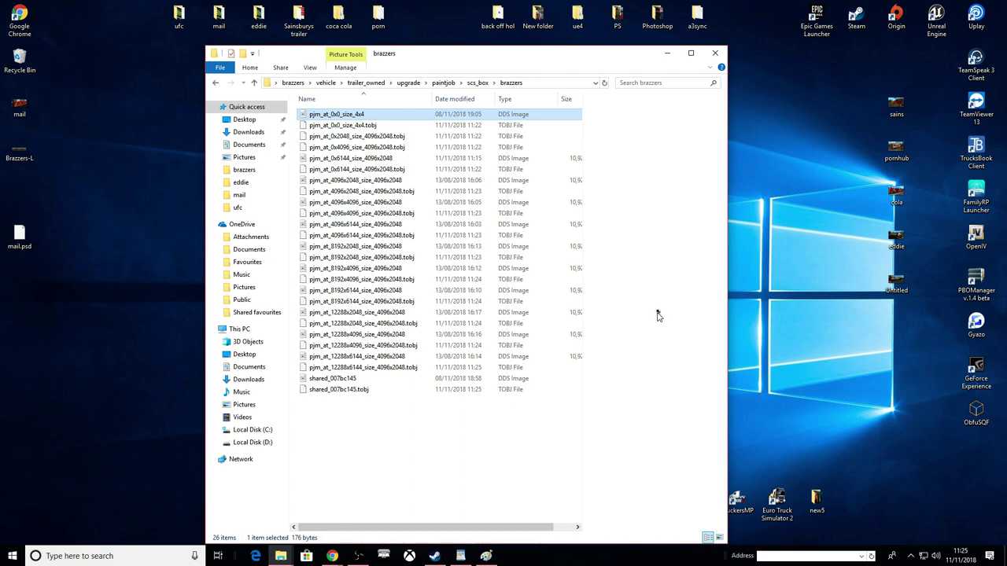
key(Return)
click(620, 206)
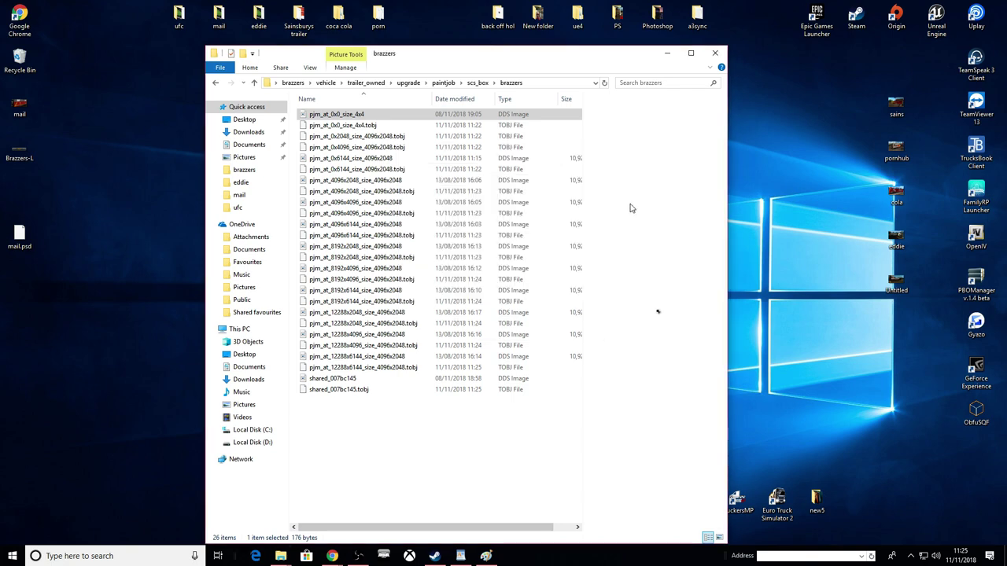
click(394, 125)
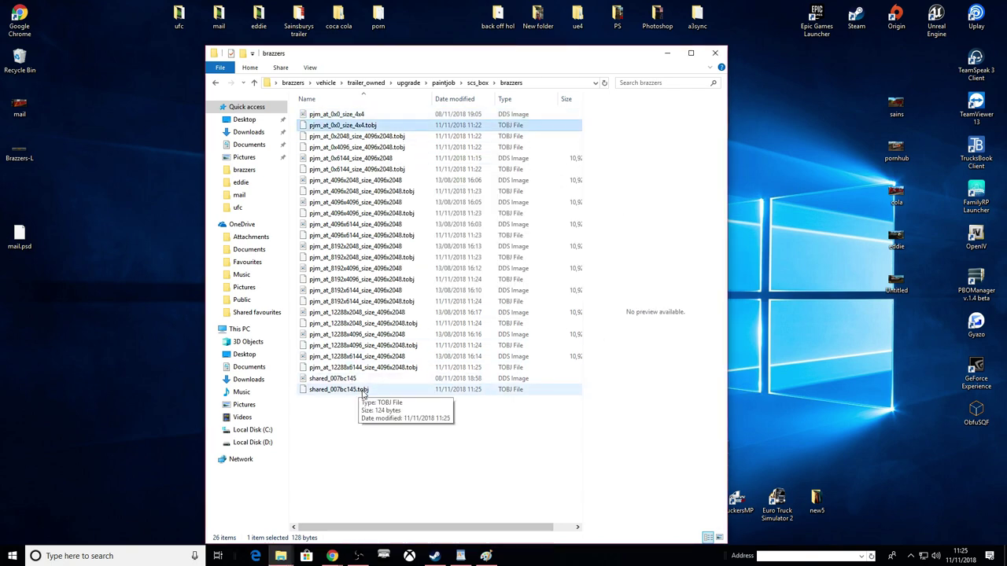
click(364, 389)
click(367, 380)
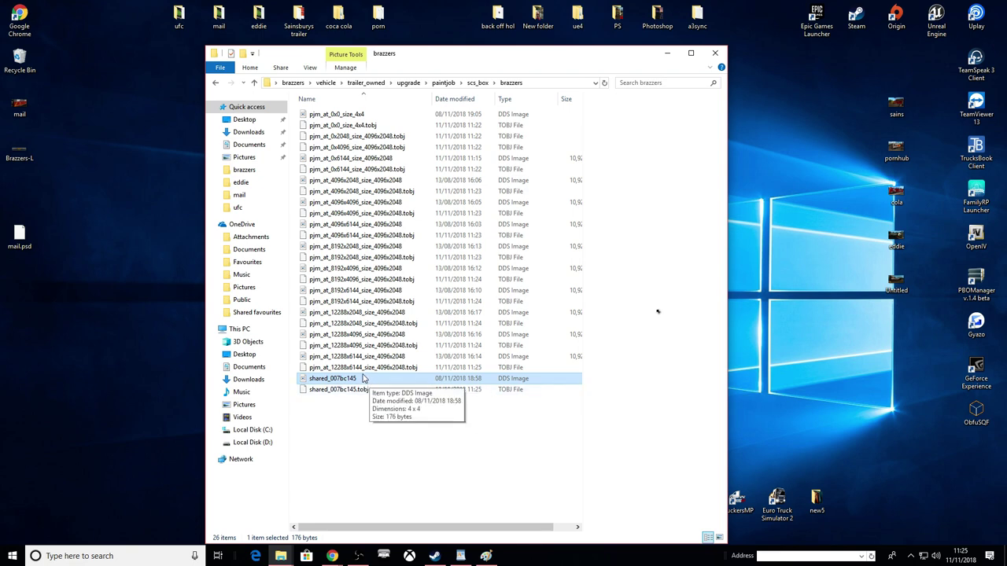
Step: Preview the files one by one from shared_007bc145 back to pjm_at_0x0_size_4x4, and close the folder
key(Up)
key(Up)
key(Up)
key(Up)
key(Up)
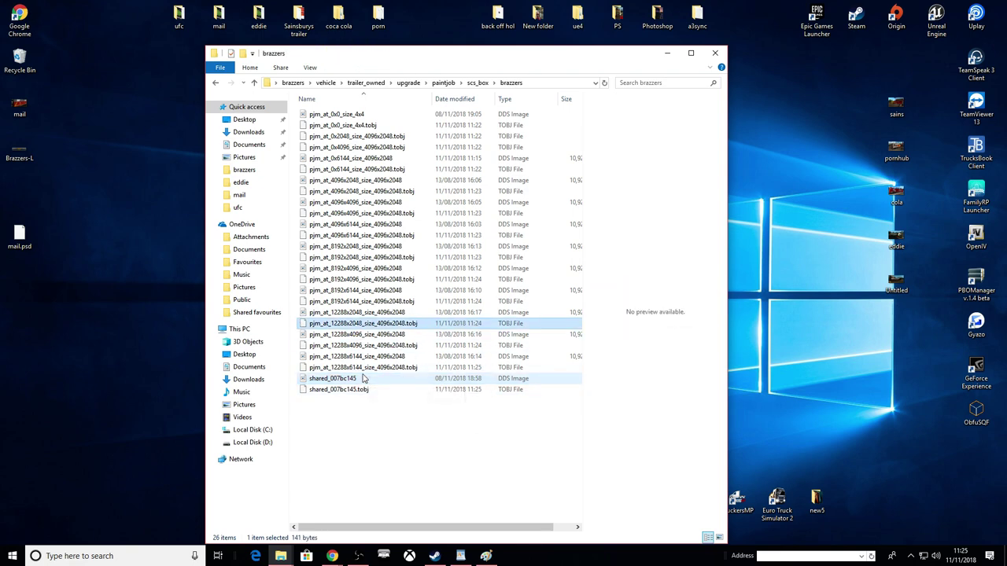
key(Up)
key(Up)
key(Up)
key(Up)
key(Up)
key(Up)
key(Up)
key(Up)
key(Up)
key(Up)
key(Up)
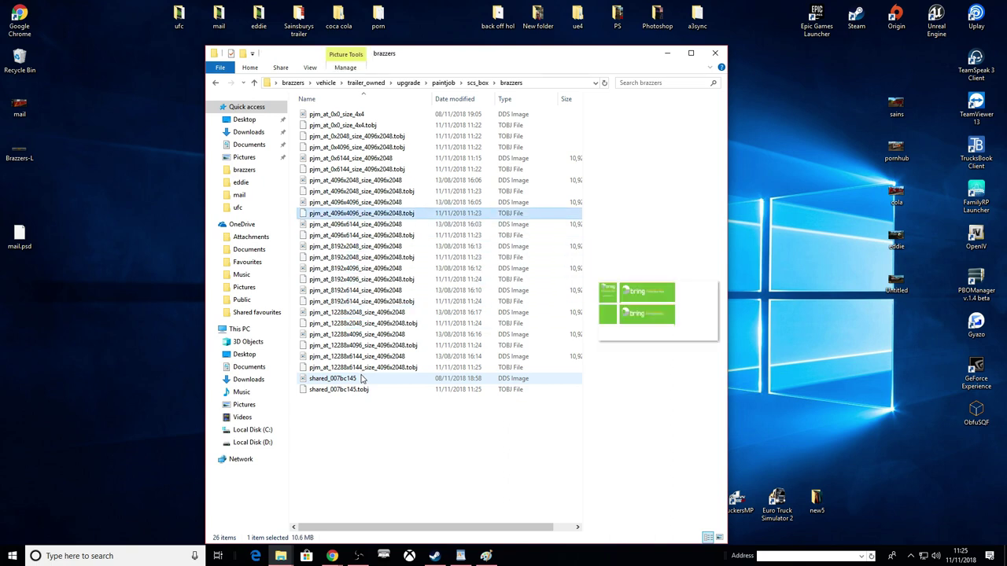
key(Up)
key(Up)
key(Up)
key(Up)
key(Up)
key(Up)
key(Up)
key(Up)
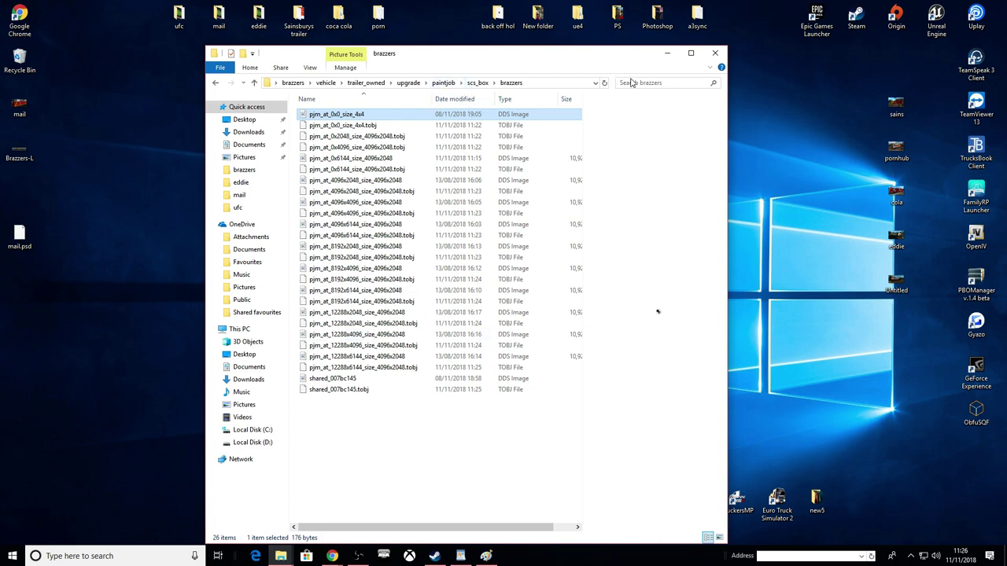
click(717, 53)
Step: Copy the desktop brazzers folder and go to the Documents folder
right_click(465, 234)
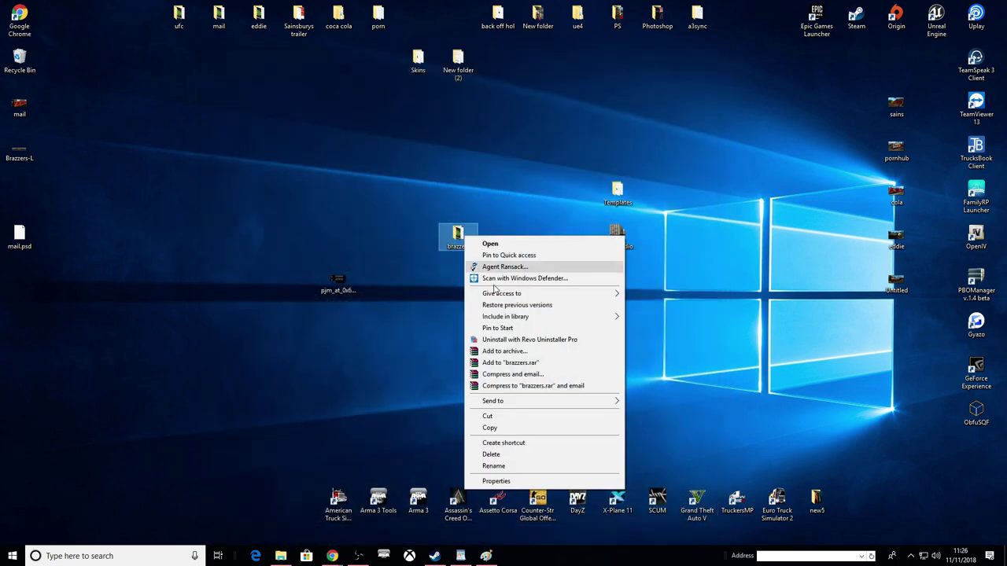
click(489, 428)
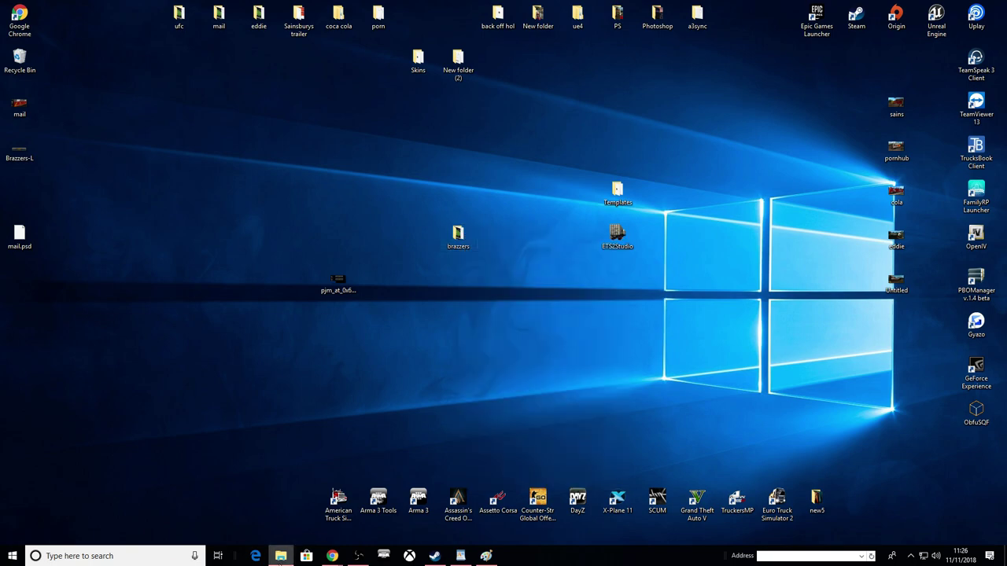
click(280, 556)
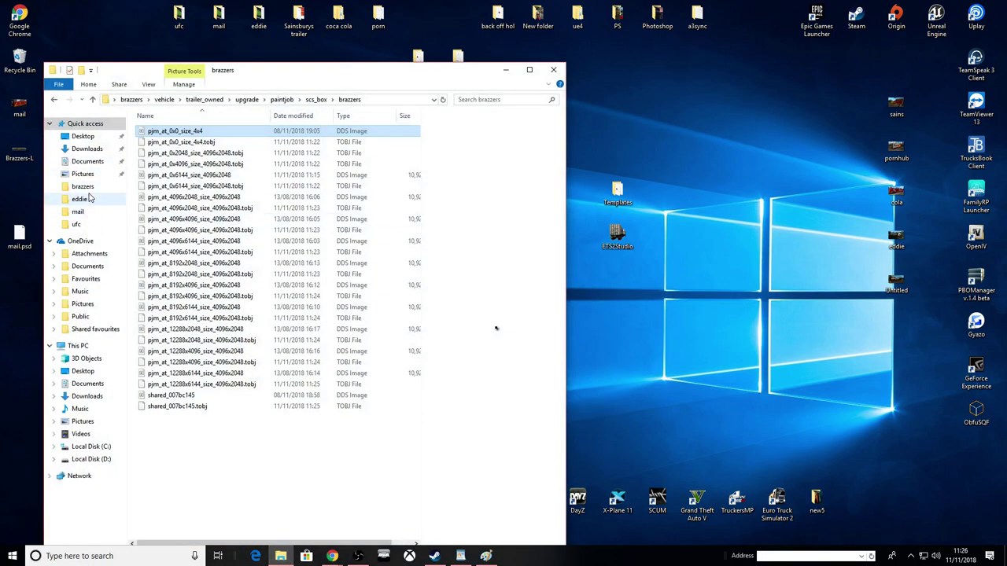
click(87, 149)
click(88, 161)
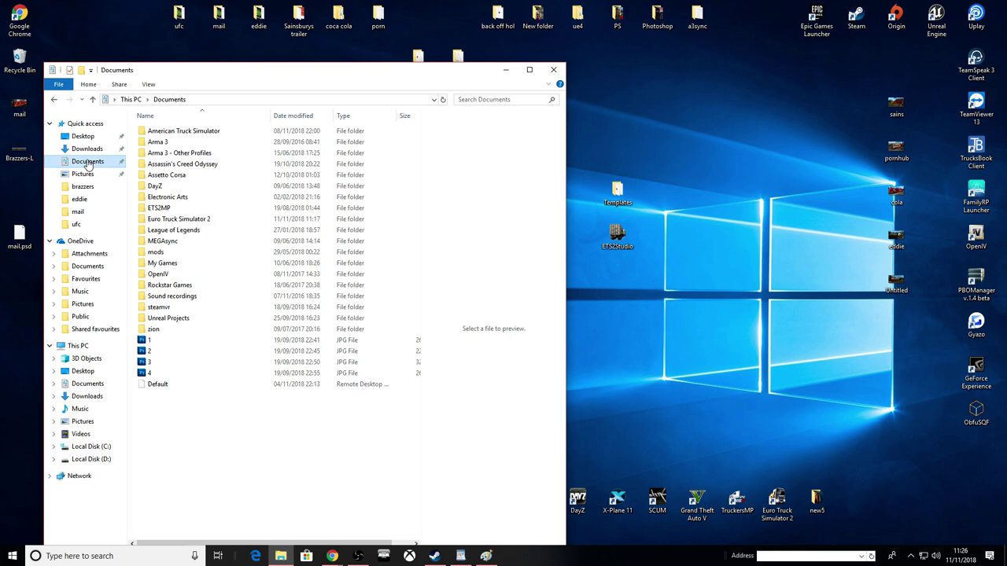
double_click(173, 252)
click(162, 131)
double_click(161, 131)
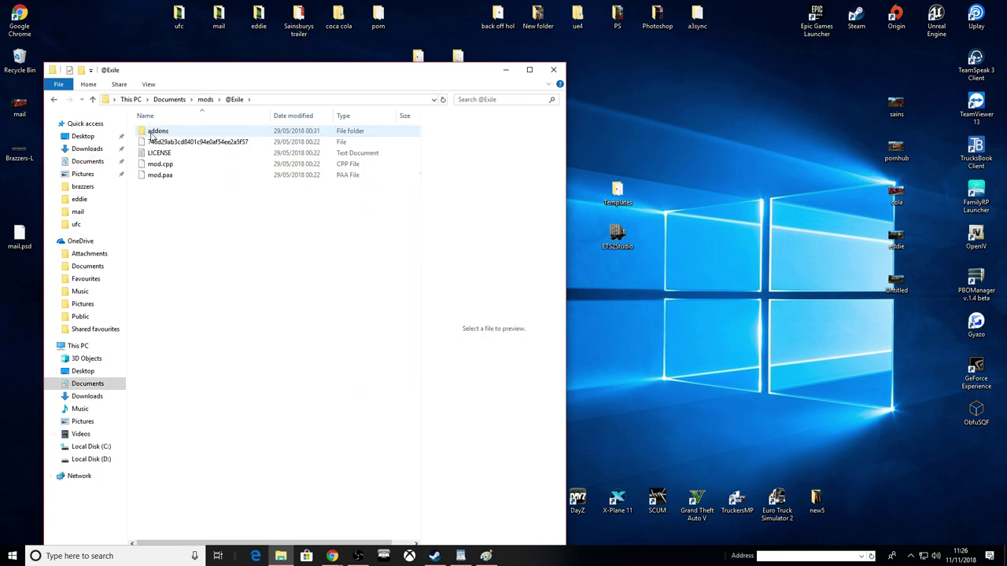
click(88, 161)
Step: Paste the copied brazzers folder into the mod folder of Euro Truck Simulator 2
double_click(179, 219)
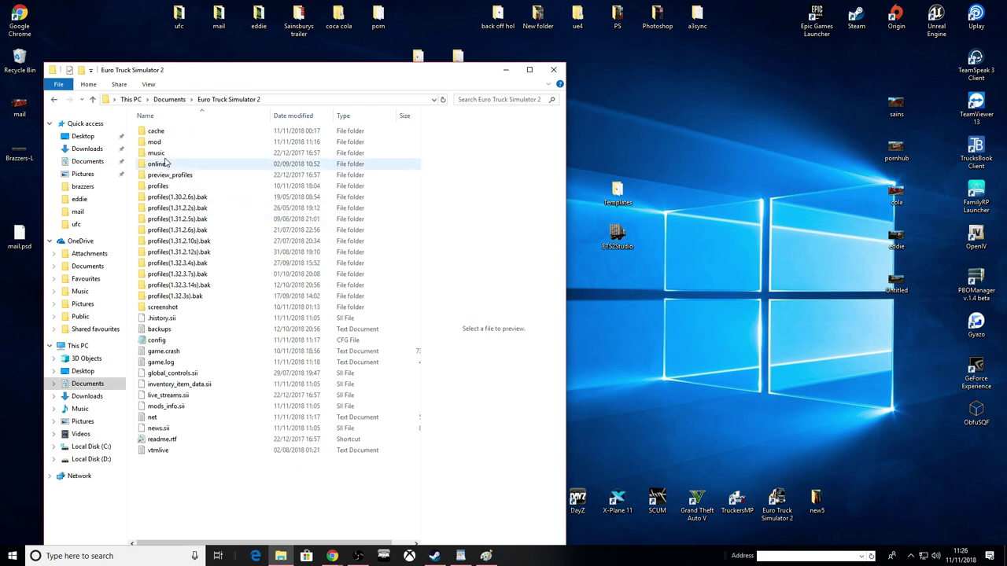
double_click(177, 152)
right_click(180, 348)
click(206, 420)
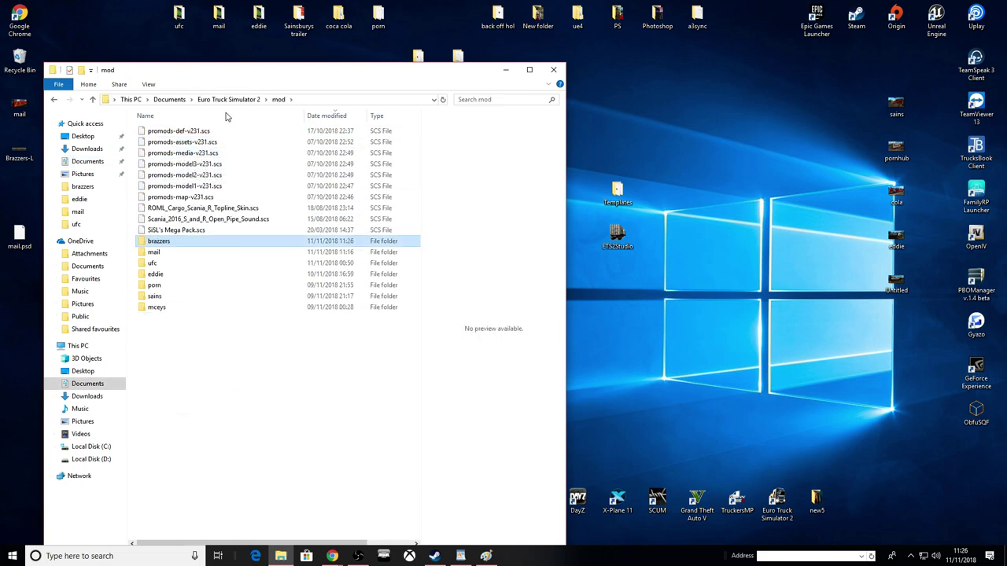
Step: Delete the mail folder from the mod folder, copy the desktop mail folder in its place, and close the window
drag(221, 81, 595, 85)
click(552, 399)
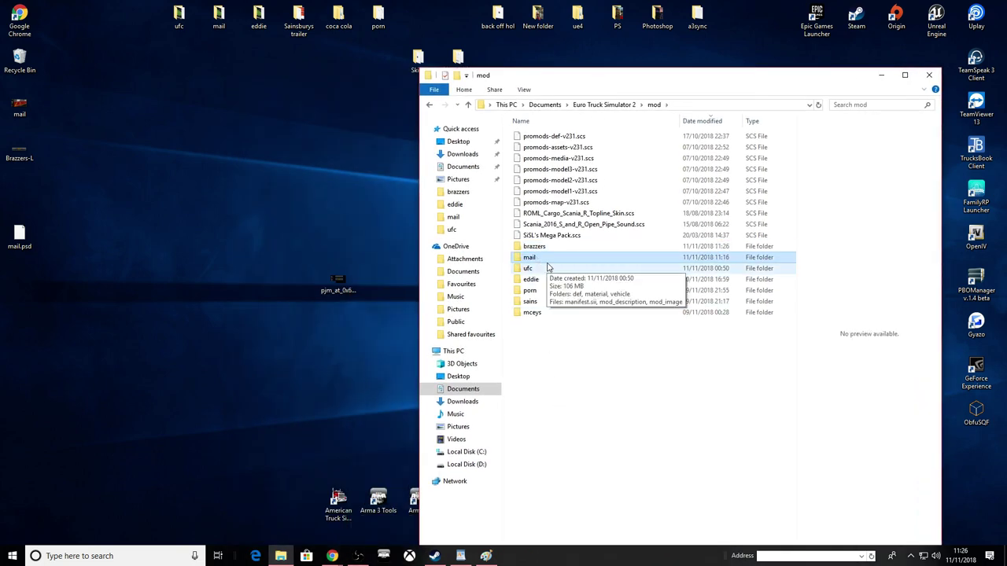
key(Delete)
click(218, 82)
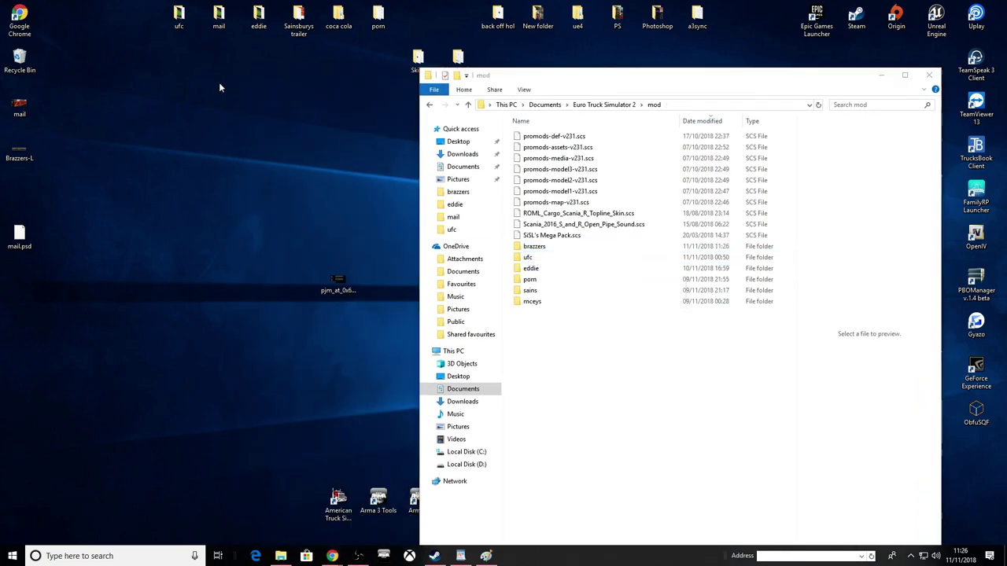
right_click(218, 23)
click(216, 44)
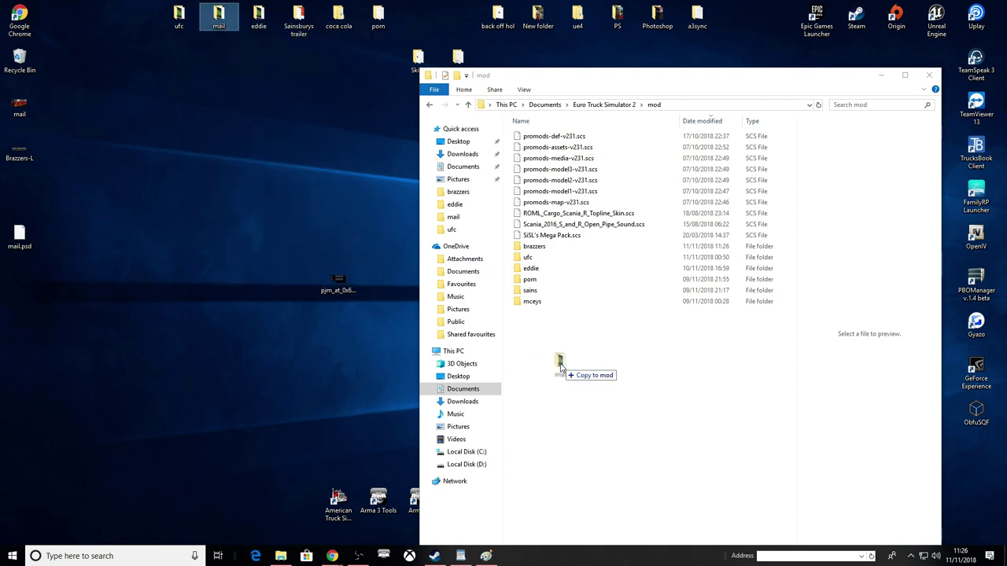
drag(560, 367, 560, 367)
click(598, 363)
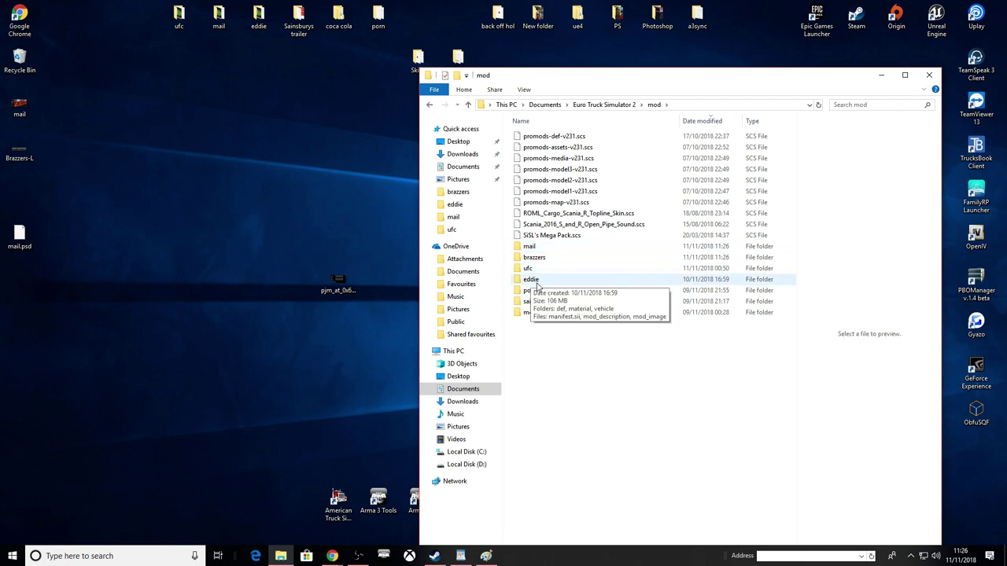
click(929, 75)
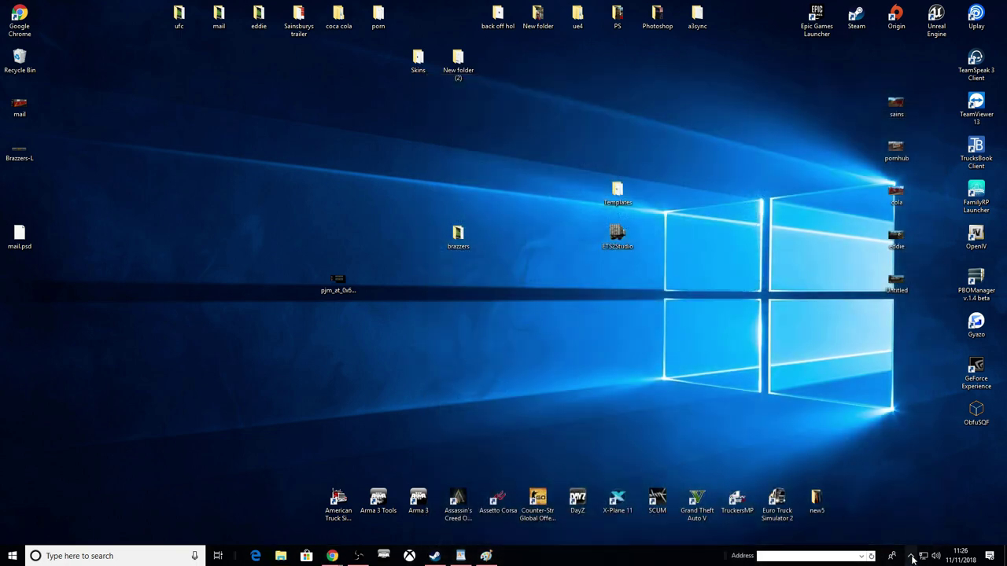
Step: Launch Euro Truck Simulator 2 through Steam and accept the advanced SDK features notice
right_click(932, 494)
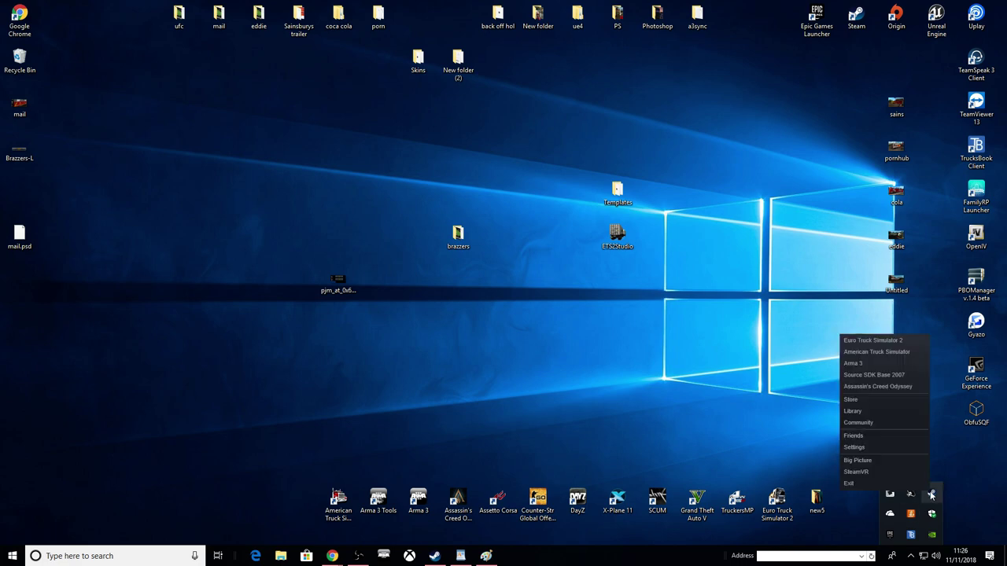
click(895, 341)
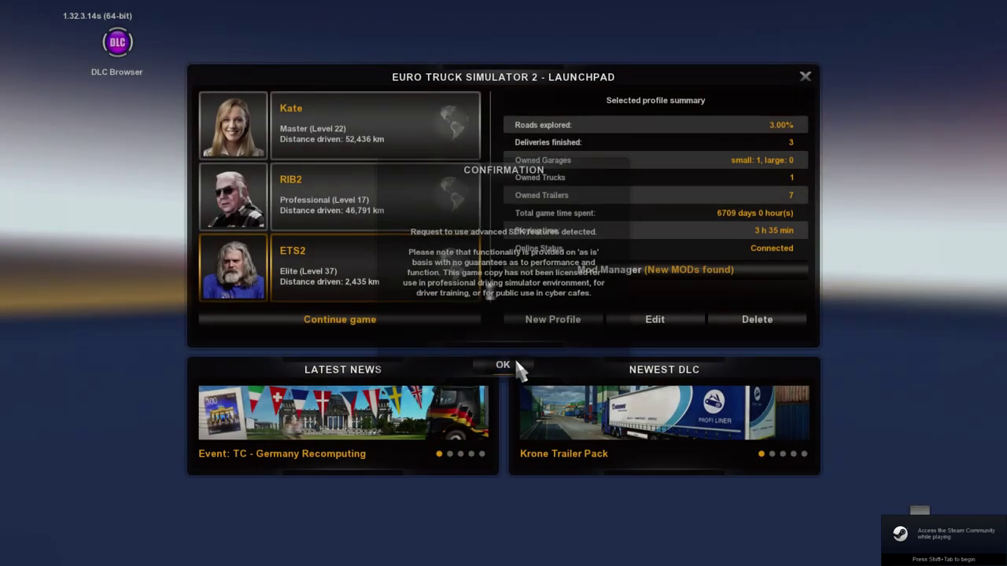
click(504, 366)
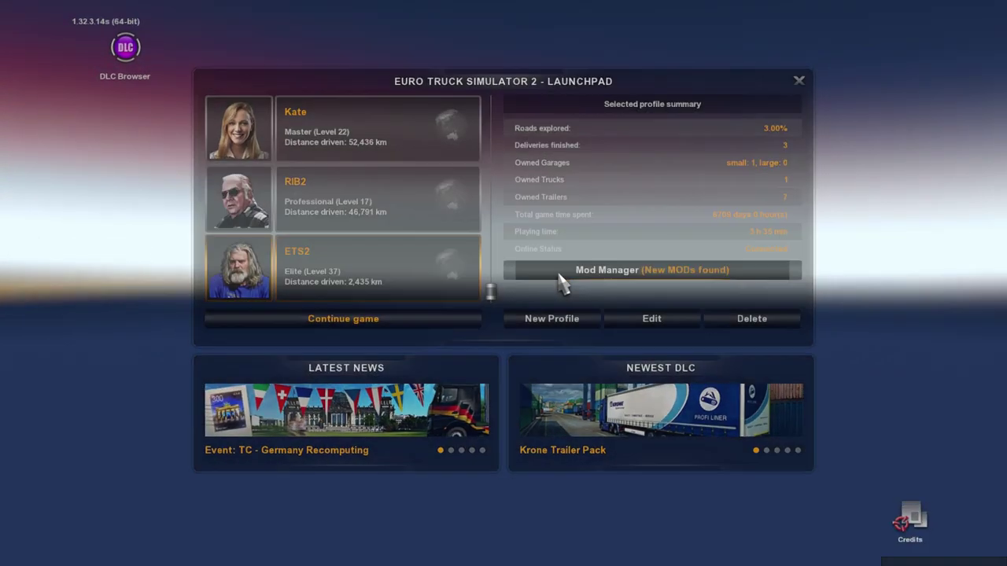
Step: Deactivate the mail trailer owner skin mod, activate the brazzers trailer owner skin, and confirm the changes
click(560, 273)
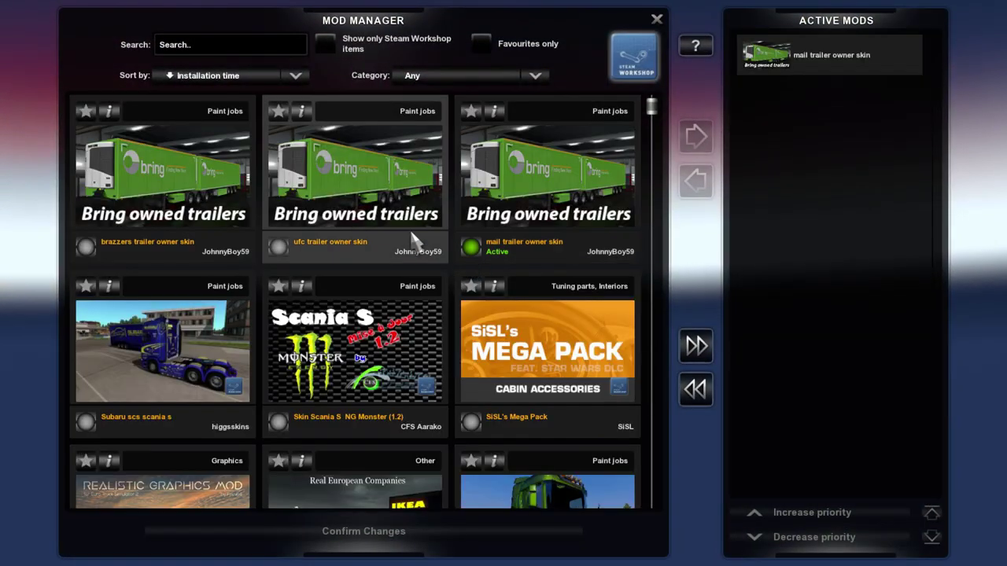
double_click(516, 186)
double_click(162, 169)
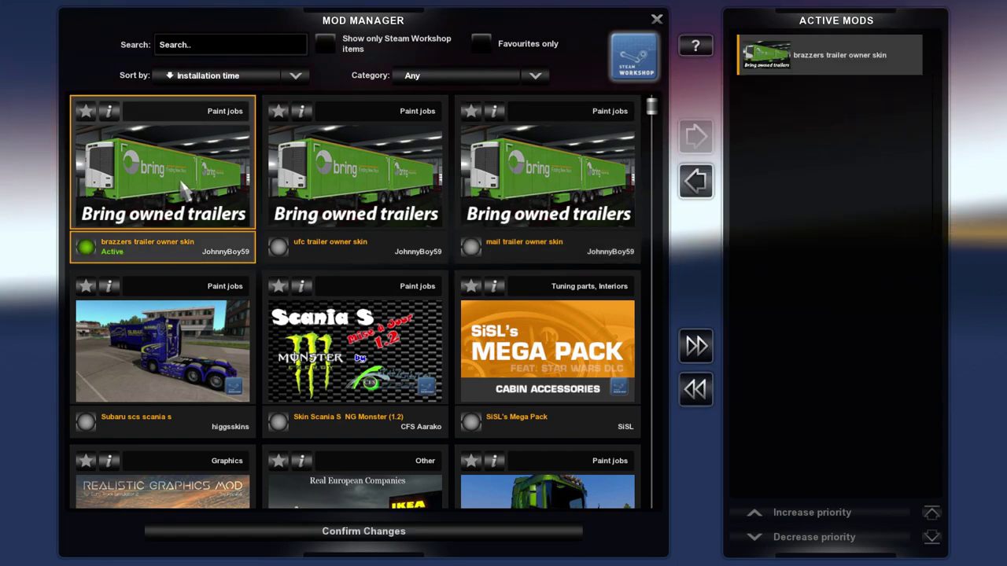
click(397, 532)
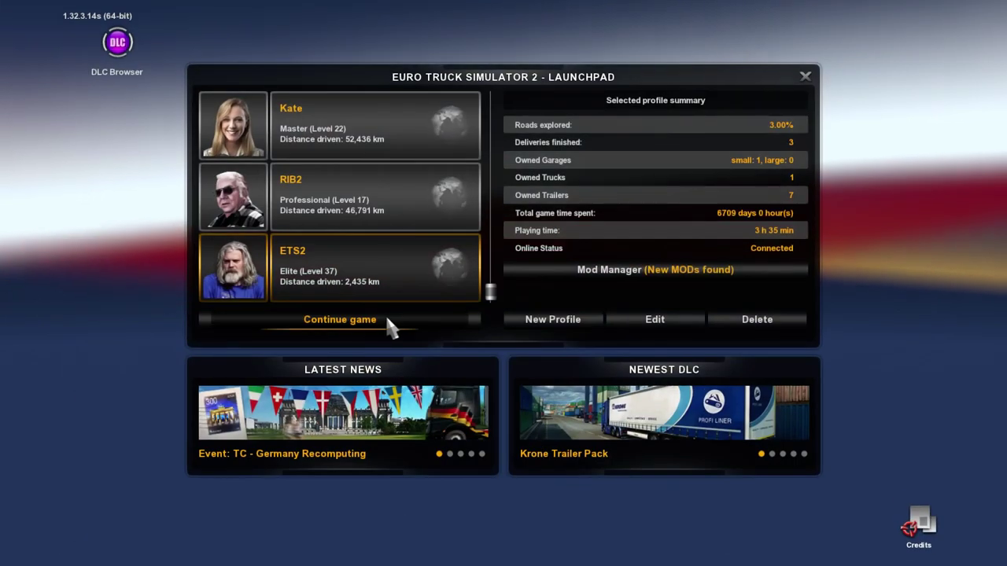
Step: Continue the ETS2 profile and preview the brazzers paint job on the €33,700 Curtainsider from the trailer dealer
click(385, 319)
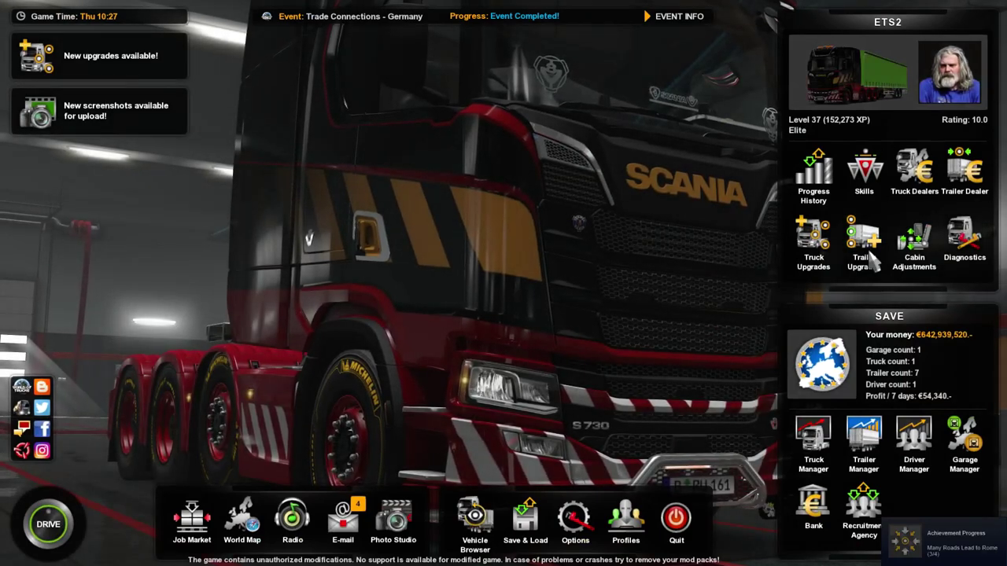
click(973, 157)
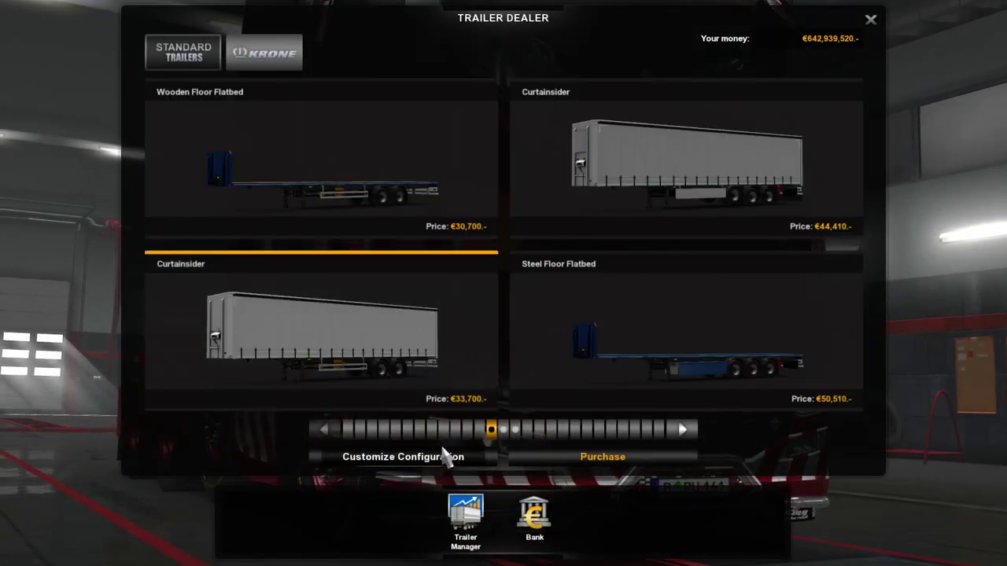
click(440, 457)
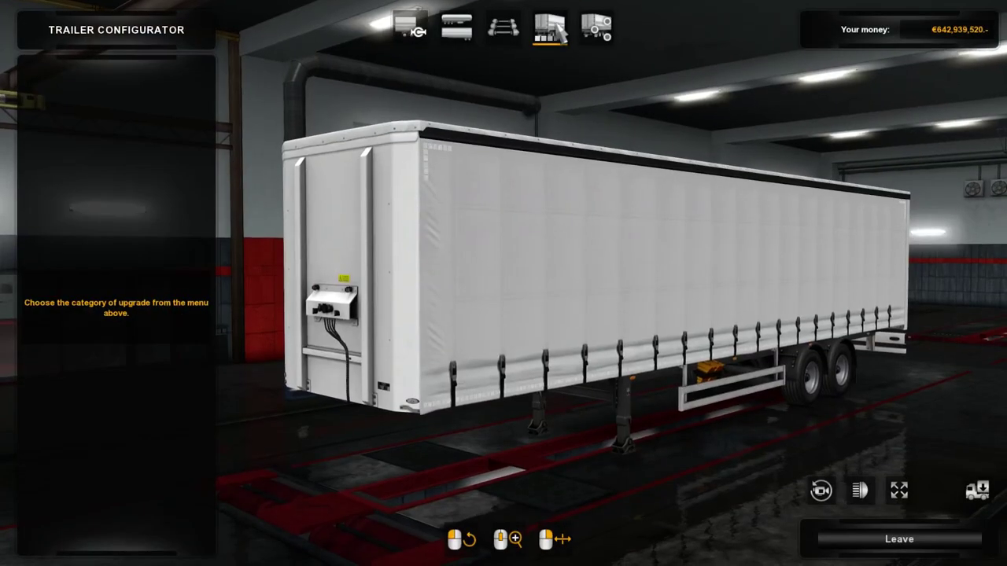
click(555, 26)
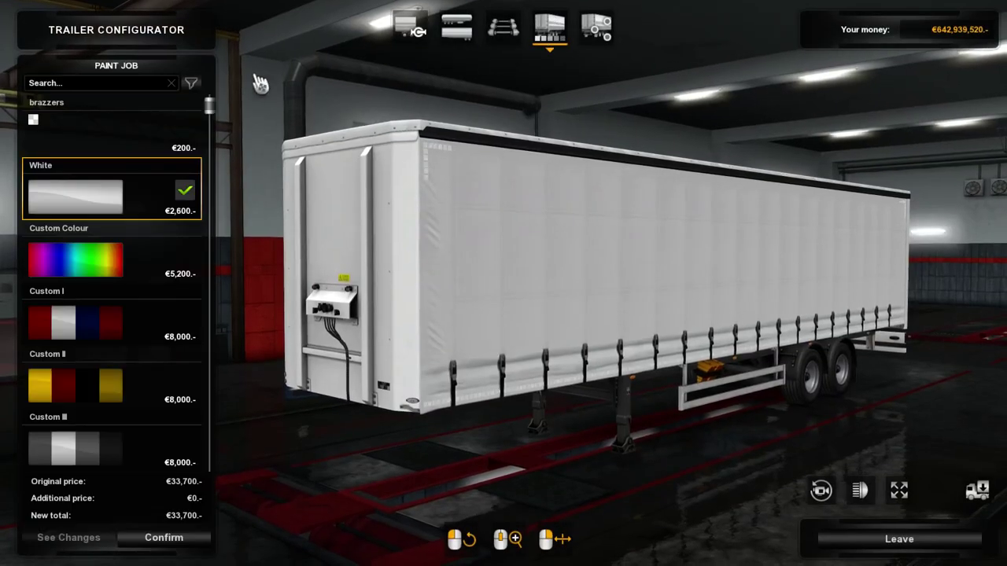
click(144, 141)
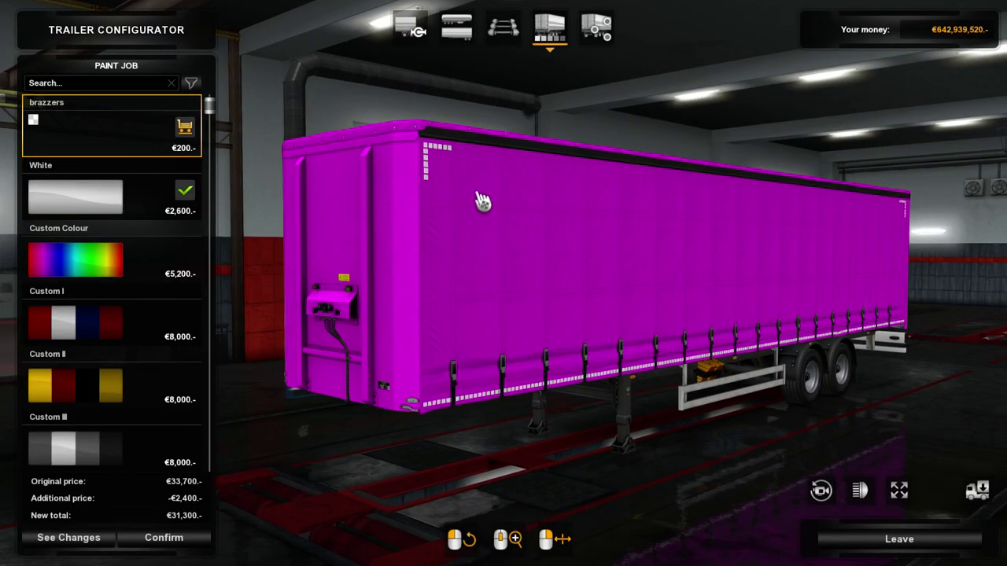
mouse_move(593, 243)
mouse_down()
mouse_move(542, 237)
mouse_move(593, 243)
mouse_up()
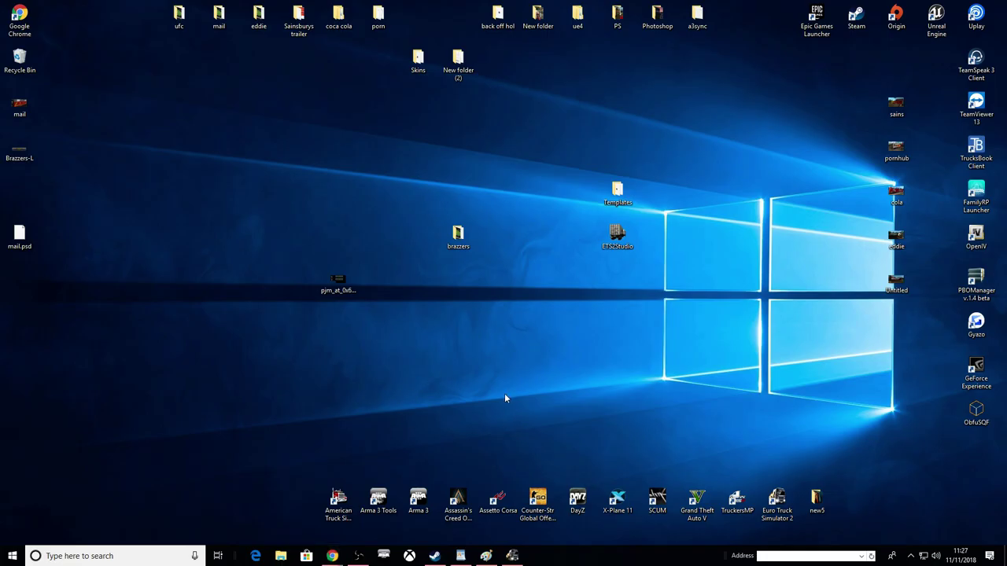
Step: Open the brazzers folder inside Documents > Euro Truck Simulator 2 > mod in File Explorer
click(280, 556)
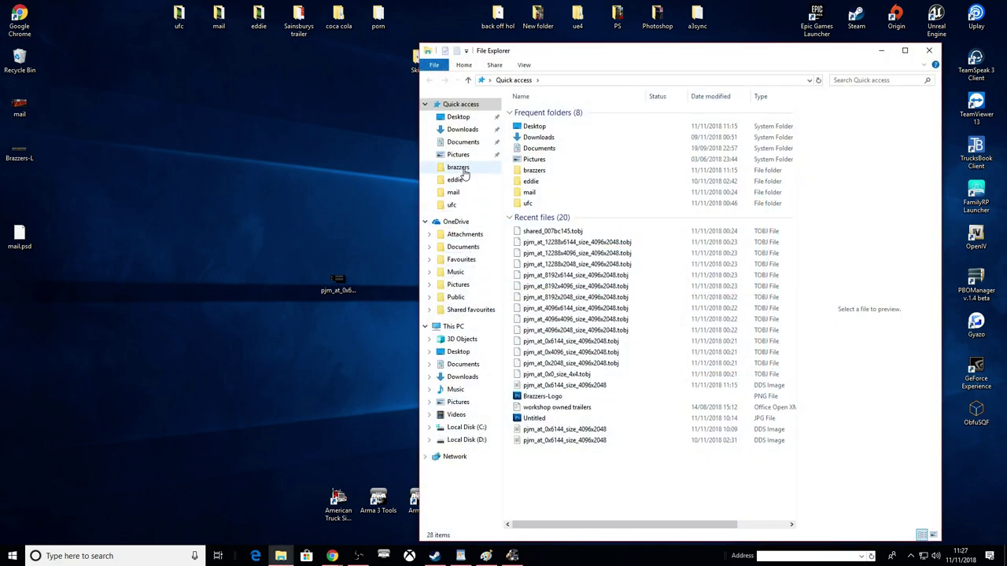
click(462, 170)
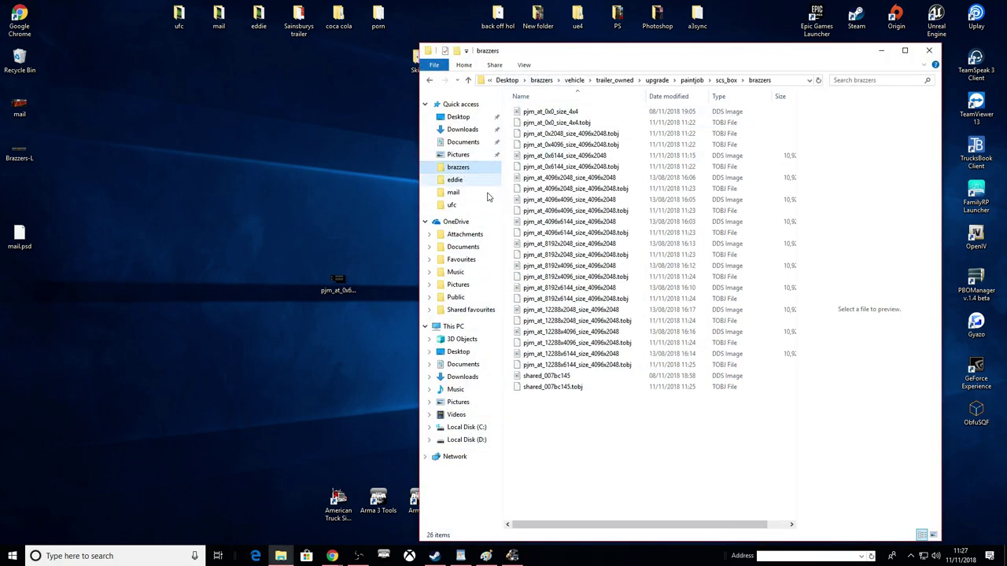
click(463, 142)
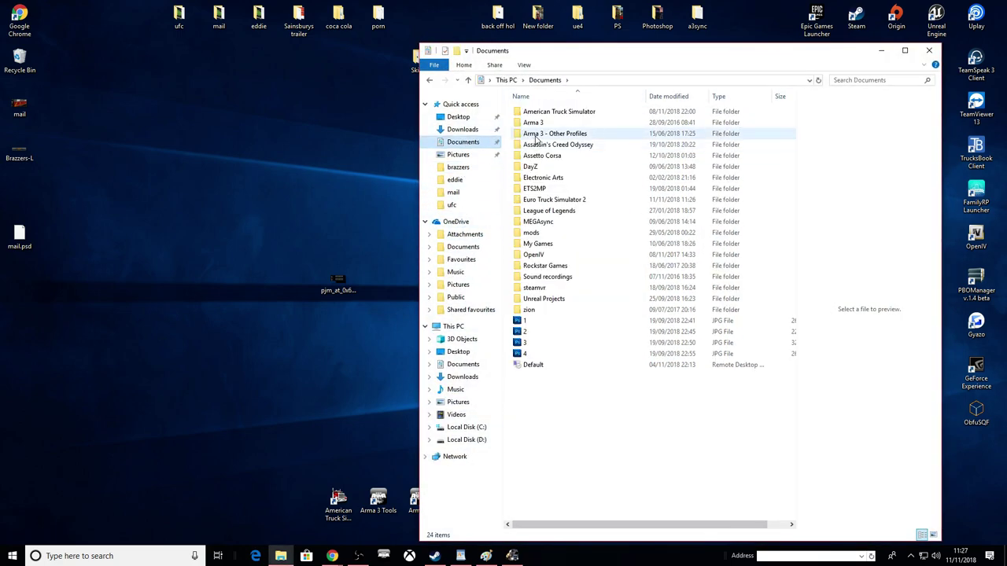
double_click(557, 203)
double_click(539, 124)
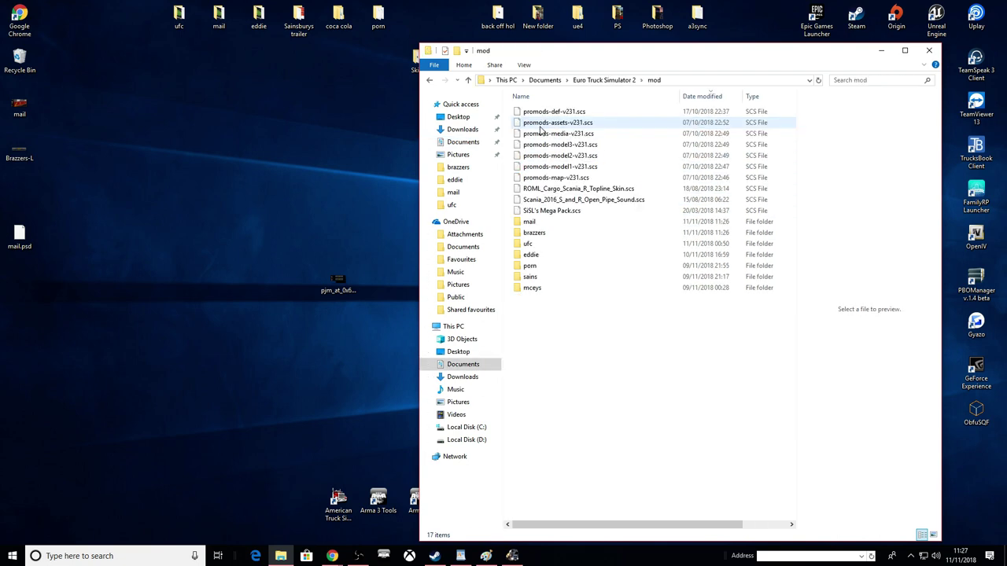
double_click(535, 233)
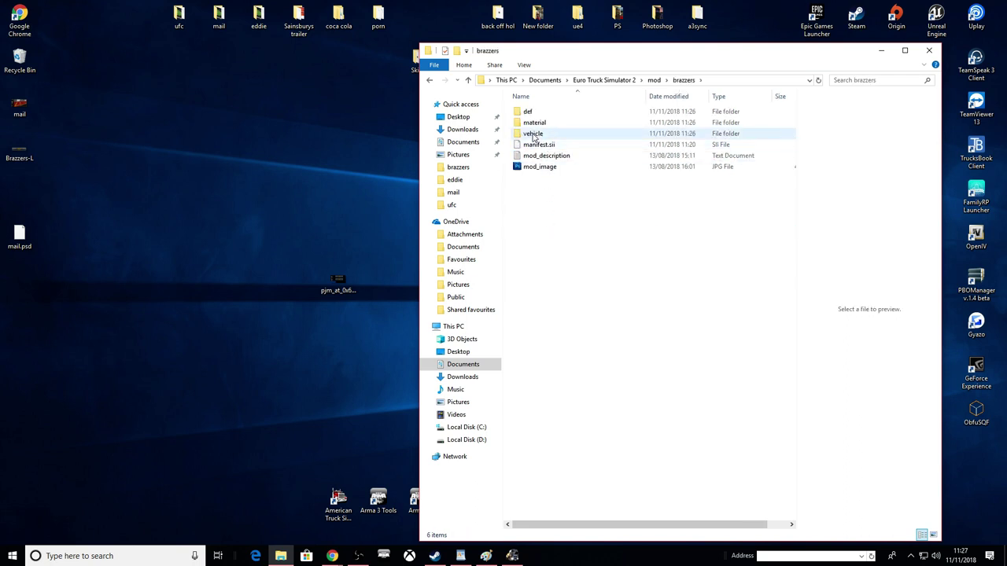
Step: Check the def and vehicle subfolders of the brazzers mod down to scs_box, and return to the Euro Truck Simulator 2 folder
double_click(528, 113)
key(alt+Left)
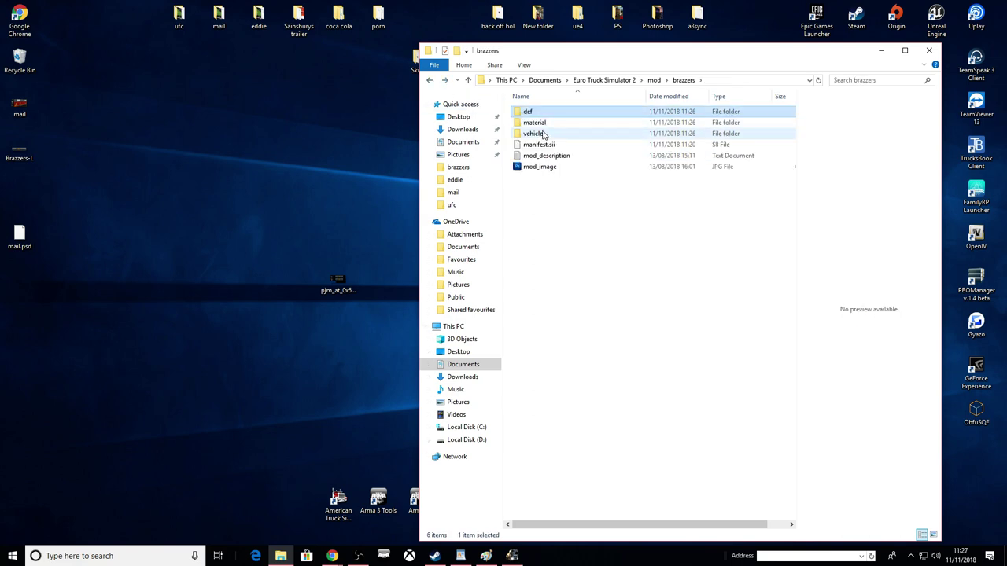
double_click(534, 133)
double_click(535, 112)
double_click(534, 113)
double_click(536, 113)
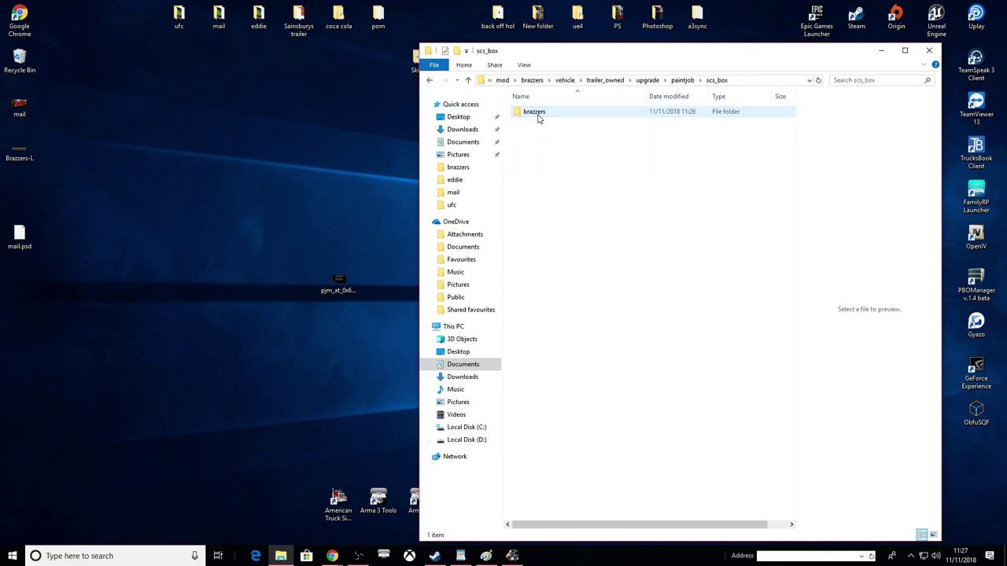
click(430, 80)
click(429, 81)
click(429, 80)
click(429, 80)
click(429, 81)
click(429, 80)
click(429, 80)
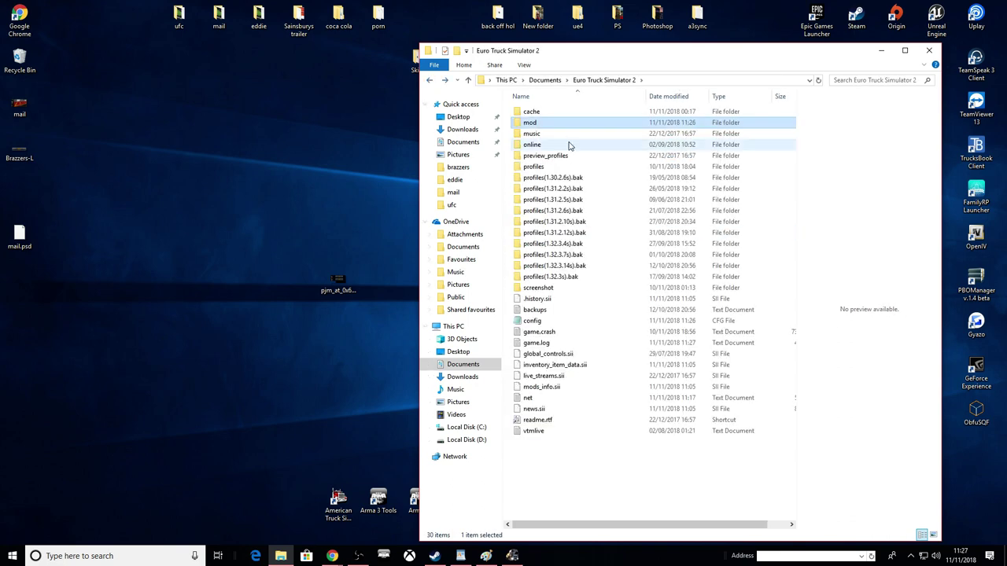
Step: Search the mod's brazzers folder for files containing "mail" with Agent Ransack, inspect the matching line, and close the search
double_click(533, 126)
right_click(533, 235)
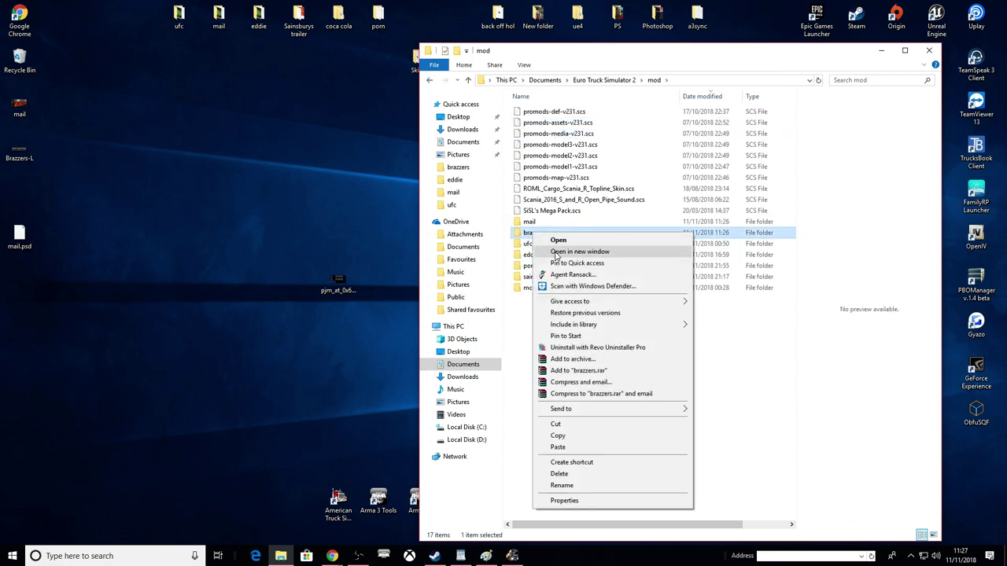
click(557, 272)
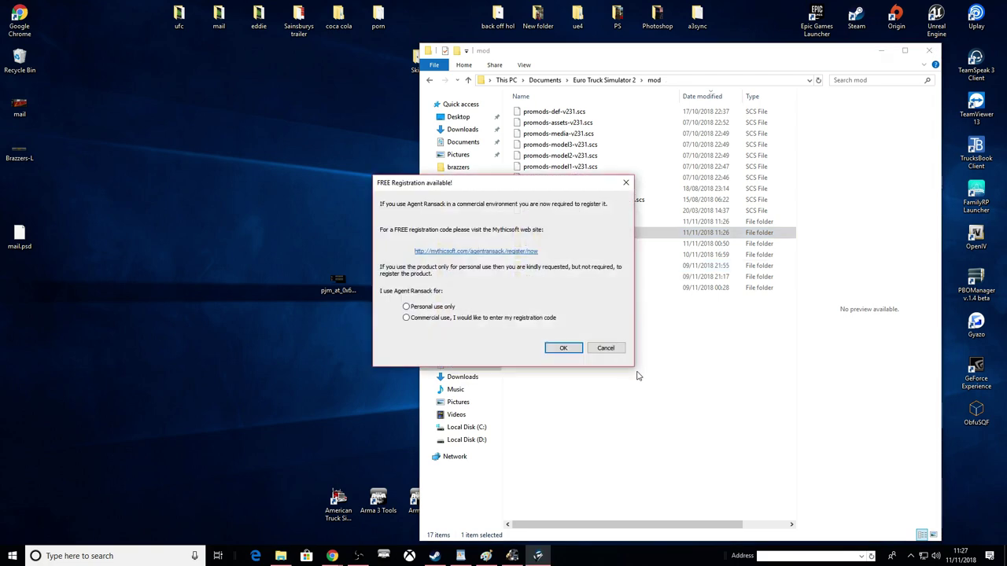
click(599, 347)
click(748, 97)
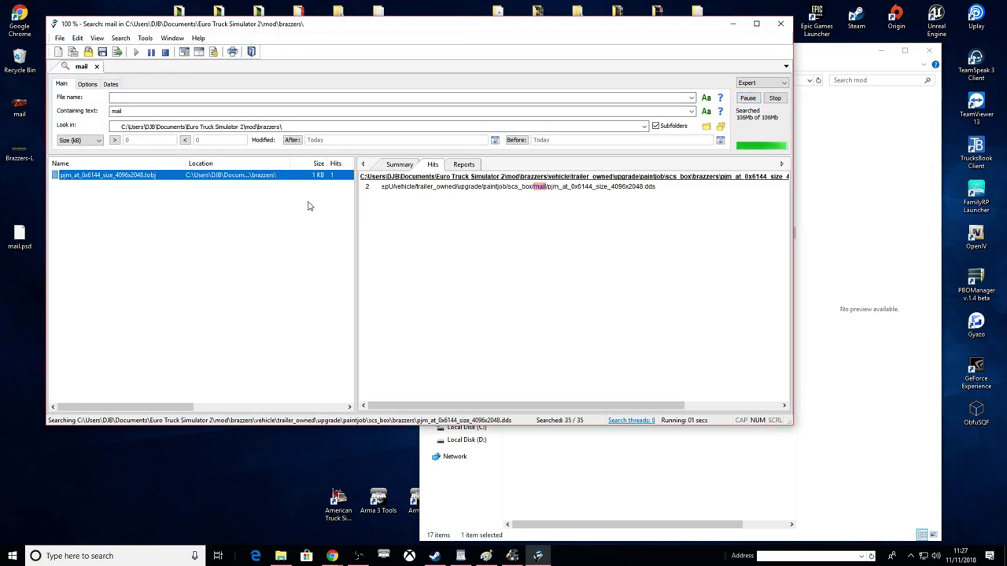
click(484, 190)
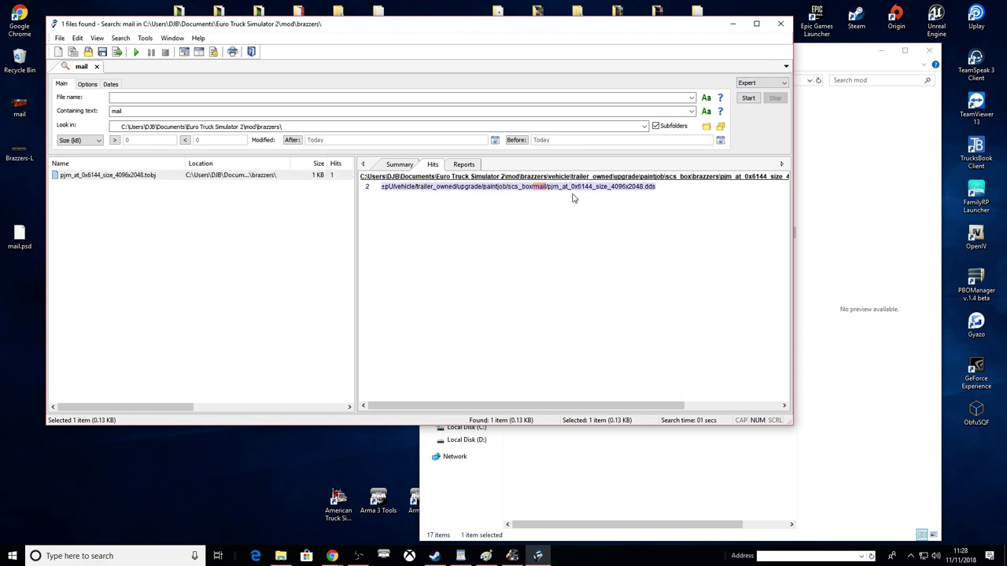
click(781, 26)
Step: Launch ETS2 Studio from New folder (2), close that folder, and place the program window clear of the mod folder
drag(698, 49, 314, 65)
double_click(618, 195)
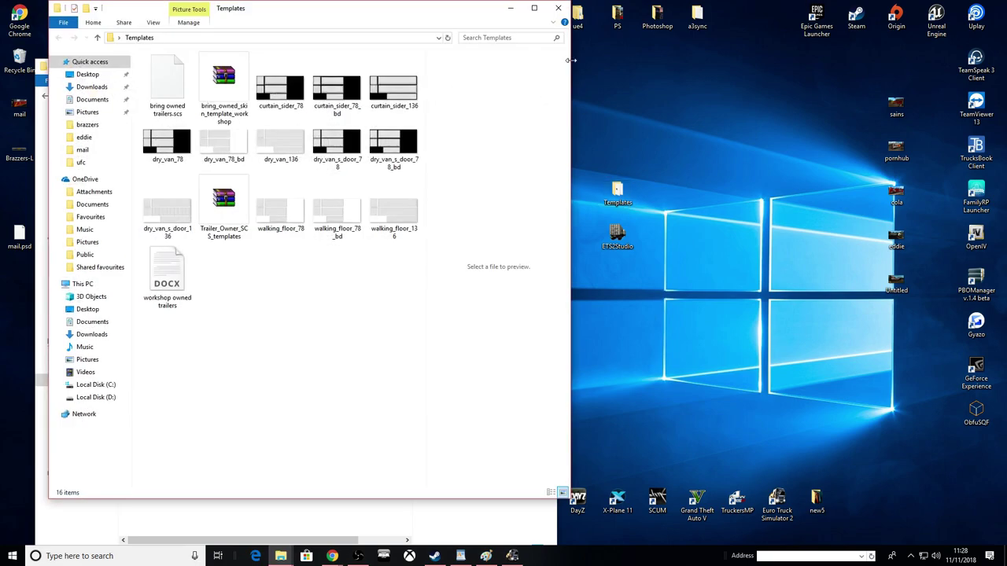
click(559, 9)
drag(461, 16, 456, 285)
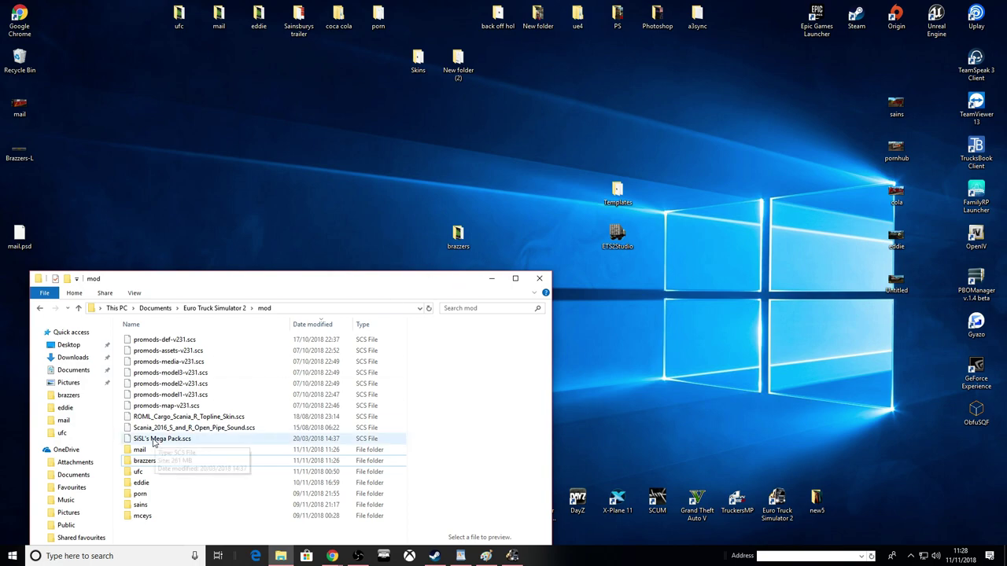
double_click(456, 234)
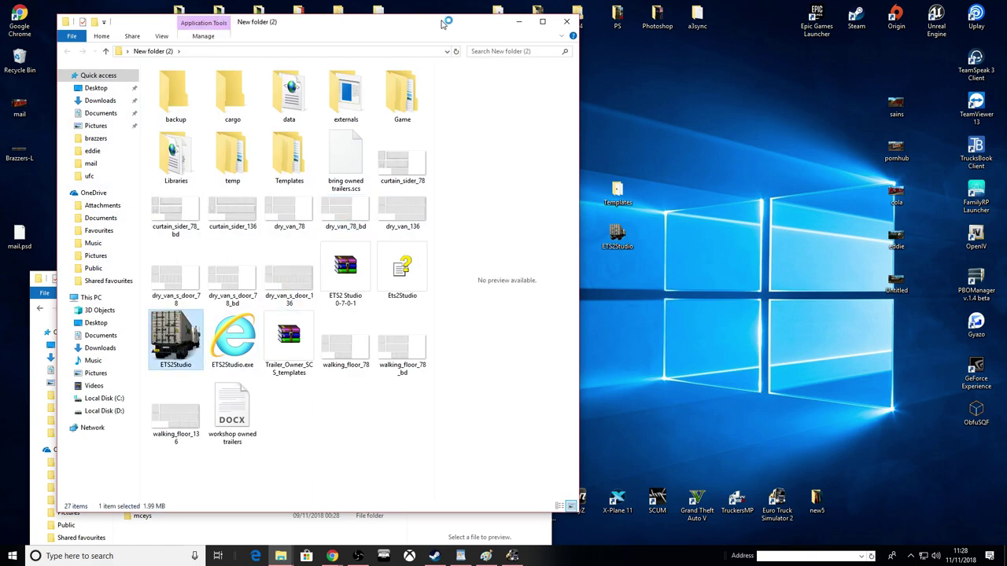
click(567, 22)
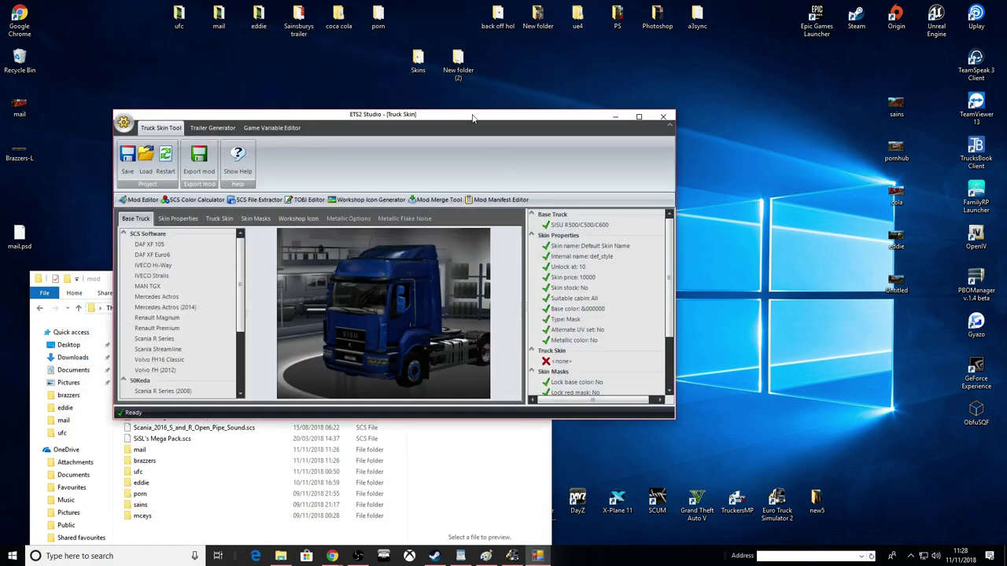
drag(526, 119, 665, 94)
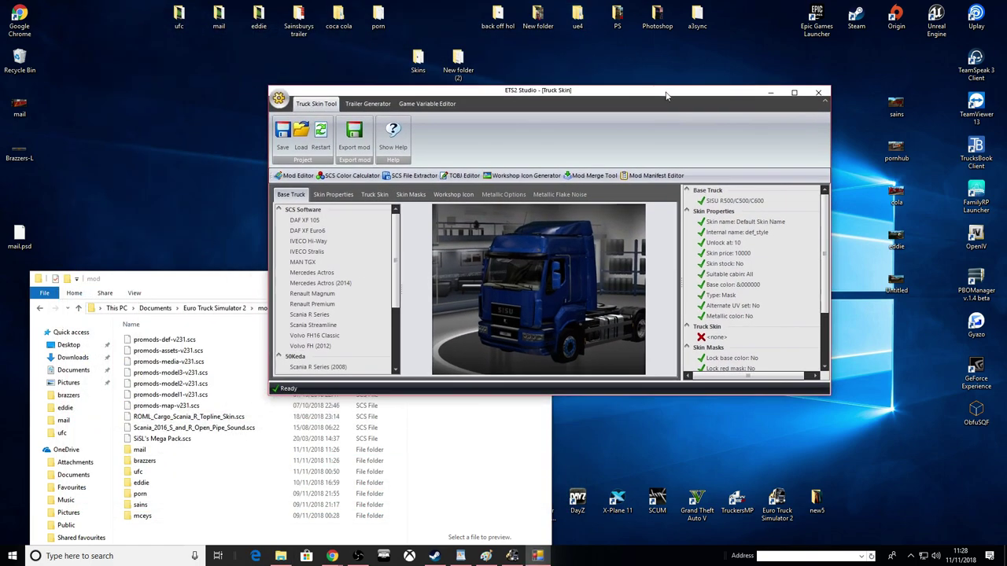
Step: Start opening a file in the TOBJ Editor and browse to the brazzers mod's vehicle folder under Documents
click(449, 177)
click(412, 254)
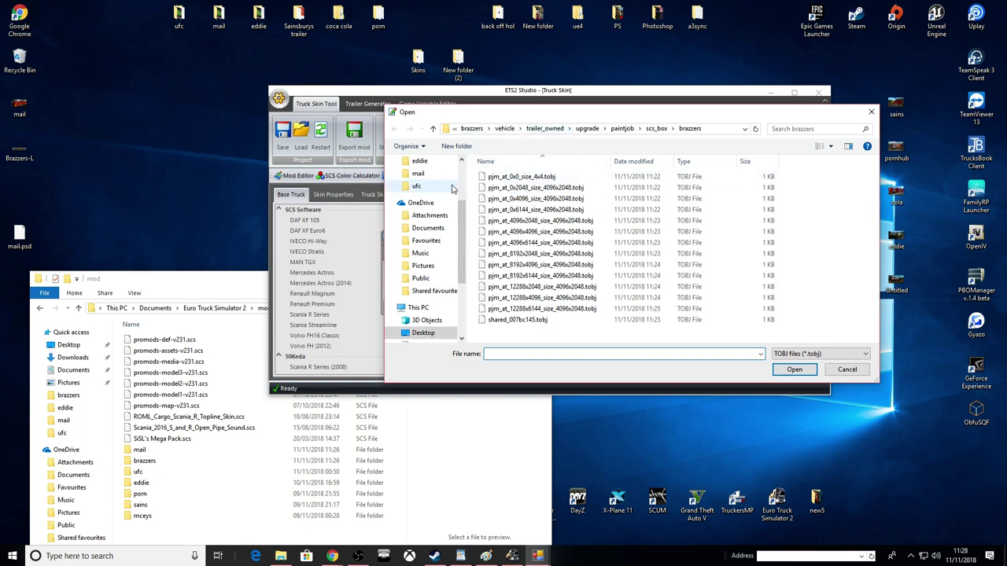
scroll(440, 196, up, 3)
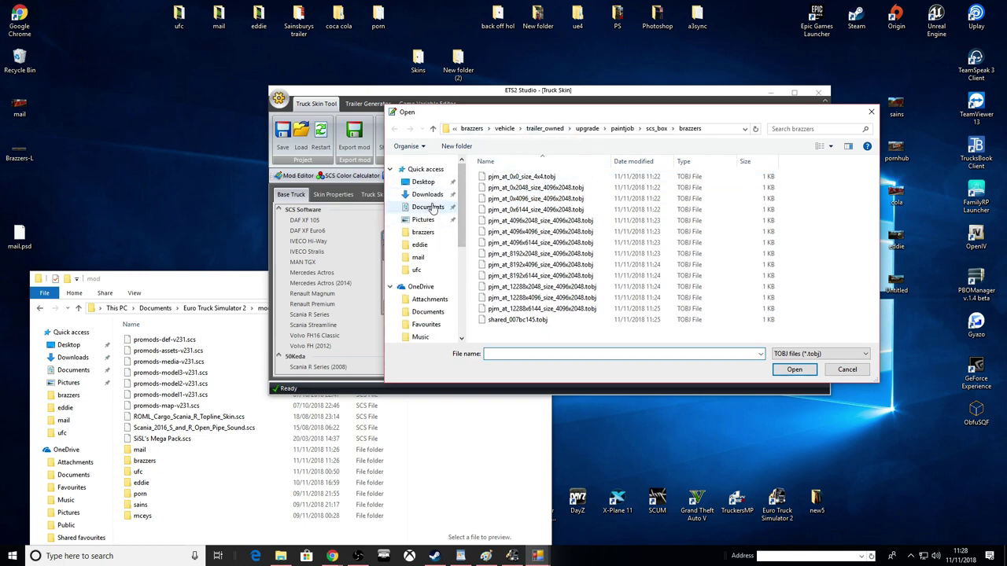
click(424, 207)
double_click(520, 264)
double_click(499, 188)
double_click(499, 177)
double_click(499, 198)
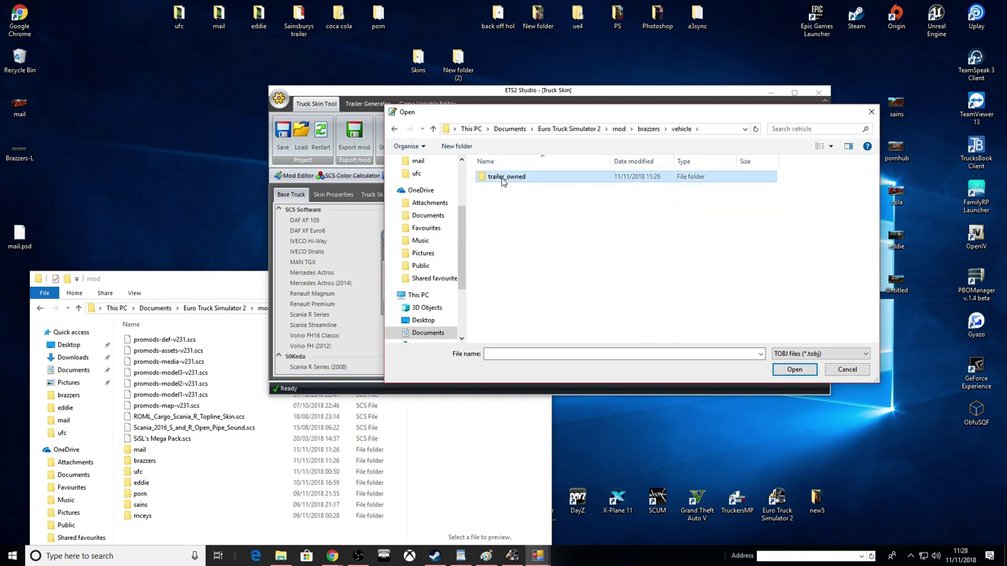
Step: Open pjm_at_0x6144_size_4096x2048.tobj from trailer_owned/upgrade/paintjob/scs_box/brazzers
double_click(502, 178)
double_click(501, 178)
double_click(501, 179)
double_click(501, 177)
double_click(500, 181)
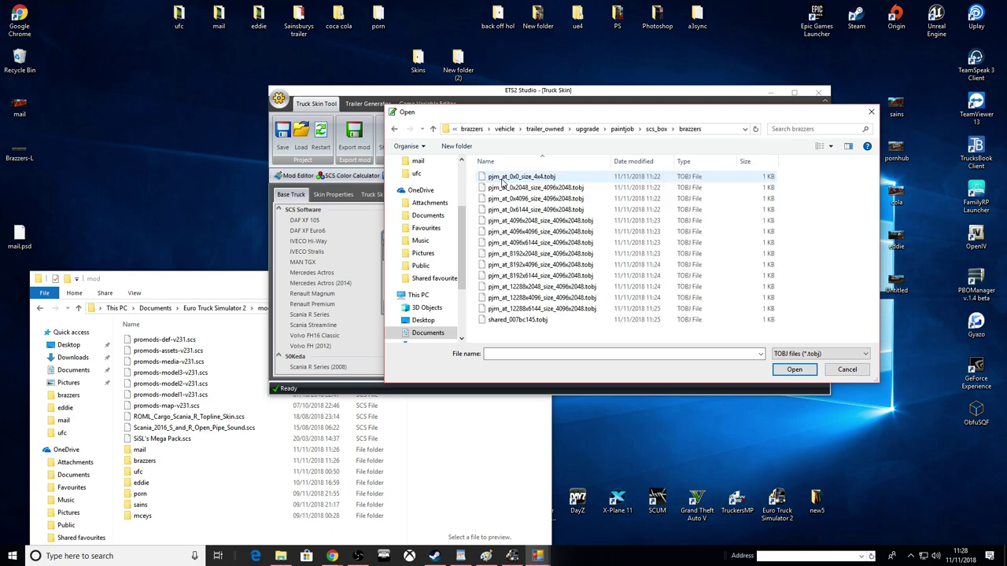
click(560, 209)
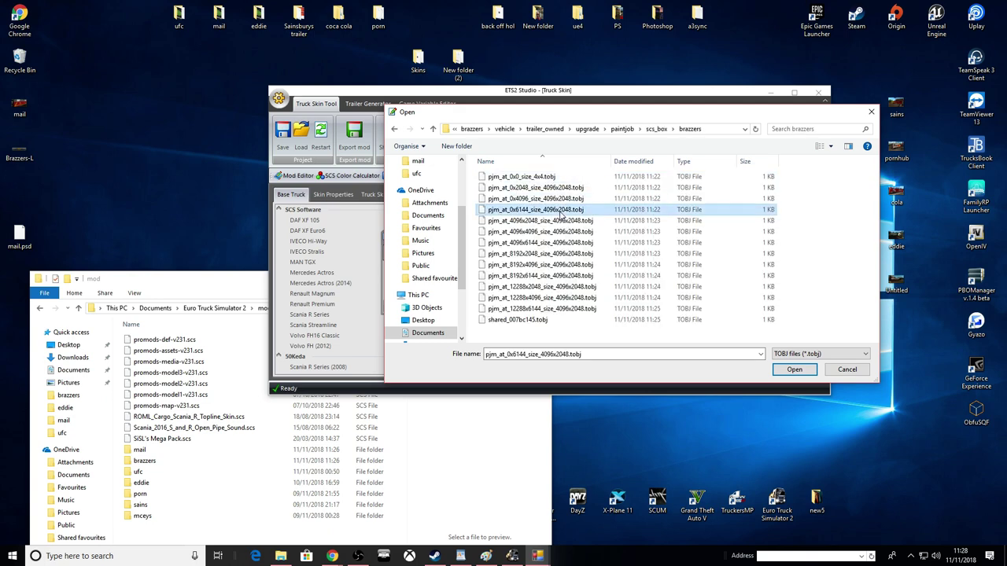
double_click(560, 209)
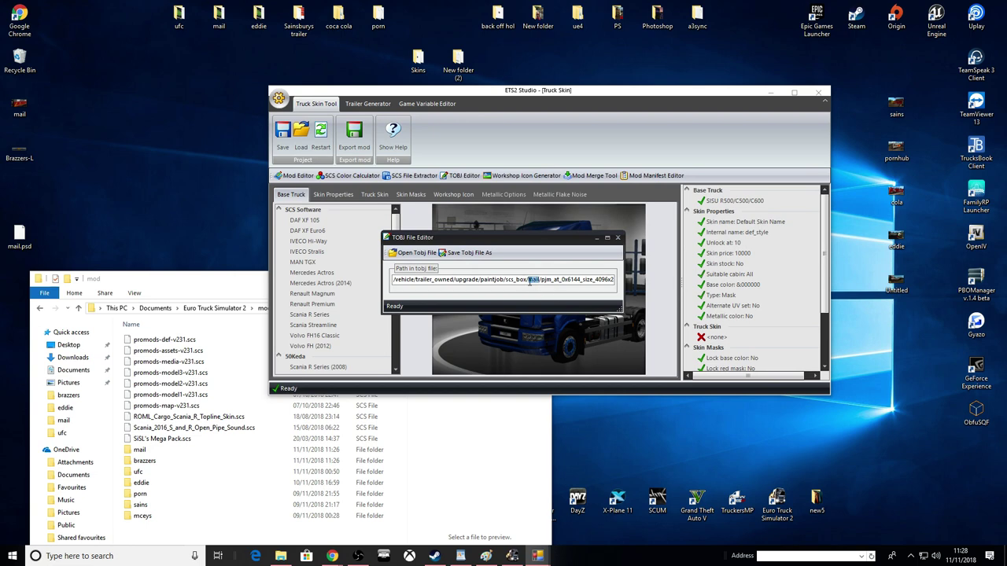
Step: Replace "mail" with "brazzers" in the TOBJ path and save over pjm_at_0x6144_size_4096x2048.tobj
right_click(533, 284)
key(a)
click(453, 253)
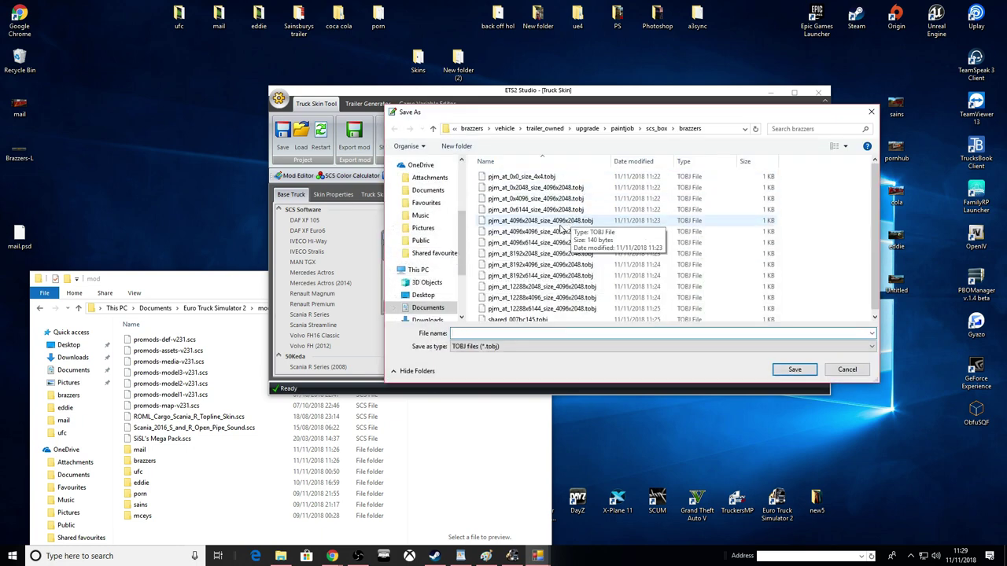
click(541, 210)
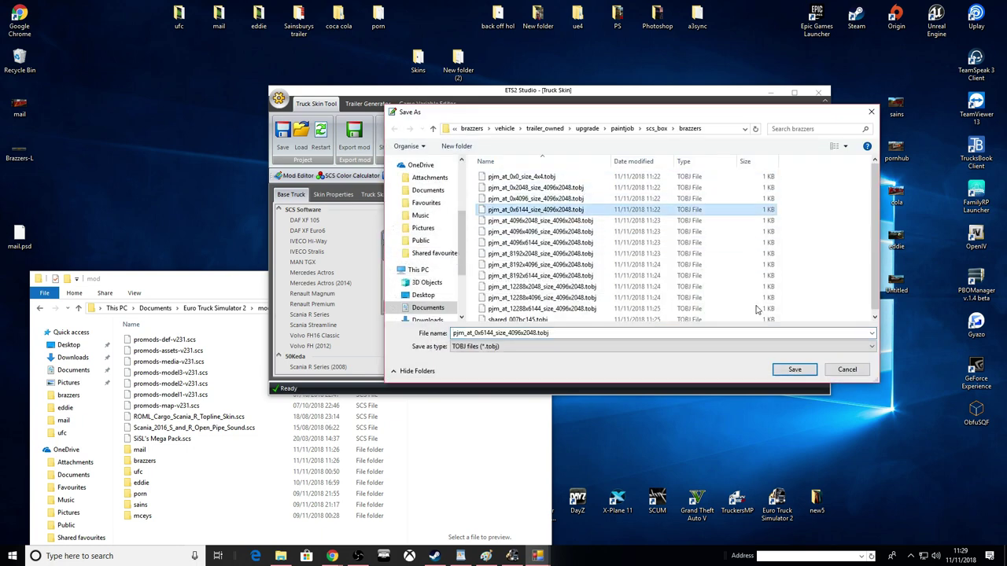
click(795, 369)
click(532, 281)
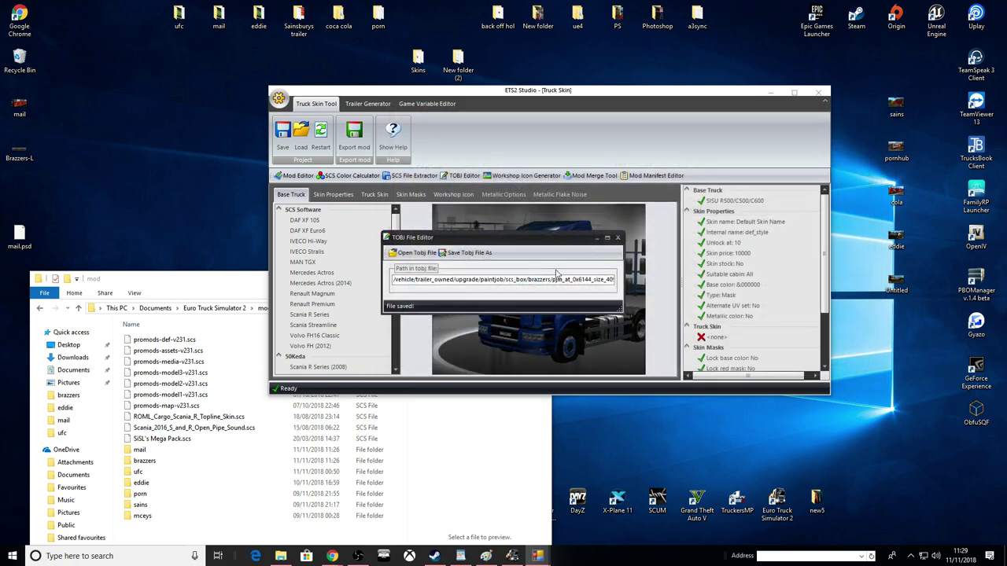
Step: Close the TOBJ File Editor and ETS2 Studio, and rearrange the mod folder window and the brazzers folder on the desktop
click(618, 237)
click(821, 93)
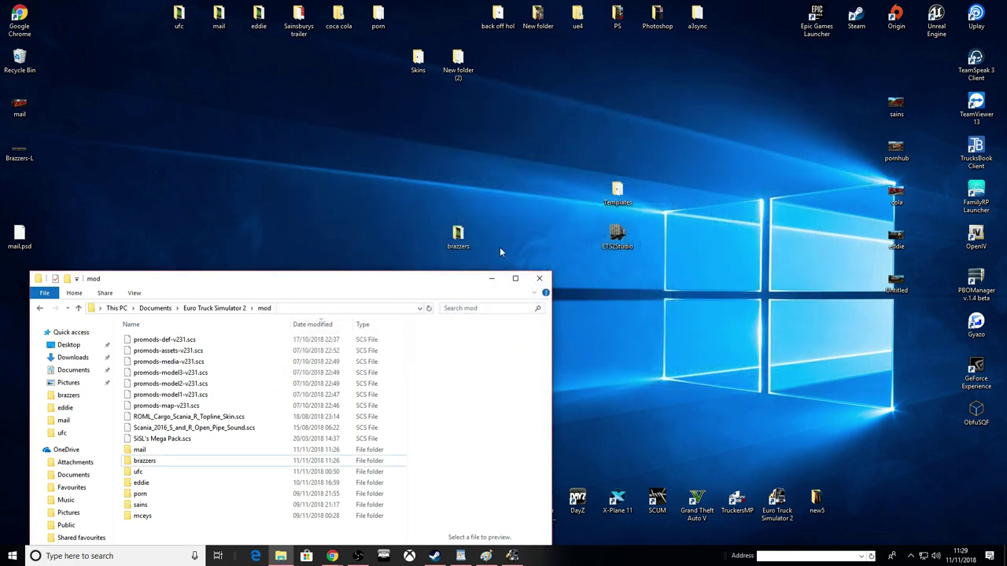
click(474, 237)
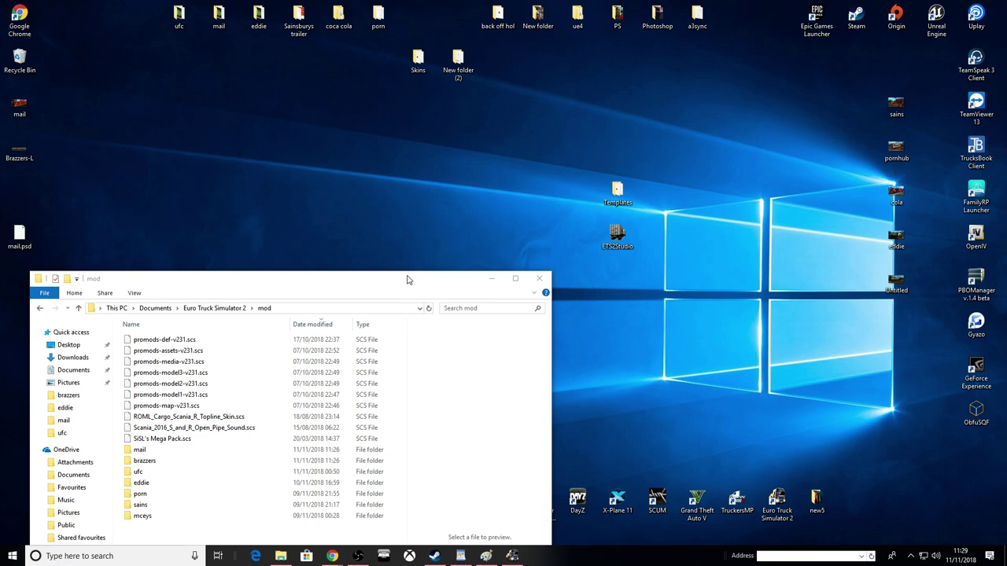
drag(401, 281, 647, 148)
drag(397, 327, 212, 285)
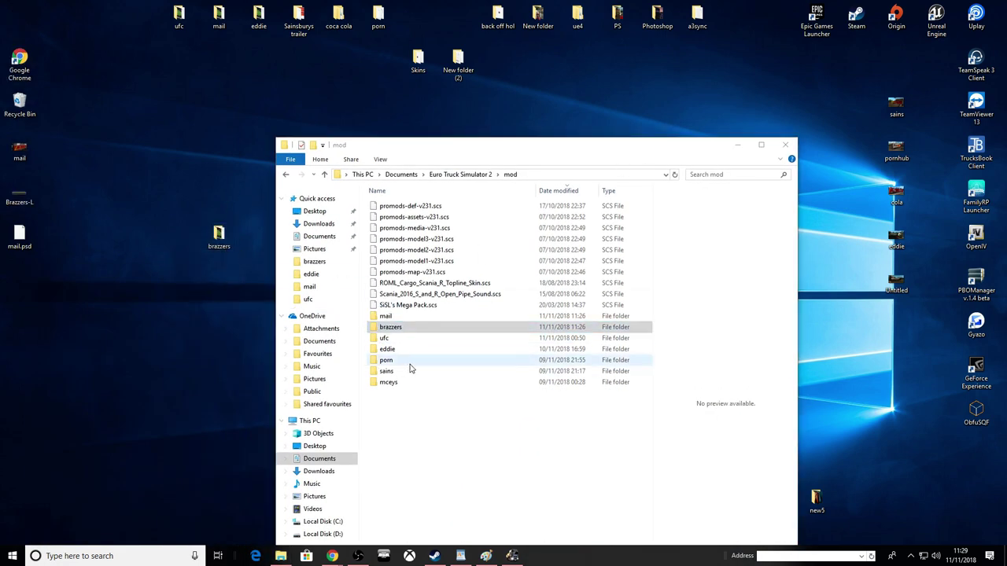
click(399, 331)
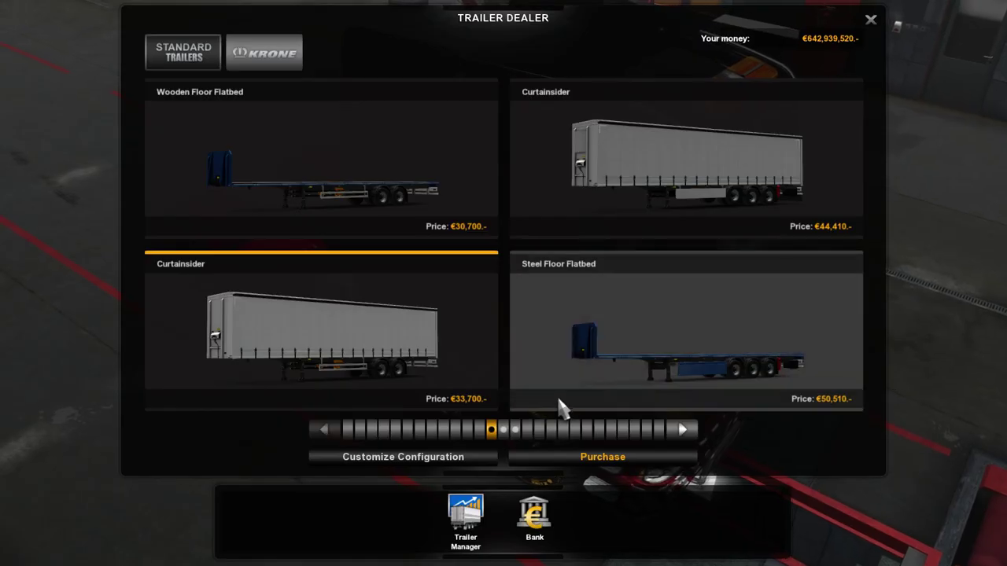
Step: In Euro Truck Simulator 2, leave the trailer dealer and use the Profiles option to reload the profile
key(Escape)
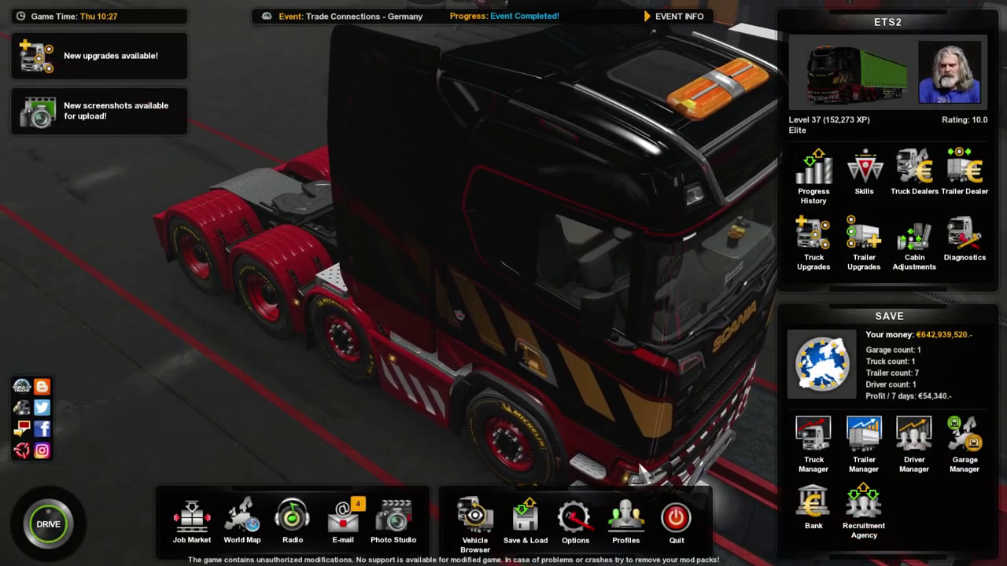
click(626, 520)
click(470, 362)
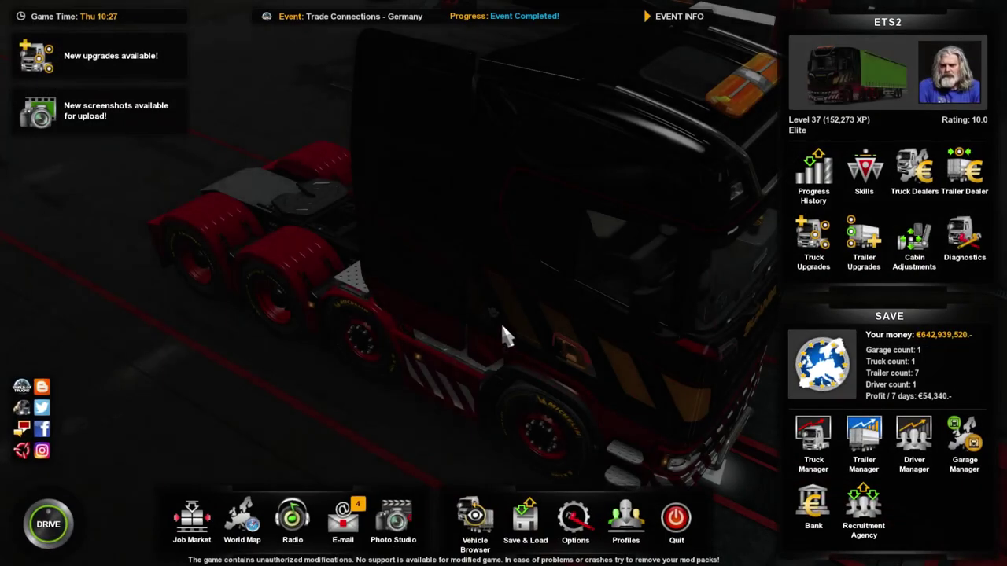
Step: Open the €33,700 Curtainsider from the trailer dealer in the configurator and preview the brazzers paint job on it
click(963, 175)
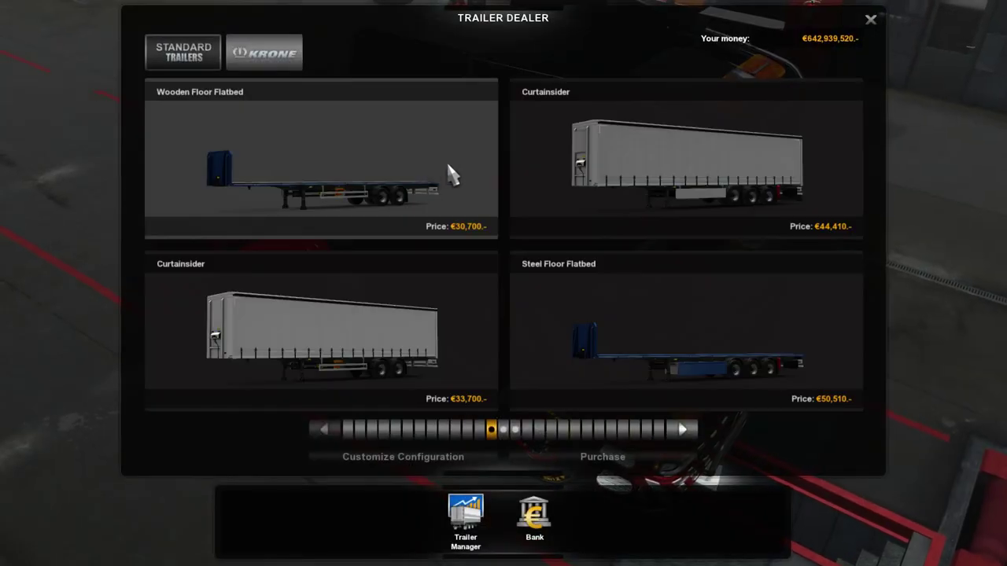
click(416, 299)
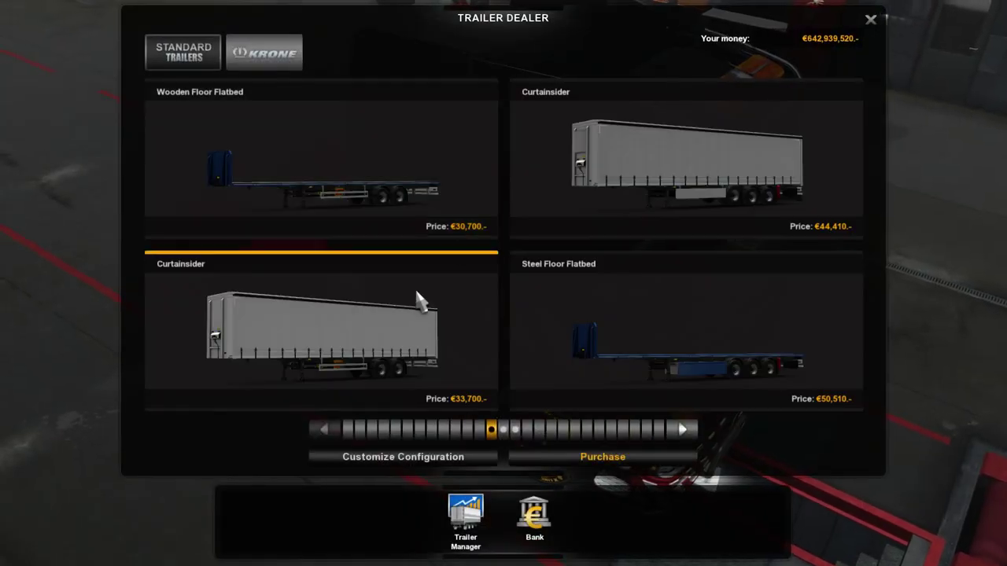
click(452, 460)
click(537, 31)
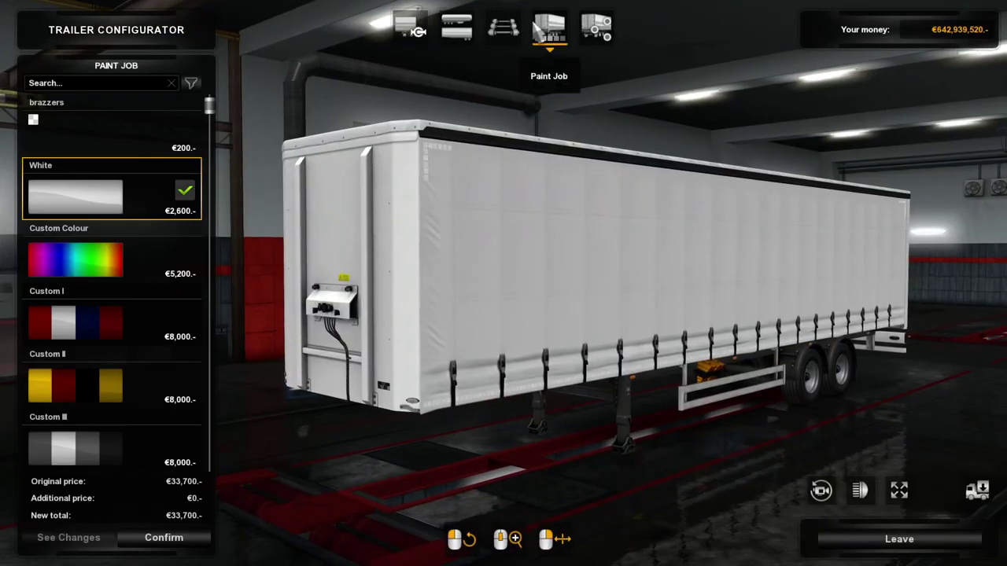
click(145, 118)
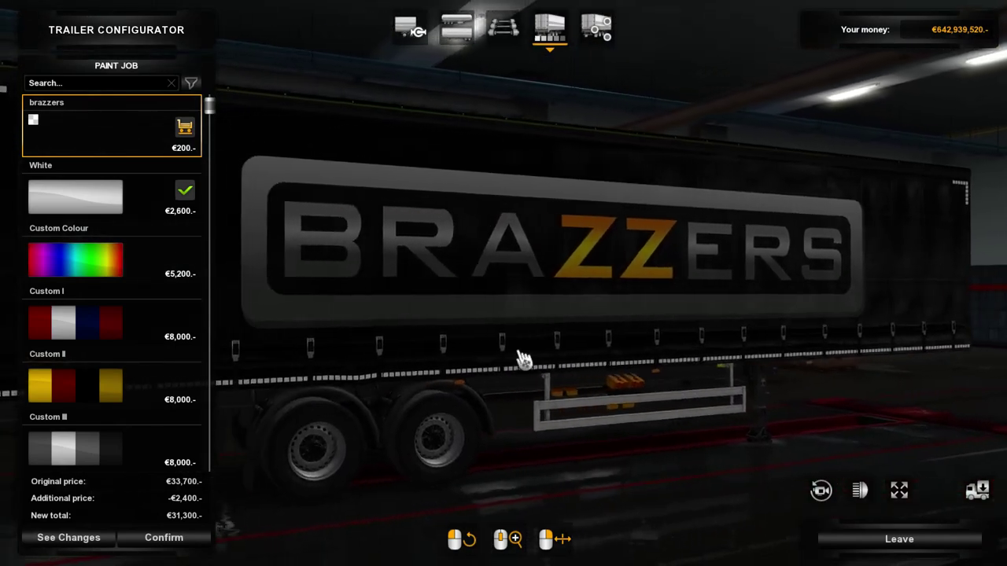
Step: Leave the trailer configurator, quit the game, and move the mod folder window aside on the desktop
key(Escape)
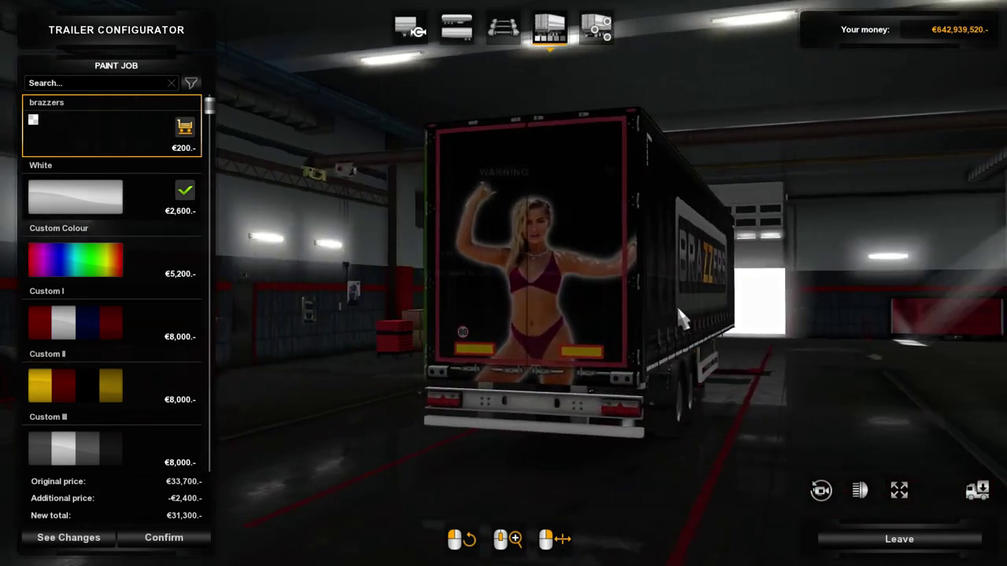
click(469, 368)
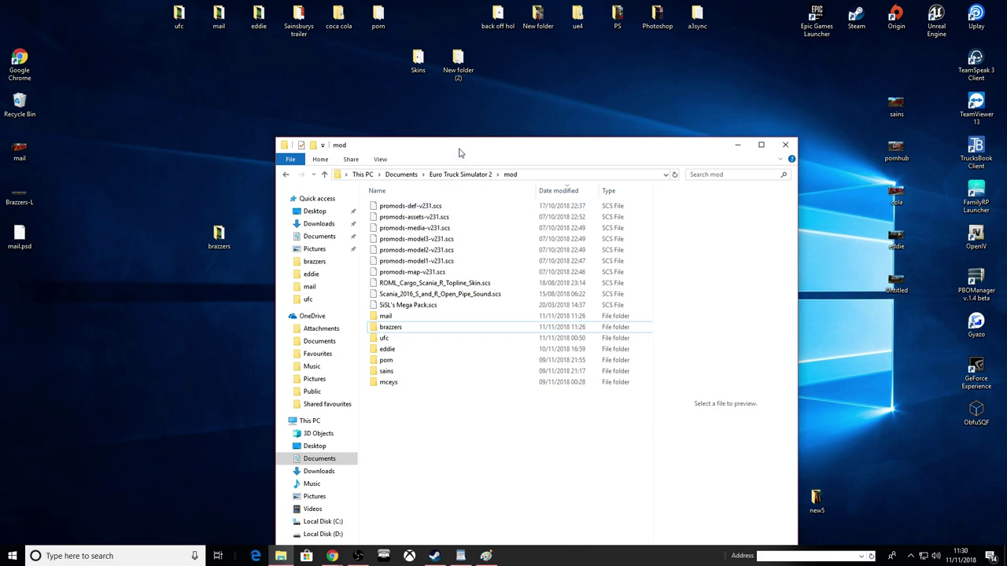
drag(461, 153, 608, 104)
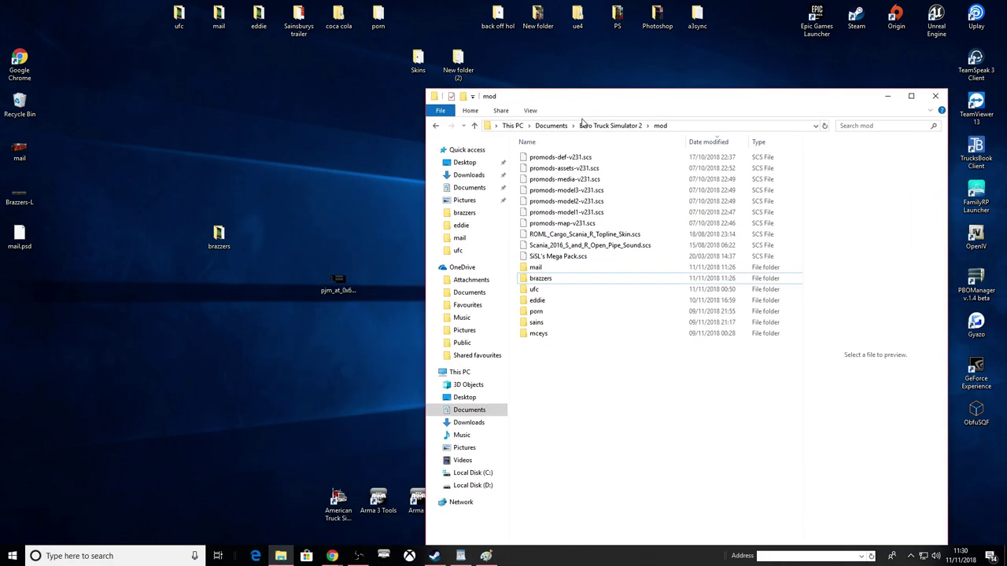
Step: Check the list of trailer texture files in the workshop owned trailers document, and close WordPad
key(alt+Tab)
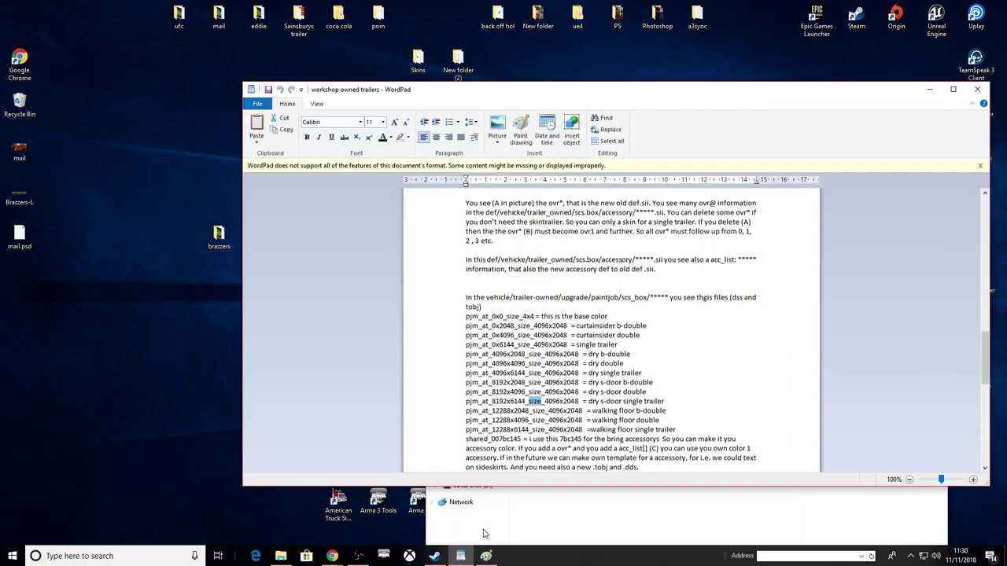
drag(557, 429, 523, 364)
click(550, 373)
click(979, 91)
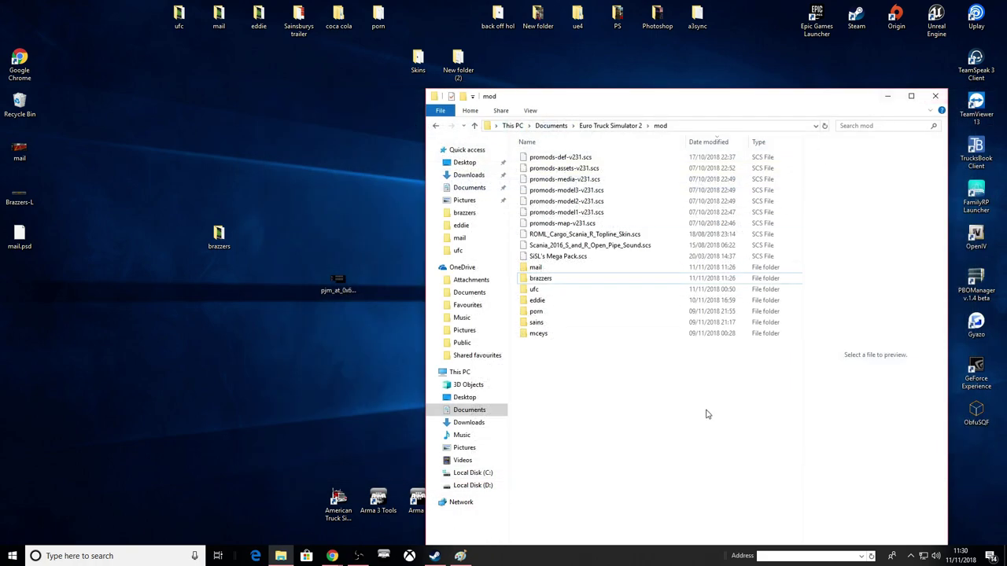
Step: Move the mod window clear of the desktop icons and open its brazzers/vehicle/trailer_owned/upgrade/paintjob/scs_box/brazzers folder
drag(715, 101, 872, 349)
click(624, 202)
drag(695, 349, 745, 157)
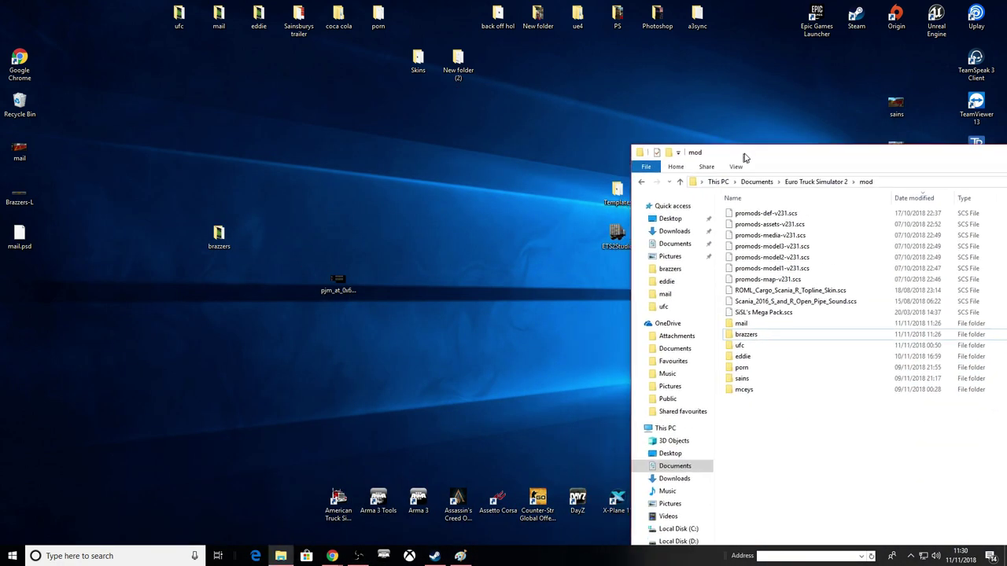
click(753, 336)
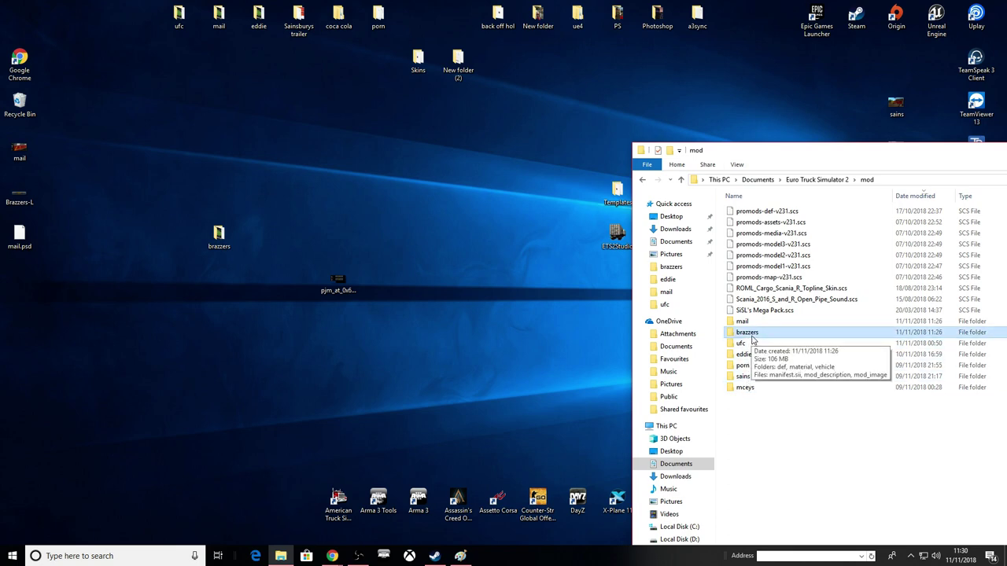
double_click(752, 334)
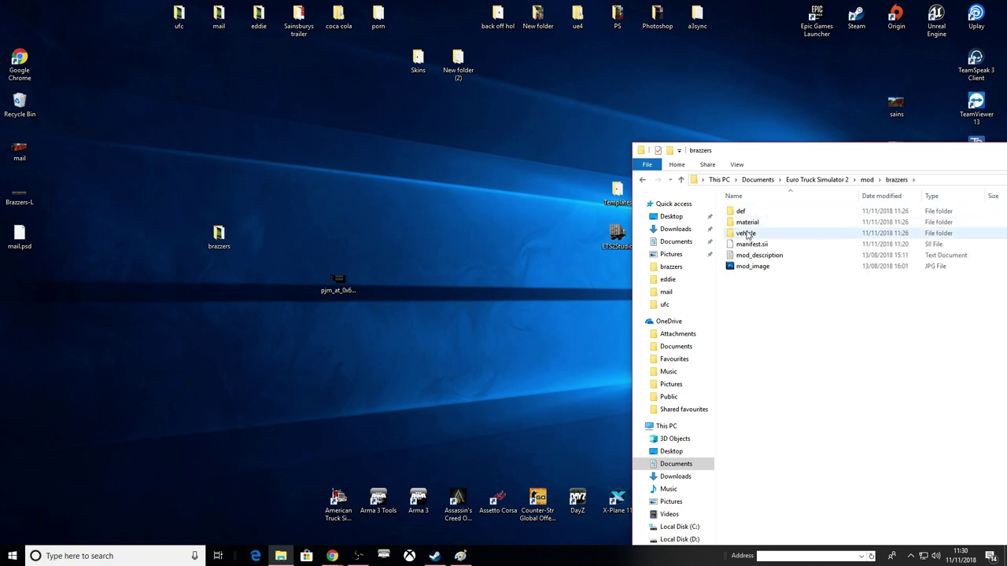
double_click(748, 233)
double_click(749, 213)
double_click(749, 212)
double_click(749, 212)
double_click(749, 212)
double_click(749, 212)
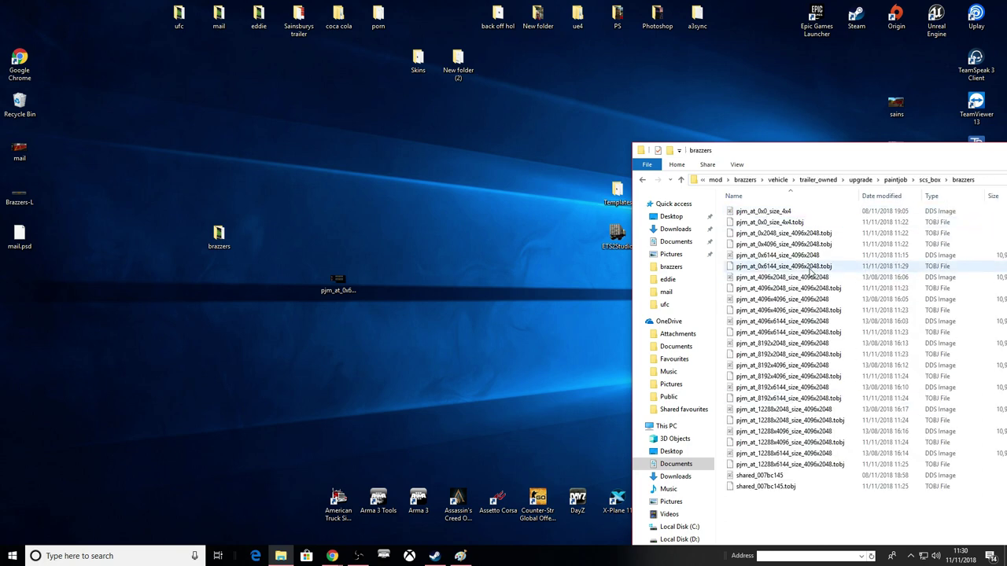
Step: Preview the pjm_at_0x6144_size_4096x2048 DDS texture, repositioning the folder window to show its thumbnail
click(775, 255)
drag(824, 155, 534, 293)
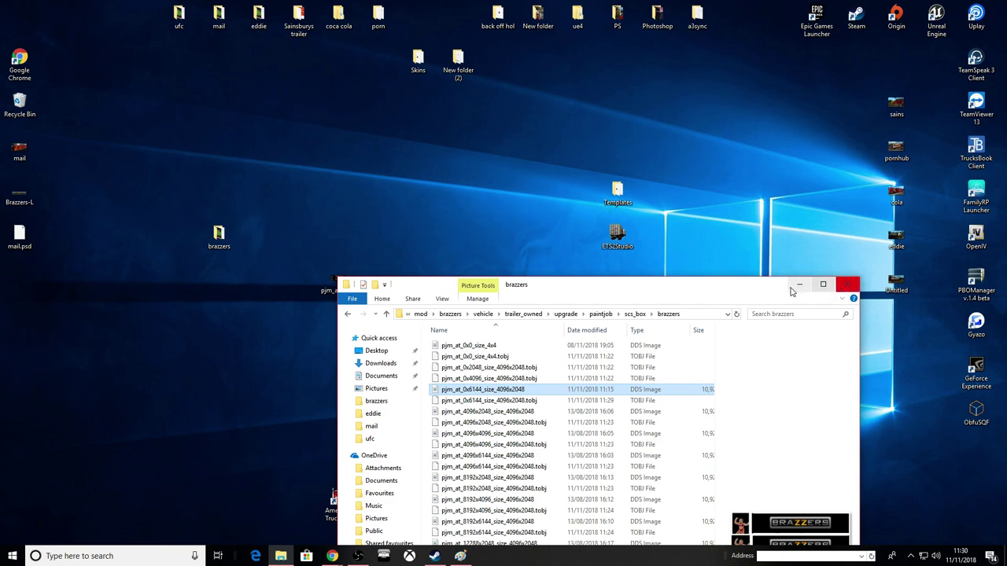
drag(753, 288, 766, 181)
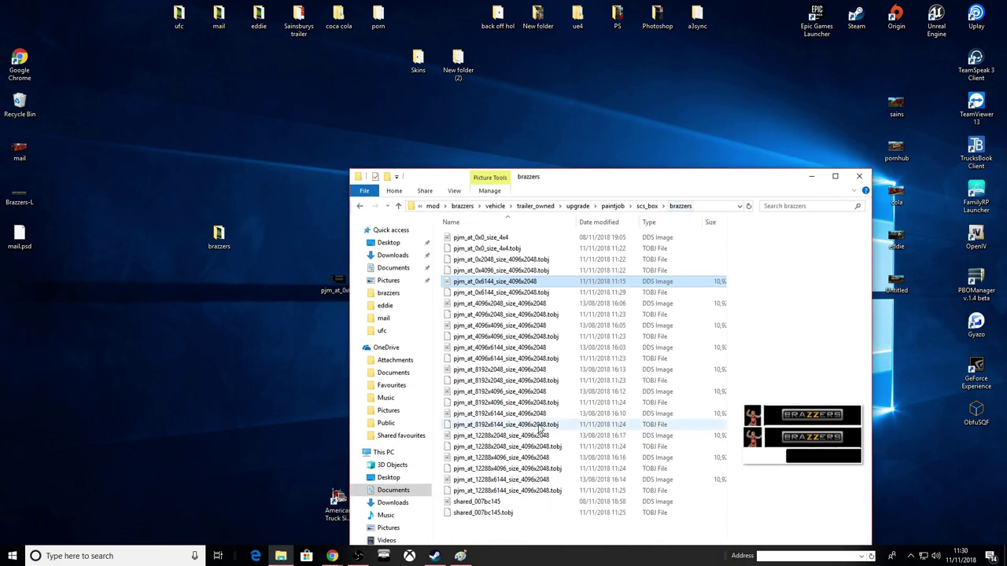
Step: Close the texture folder window and move the desktop's brazzers folder beside the Templates folder
click(861, 177)
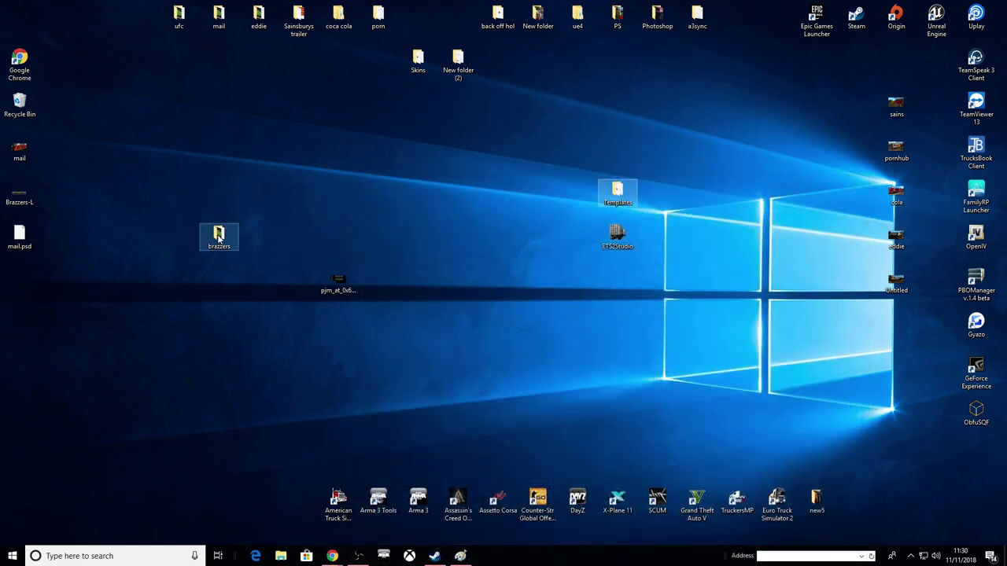
drag(220, 237, 573, 195)
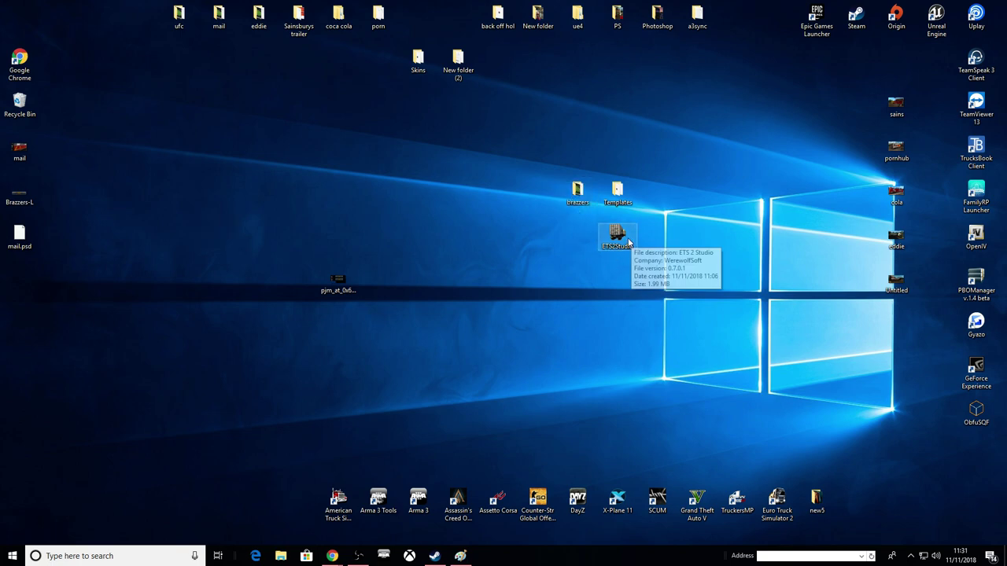
click(626, 246)
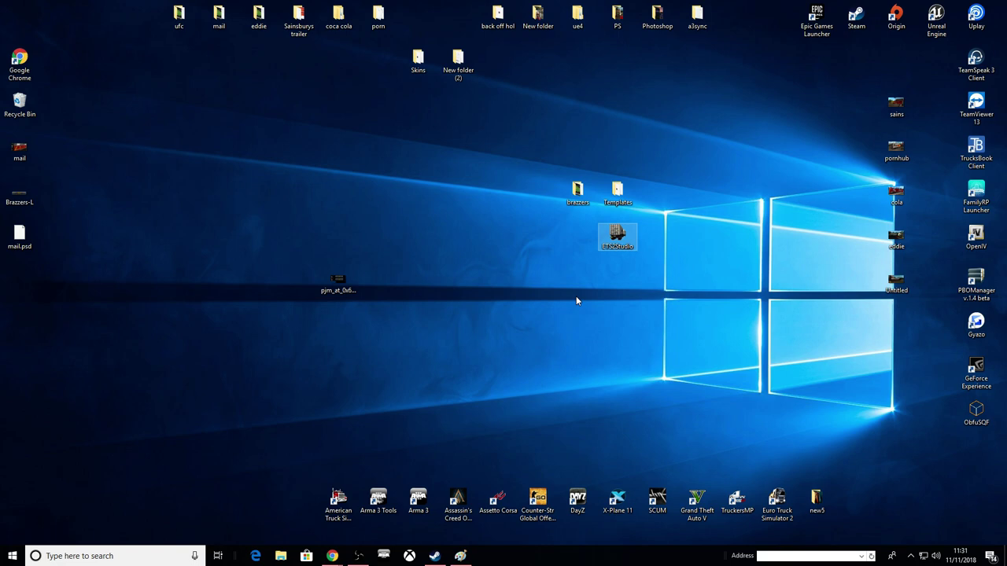